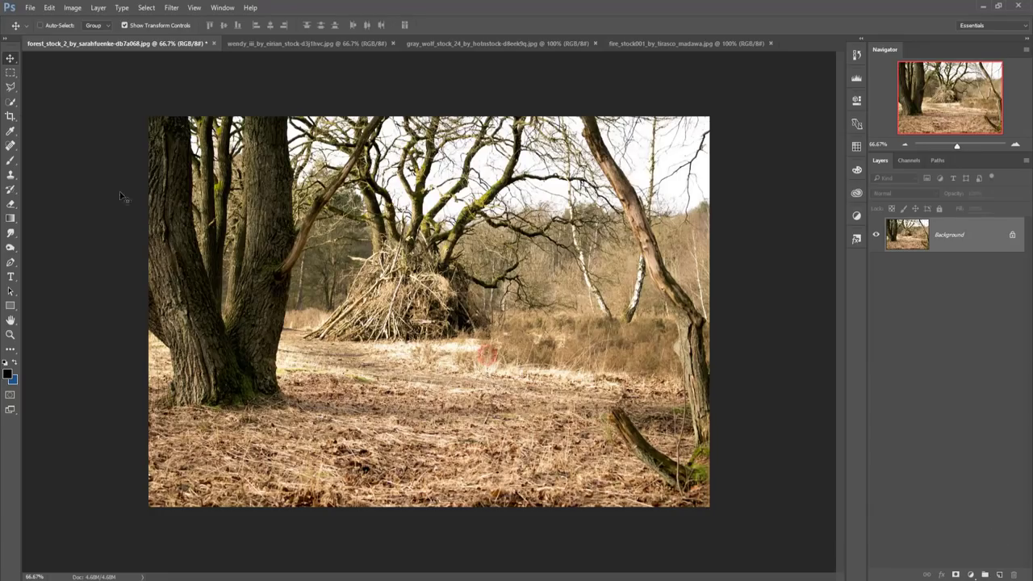
- Create a new blank document, Untitled-1, with File > New
left_click(29, 8)
left_click(36, 26)
left_click(624, 148)
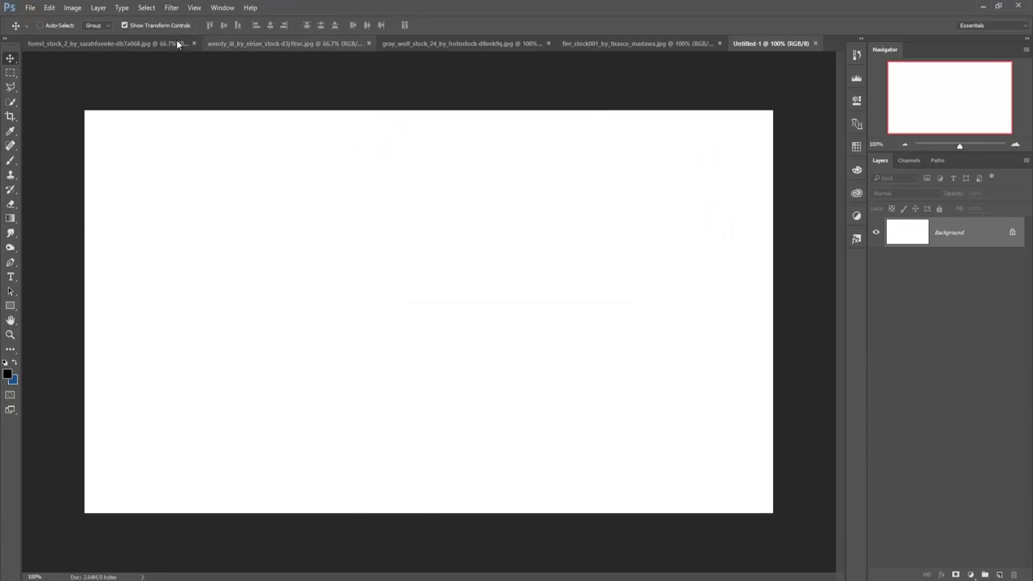
- Drag the forest_stock photo into Untitled-1 as Layer 1
left_click(73, 43)
left_click_drag(73, 43, 614, 121)
left_click_drag(708, 270, 507, 272)
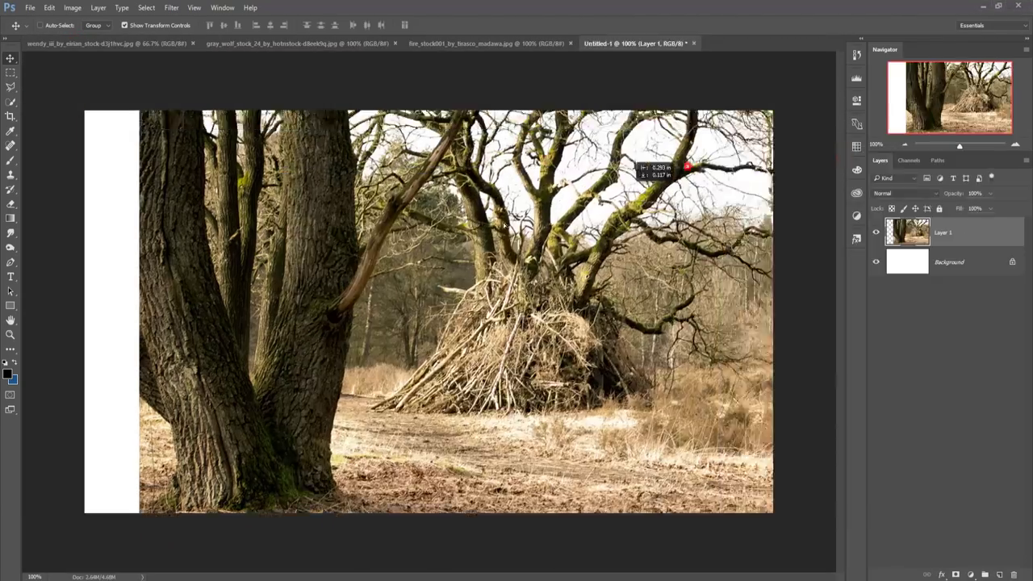
left_click_drag(650, 171, 595, 171)
- Free Transform the forest photo to cover the whole canvas and commit
left_click_drag(82, 78, 369, 215)
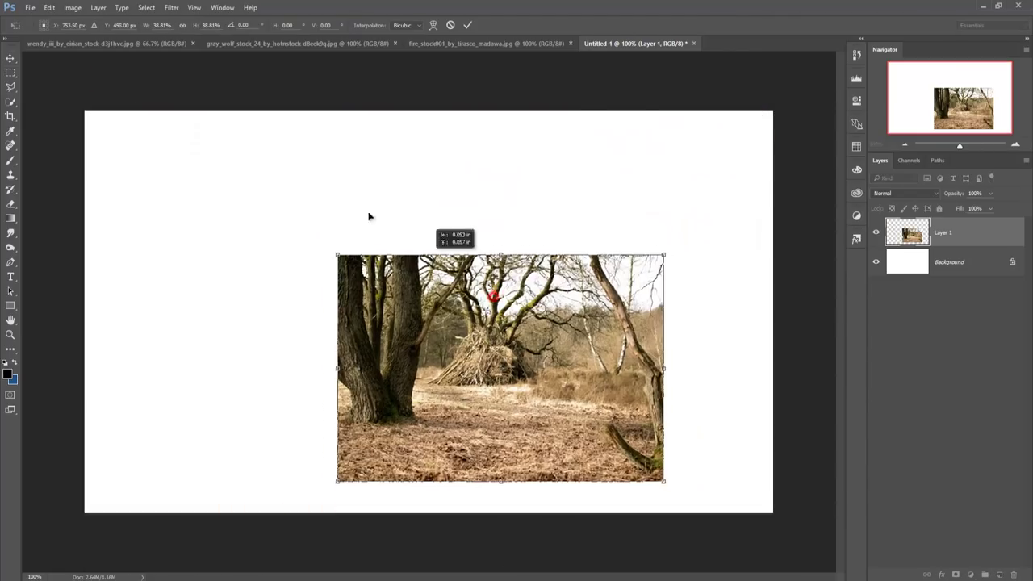
left_click_drag(564, 385, 311, 242)
mouse_move(411, 337)
left_mouse_down()
mouse_move(752, 514)
mouse_move(773, 515)
left_mouse_up()
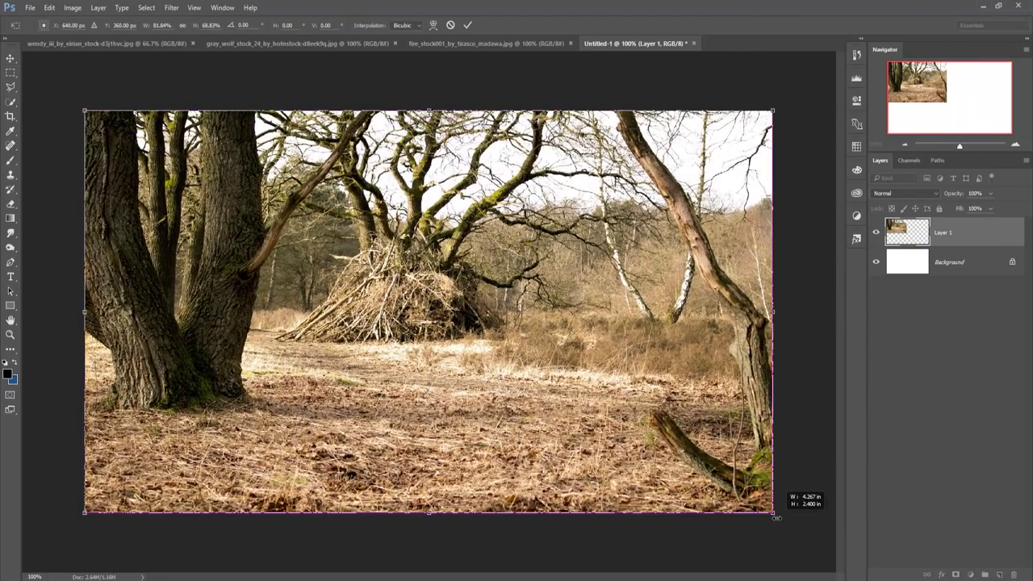
left_click_drag(84, 111, 75, 87)
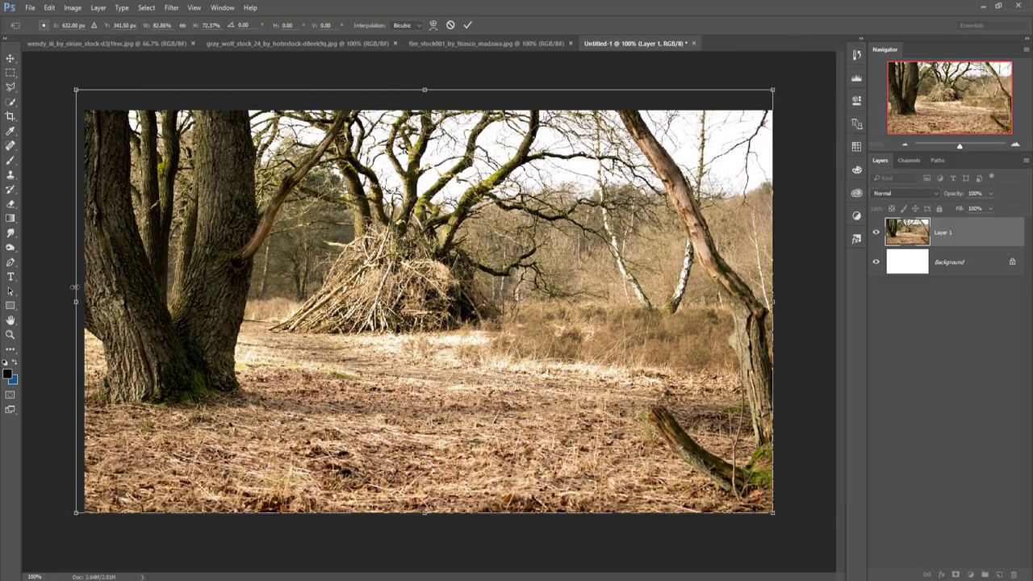
left_click_drag(76, 302, 84, 301)
left_click(469, 26)
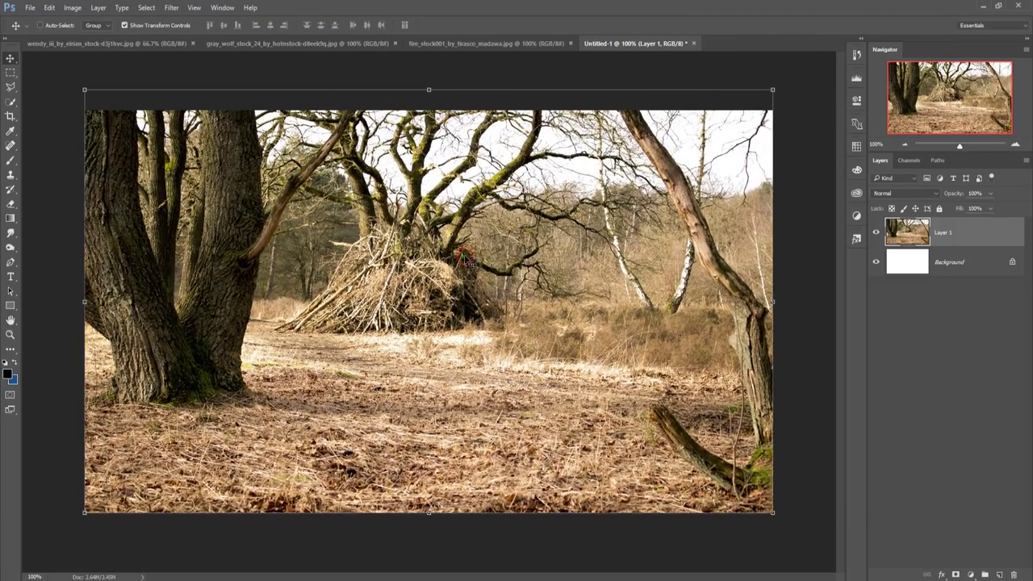
left_click(131, 46)
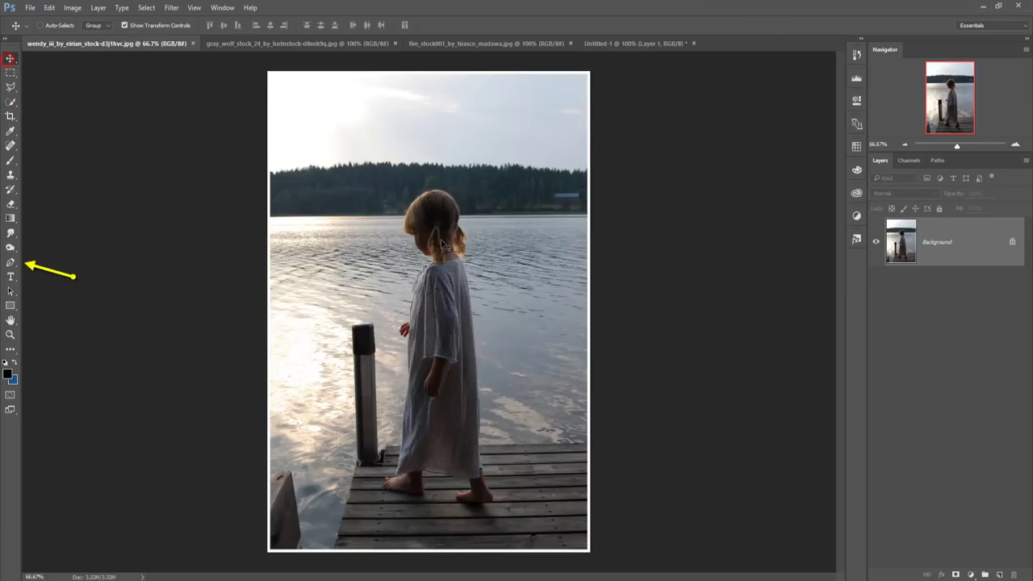
- With the Pen Tool zoomed in, trace from the girl's heel around the foot and up the dress
left_click(10, 263)
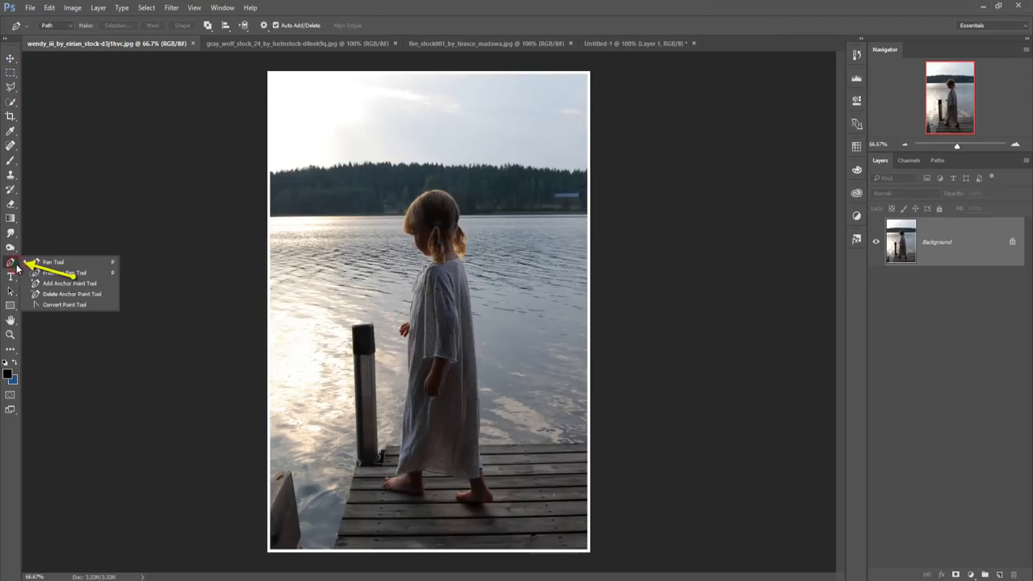
left_click(72, 267)
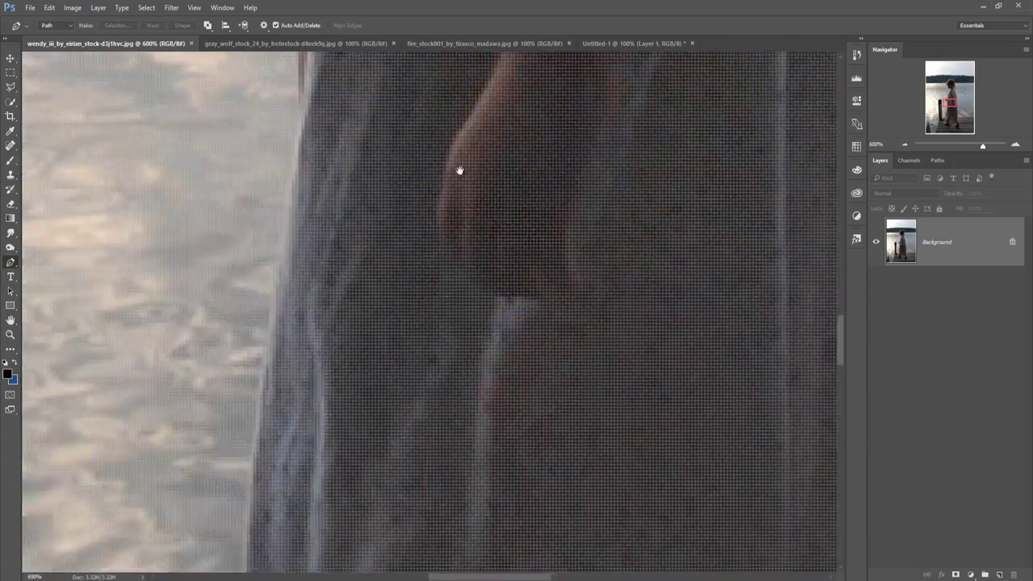
left_click(543, 162)
left_click(550, 287)
left_click(450, 290)
left_click(270, 259)
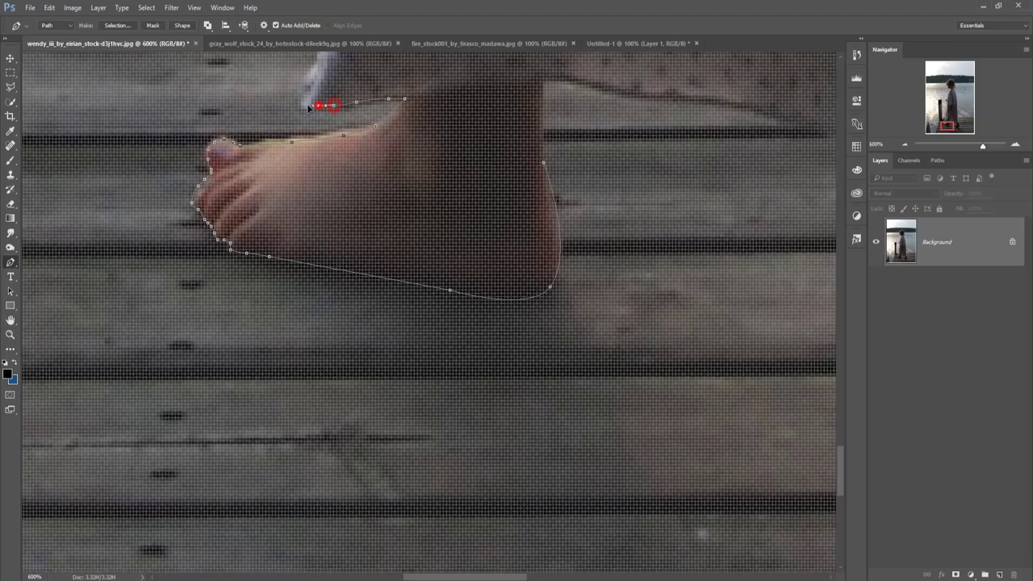
scroll(309, 107, "up", 5)
scroll(323, 242, "up", 3)
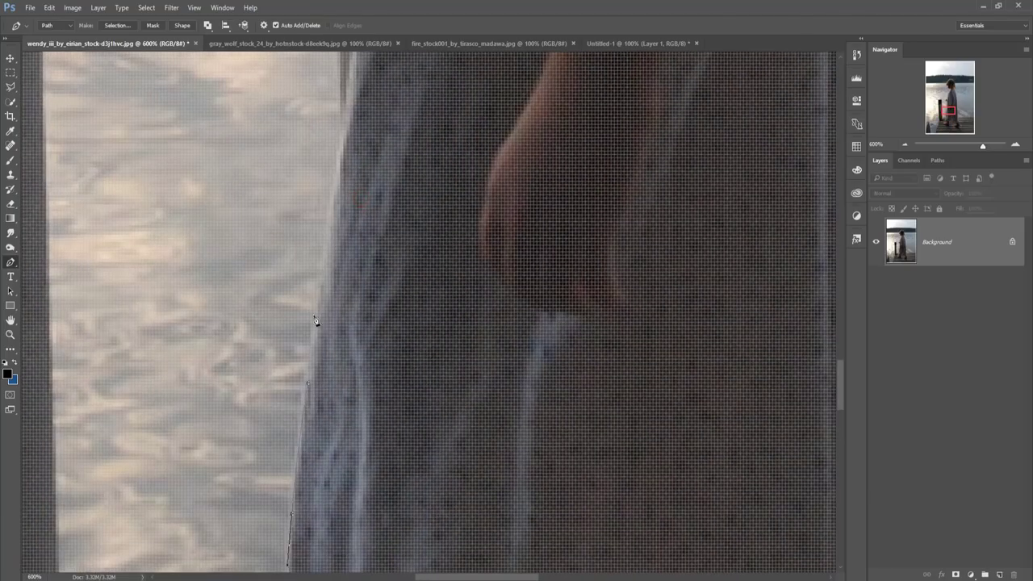
left_click(337, 154)
scroll(343, 136, "up", 5)
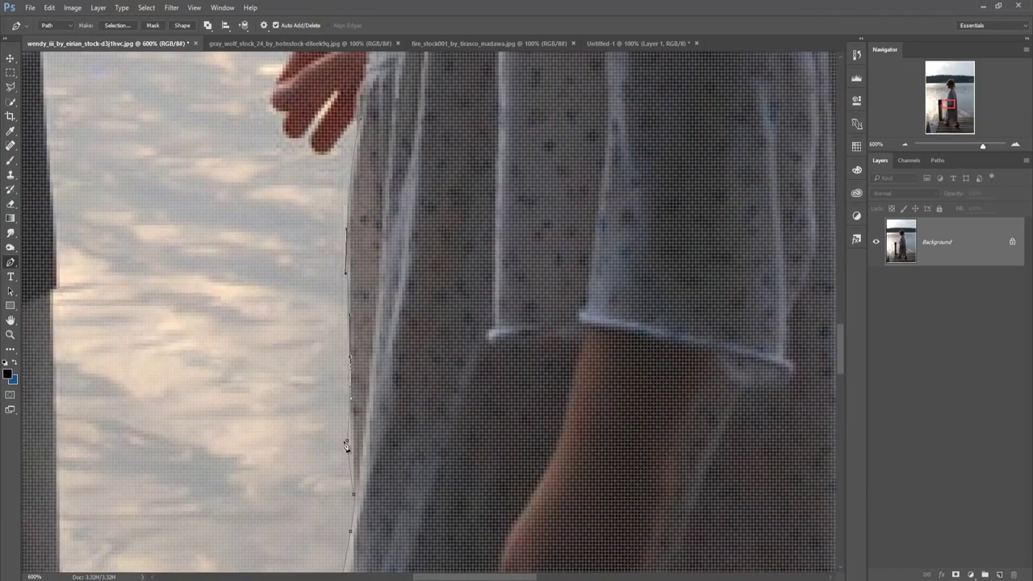
left_click(355, 122)
- Continue the path past the fingertips and up the dress to the shoulder, jaw and neck
left_click(336, 103)
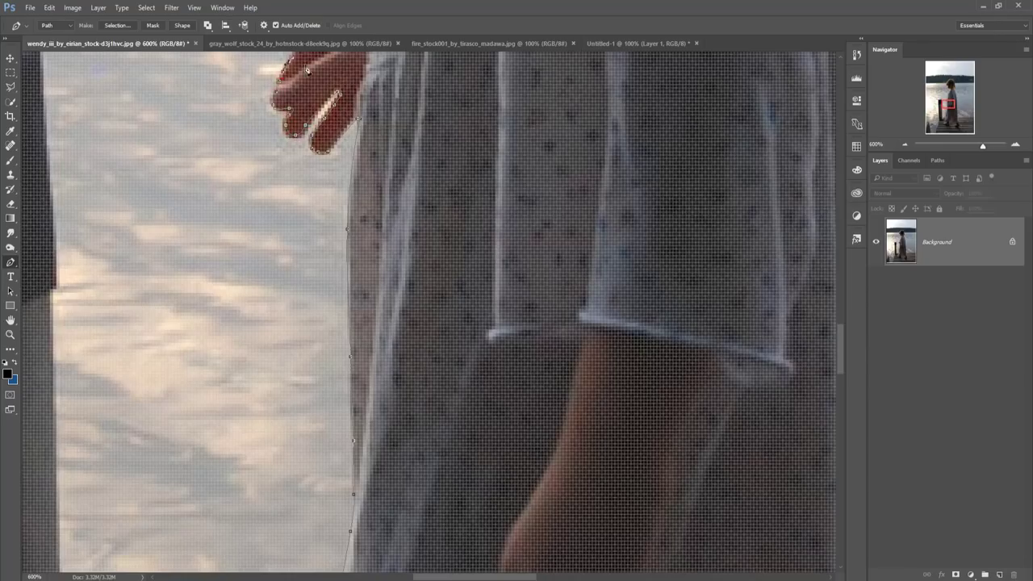
scroll(307, 70, "up", 5)
left_click(332, 121)
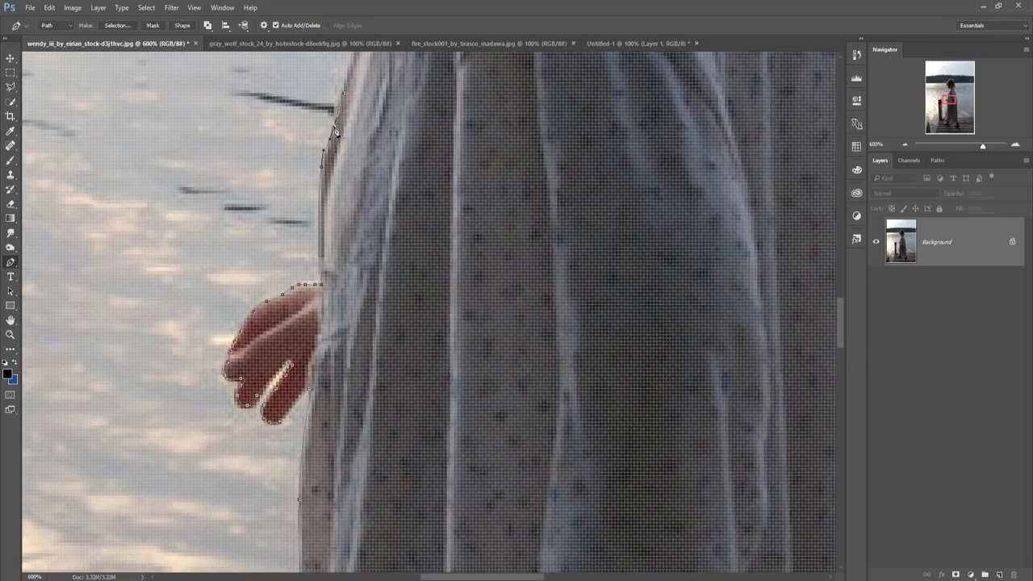
scroll(336, 131, "up", 5)
left_click(358, 157)
left_click(384, 103)
scroll(396, 417, "up", 5)
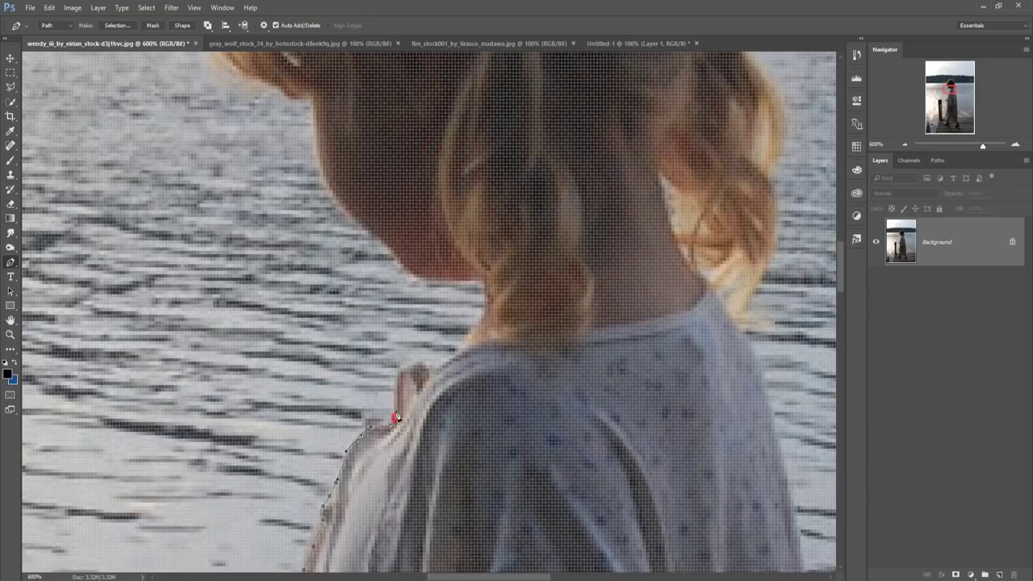
left_click(466, 283)
left_click(330, 191)
left_click(317, 129)
- Trace the path over the top of the hair and down the back of the head
scroll(397, 211, "up", 5)
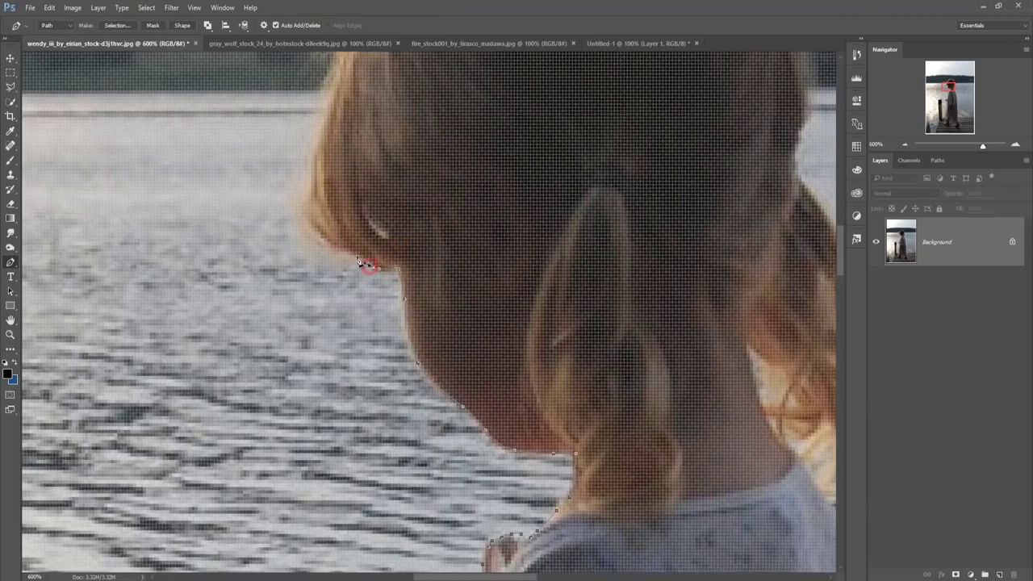
left_click(323, 80)
scroll(323, 242, "up", 5)
left_click(457, 176)
left_click(581, 129)
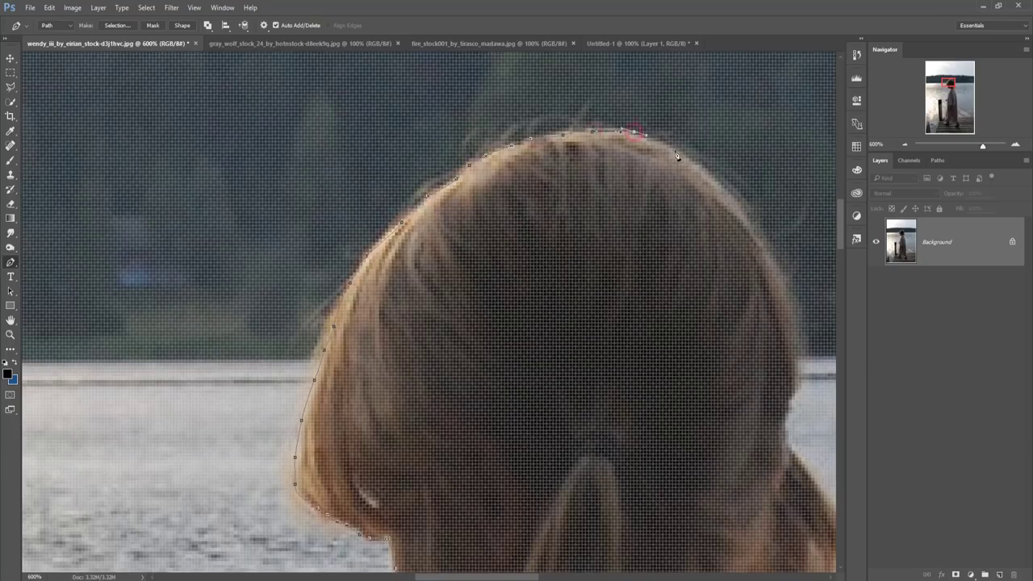
left_click(687, 157)
left_click_drag(733, 302, 458, 245)
left_click(510, 332)
left_click(567, 485)
left_click_drag(573, 500, 483, 202)
left_click(466, 279)
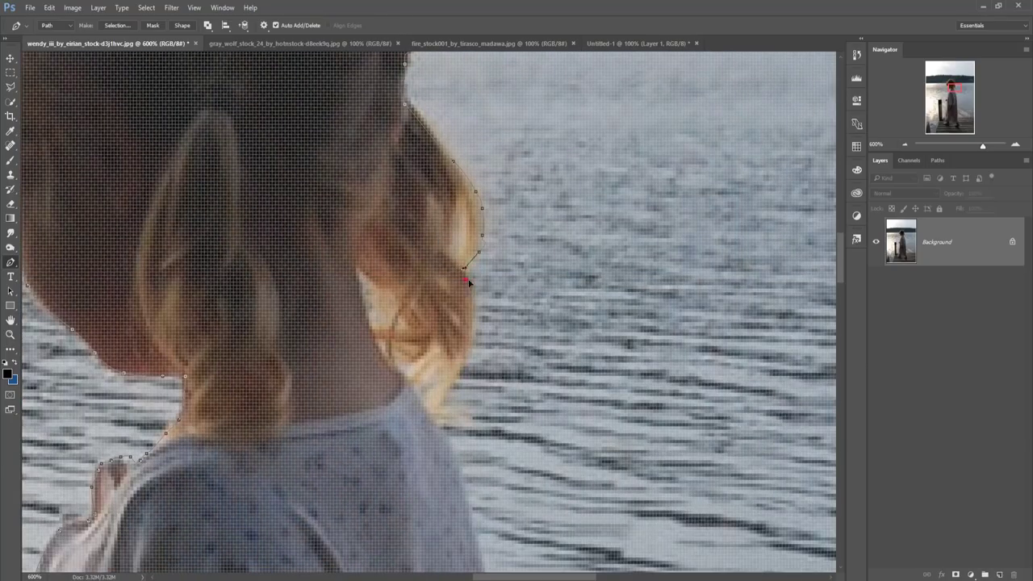
left_click(433, 412)
left_click(468, 507)
- Follow the path down the back of the dress to the heel
mouse_move(476, 533)
left_mouse_down()
mouse_move(393, 438)
mouse_move(382, 293)
left_mouse_up()
left_click(385, 525)
scroll(378, 212, "down", 3)
left_click_drag(378, 212, 382, 135)
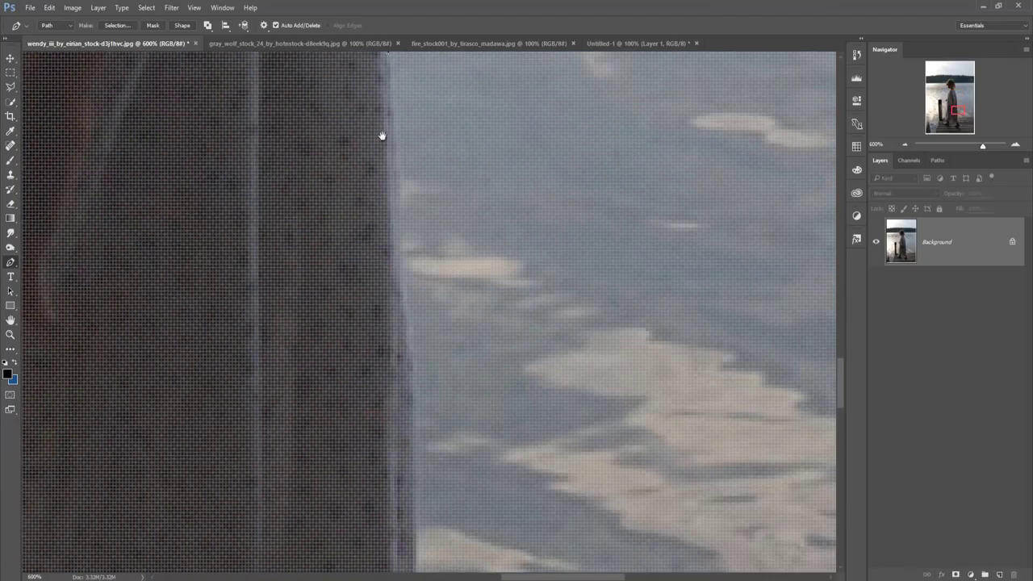
left_click_drag(417, 502, 402, 299)
left_click_drag(404, 484, 423, 247)
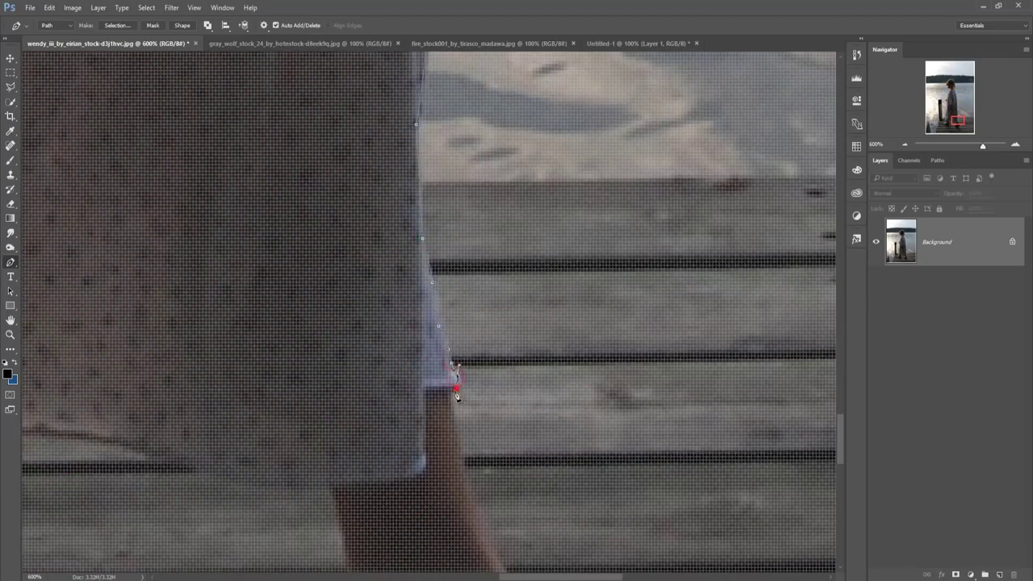
scroll(456, 394, "down", 5)
left_click(393, 323)
left_click_drag(458, 287, 447, 333)
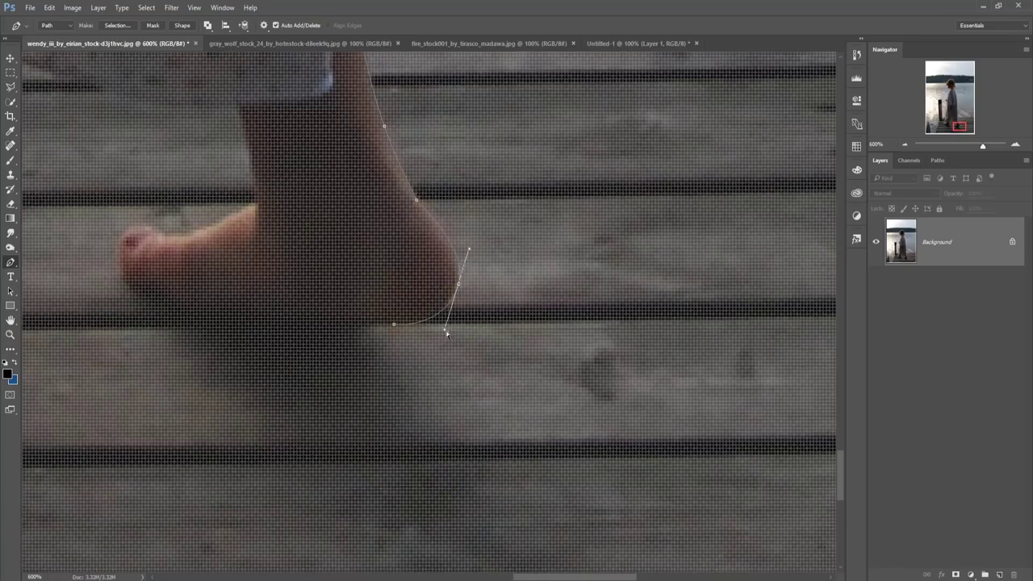
- Trace along the sole, around the toes and dress hem, closing the path at its start
left_click(327, 324)
left_click(235, 328)
left_click(139, 286)
left_click(120, 257)
left_click(259, 202)
left_click(255, 171)
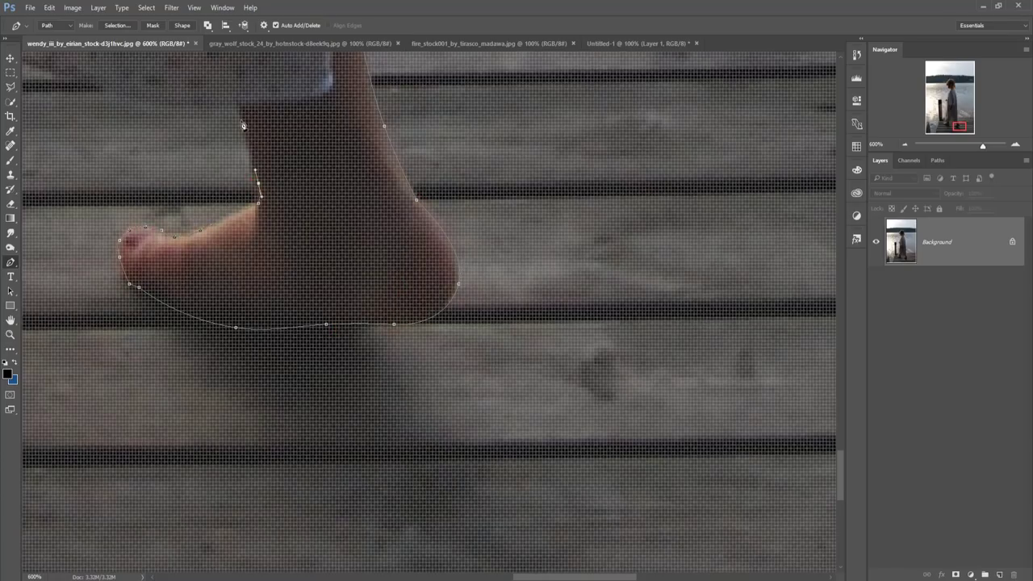
left_click(243, 125)
left_click_drag(243, 125, 649, 243)
left_click(558, 210)
left_click(433, 179)
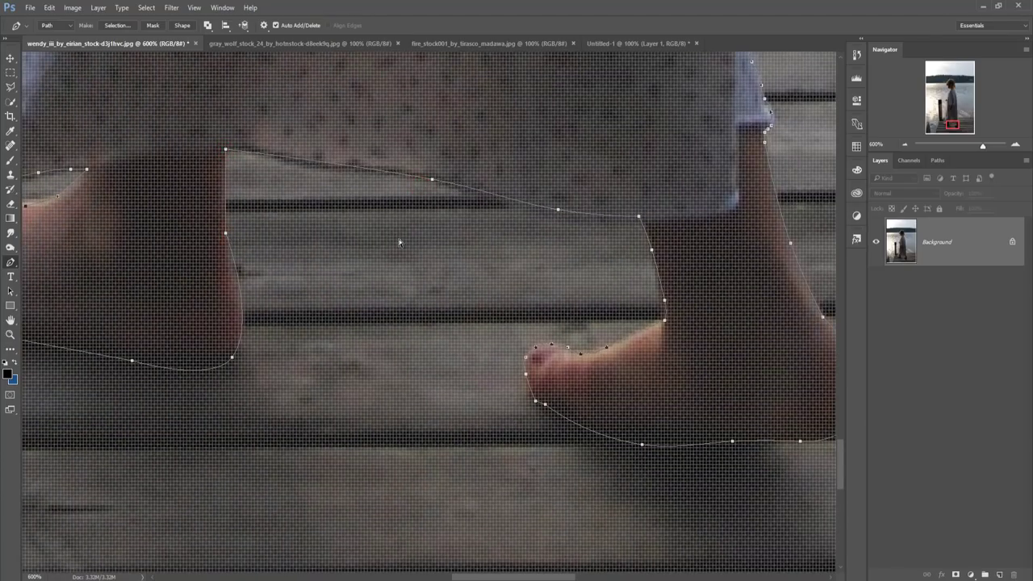
- Fit the photo on screen and convert the closed path into a selection
key("ctrl+0")
right_click(439, 300)
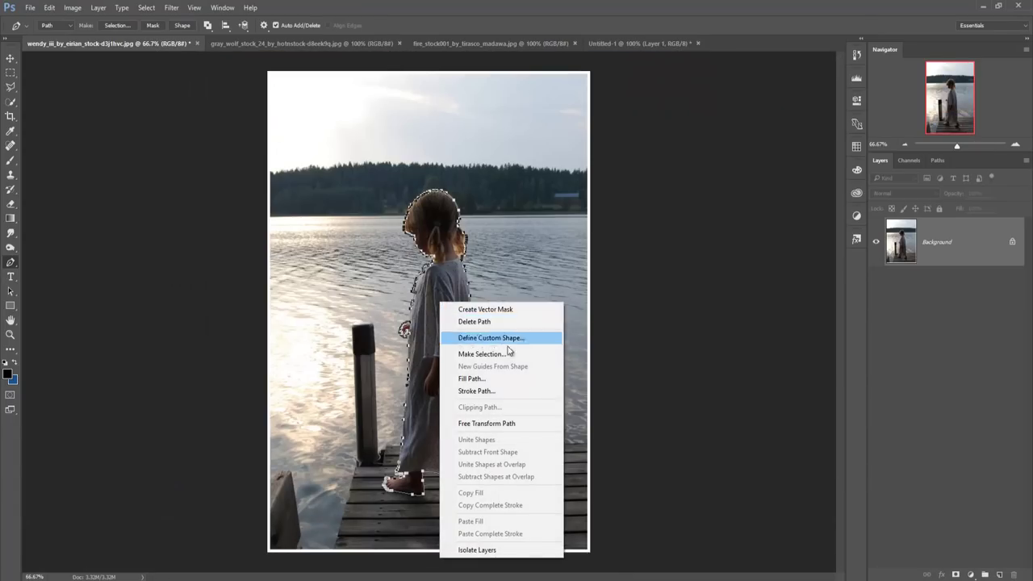
left_click(482, 354)
left_click(570, 177)
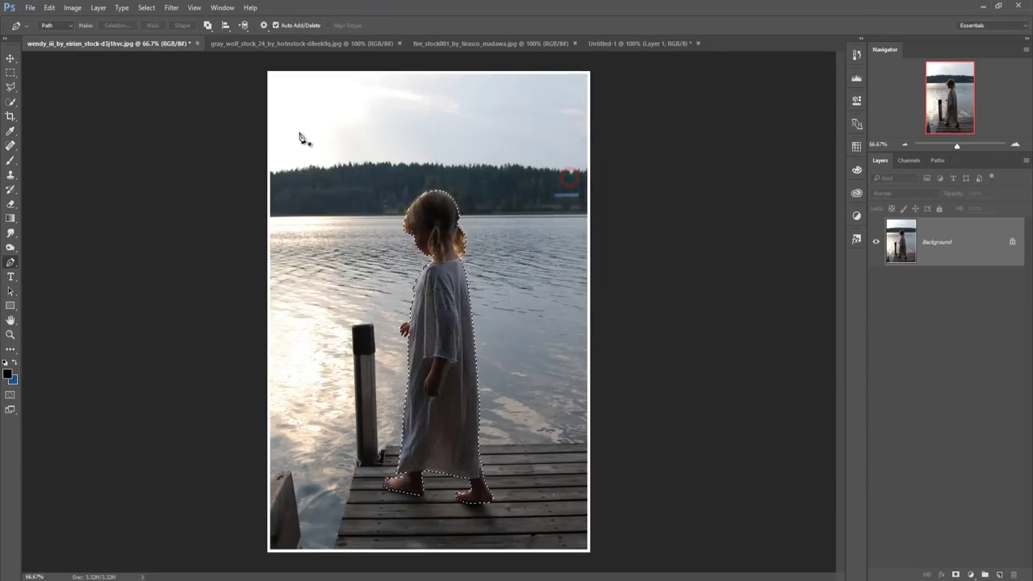
left_click(9, 58)
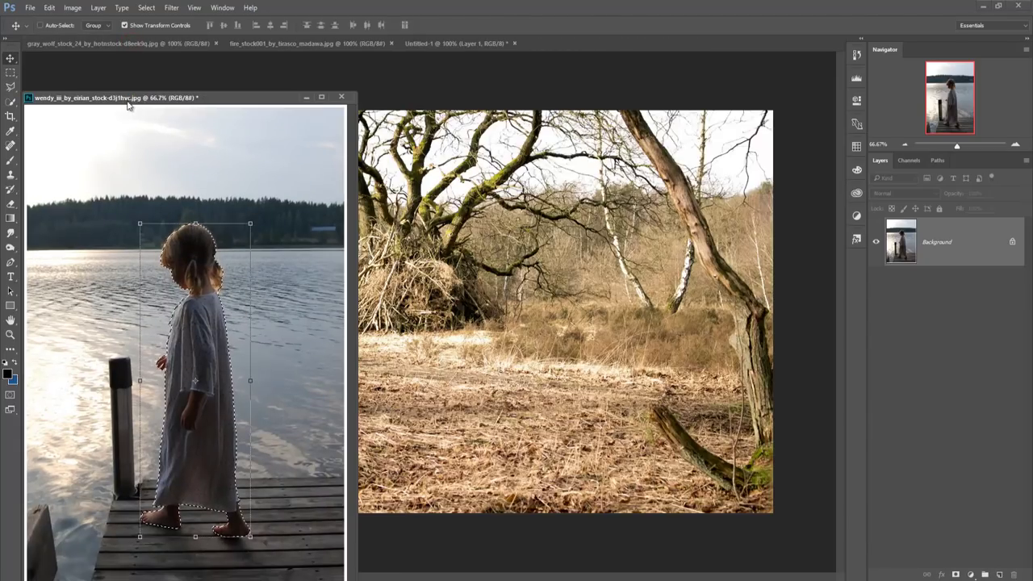
- Drag the selected girl into the forest as Layer 2, scale to about 52%, place left near the hut
left_click_drag(134, 77, 658, 102)
left_click_drag(740, 328, 440, 308)
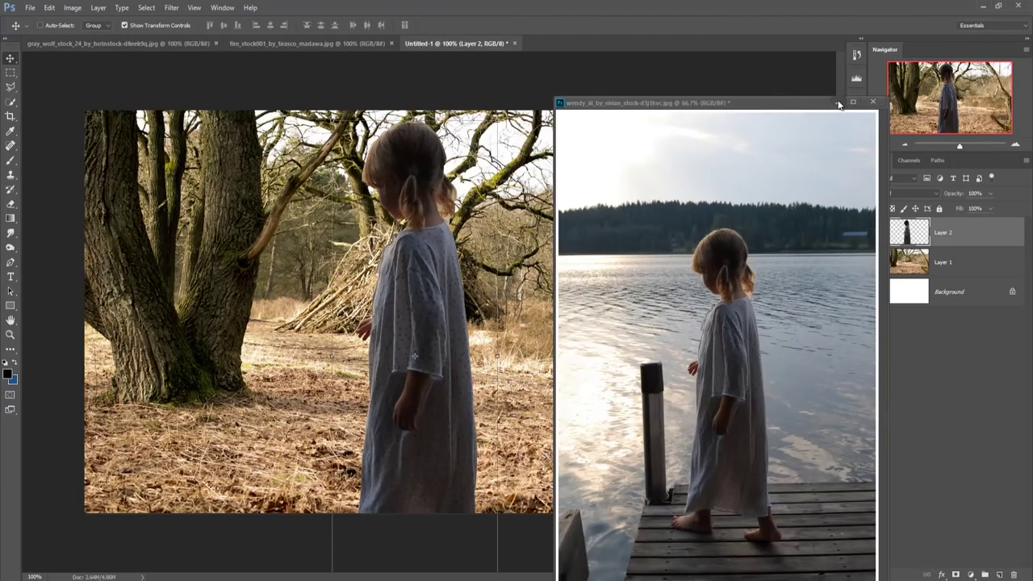
left_click(837, 103)
left_click_drag(498, 118, 462, 220)
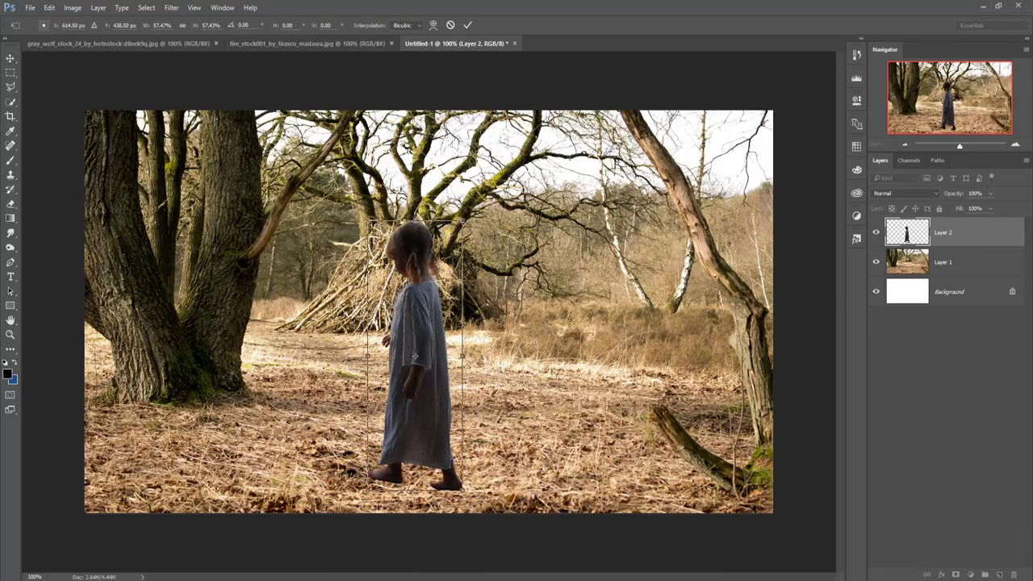
mouse_move(430, 332)
left_mouse_down()
mouse_move(551, 328)
mouse_move(352, 327)
left_mouse_up()
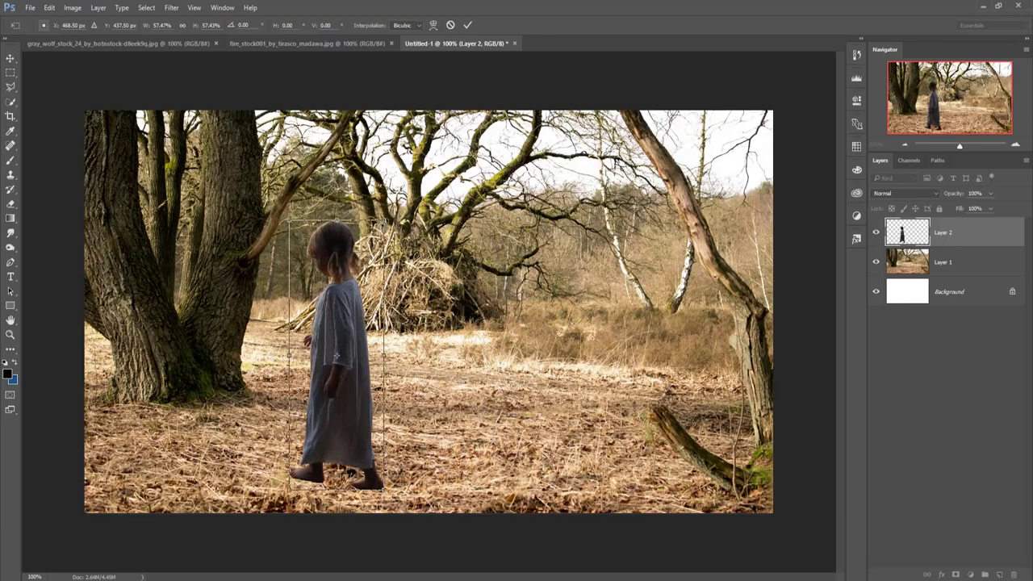
left_click_drag(384, 220, 374, 242)
- Commit the girl's placement, undo a trial vertical flip, then flip her horizontally
left_click(468, 25)
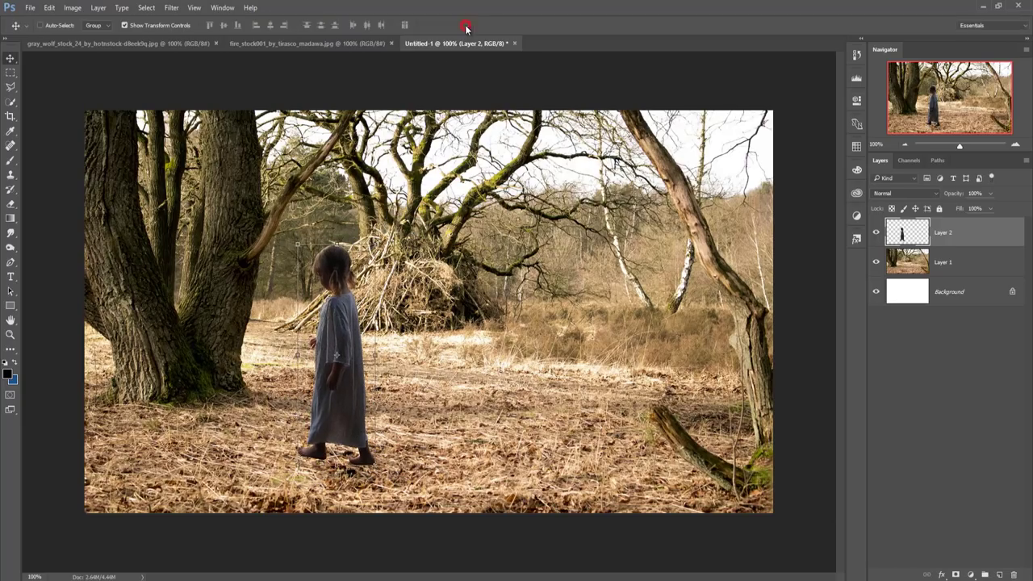
left_click(49, 8)
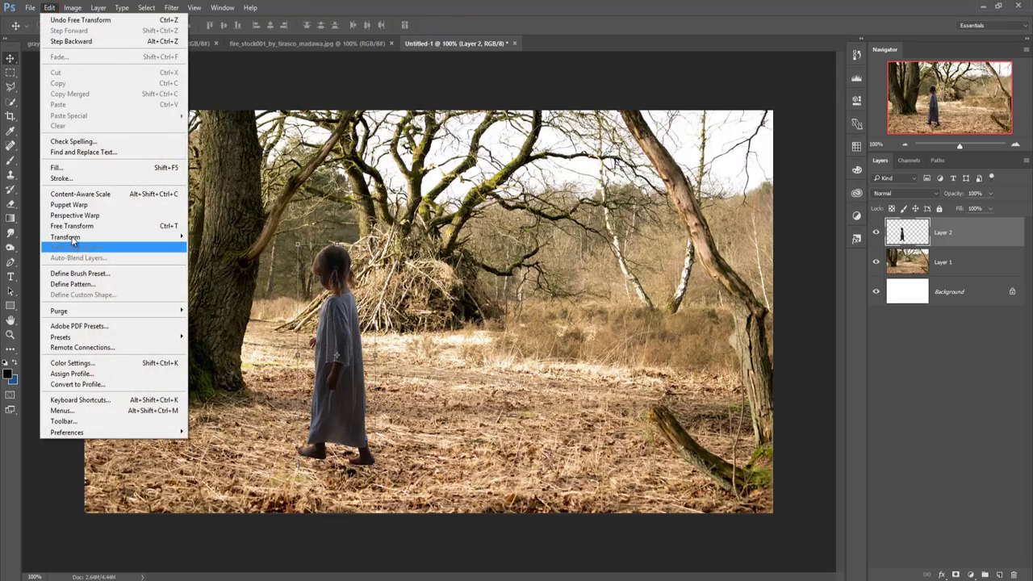
mouse_move(65, 236)
left_click(222, 368)
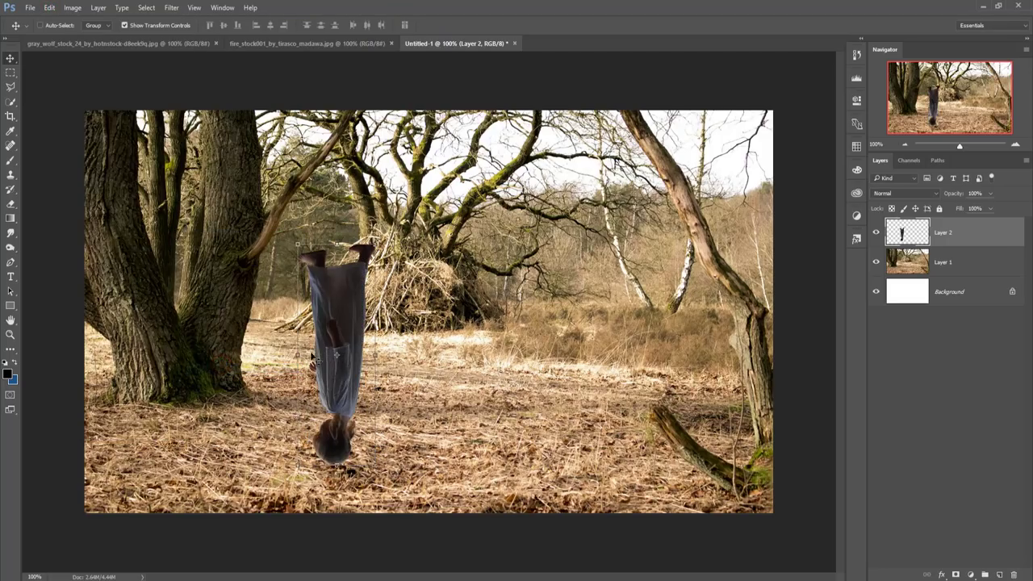
key("ctrl+z")
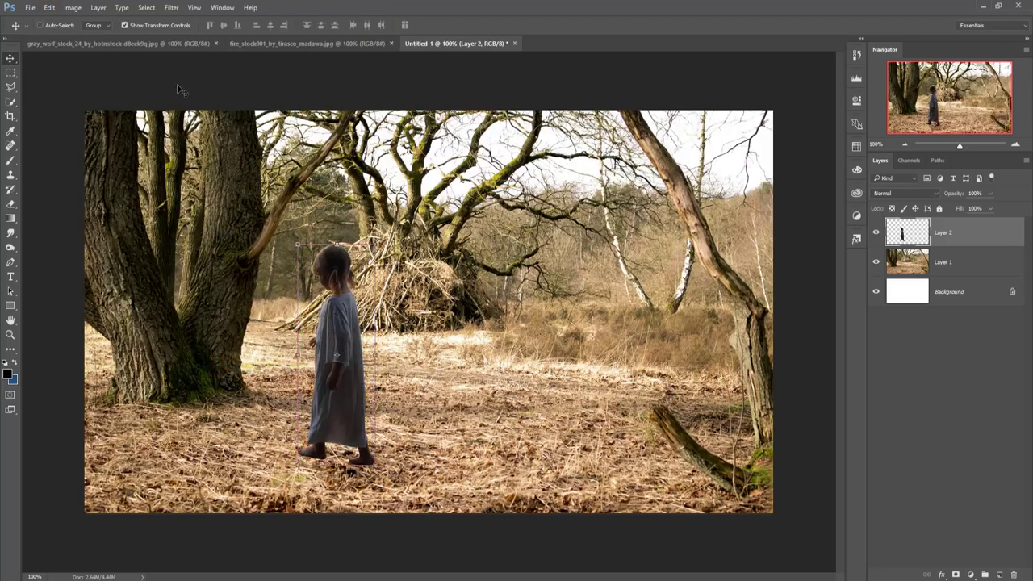
left_click(49, 8)
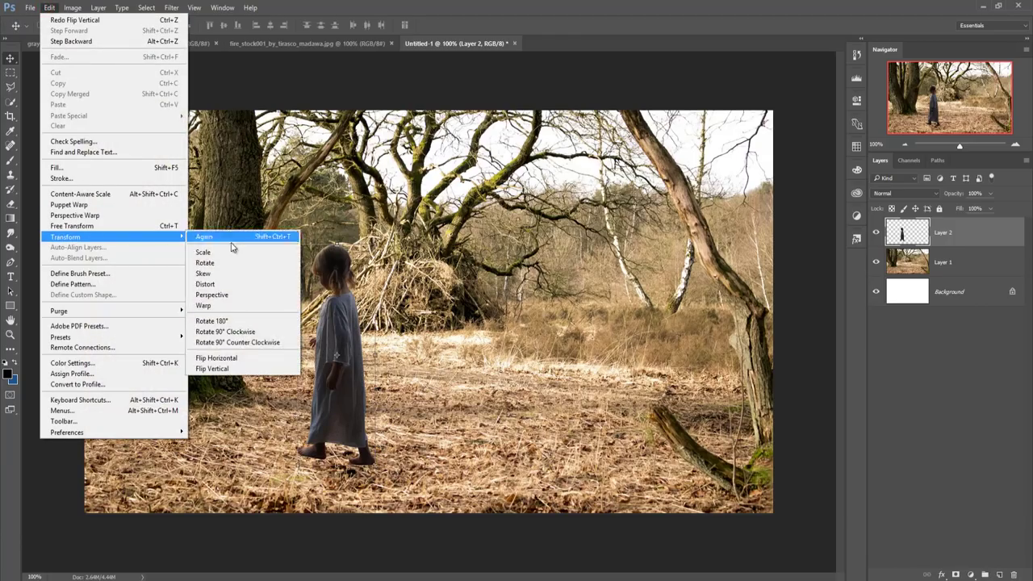
left_click(233, 359)
left_click(10, 262)
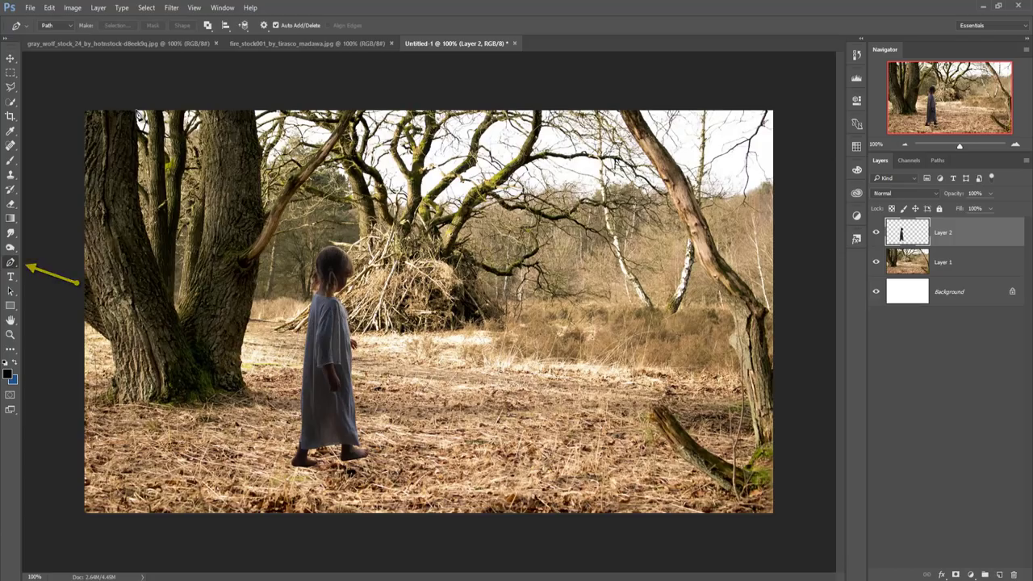
- Zoom to 200% and start the sky path down the left tree trunk's edge
key("ctrl+plus")
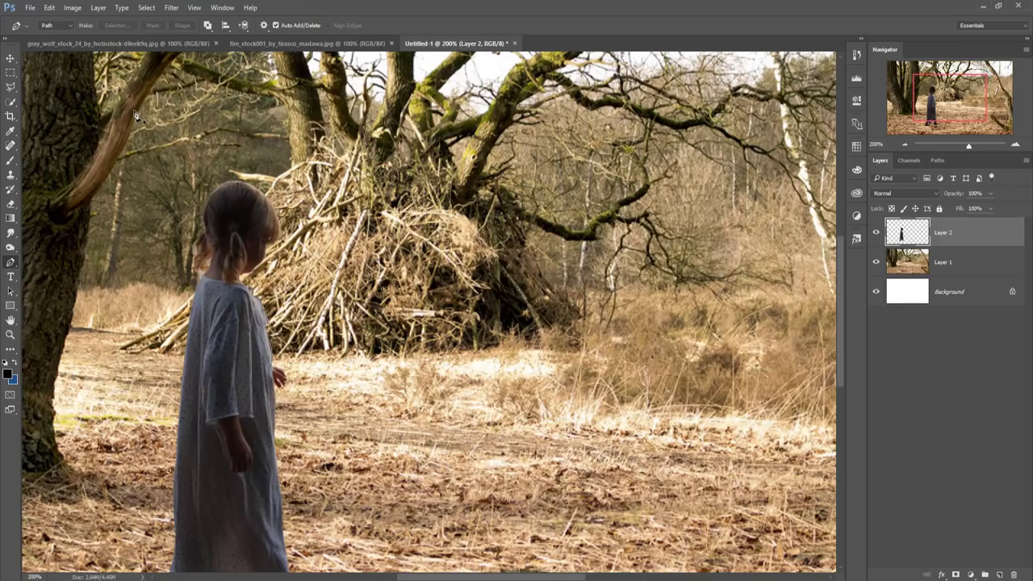
left_click_drag(130, 143, 323, 174)
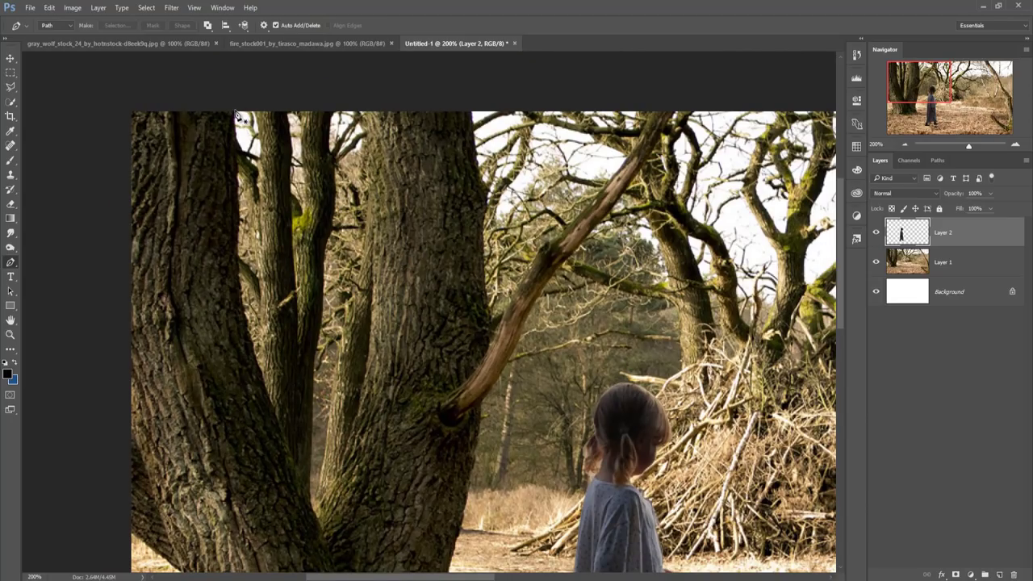
left_click(235, 111)
left_click(235, 146)
left_click(237, 181)
left_click(238, 223)
left_click(239, 263)
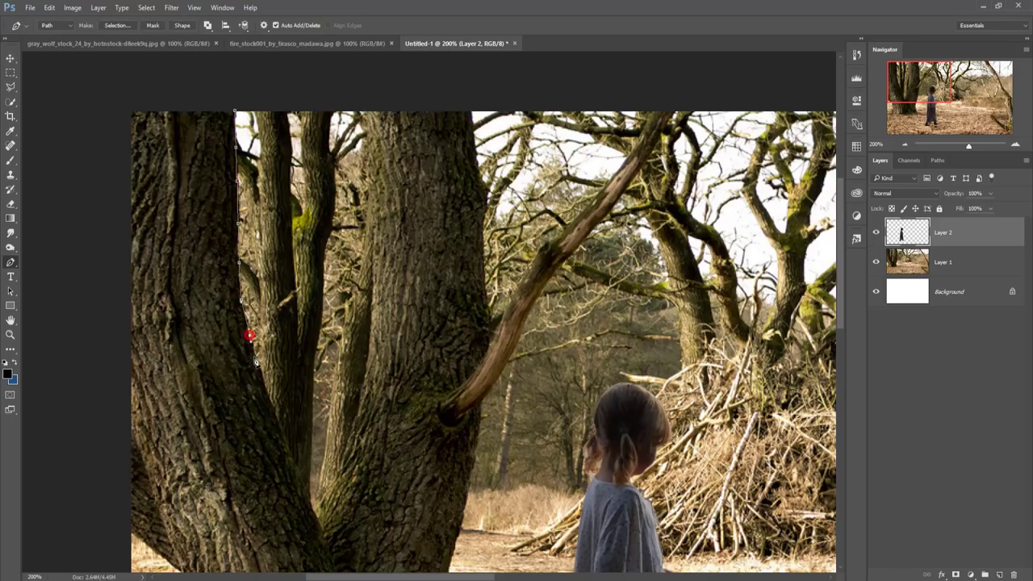
left_click(294, 463)
left_click(309, 501)
left_click(318, 522)
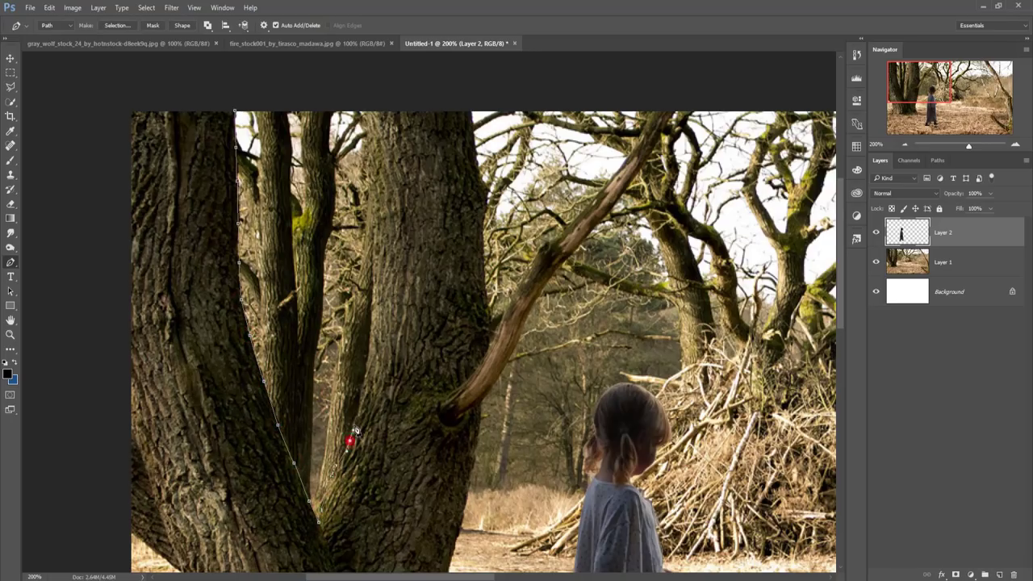
- Add anchors down the middle trunk's right edge and along the leaning branch
left_click(472, 110)
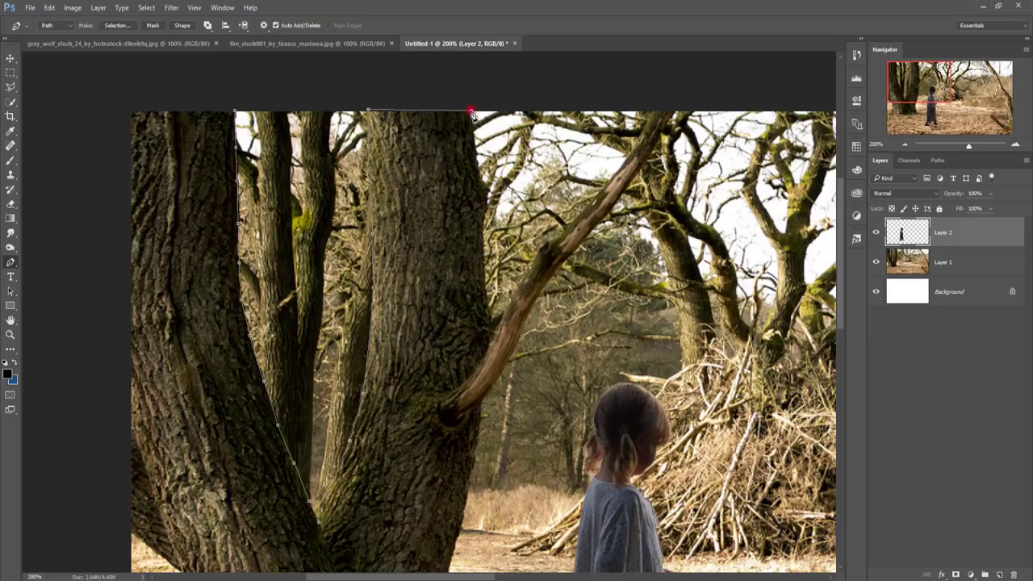
left_click(477, 133)
left_click(485, 179)
left_click(485, 240)
left_click(491, 320)
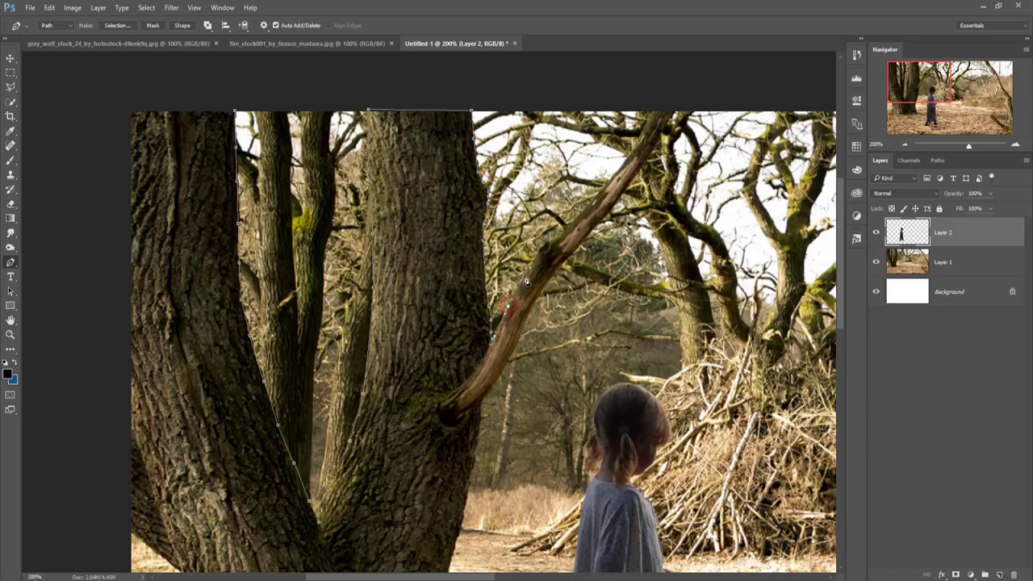
key("super")
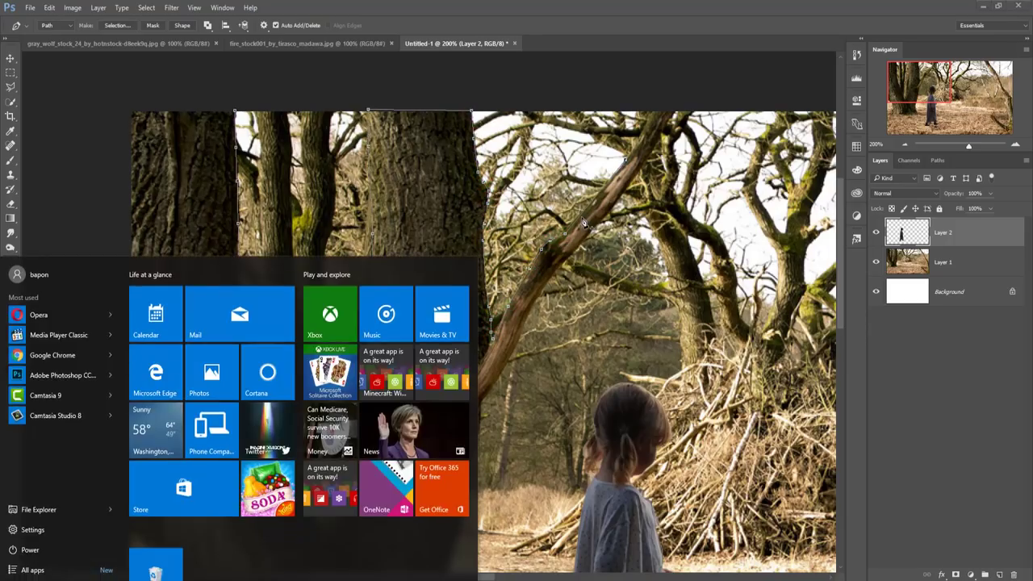
key("super")
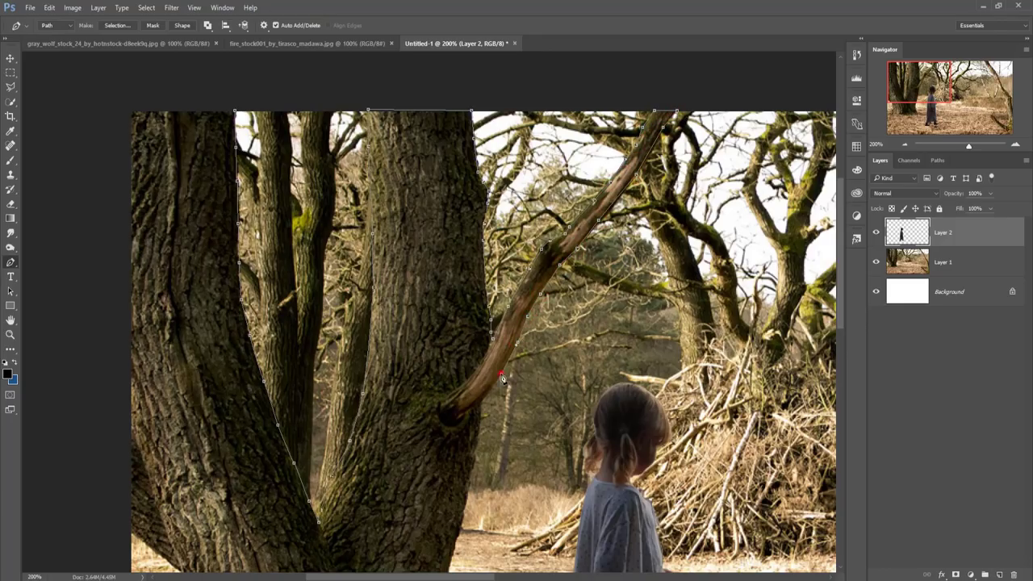
left_click(473, 454)
left_click(469, 472)
left_click(466, 492)
- Trace the right tree's edge along the image top, close the path and zoom out
scroll(466, 500, "down", 5)
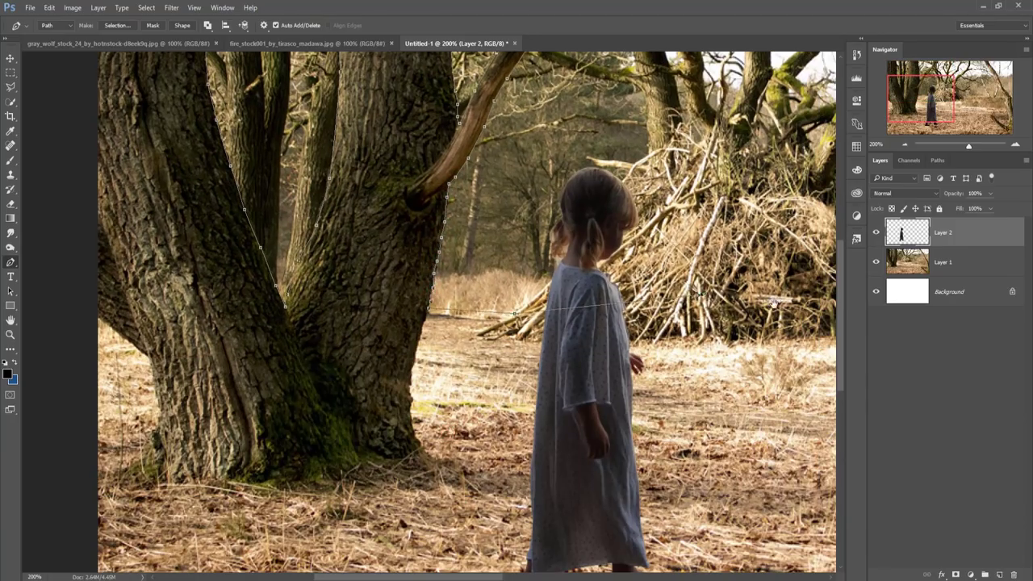
scroll(557, 283, "right", 5)
scroll(588, 248, "right", 5)
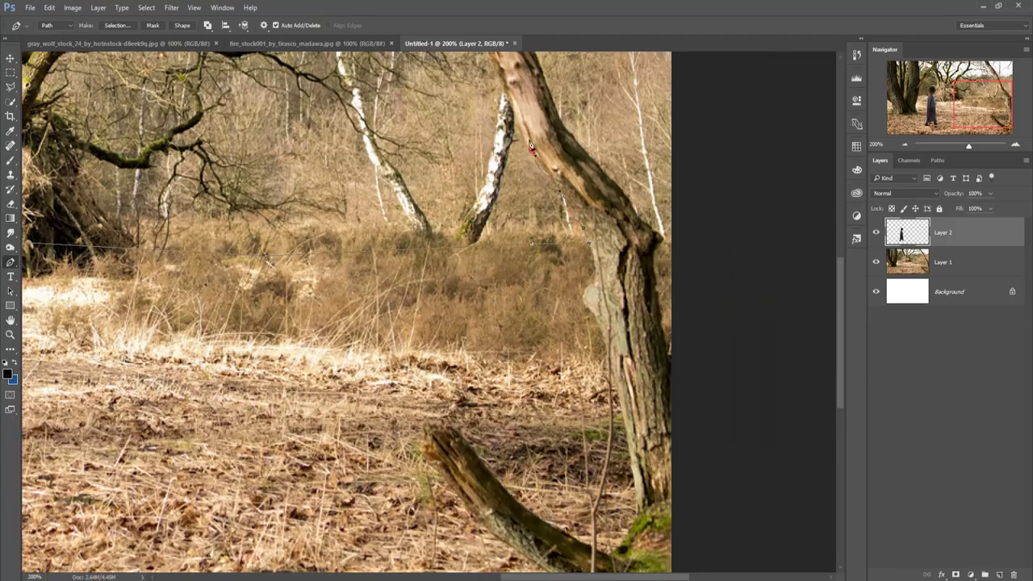
left_click_drag(508, 88, 521, 327)
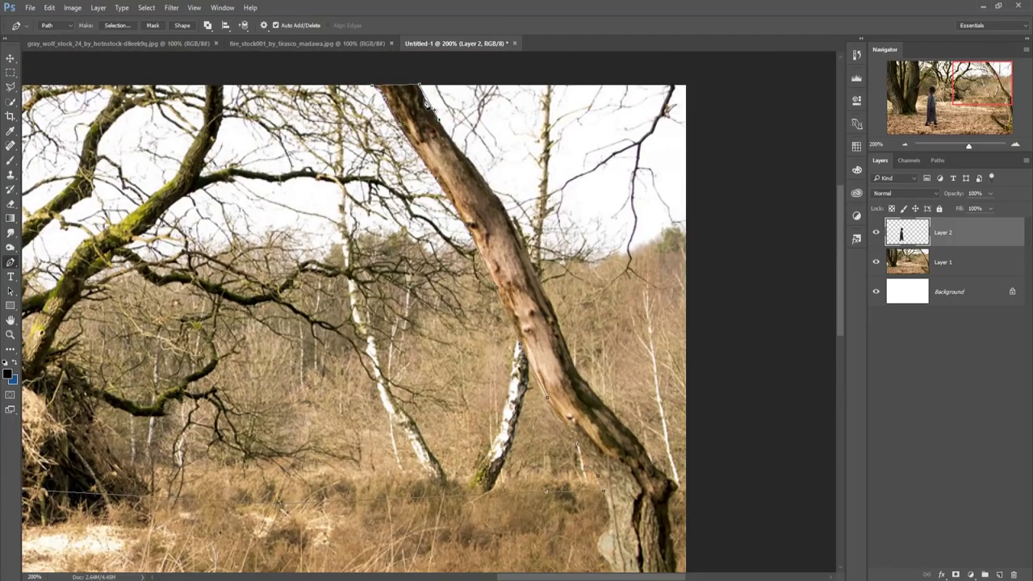
left_click_drag(543, 285, 550, 301)
left_click(692, 70)
scroll(198, 162, "left", 8)
scroll(300, 105, "left", 3)
left_click(345, 129)
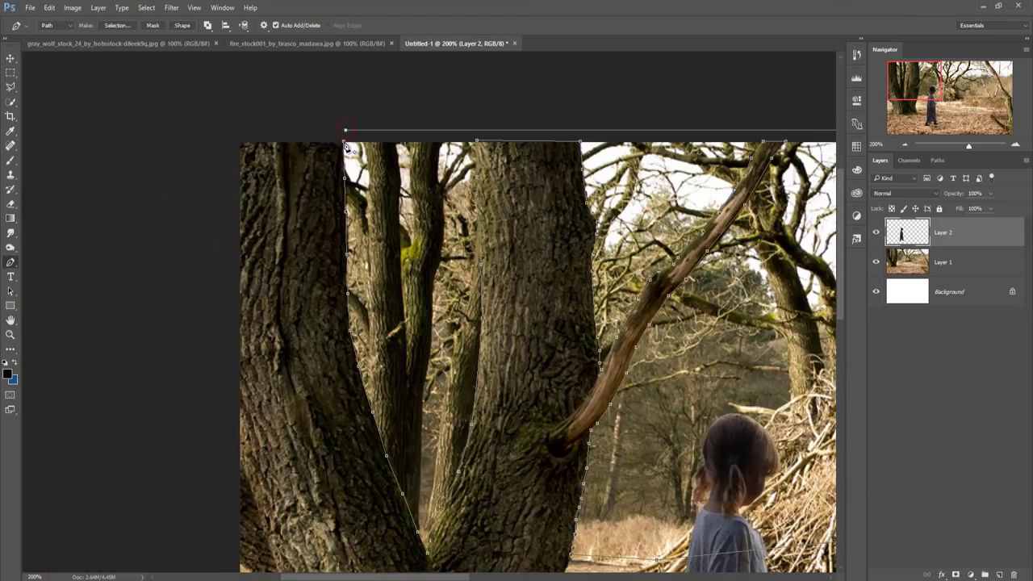
key("ctrl+minus")
right_click(451, 182)
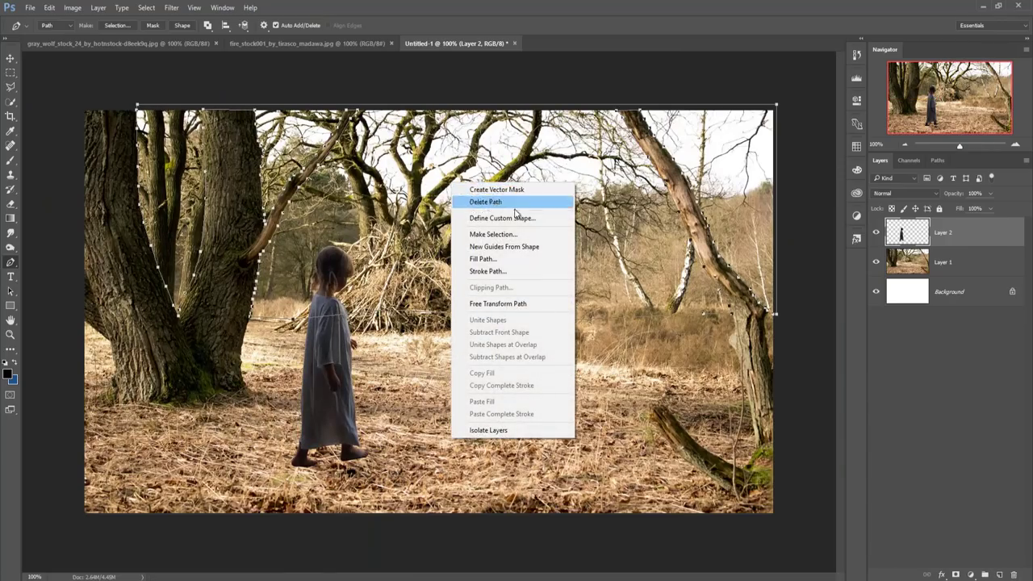
- Make a selection from the sky path, then invert it with Select > Inverse
left_click(512, 233)
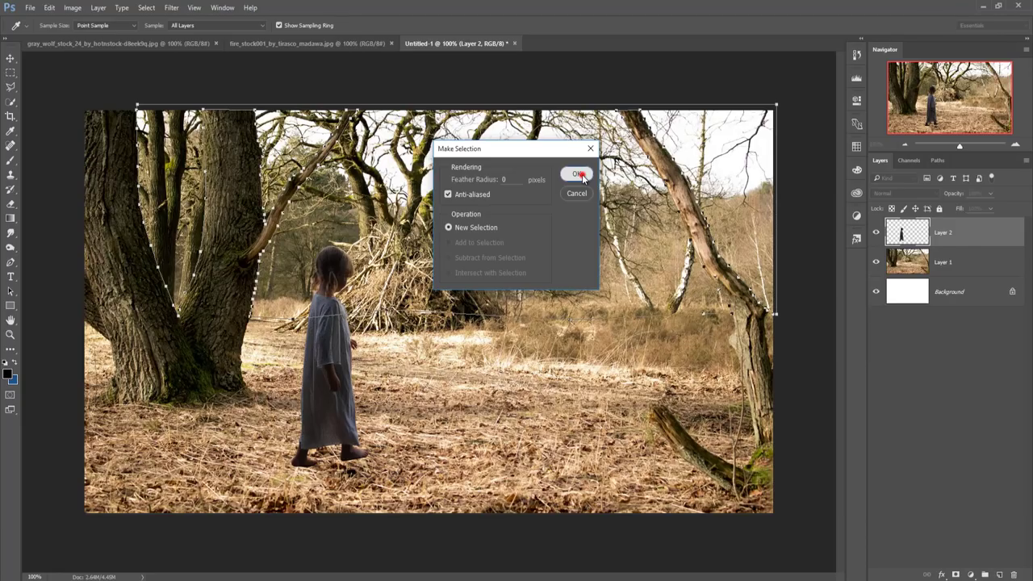
left_click(578, 174)
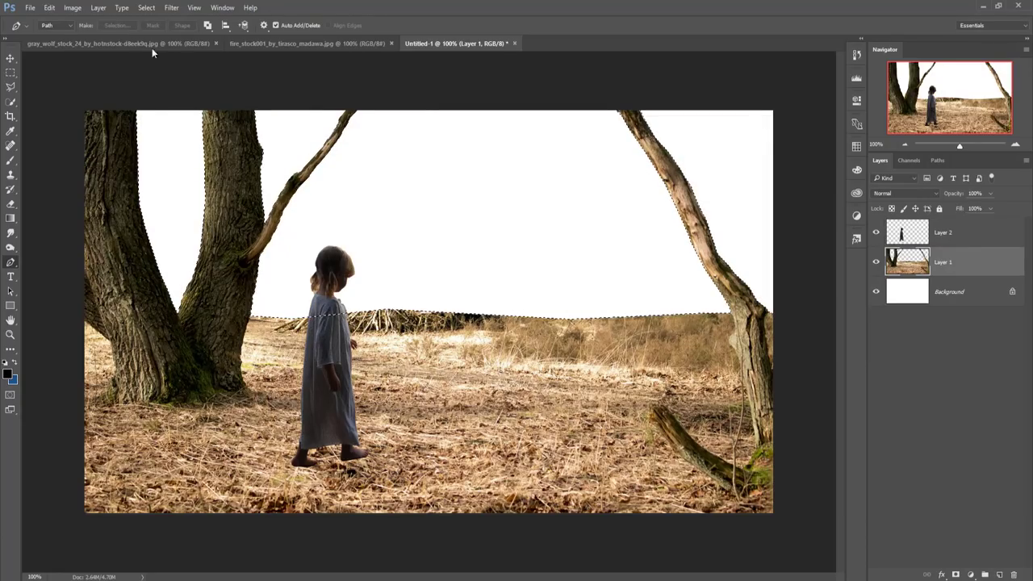
left_click(123, 8)
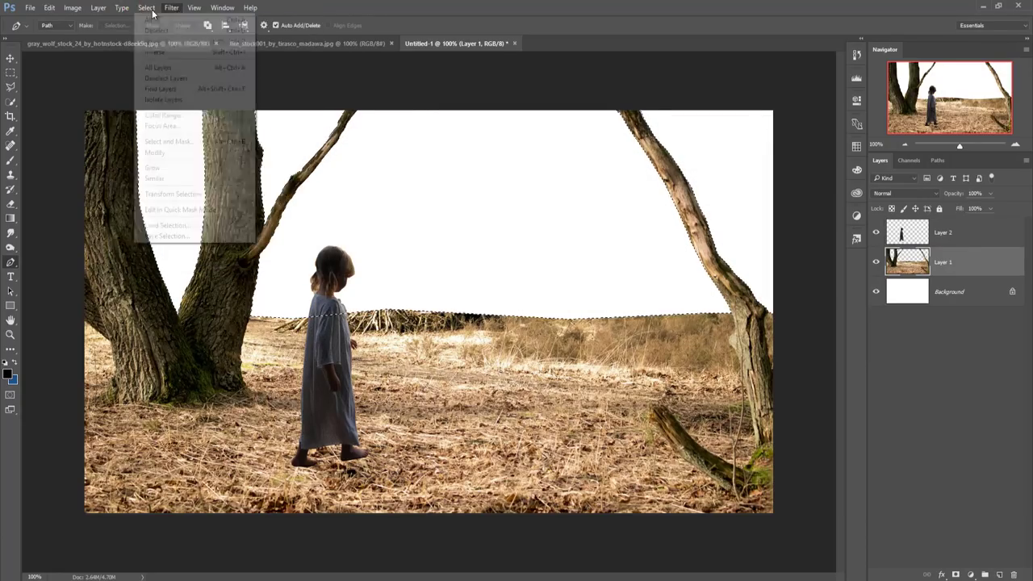
left_click(147, 8)
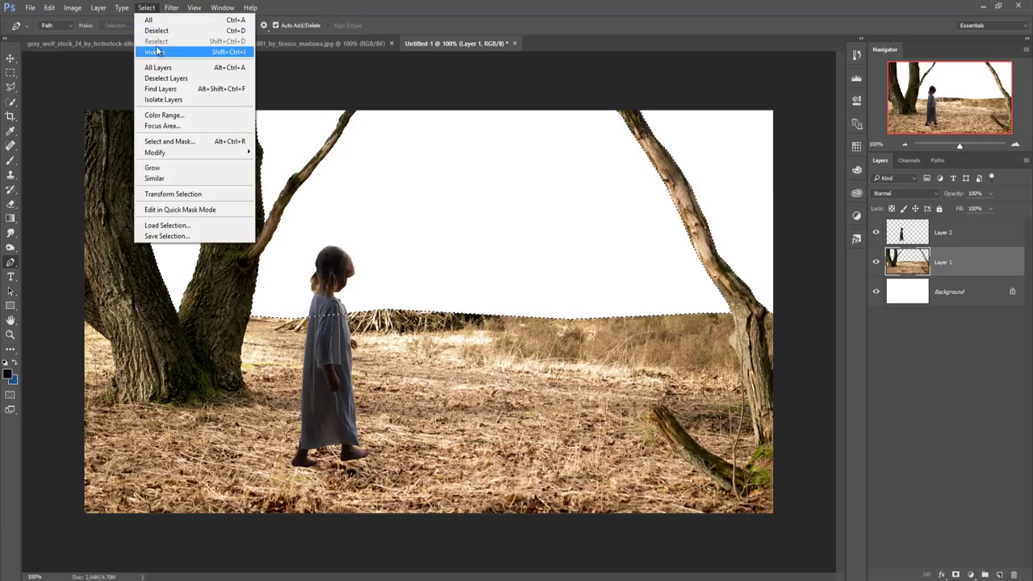
left_click(153, 30)
- Drag the sky_storm photo into the composite as Layer 3
key("v")
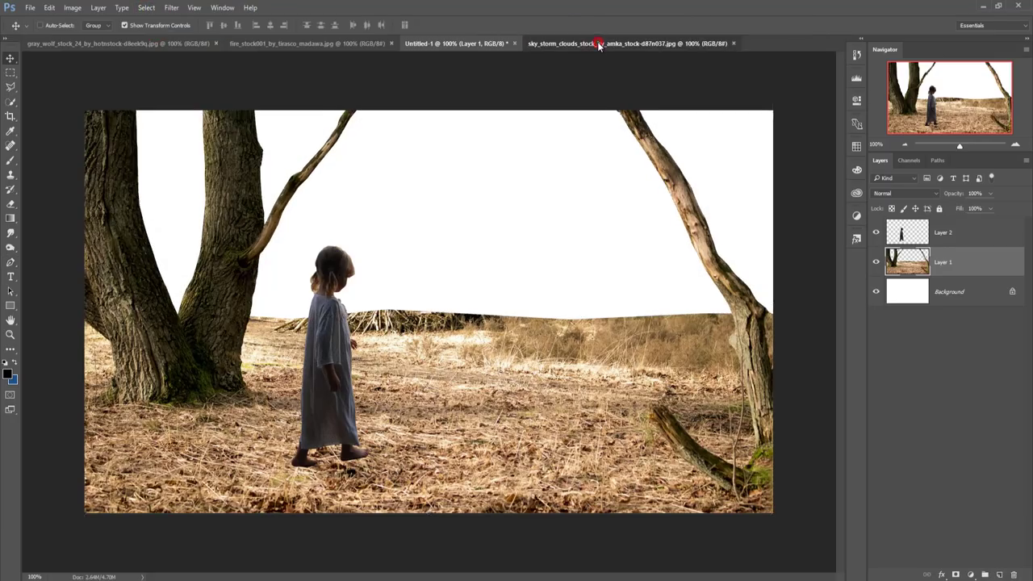
left_click(598, 45)
left_click_drag(600, 45, 604, 150)
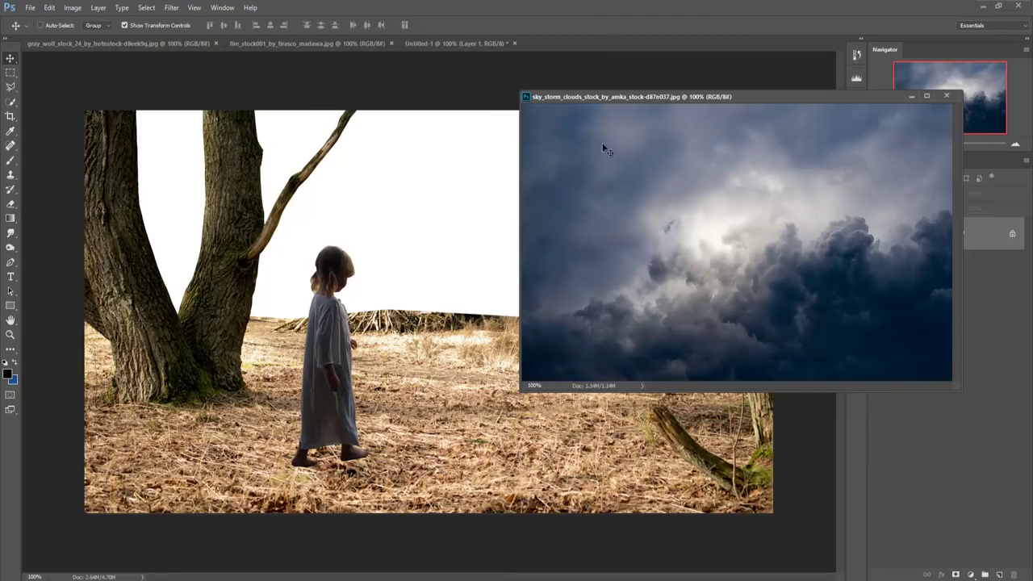
left_click_drag(651, 231, 395, 230)
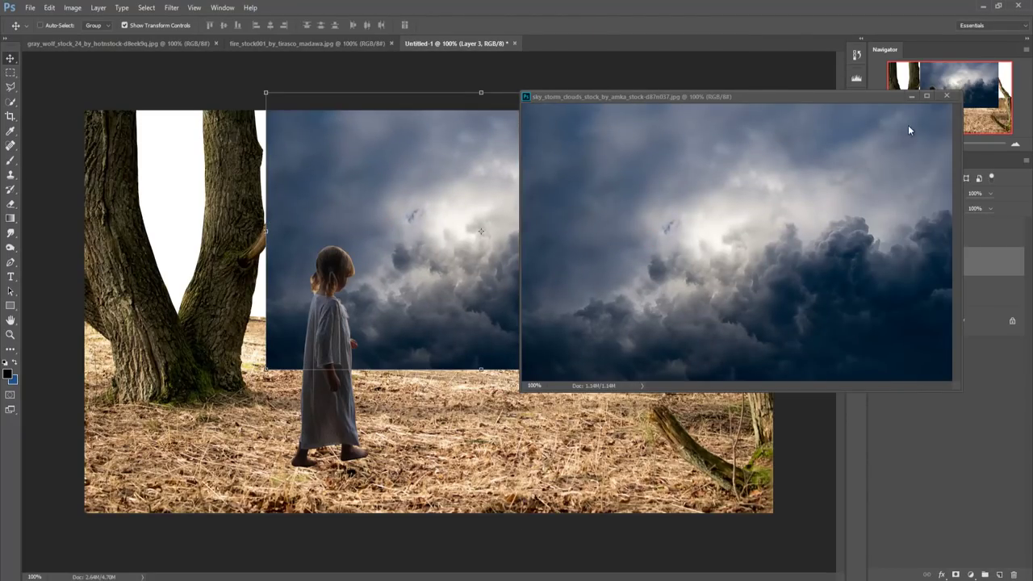
left_click(910, 97)
left_click_drag(644, 191, 449, 224)
- Stretch the storm sky across the canvas top, commit, and move it below Layer 1
key("ctrl+t")
mouse_move(515, 388)
left_mouse_down()
mouse_move(773, 342)
mouse_move(772, 378)
left_mouse_up()
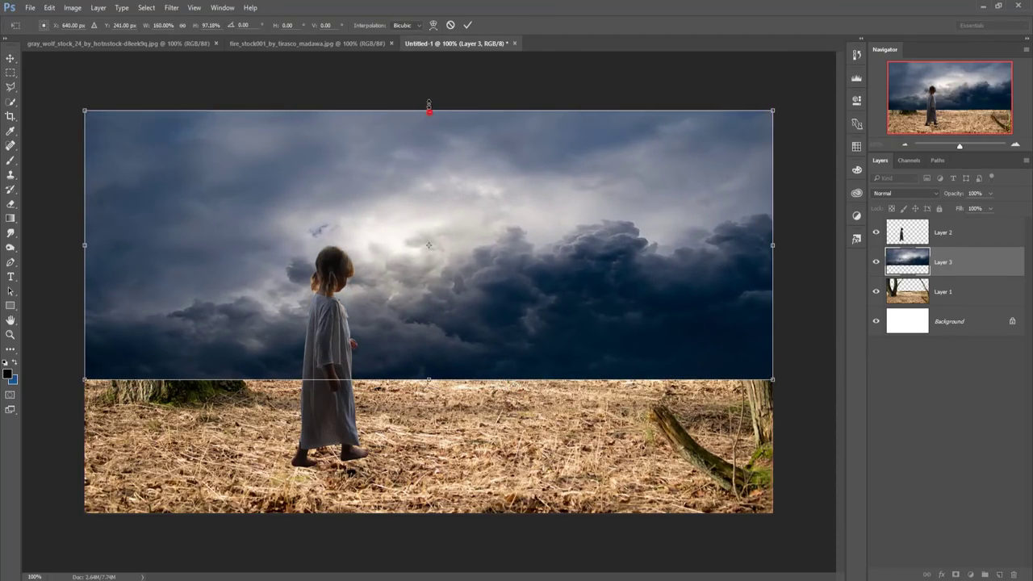
left_click_drag(429, 107, 429, 99)
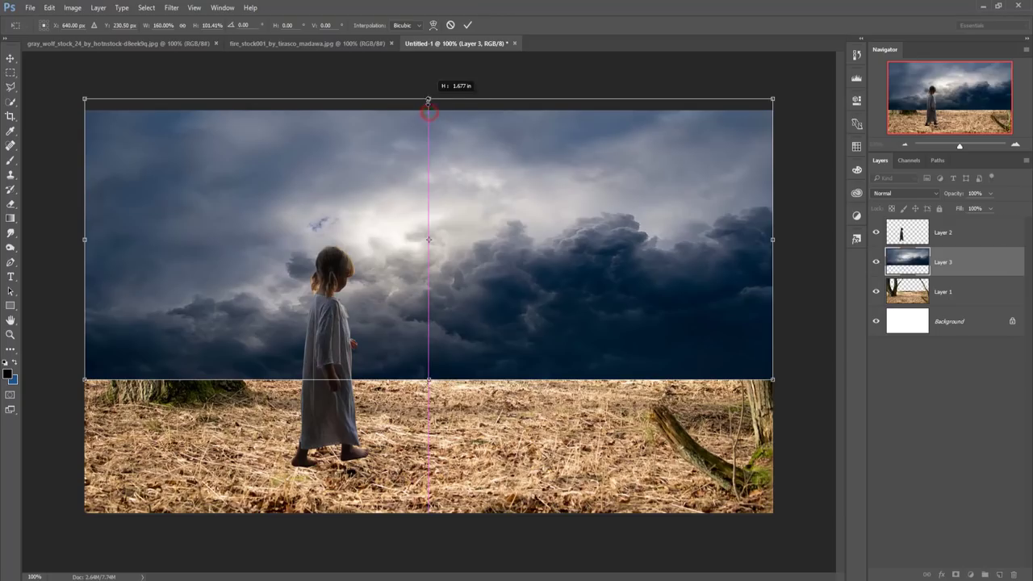
left_click(465, 25)
left_click_drag(957, 275, 959, 299)
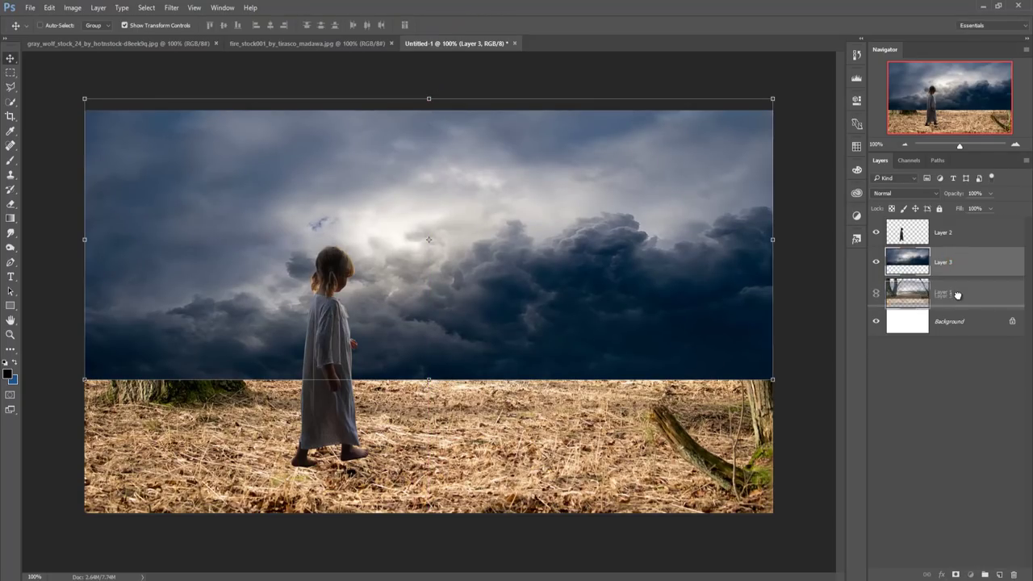
left_click(616, 270)
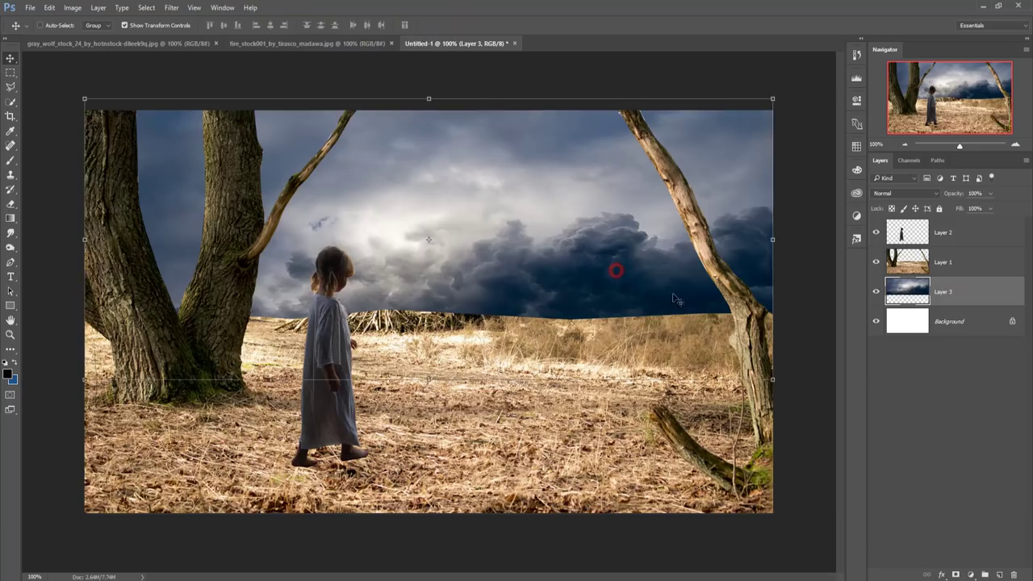
left_click(951, 264)
- Apply Vibrance with Saturation -49 to Layer 3's storm sky, then select forest Layer 1
left_click(924, 291)
left_click(70, 8)
mouse_move(89, 37)
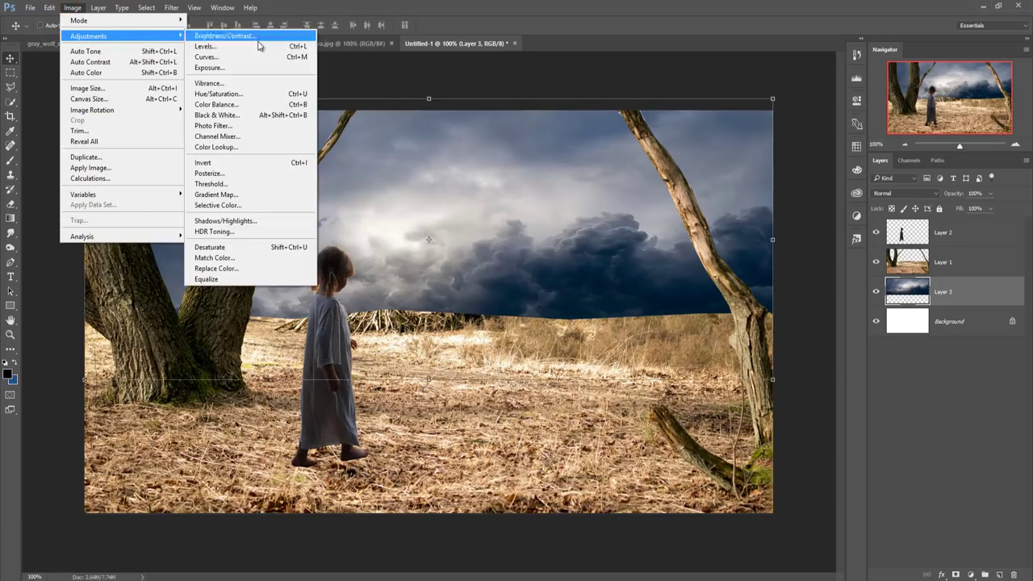
left_click(247, 84)
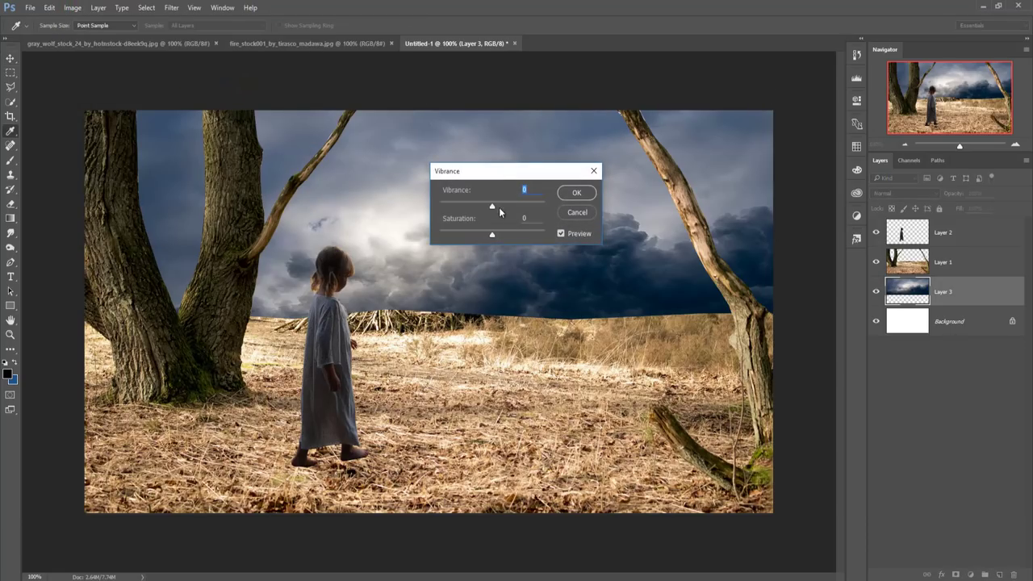
left_click_drag(484, 237, 478, 236)
left_click(574, 194)
key("v")
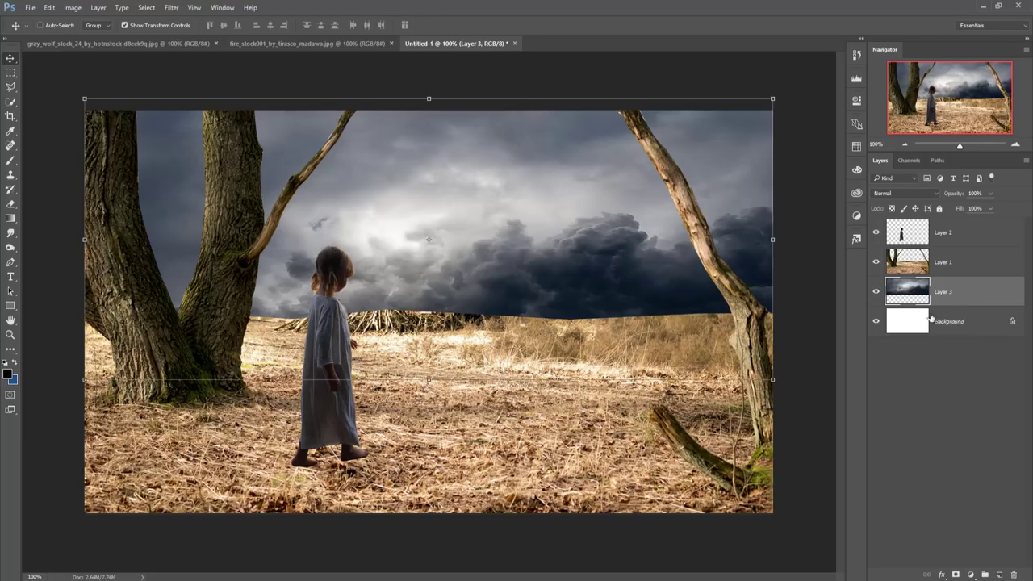
left_click(947, 264)
- Add a white layer mask to Layer 1 and attempt cloning over the stick pile
left_click(956, 574)
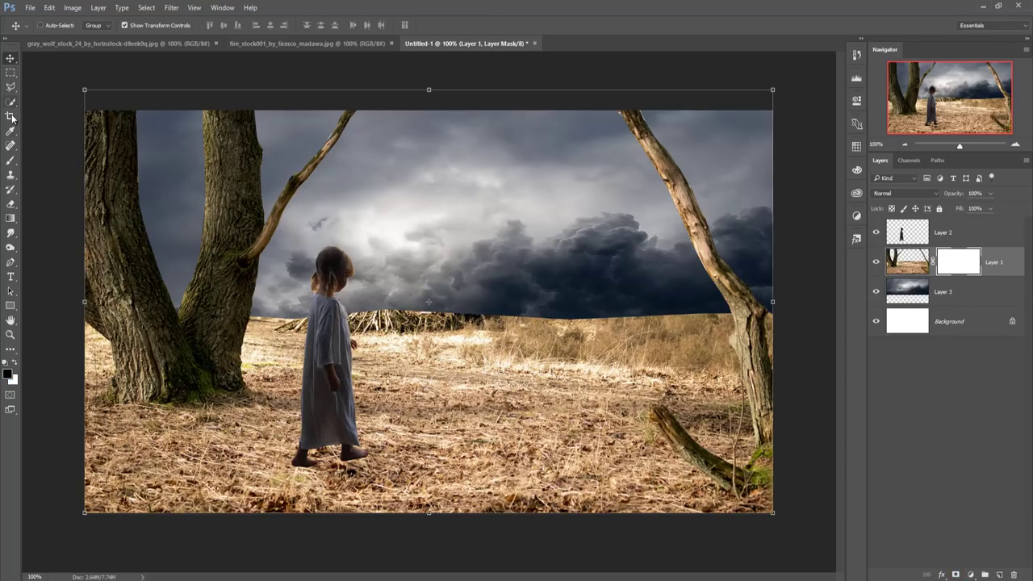
left_click(10, 174)
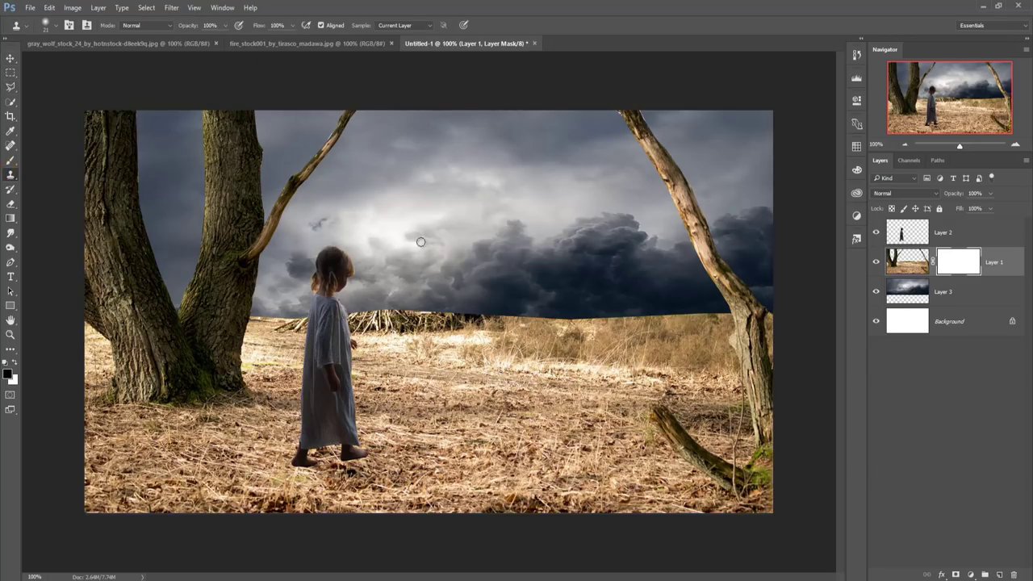
left_click(364, 303)
left_click(532, 233)
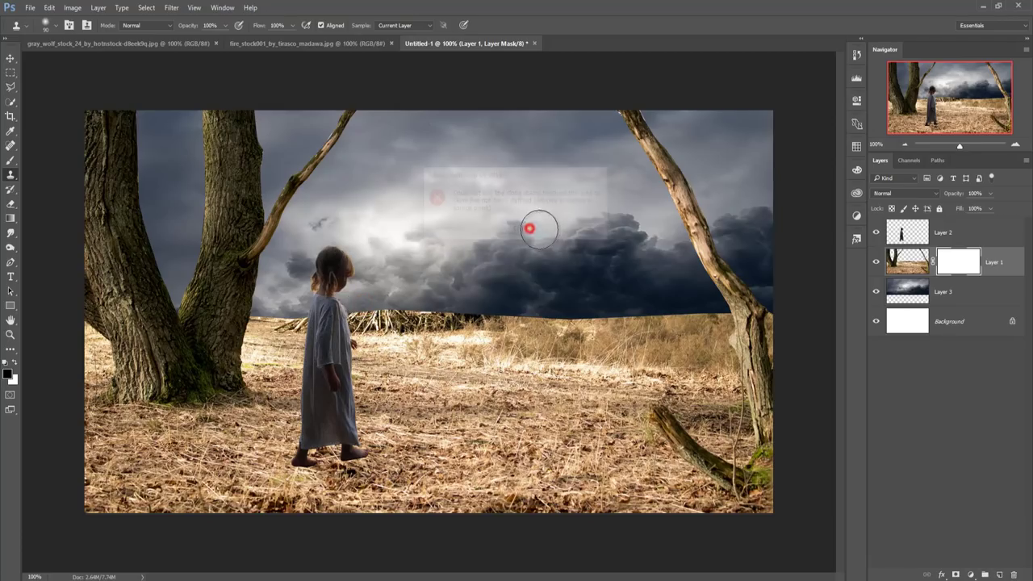
- Mask out the horizon stick pile with a soft round brush (125, then 80 px); float the stormy_sky3 photo
left_click(11, 160)
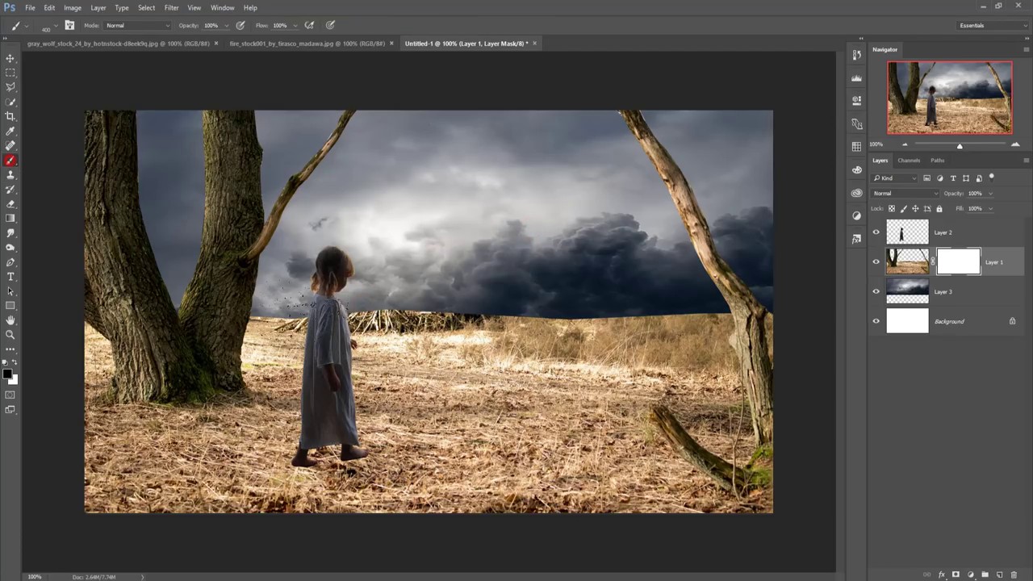
left_click(48, 26)
left_click(267, 150)
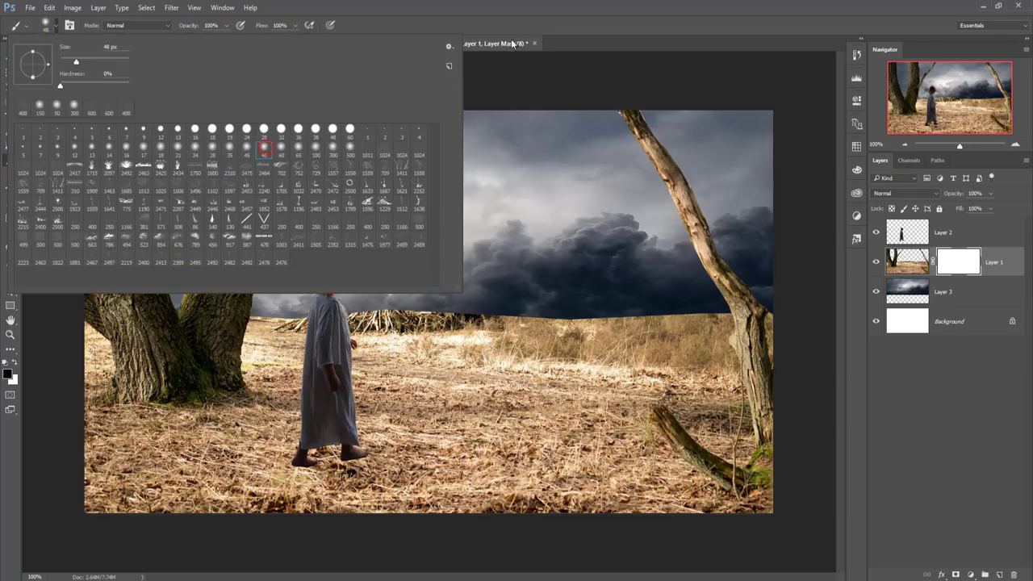
key("Return")
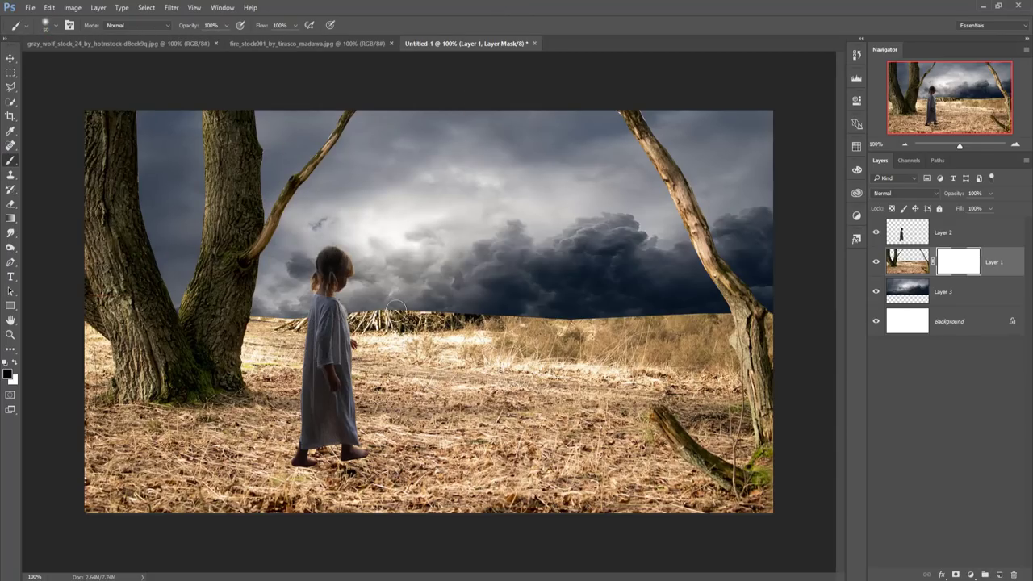
key("bracketright")
key("bracketright")
key("bracketright")
mouse_move(347, 315)
left_mouse_down()
mouse_move(686, 309)
mouse_move(289, 308)
mouse_move(258, 324)
mouse_move(305, 317)
mouse_move(247, 323)
left_mouse_up()
key("bracketleft")
key("bracketleft")
key("bracketleft")
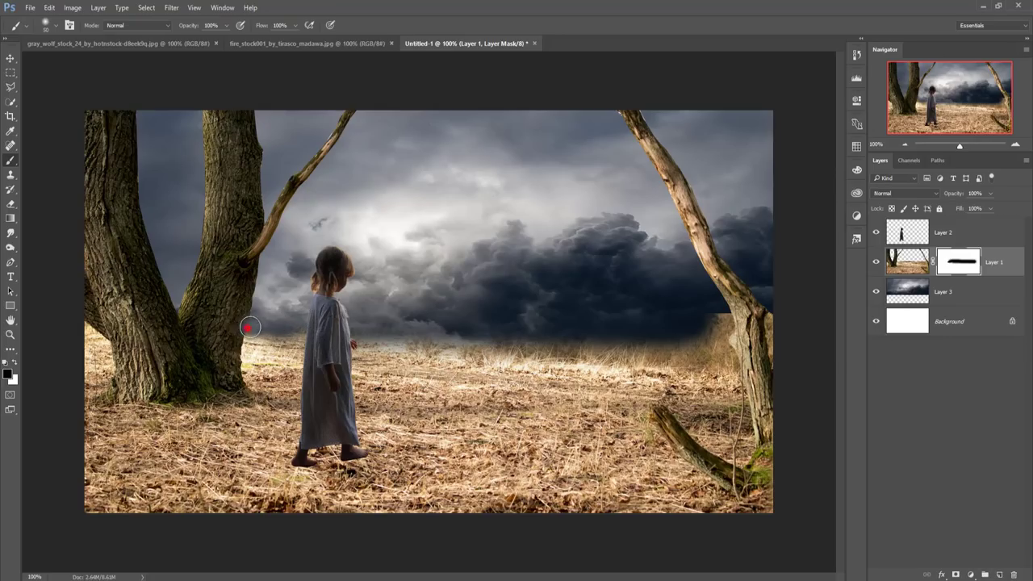
left_click(718, 322)
left_click_drag(718, 322, 710, 318)
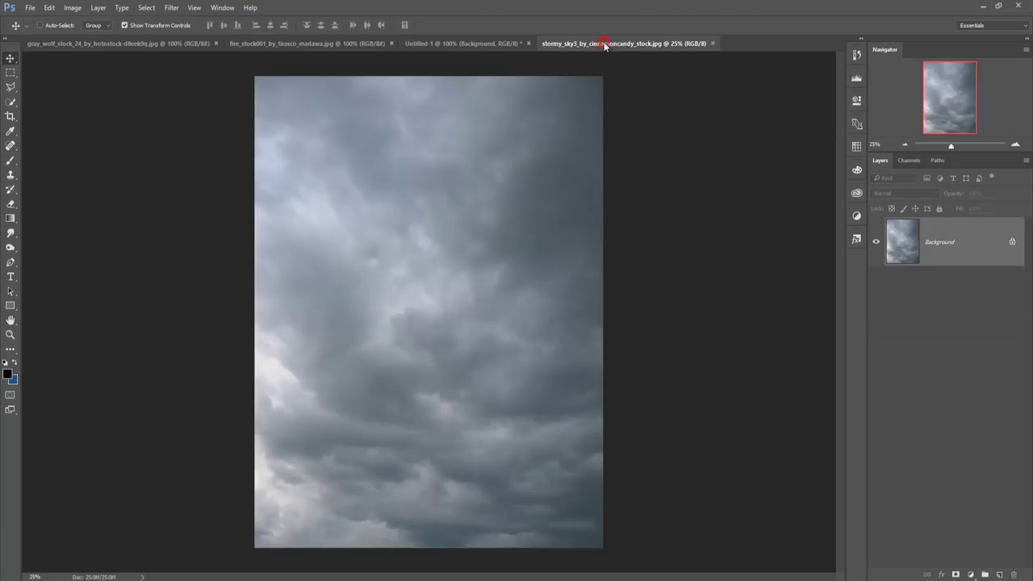
left_click_drag(606, 43, 610, 83)
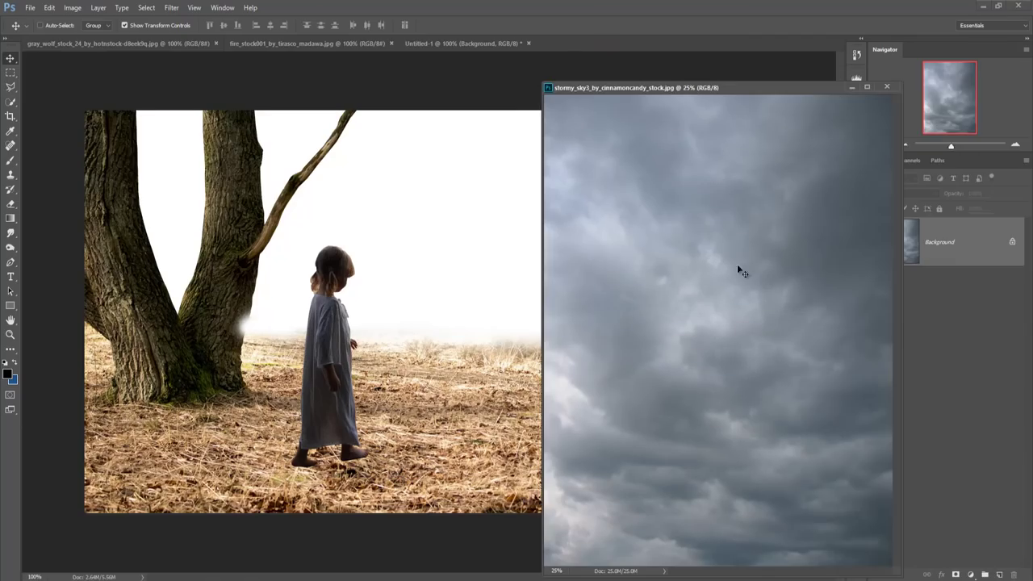
- Drop the stormy sky into the composite and transform it to fill the full canvas width
left_click_drag(748, 264, 394, 255)
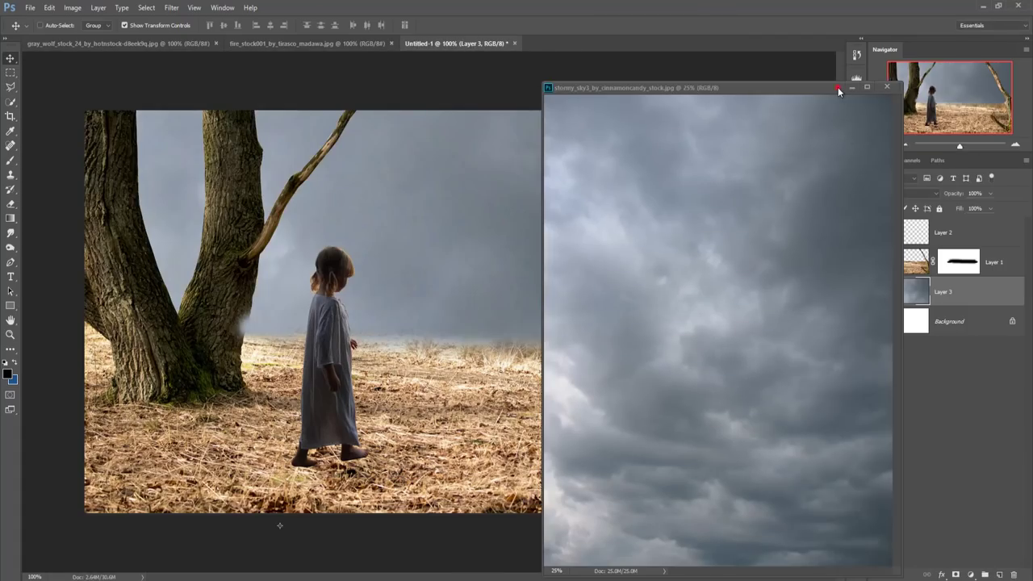
left_click(838, 87)
mouse_move(639, 161)
left_mouse_down()
mouse_move(658, 218)
mouse_move(686, 159)
left_mouse_up()
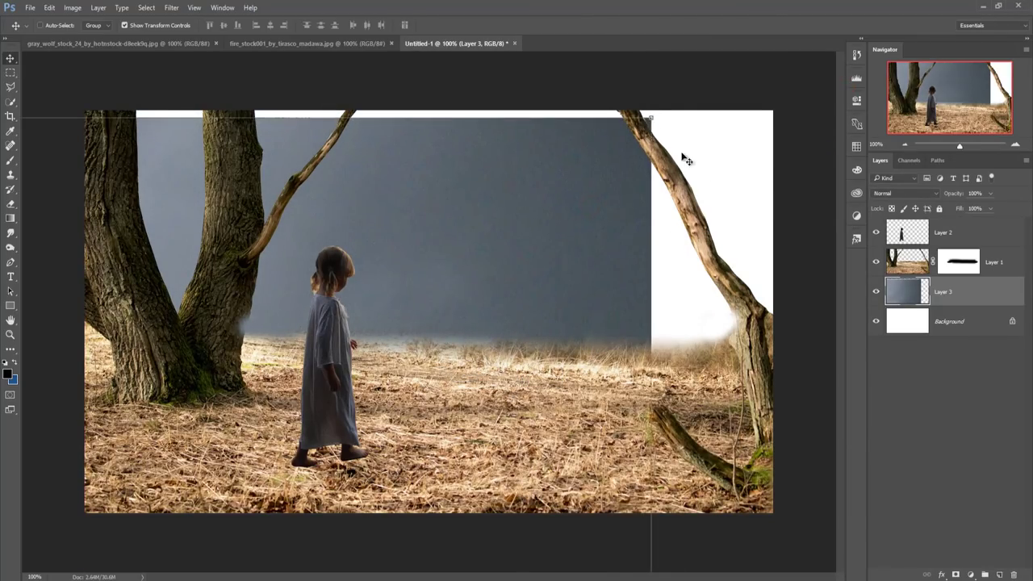
mouse_move(651, 117)
left_mouse_down()
mouse_move(305, 501)
mouse_move(673, 110)
mouse_move(559, 137)
left_mouse_up()
mouse_move(671, 98)
left_mouse_down()
mouse_move(509, 241)
mouse_move(540, 218)
left_mouse_up()
left_click_drag(622, 122, 554, 210)
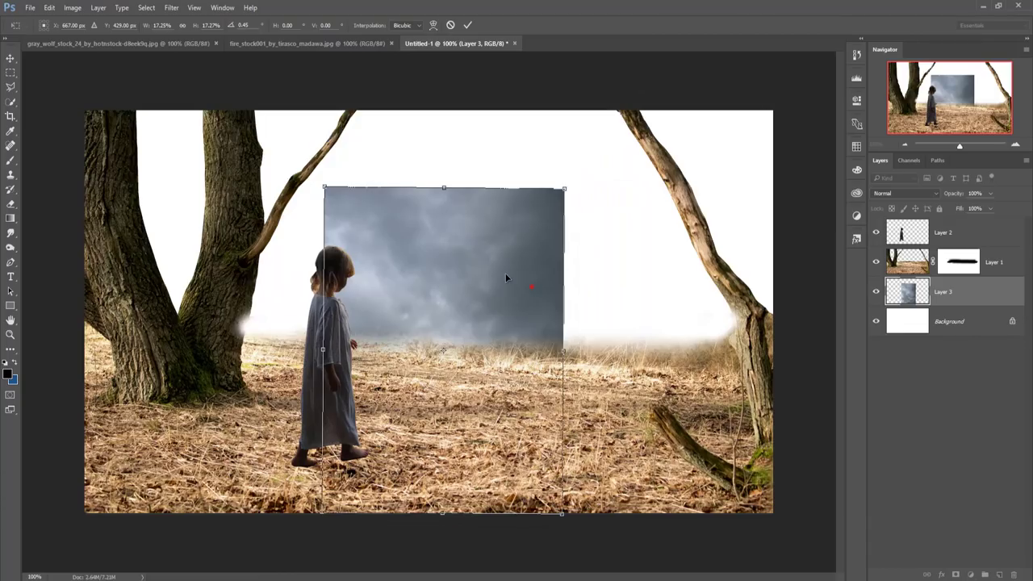
left_click_drag(505, 277, 266, 190)
left_click_drag(325, 266, 773, 266)
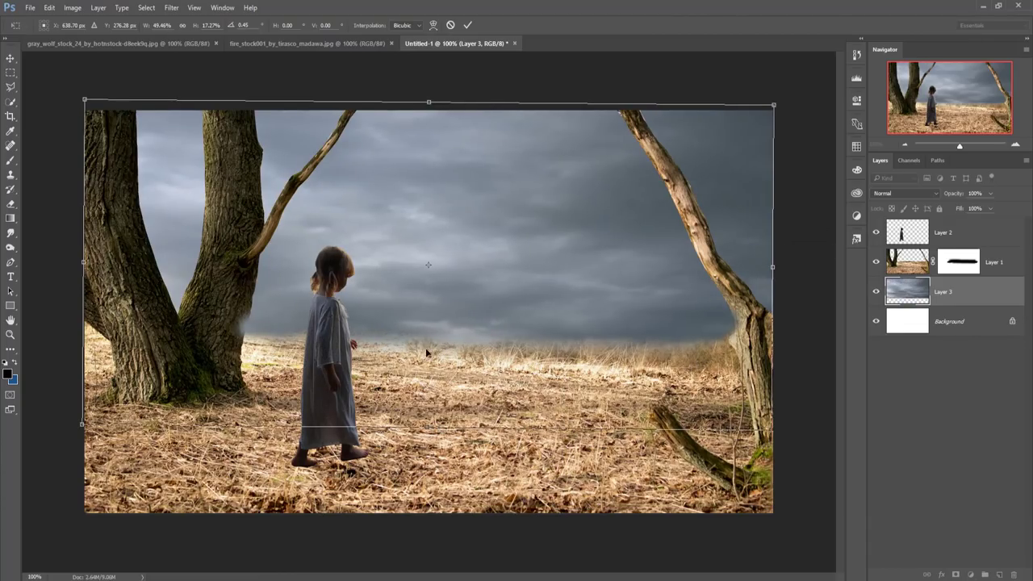
left_click_drag(427, 102, 429, 73)
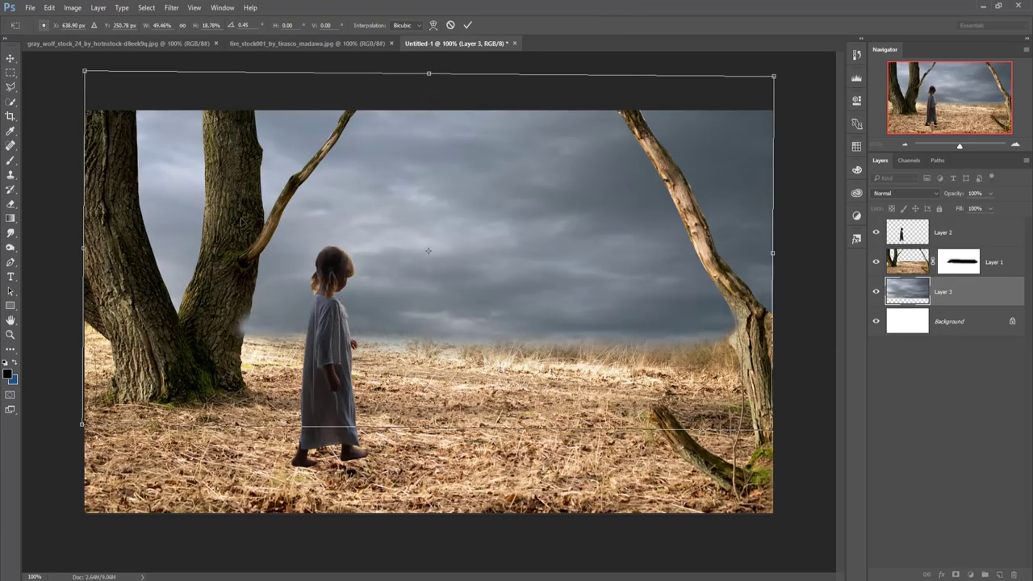
left_click(471, 27)
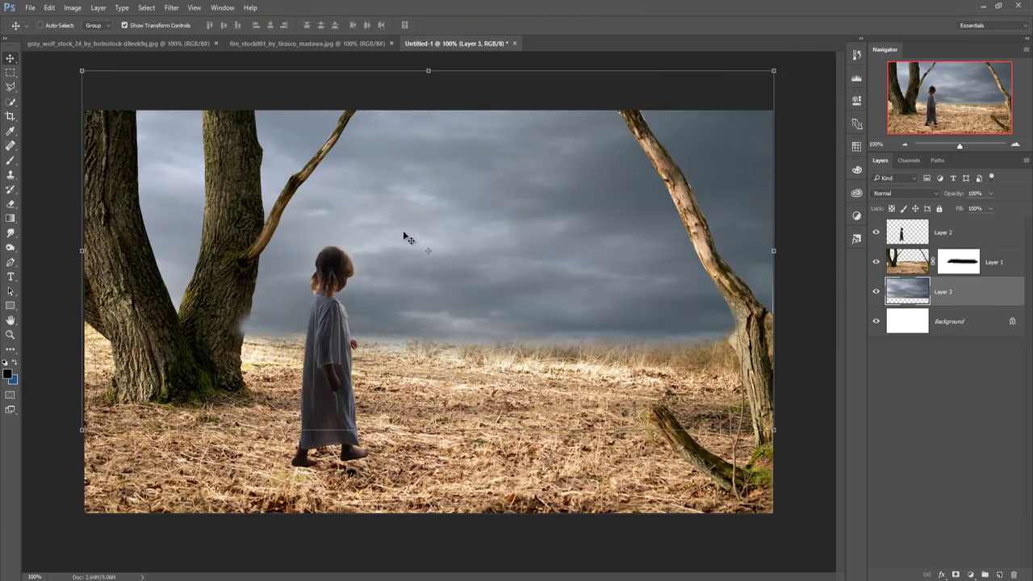
- Paint white on Layer 1's mask to restore the left trunk's hazy edge
left_click(961, 258)
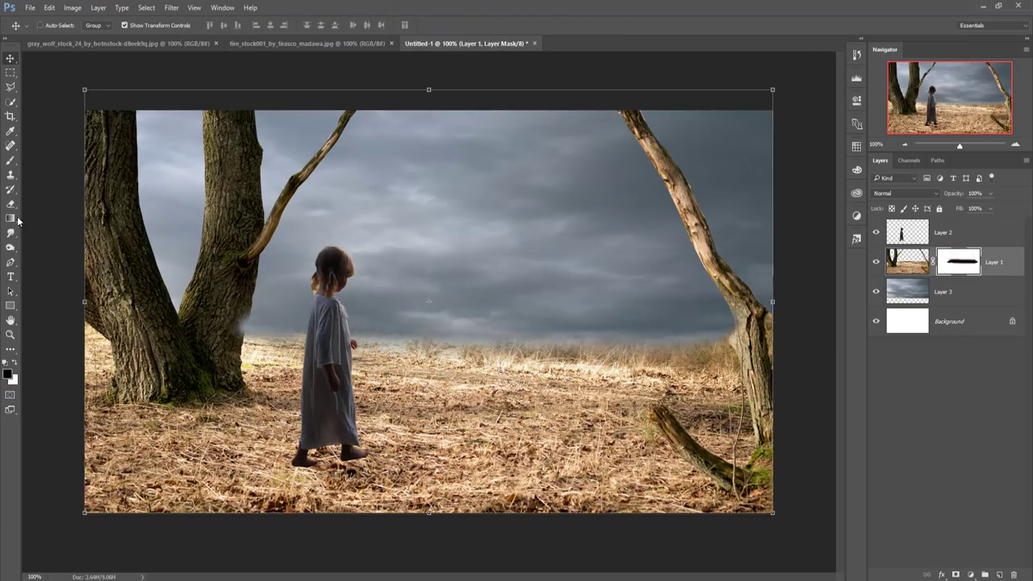
left_click(10, 160)
left_click(15, 363)
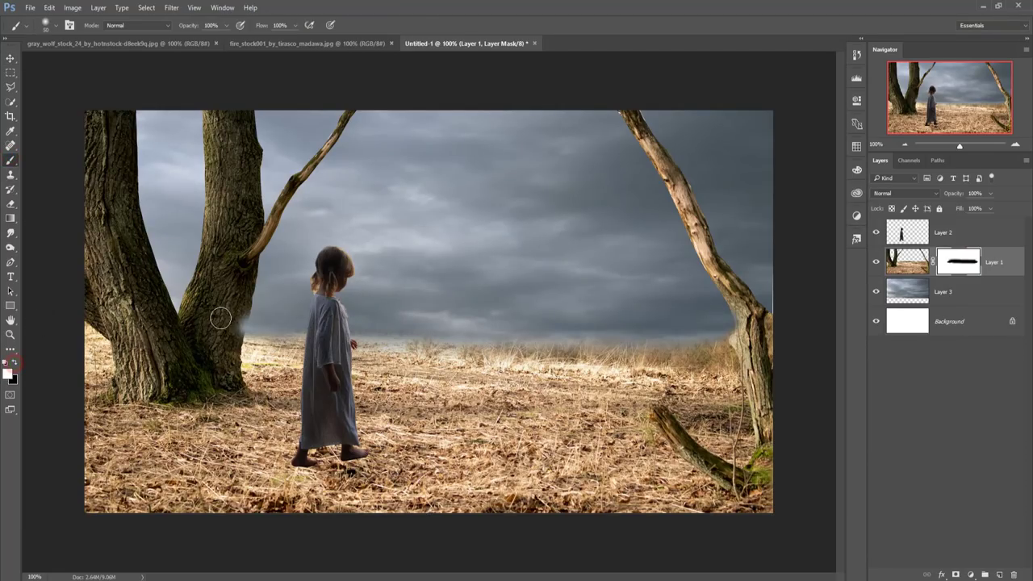
left_click_drag(220, 319, 239, 314)
left_click(9, 59)
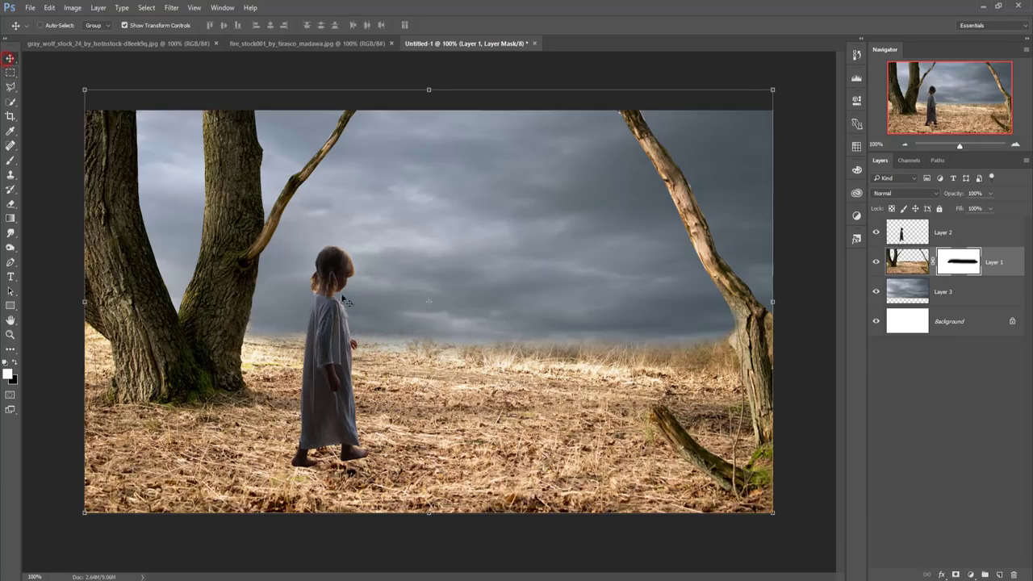
- Add a Color Balance adjustment clipped to Layer 1 with midtones Cyan -49 and Blue +60
left_click(910, 262)
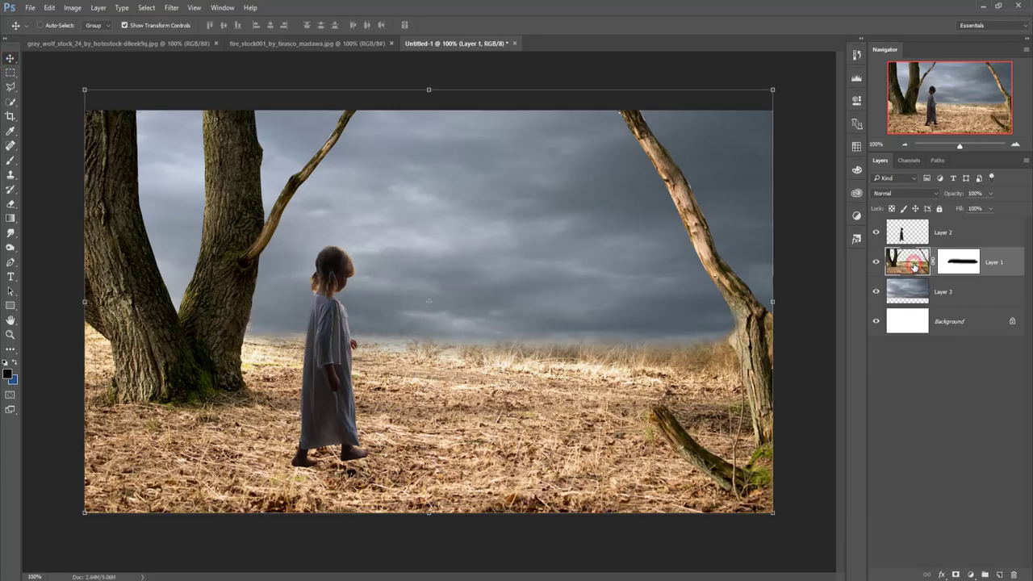
left_click(973, 575)
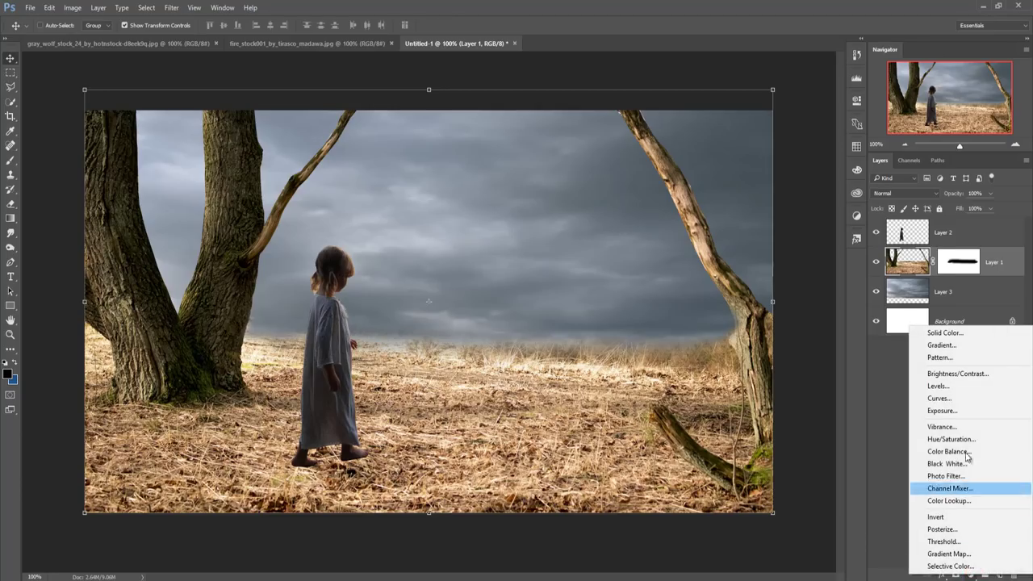
left_click(963, 453)
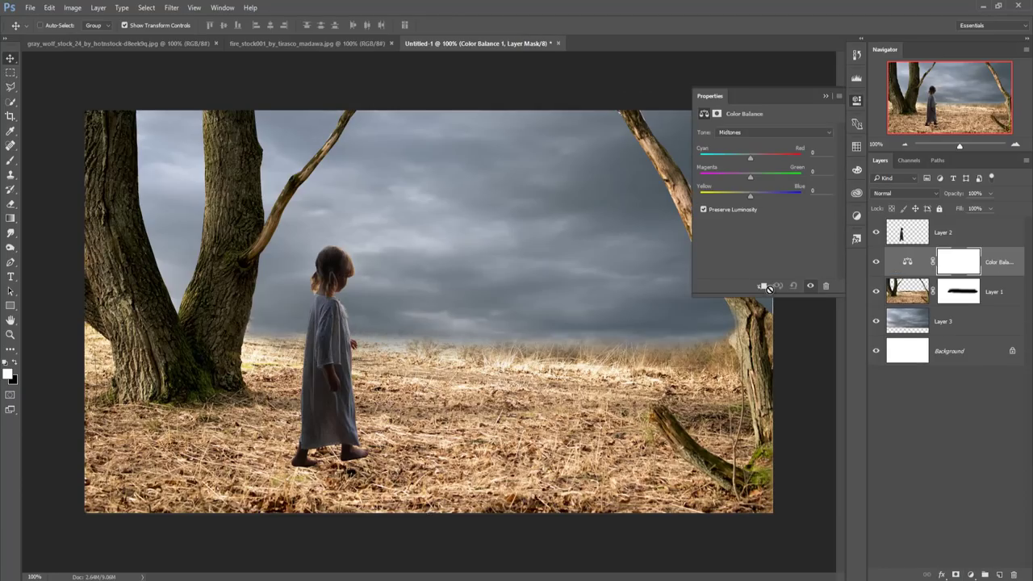
left_click(763, 287)
left_click_drag(750, 158, 740, 157)
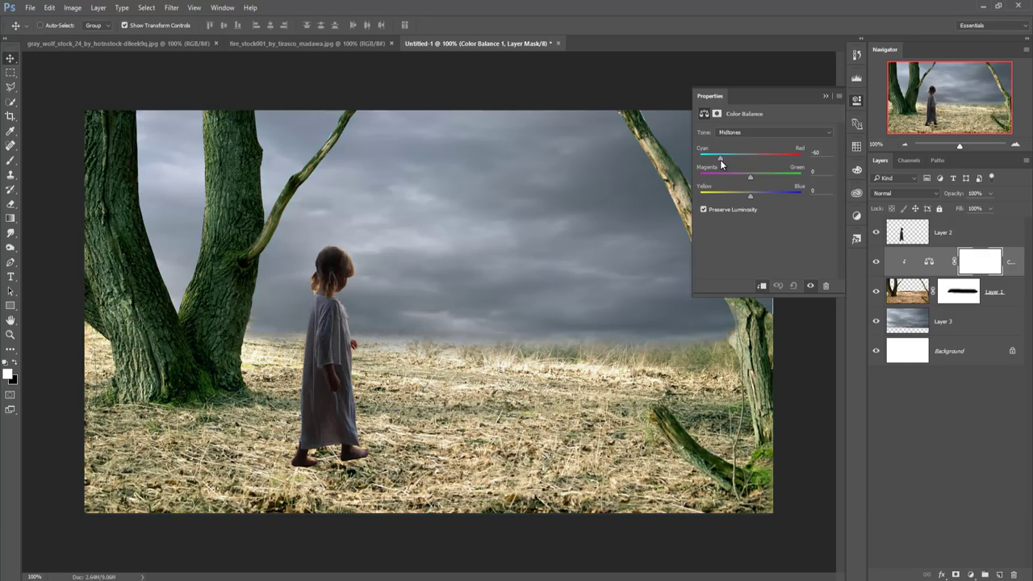
left_click_drag(724, 161, 726, 161)
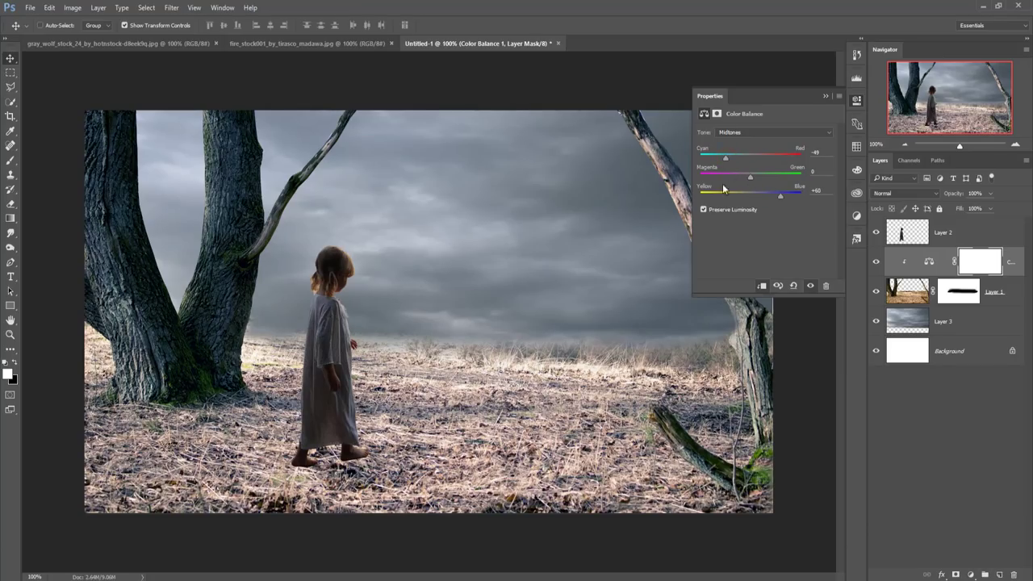
left_click(922, 295)
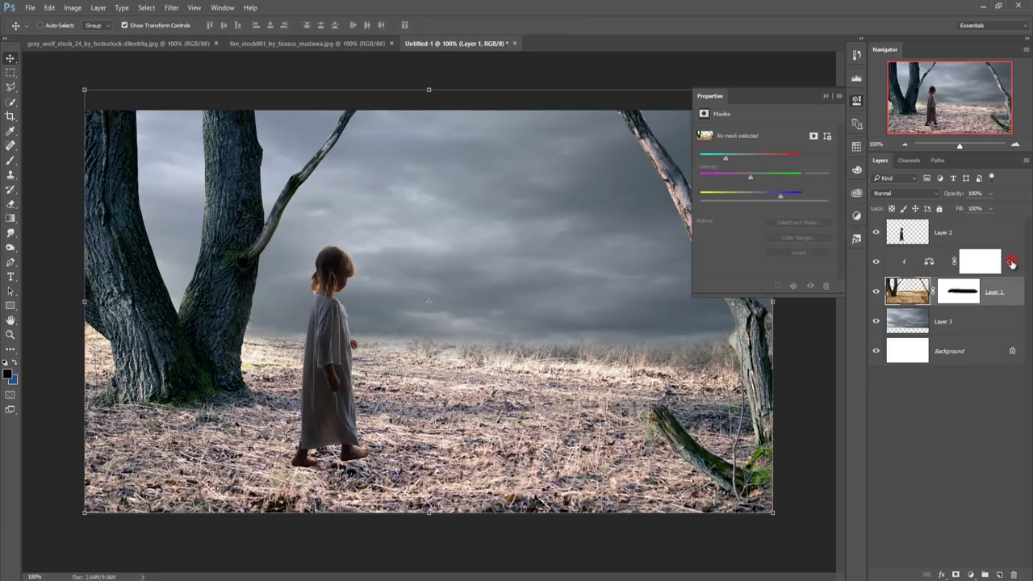
left_click(920, 261)
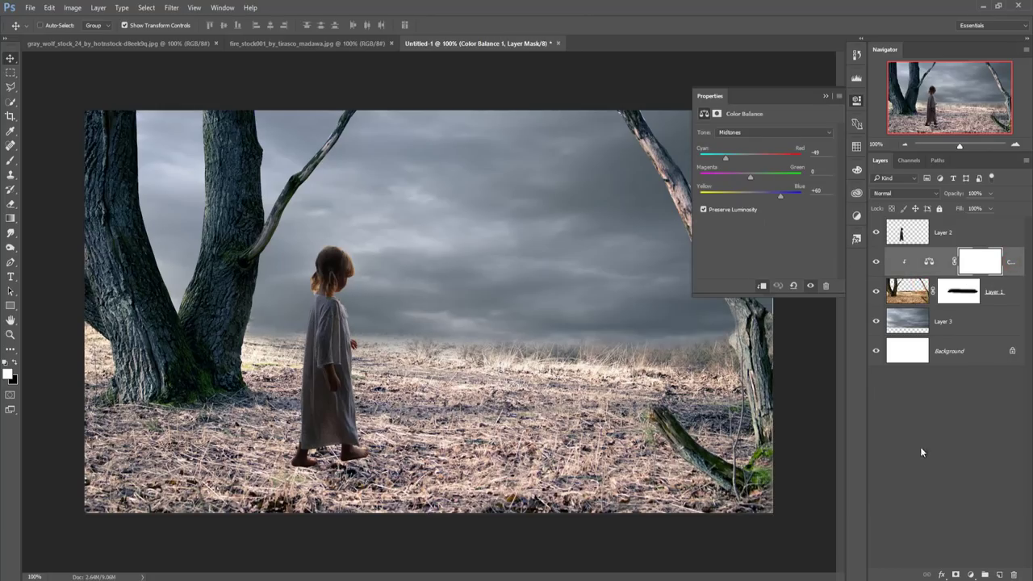
left_click(971, 575)
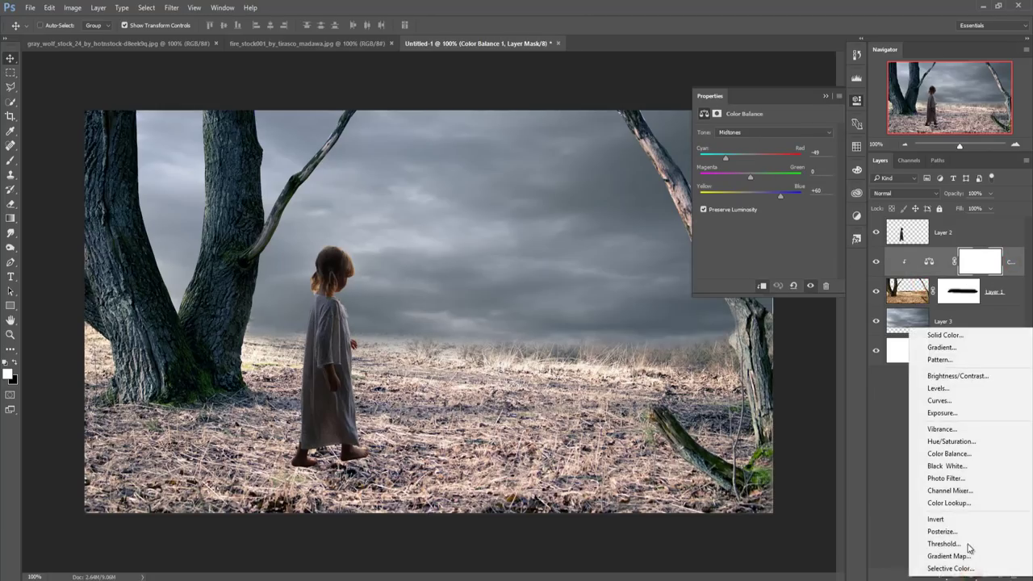
- Add a Vibrance adjustment at about -50 clipped to the forest layer, then close Properties
left_click(958, 429)
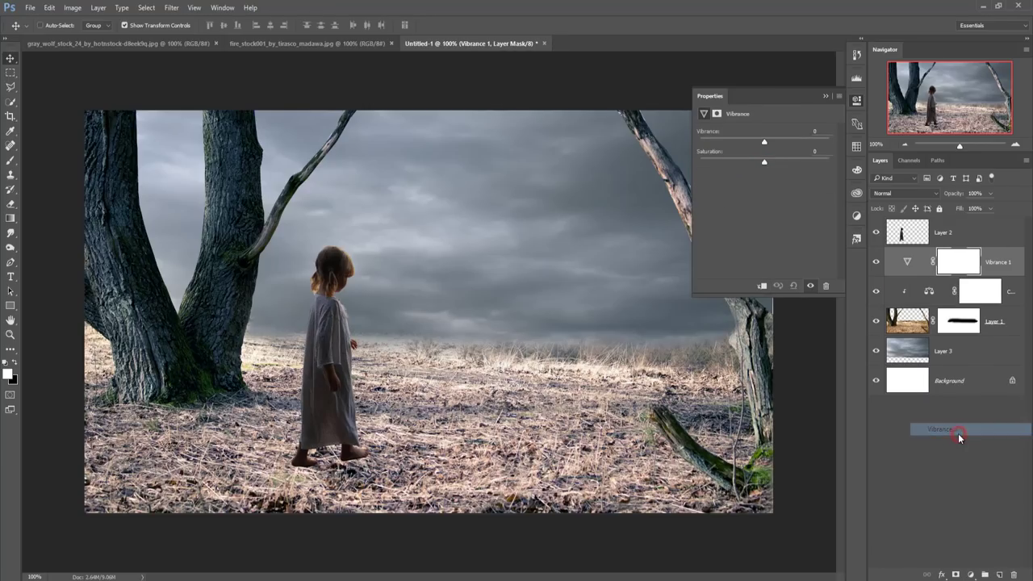
left_click(761, 287)
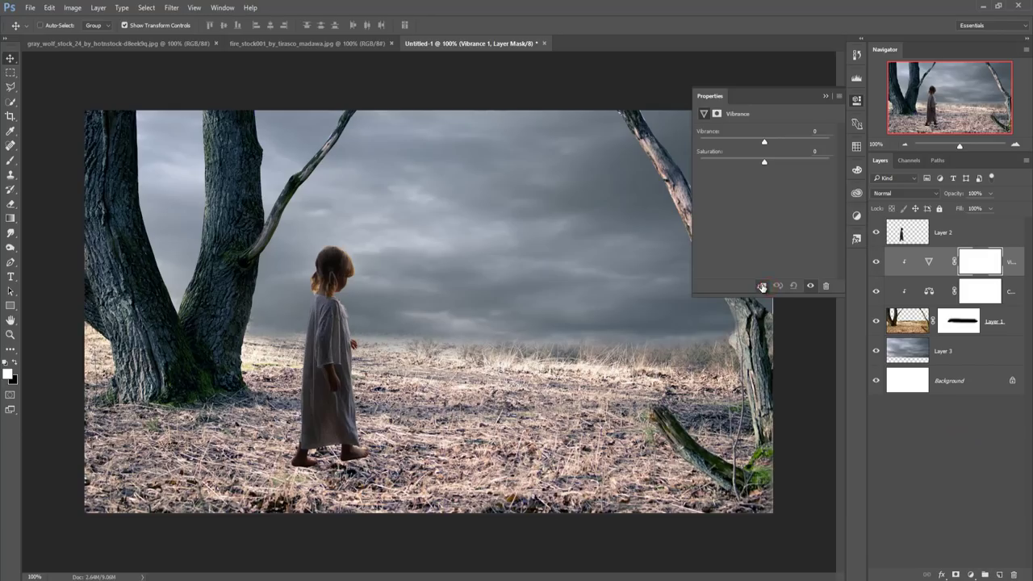
left_click(762, 288)
left_click(761, 287)
left_click_drag(749, 151, 737, 153)
left_click_drag(730, 147, 732, 144)
left_click(827, 97)
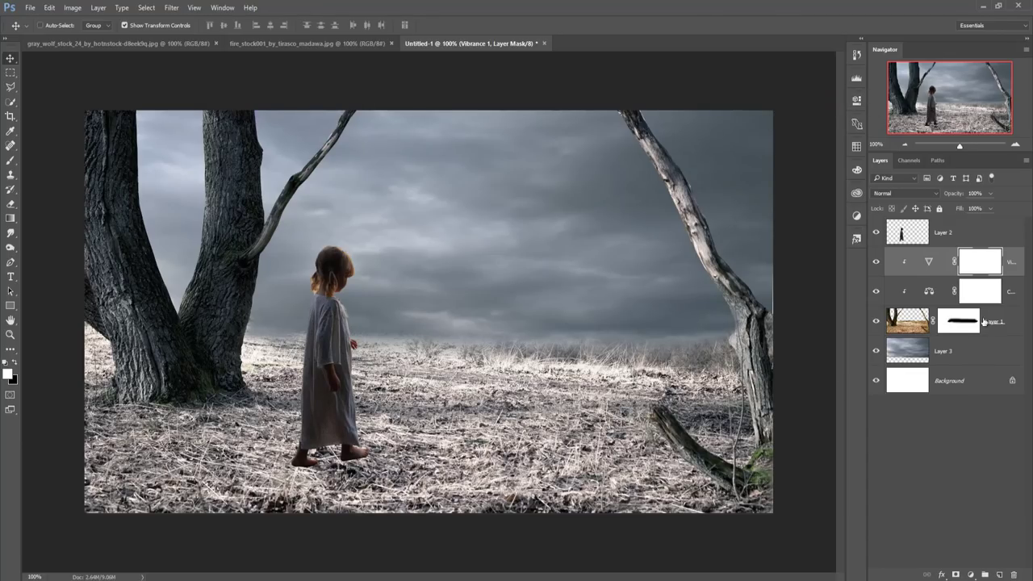
left_click(1011, 263)
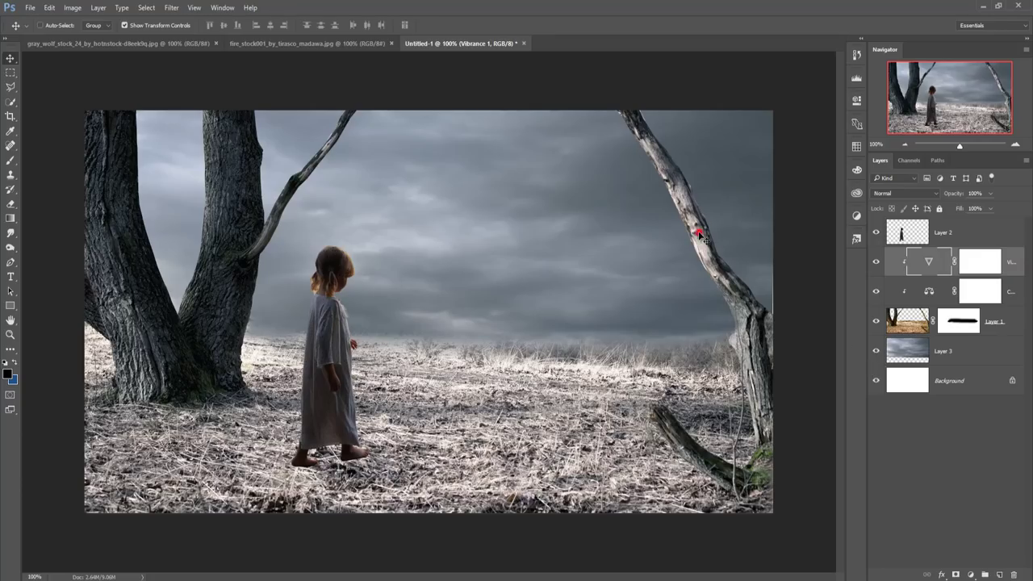
- Draw a freehand Lasso selection around the branch of the right-hand tree
right_click(12, 87)
left_click(39, 89)
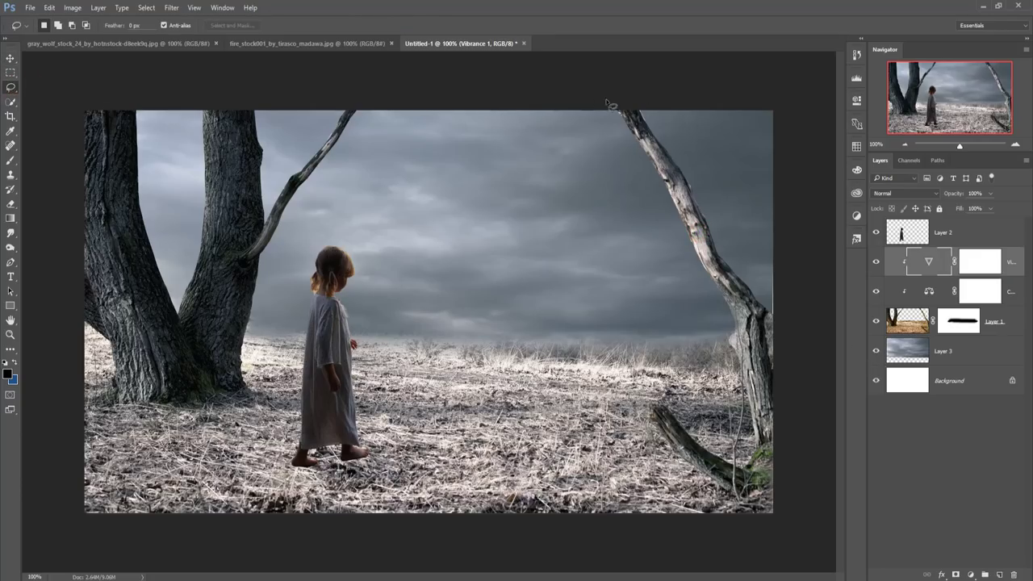
left_click_drag(654, 195, 722, 179)
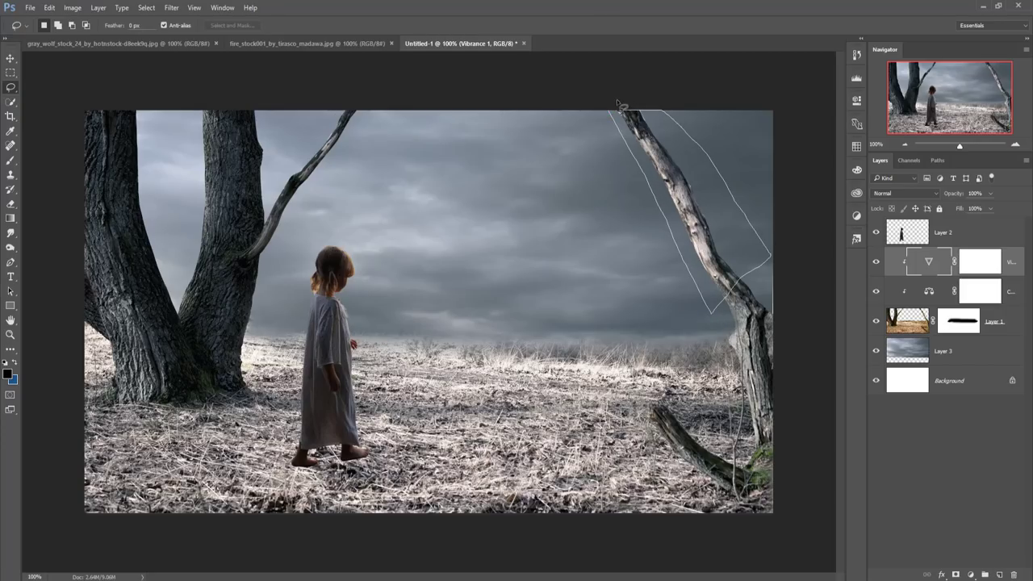
left_click_drag(722, 179, 607, 110)
left_click(11, 59)
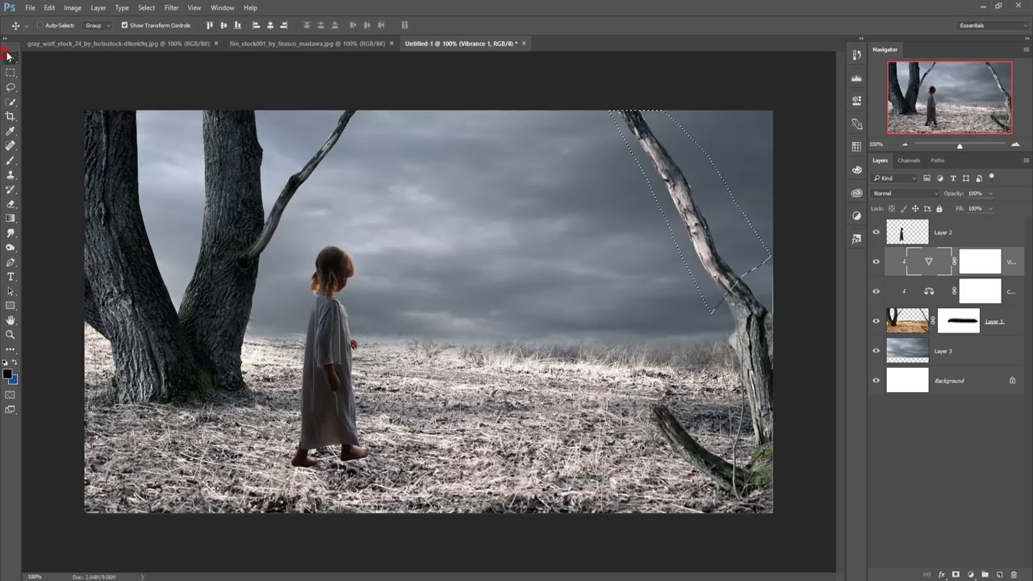
left_click(49, 8)
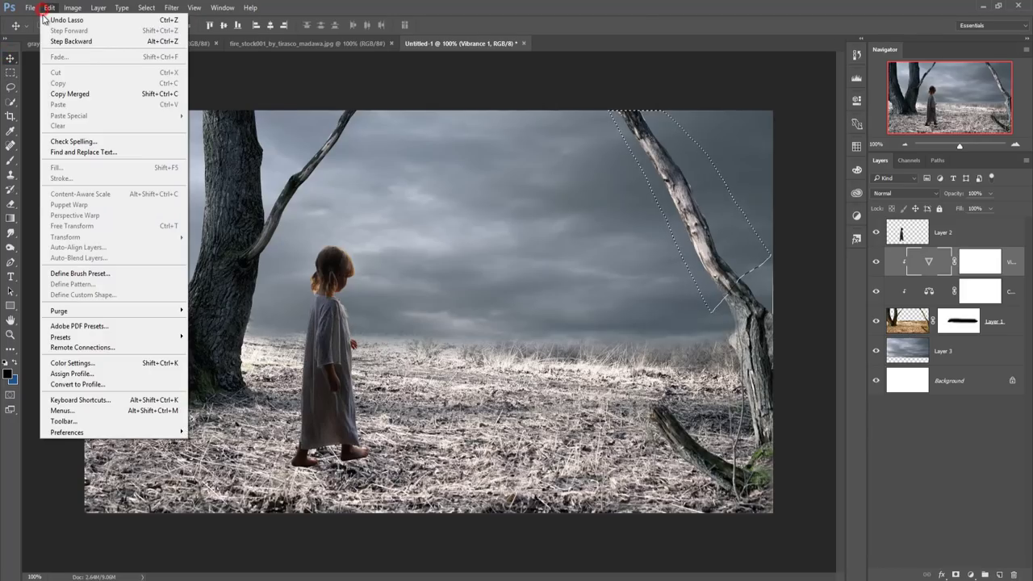
left_click(15, 61)
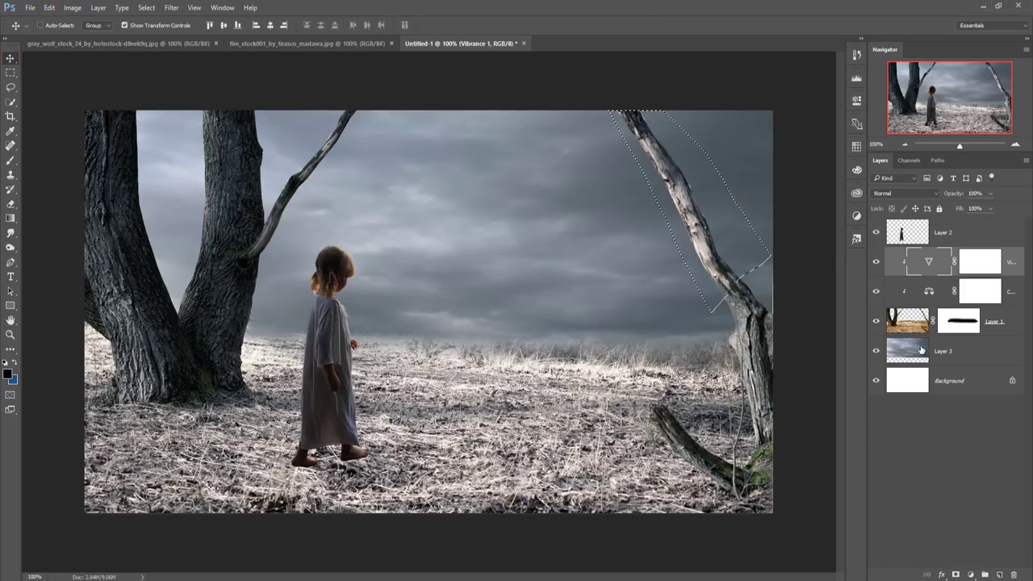
- Copy the selected branch from Layer 1 and paste it onto new Layer 4
left_click(901, 323)
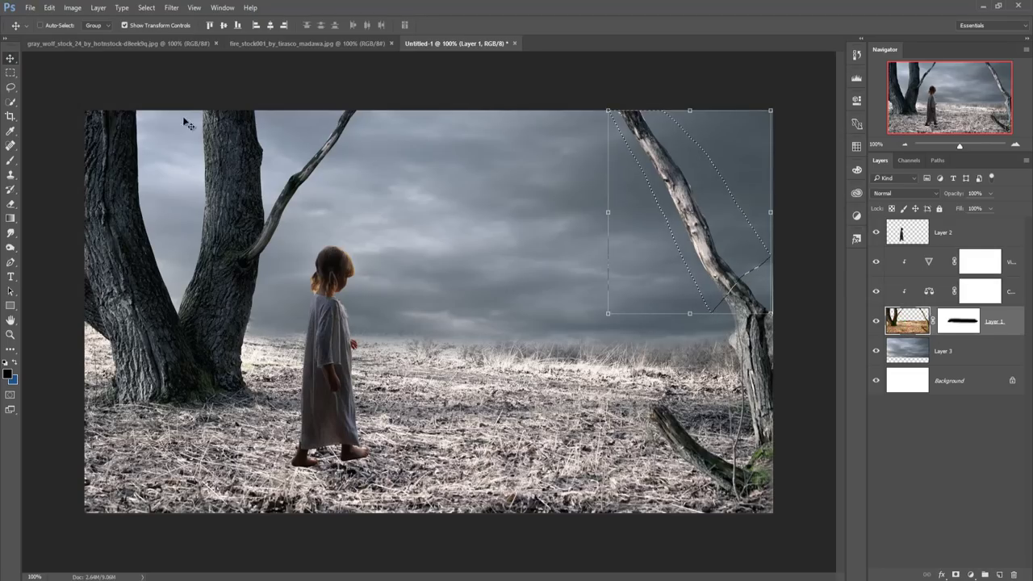
left_click(48, 8)
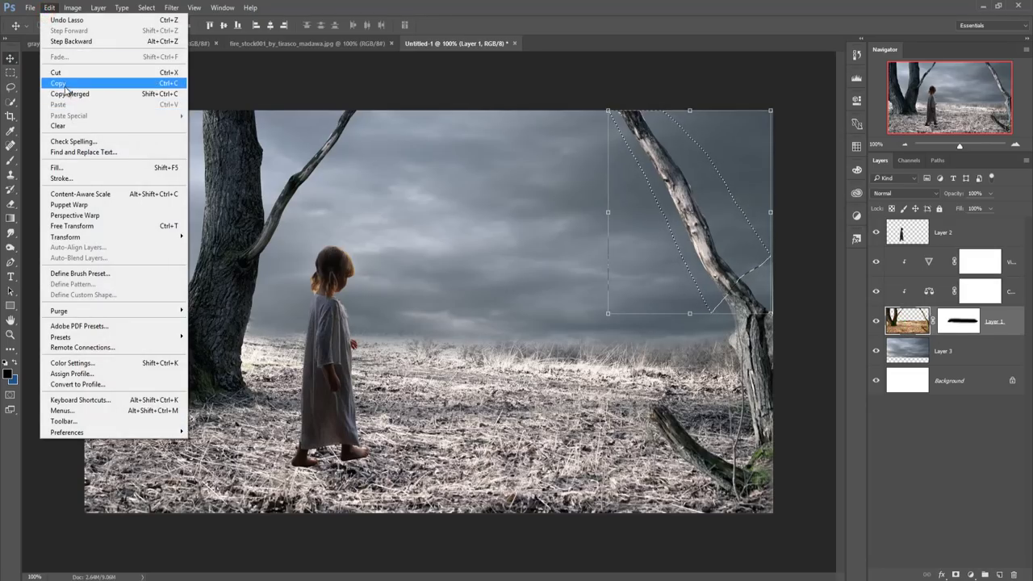
left_click(60, 83)
left_click(49, 8)
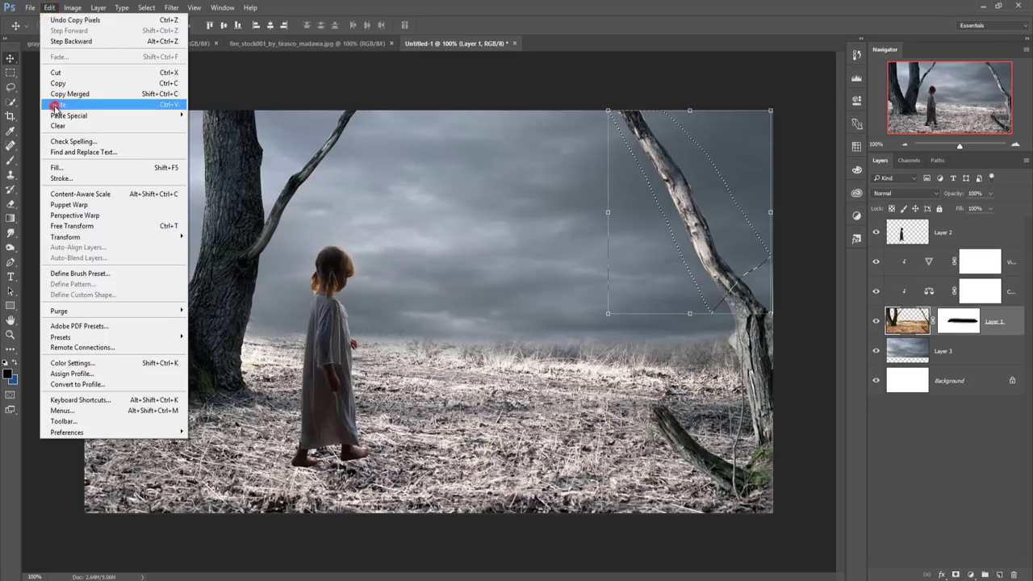
left_click(57, 98)
left_click_drag(699, 180, 682, 179)
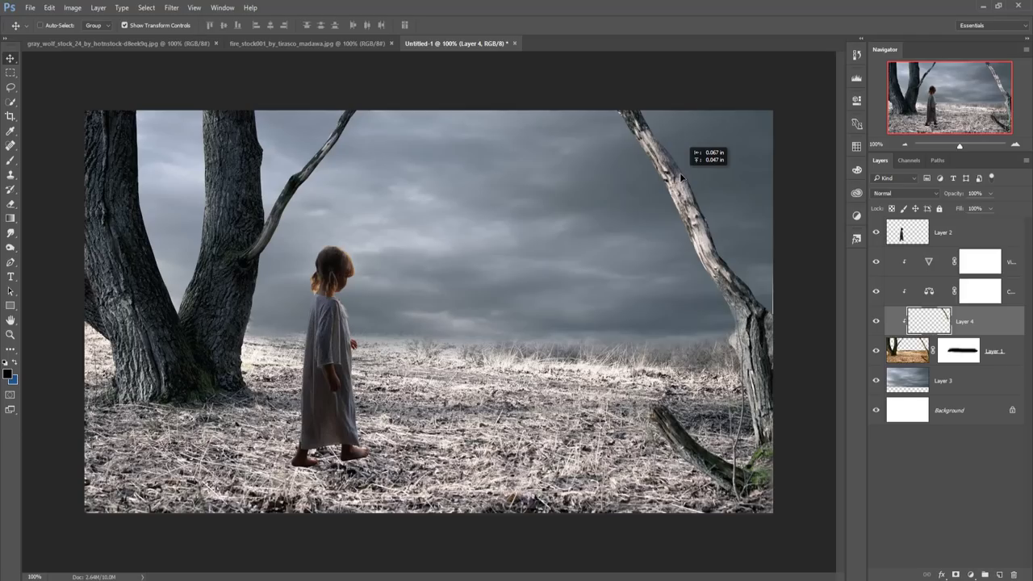
- Move Layer 4 to the top, then rotate, shrink and place the branch in the girl's hand
left_click_drag(682, 179, 682, 179)
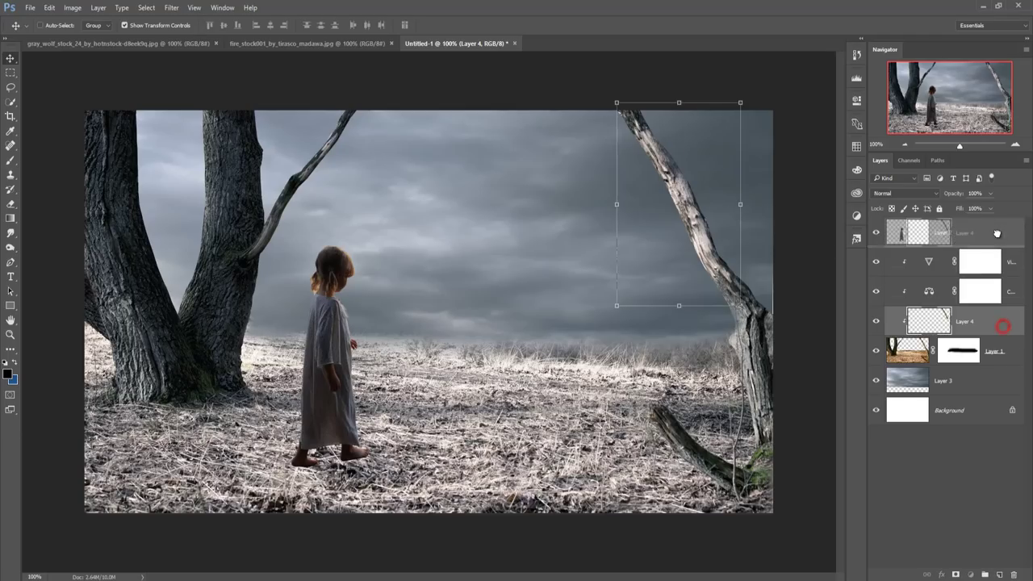
left_click_drag(1003, 329, 997, 222)
mouse_move(683, 190)
left_mouse_down()
mouse_move(523, 253)
mouse_move(455, 351)
left_mouse_up()
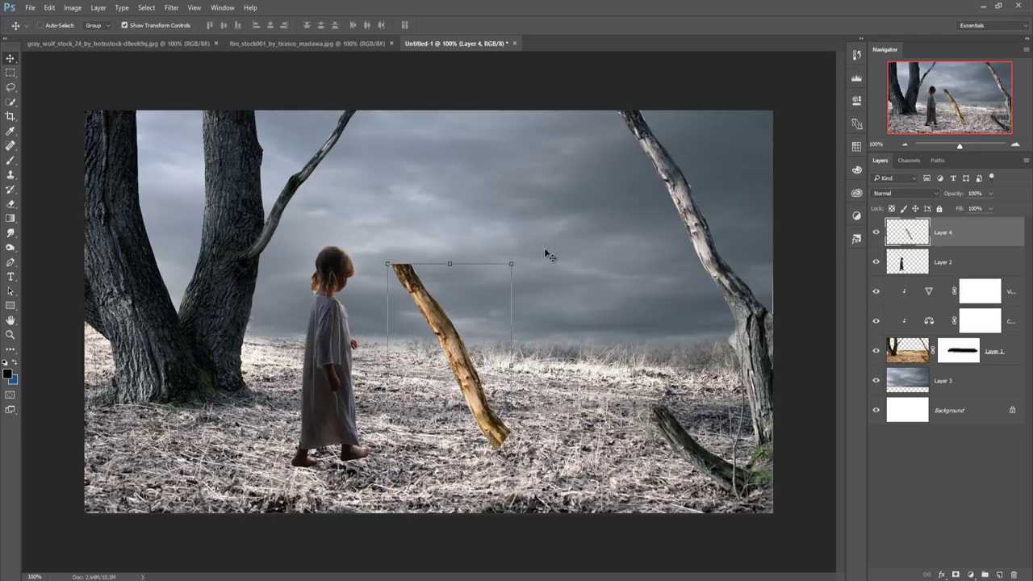
left_click_drag(523, 259, 353, 292)
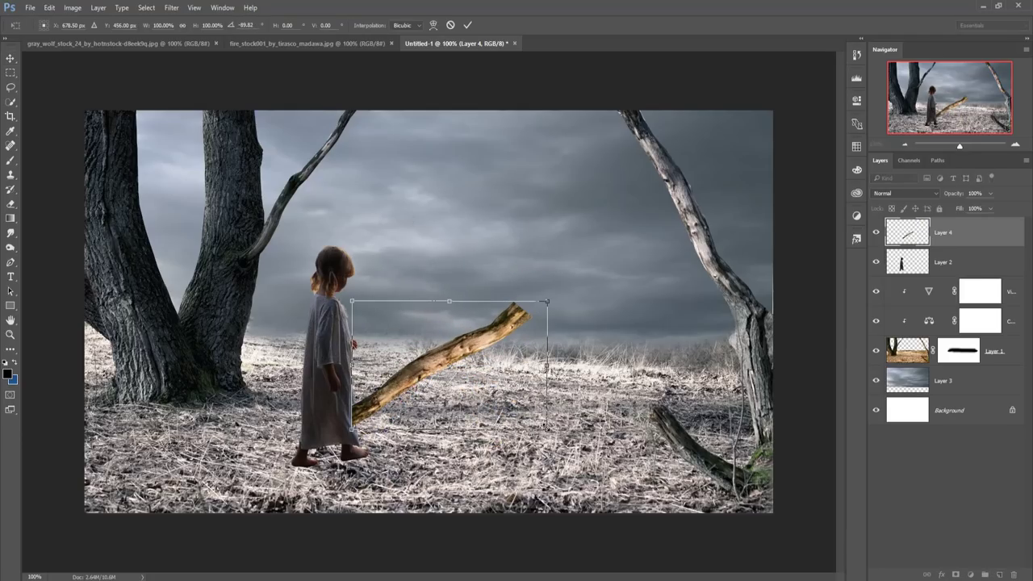
left_click_drag(547, 426, 489, 347)
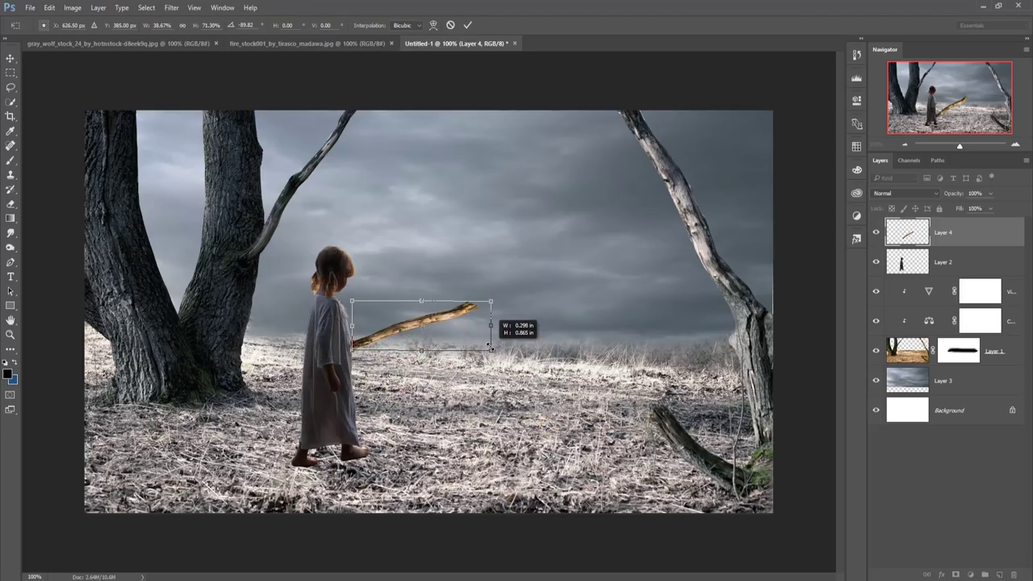
left_click_drag(490, 347, 417, 360)
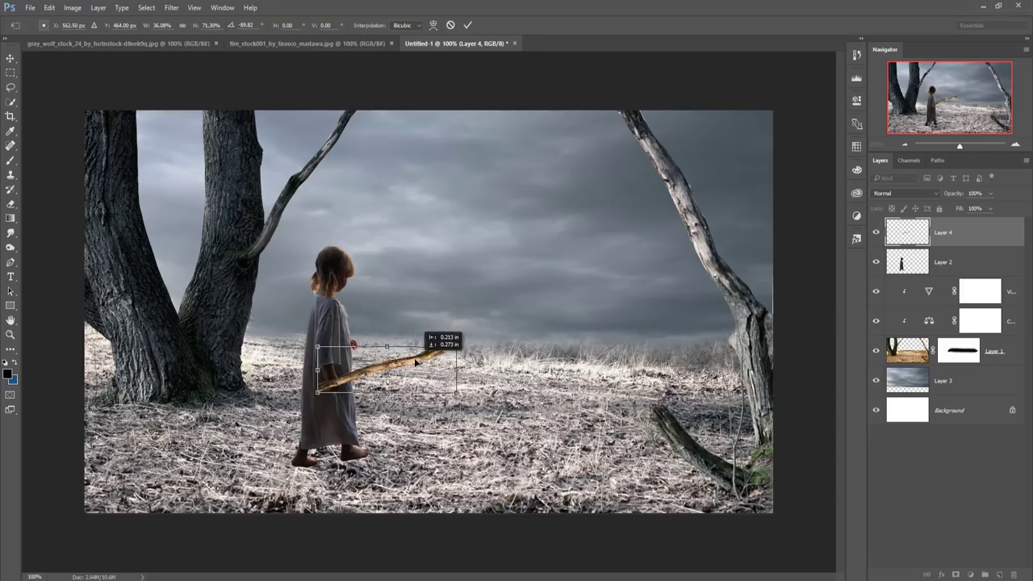
left_click_drag(417, 360, 418, 367)
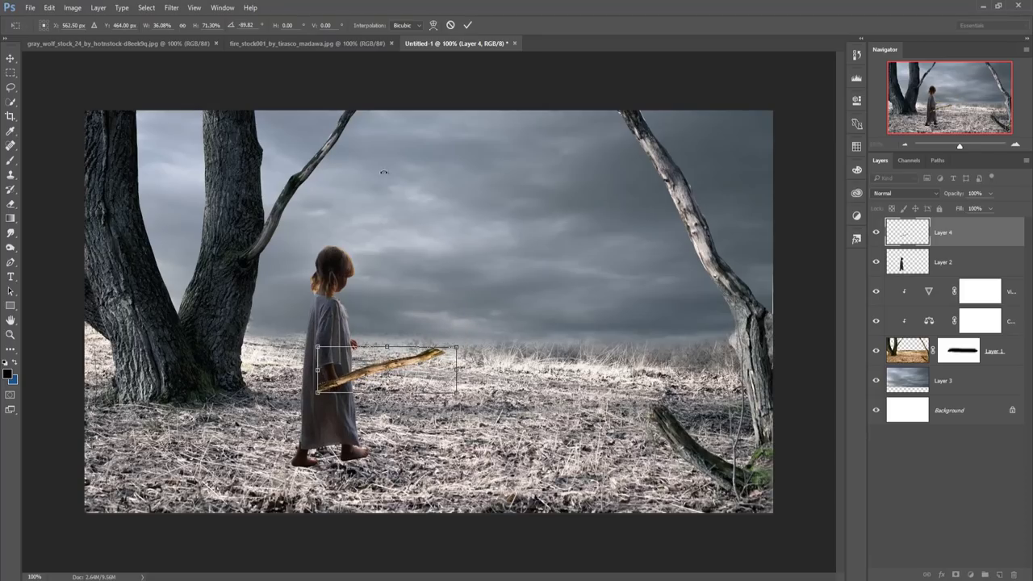
left_click(468, 24)
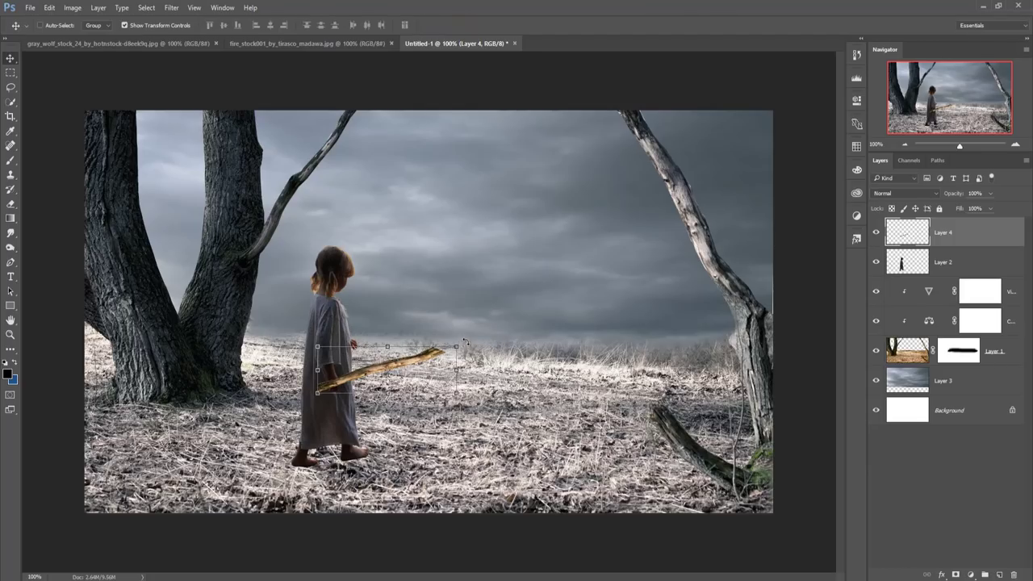
- Tilt the branch about 8 degrees counter-clockwise
left_click_drag(465, 342, 473, 312)
left_click_drag(415, 360, 413, 353)
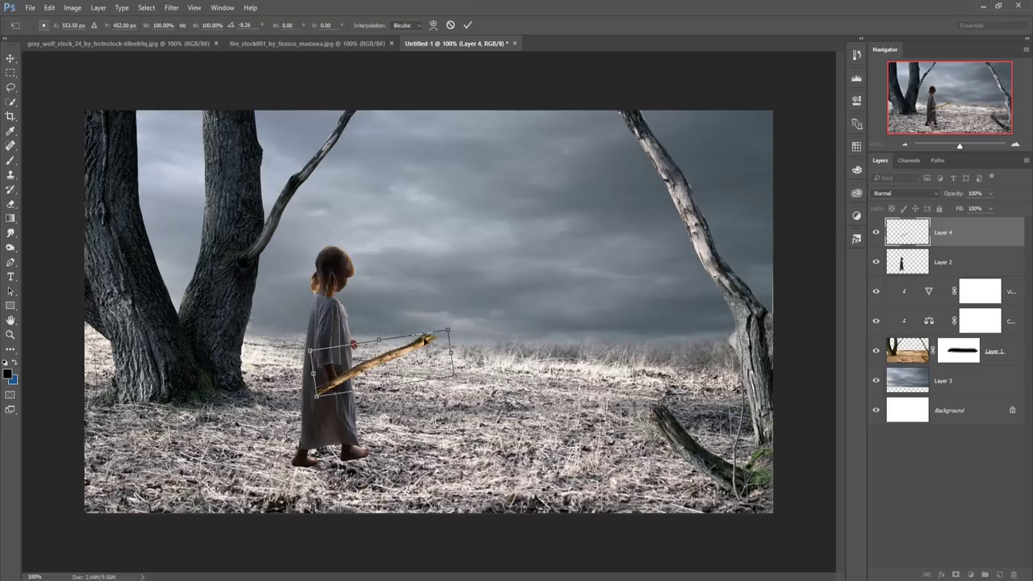
left_click(467, 25)
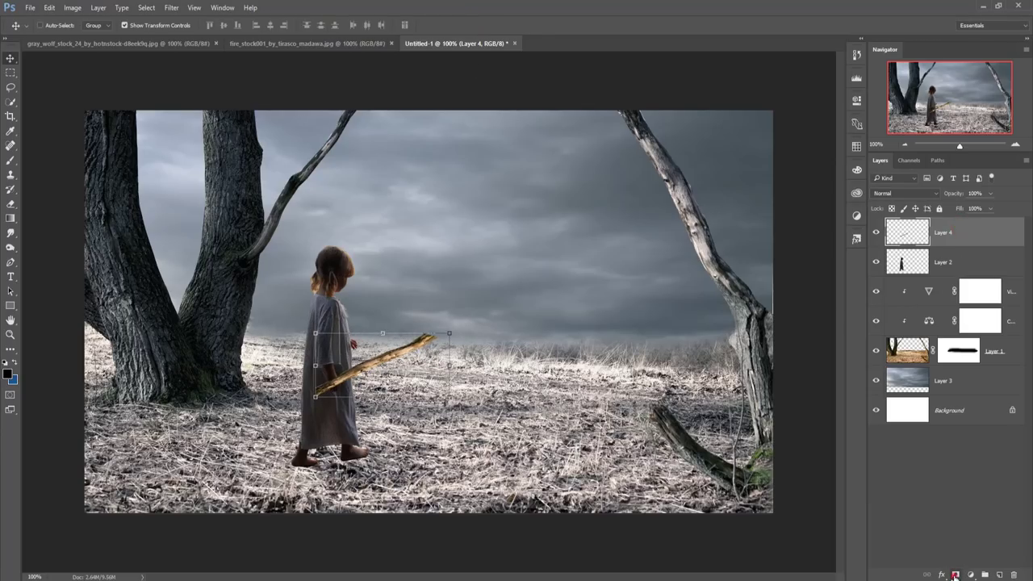
- Add a mask to Layer 4 and paint black where the branch overlaps the girl's hand
left_click(955, 574)
left_click(11, 160)
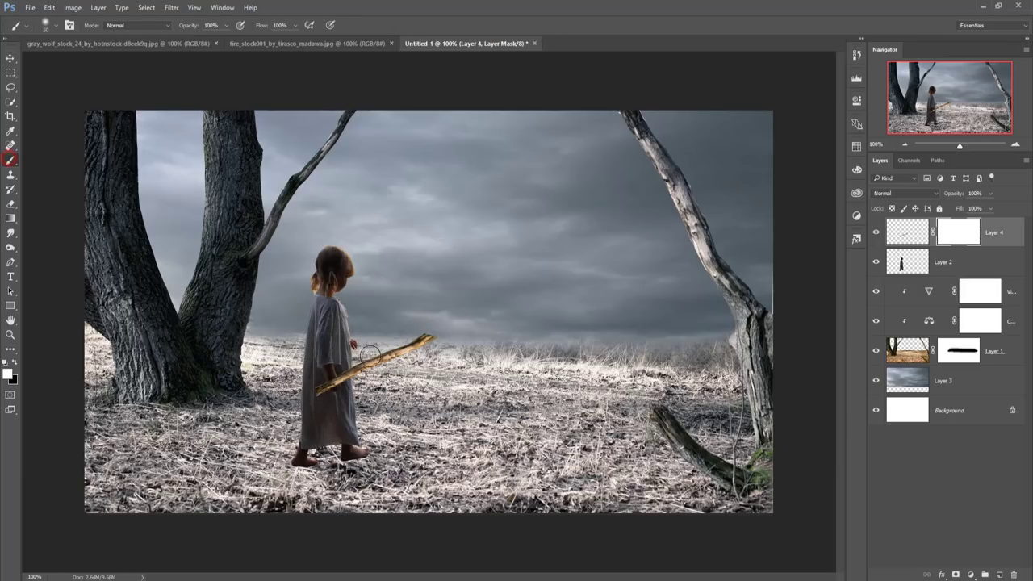
scroll(371, 363, "up", 2)
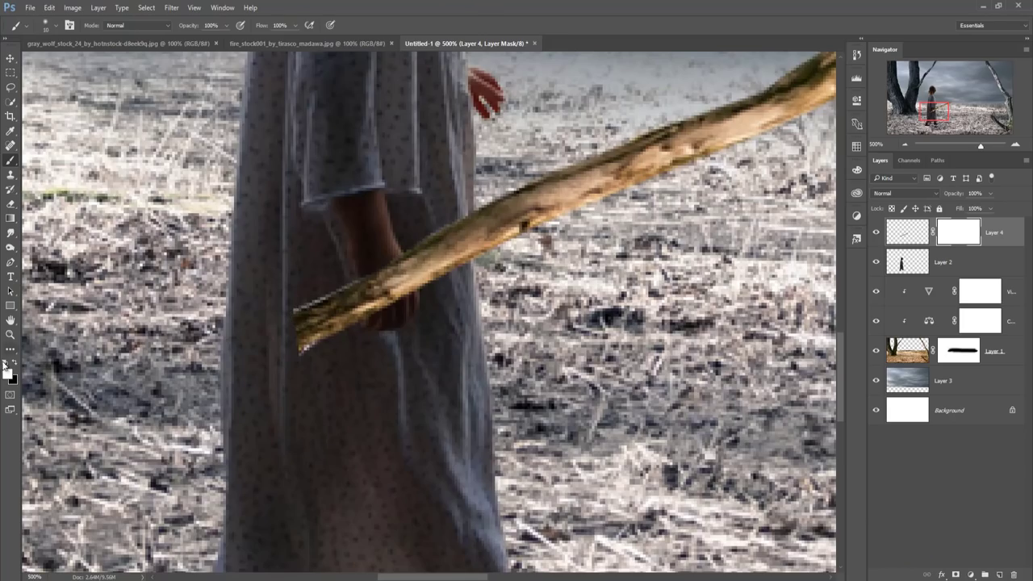
left_click(6, 363)
mouse_move(369, 278)
left_mouse_down()
mouse_move(376, 309)
mouse_move(394, 267)
mouse_move(404, 312)
mouse_move(385, 284)
left_mouse_up()
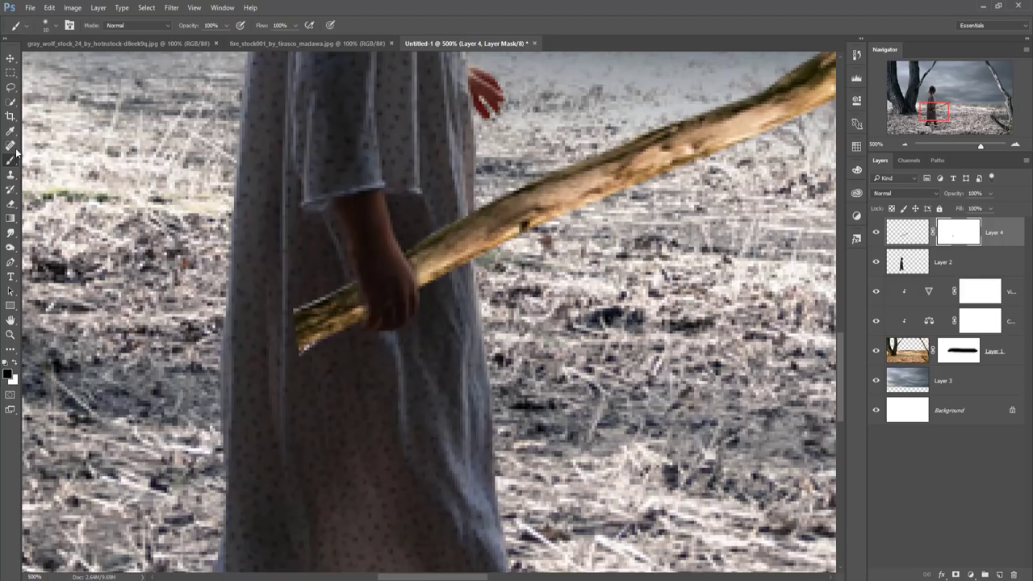
left_click(9, 59)
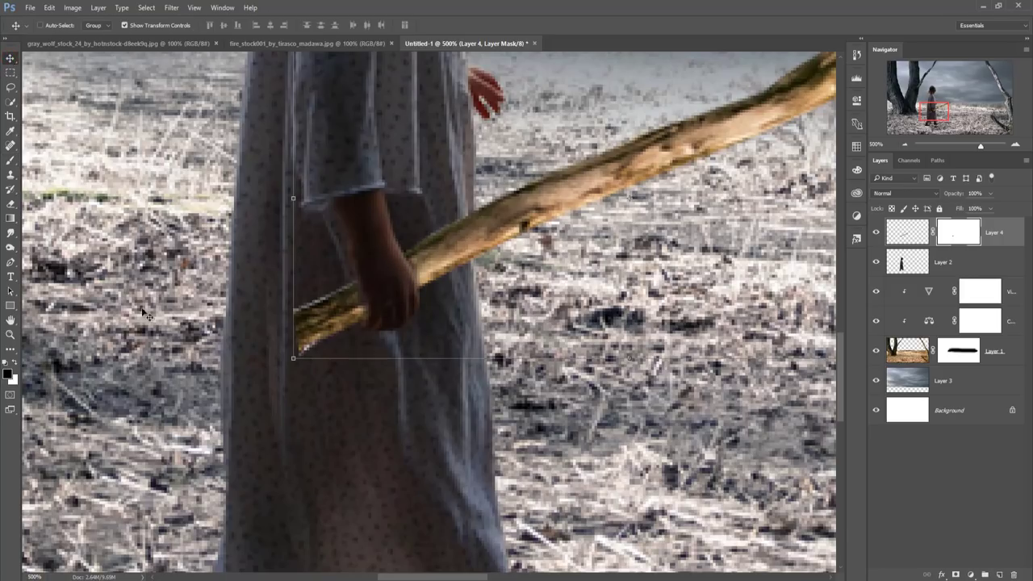
mouse_move(471, 334)
left_mouse_down()
mouse_move(314, 381)
mouse_move(303, 404)
left_mouse_up()
left_click_drag(611, 305, 531, 350)
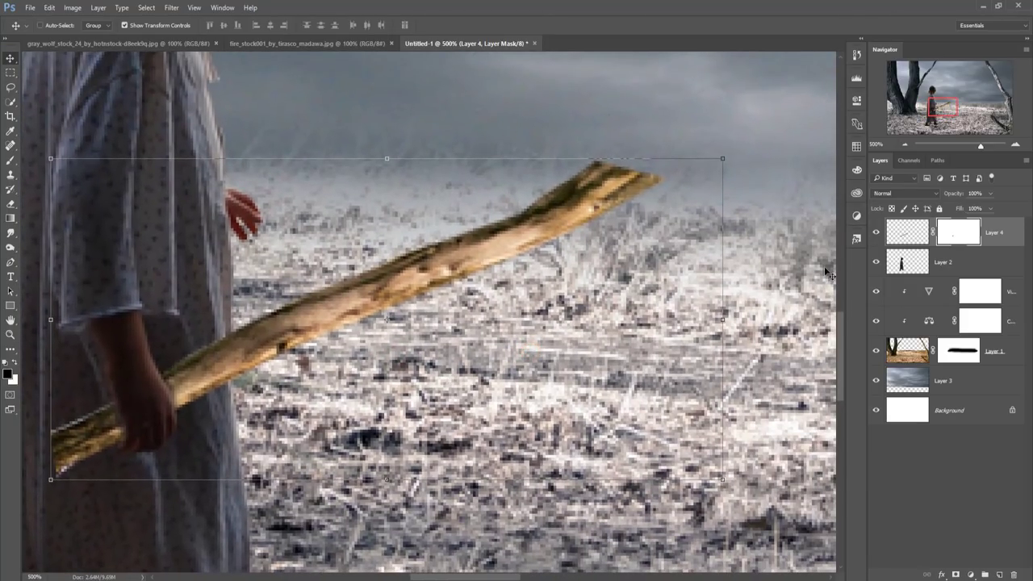
left_click(995, 229)
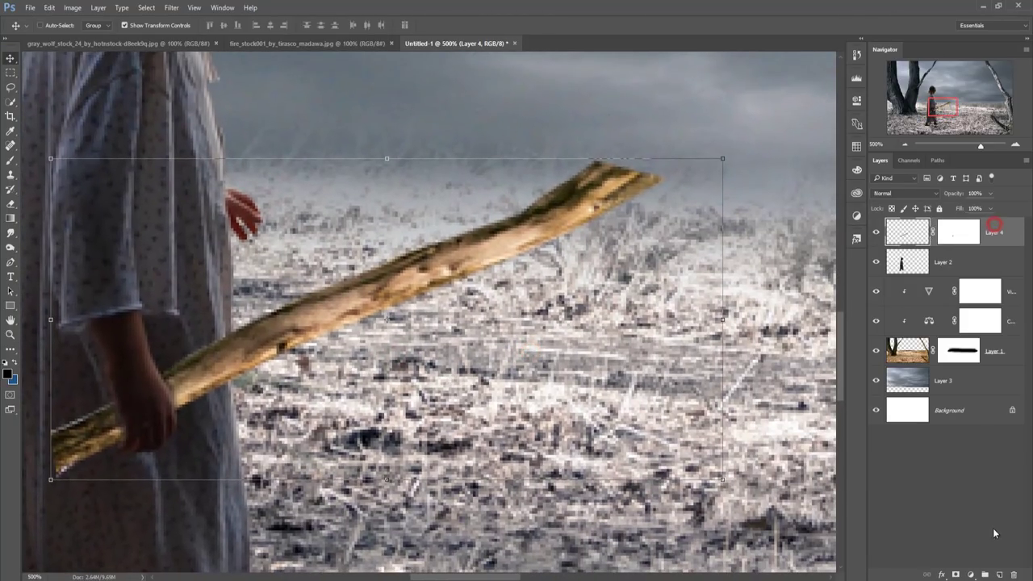
- Add new Layer 5 and set the foreground colour to yellow-orange #f9bd07
left_click(999, 575)
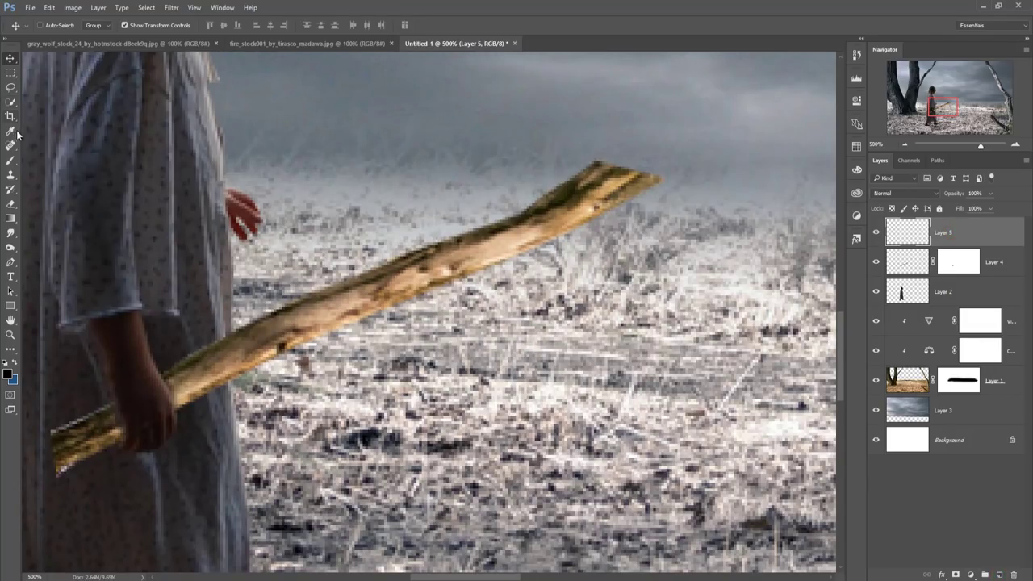
left_click(11, 160)
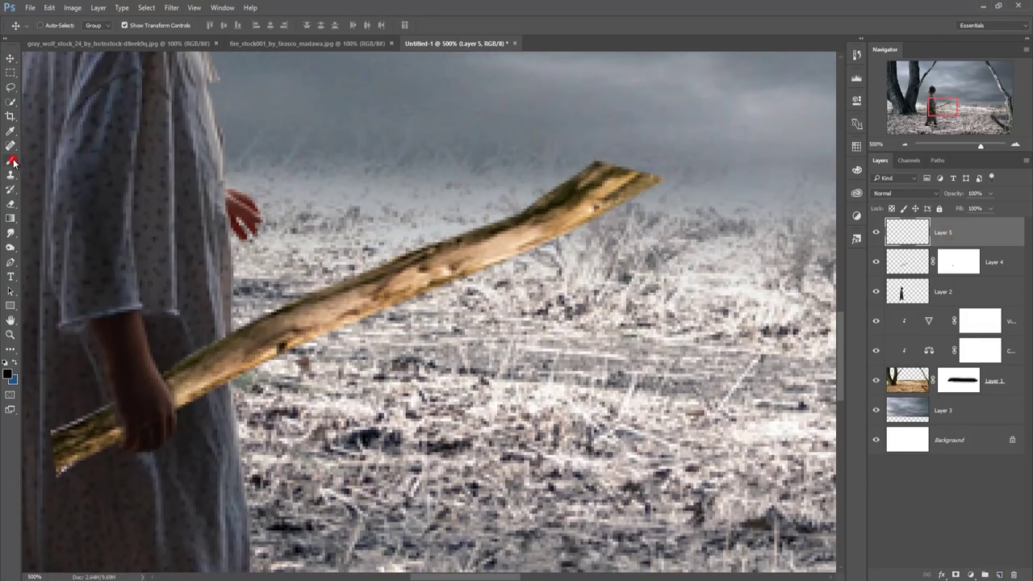
left_click(7, 374)
left_click(854, 348)
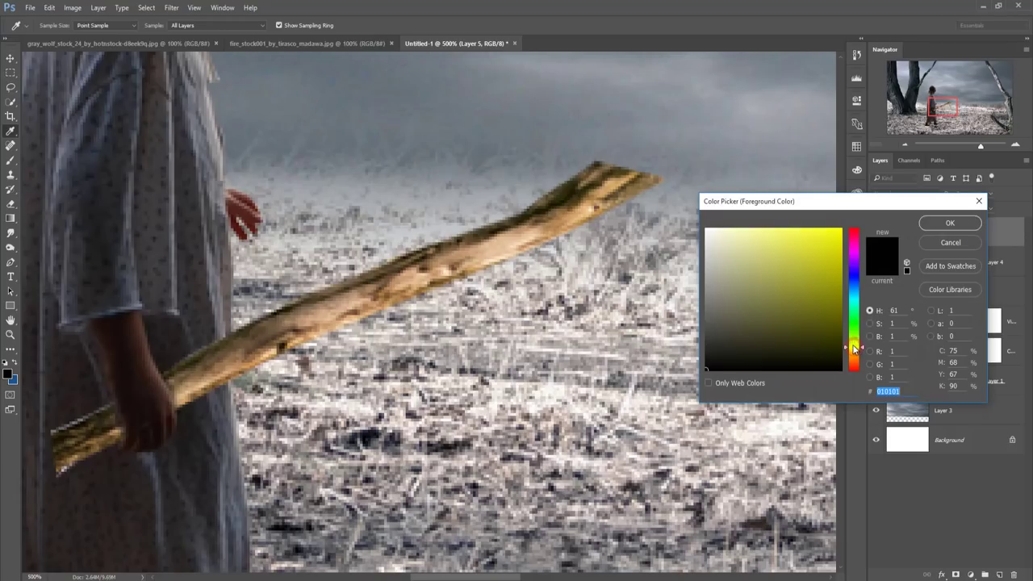
left_click(854, 352)
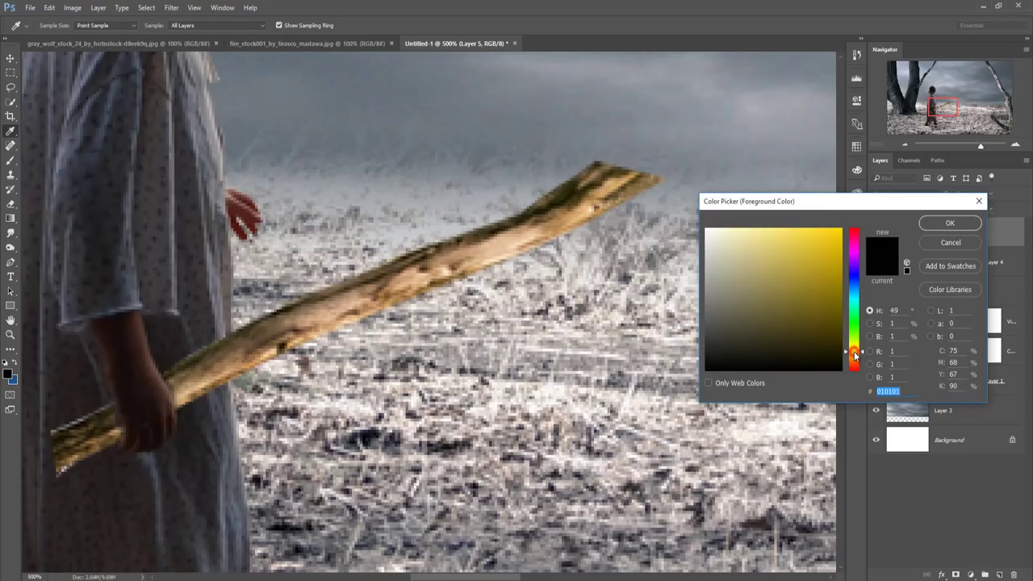
left_click(838, 231)
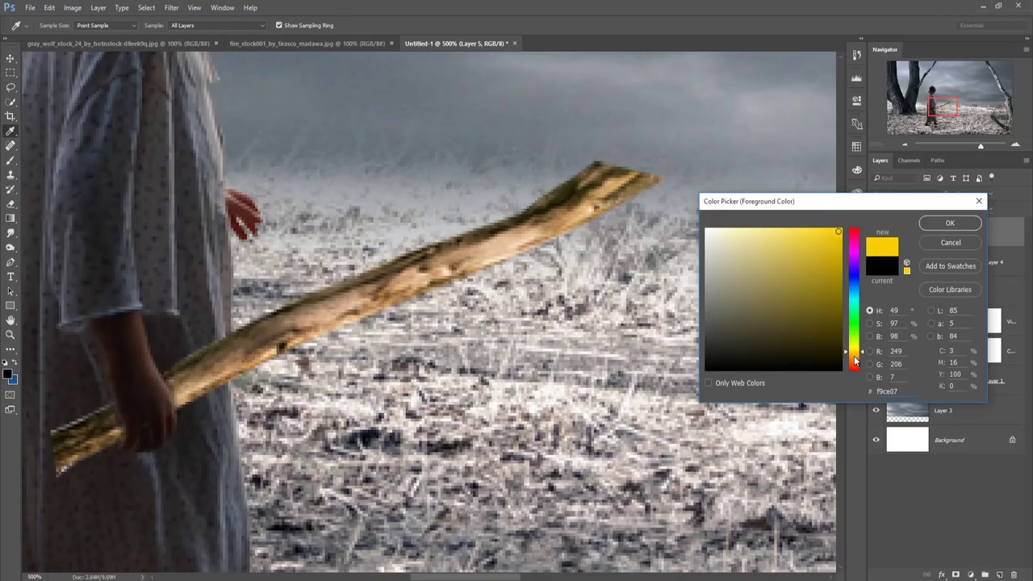
left_click(854, 360)
left_click(858, 354)
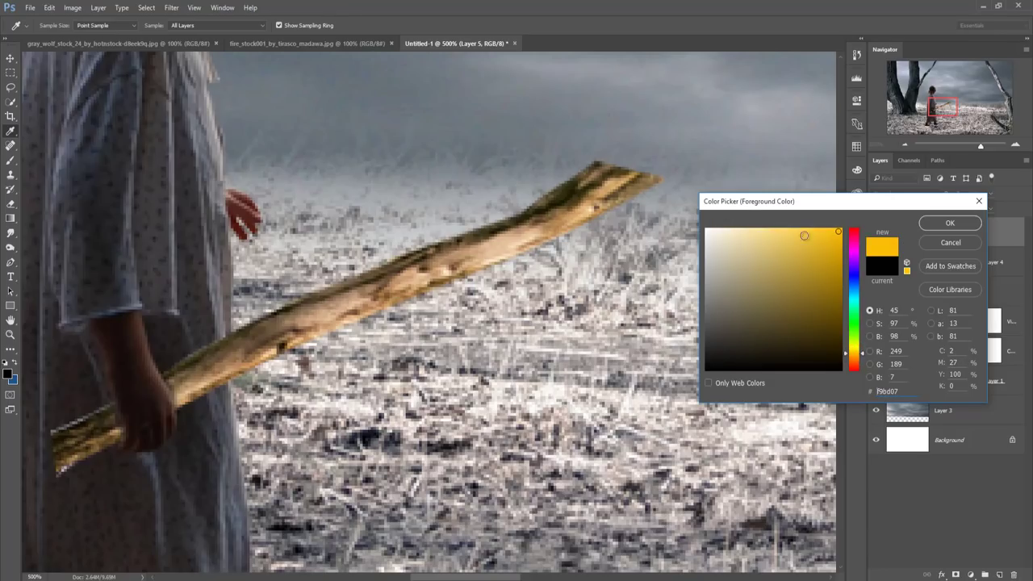
left_click(923, 228)
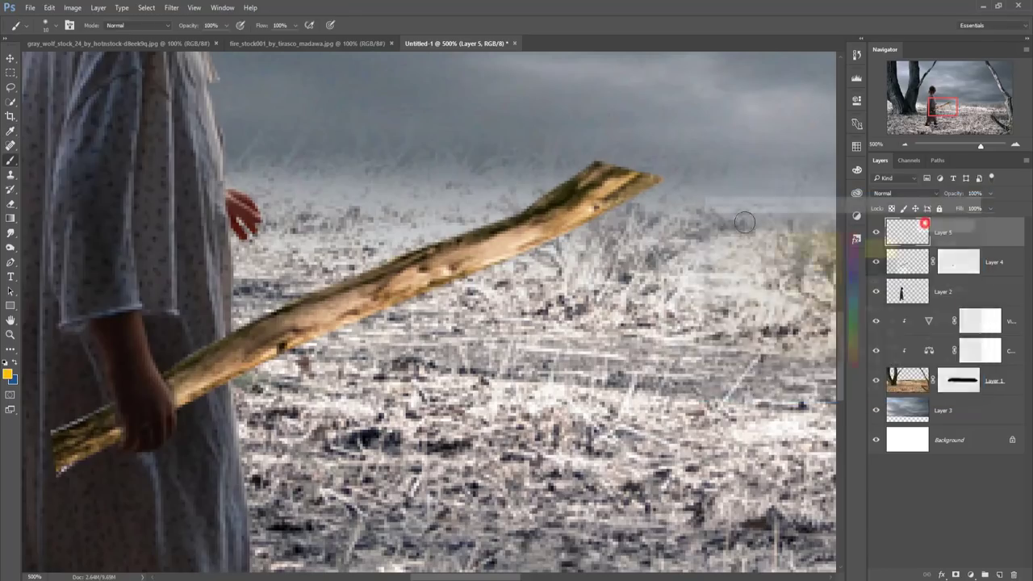
- Clip Layer 5 to the branch and paint the stick's far end yellow-orange
key("b")
left_click_drag(571, 197, 507, 232)
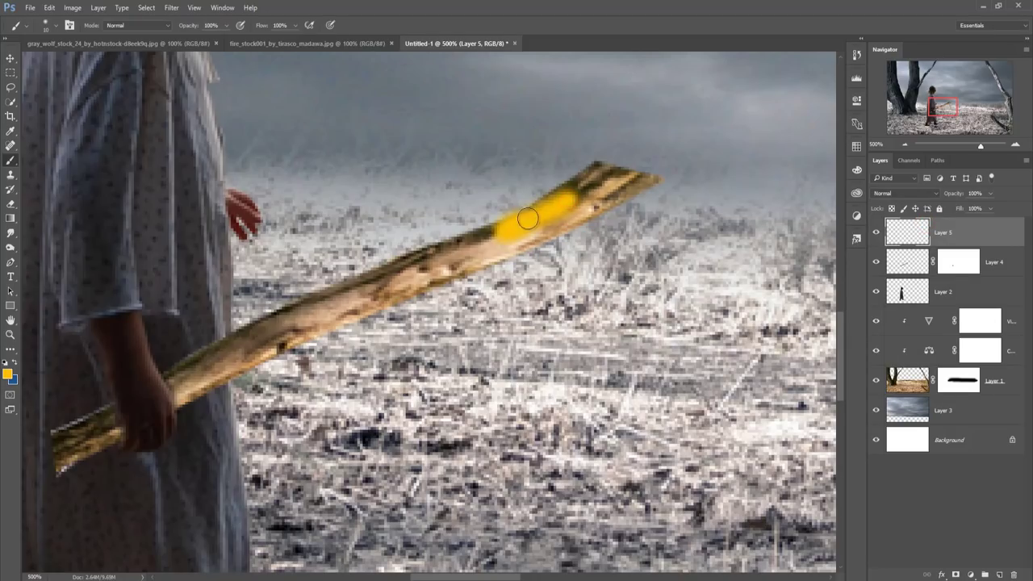
right_click(954, 235)
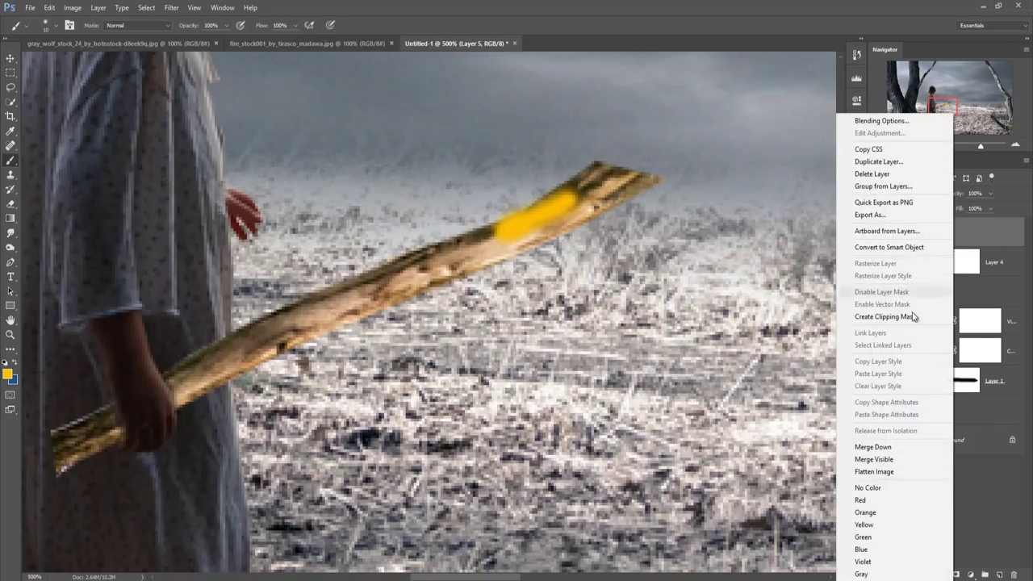
left_click(886, 317)
mouse_move(523, 224)
left_mouse_down()
mouse_move(602, 166)
mouse_move(428, 257)
left_mouse_up()
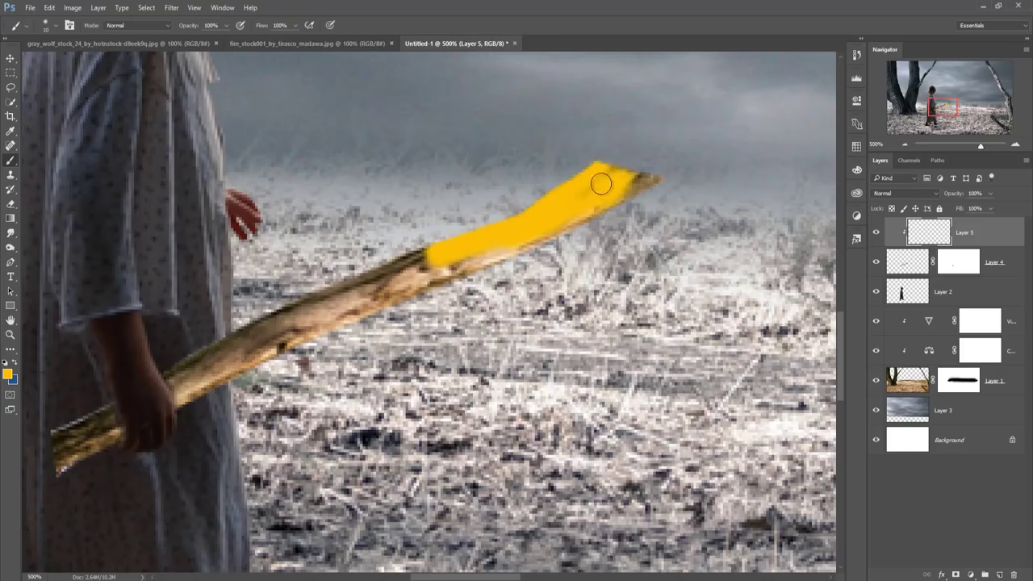
mouse_move(515, 235)
left_mouse_down()
mouse_move(662, 171)
mouse_move(468, 267)
left_mouse_up()
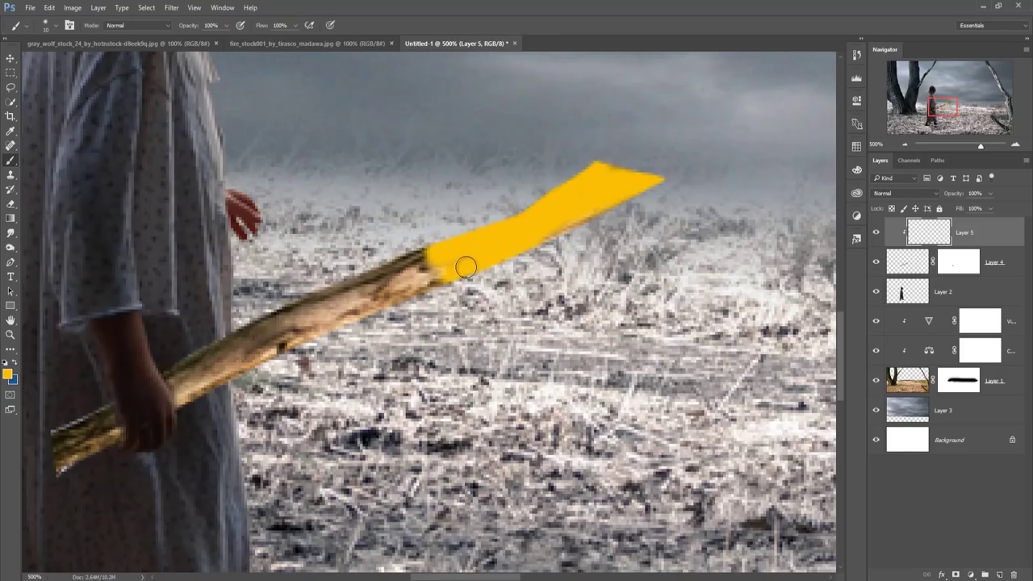
- Set Layer 5 to Overlay, paint further down the stick at 25% opacity, then zoom out
left_click(937, 194)
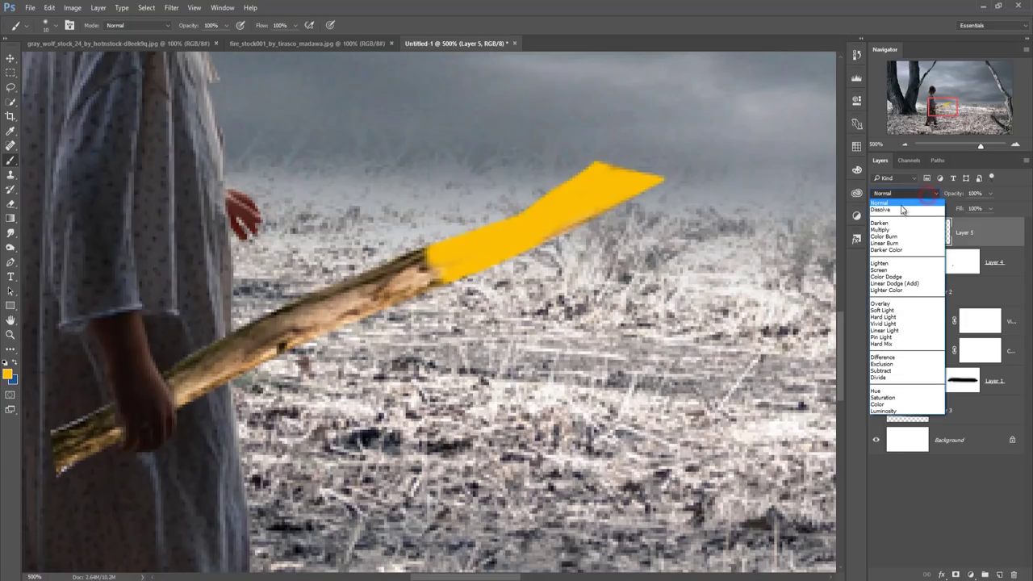
left_click(886, 305)
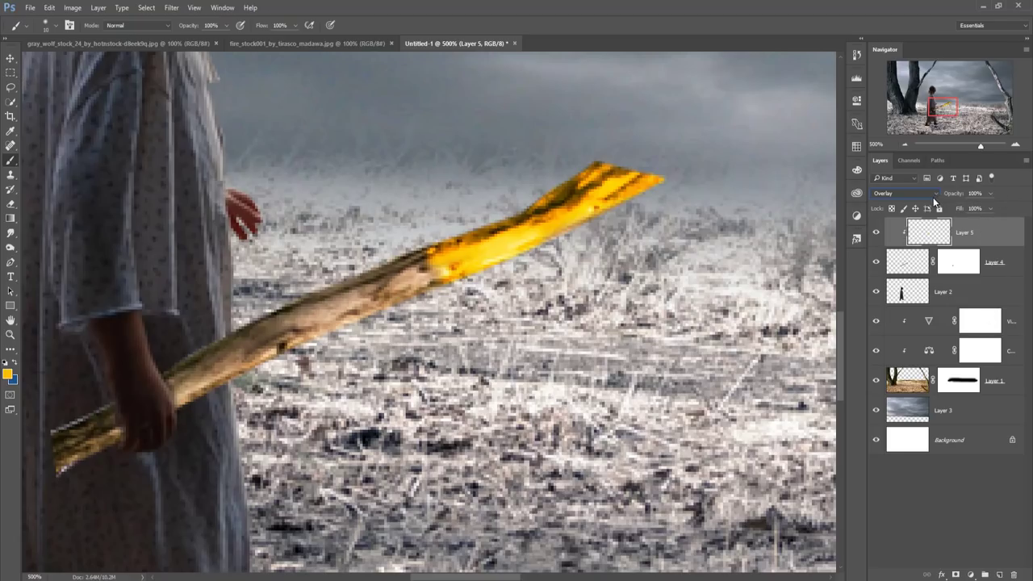
left_click(227, 25)
left_click_drag(227, 38, 186, 44)
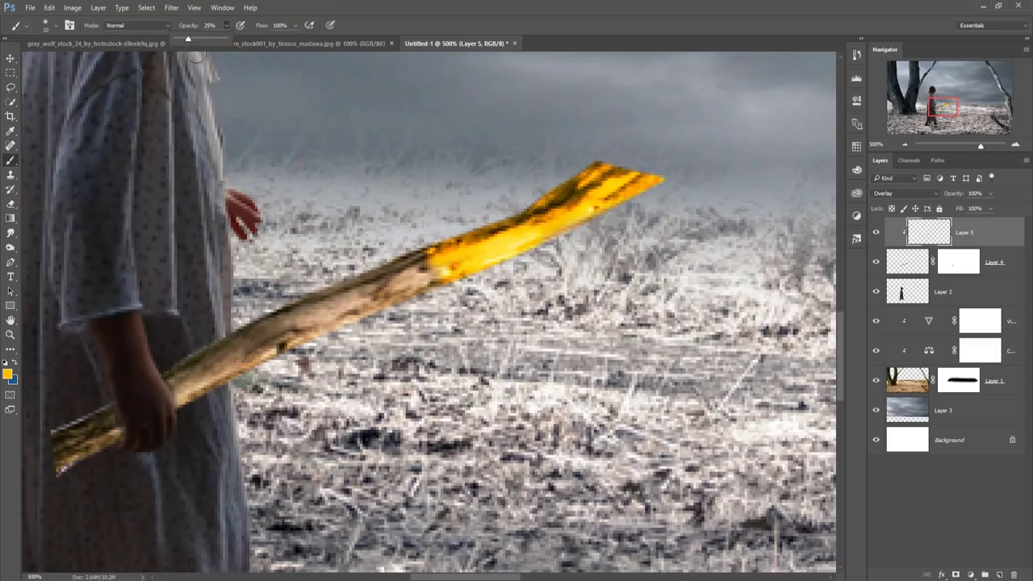
left_click(416, 263)
mouse_move(369, 281)
left_mouse_down()
mouse_move(429, 275)
mouse_move(409, 292)
mouse_move(407, 264)
left_mouse_up()
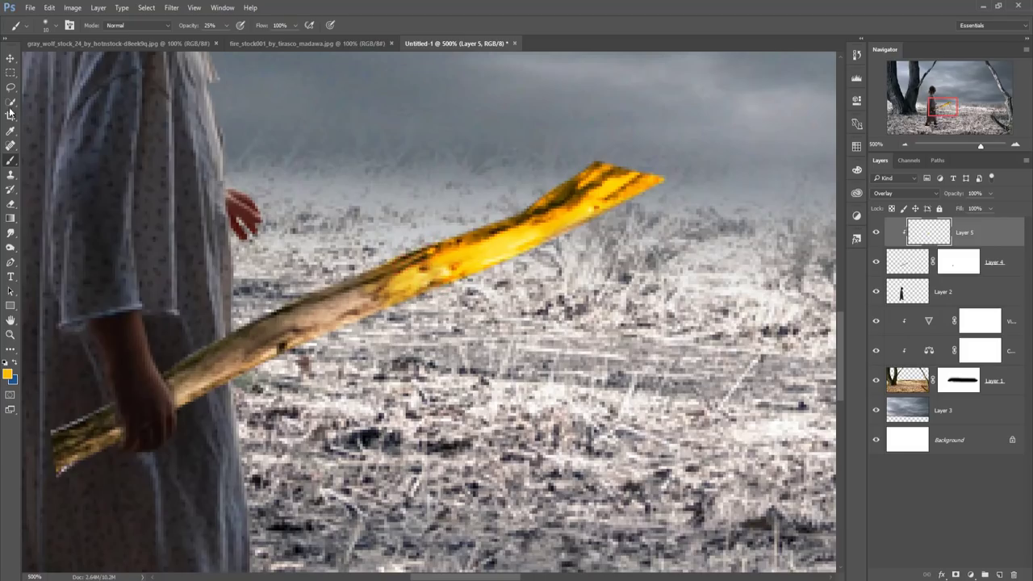
left_click(10, 58)
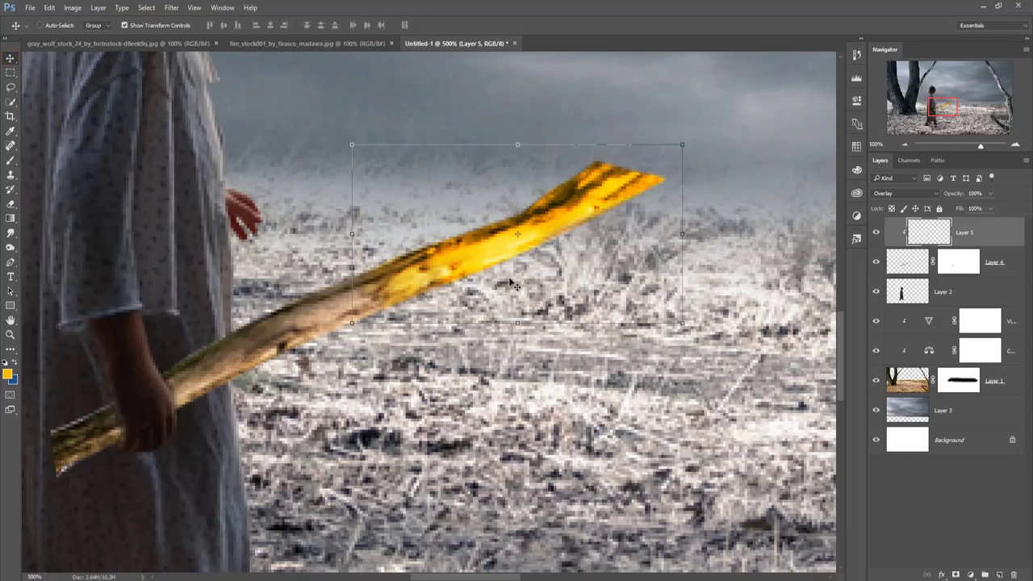
key("ctrl+minus")
key("ctrl+minus")
key("ctrl+minus")
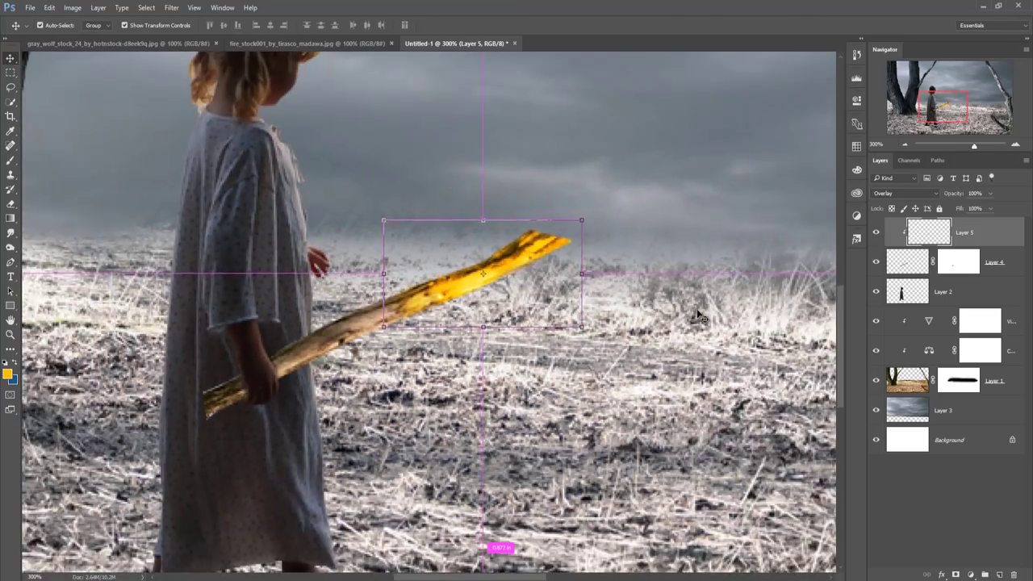
key("ctrl+minus")
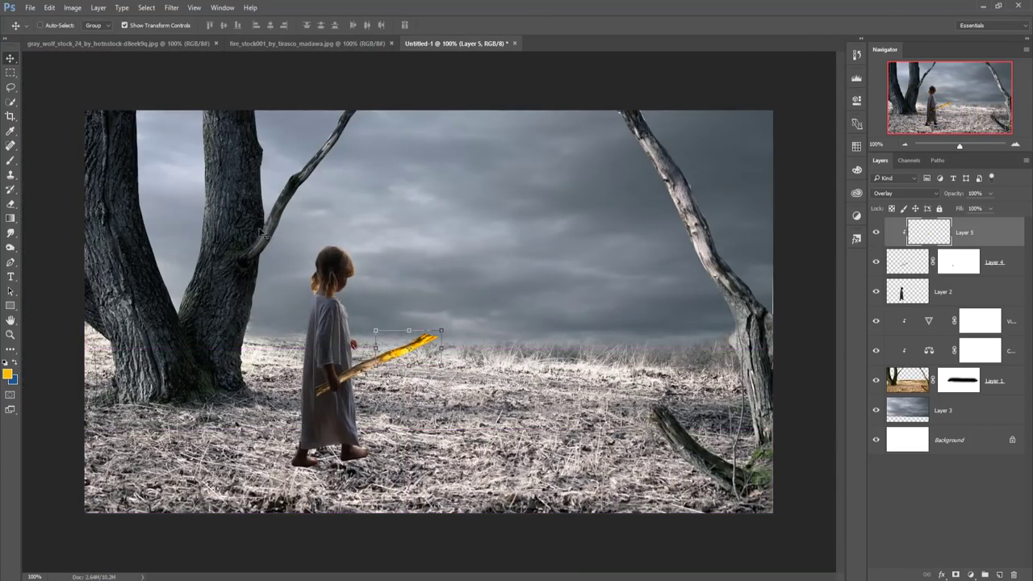
- Quick Select the white wolf in its photo, trimming background between its legs and paws
left_click(121, 43)
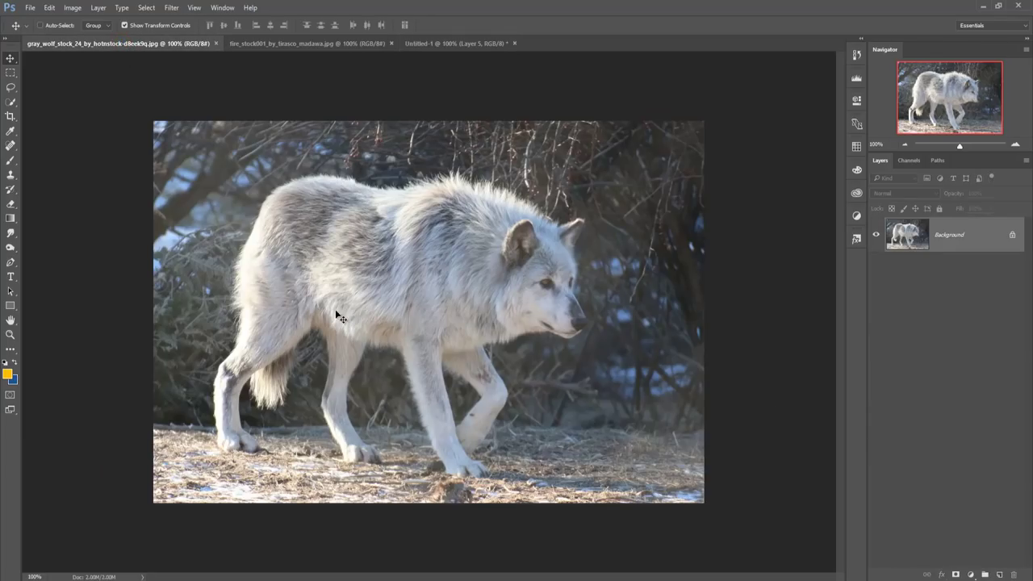
left_click(11, 101)
left_click_drag(559, 271, 504, 308)
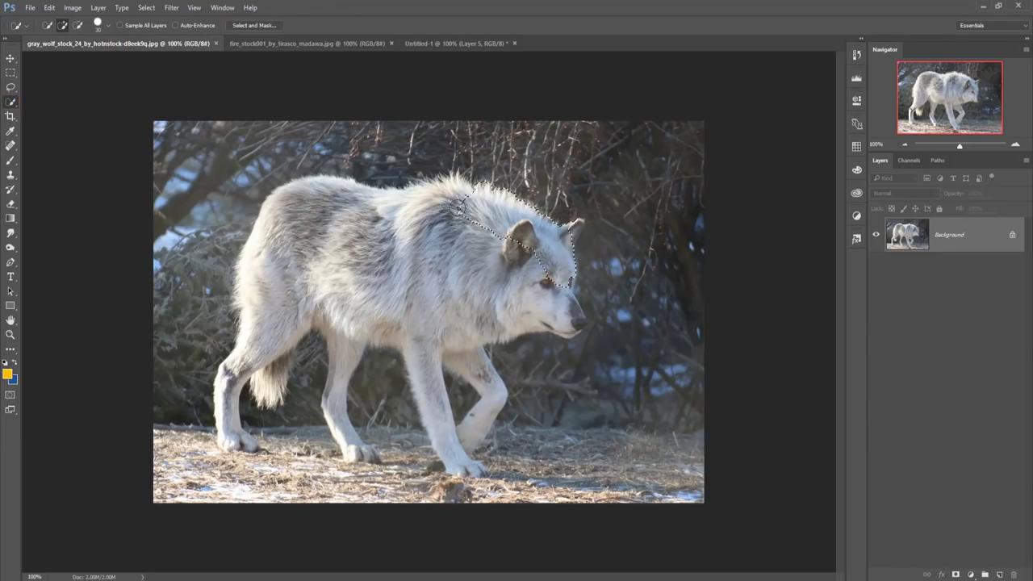
key("bracketleft")
mouse_move(575, 323)
left_mouse_down()
mouse_move(573, 229)
mouse_move(274, 440)
left_mouse_up()
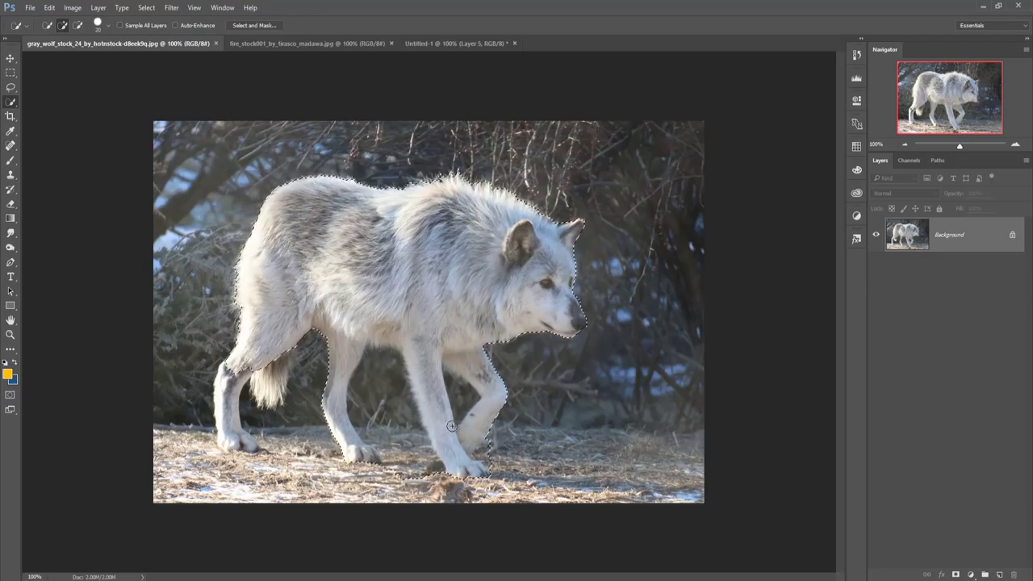
left_click(77, 25)
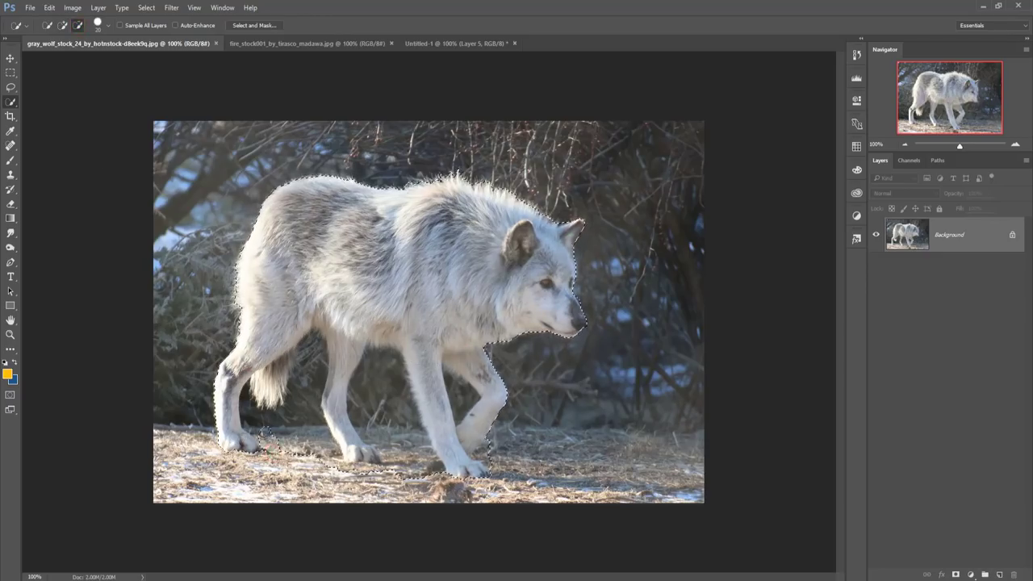
left_click_drag(297, 363, 436, 485)
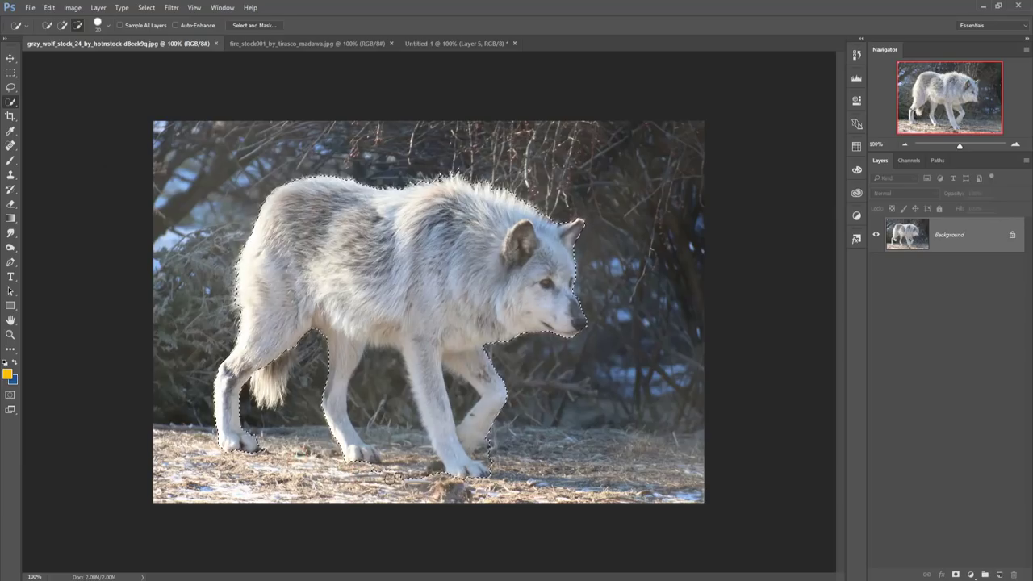
left_click(485, 467)
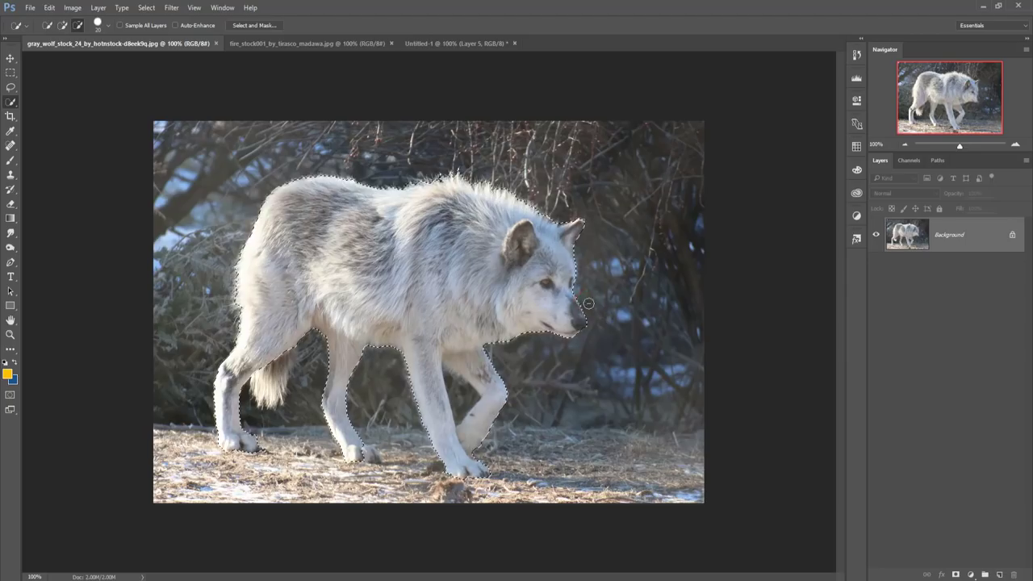
left_click(62, 26)
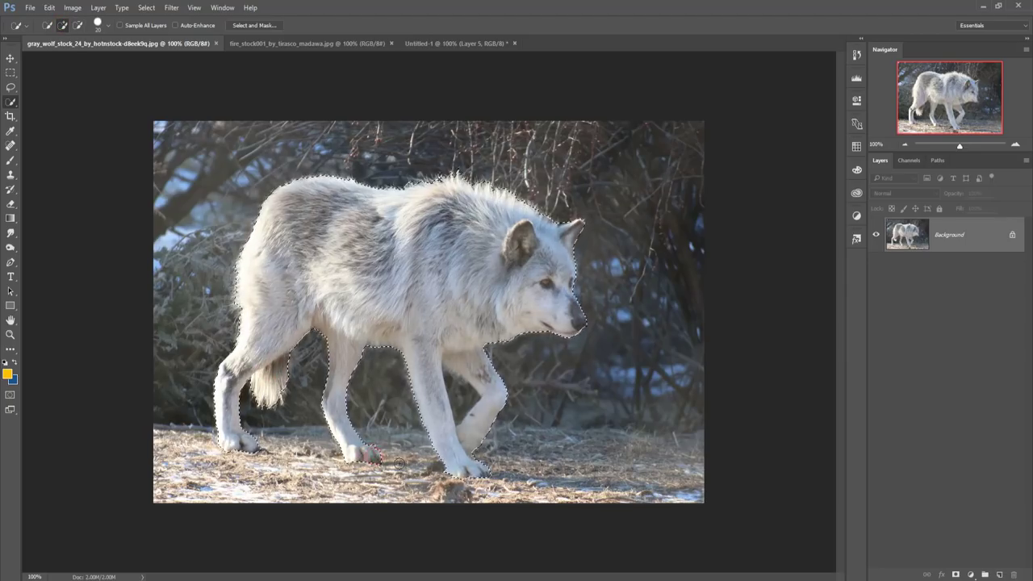
- Drag the selected wolf into Untitled-1 and place it right of the girl
key("v")
left_click_drag(209, 57, 453, 141)
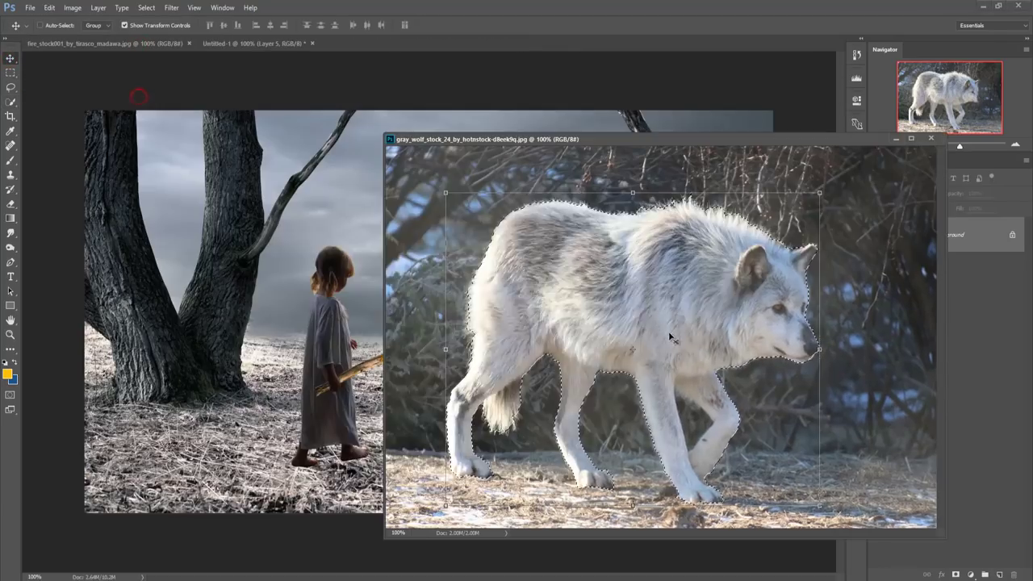
left_click_drag(565, 299, 243, 298)
left_click_drag(393, 266, 642, 242)
- Flip the wolf horizontally, scale it to about 56%, and set it on the field
key("ctrl+t")
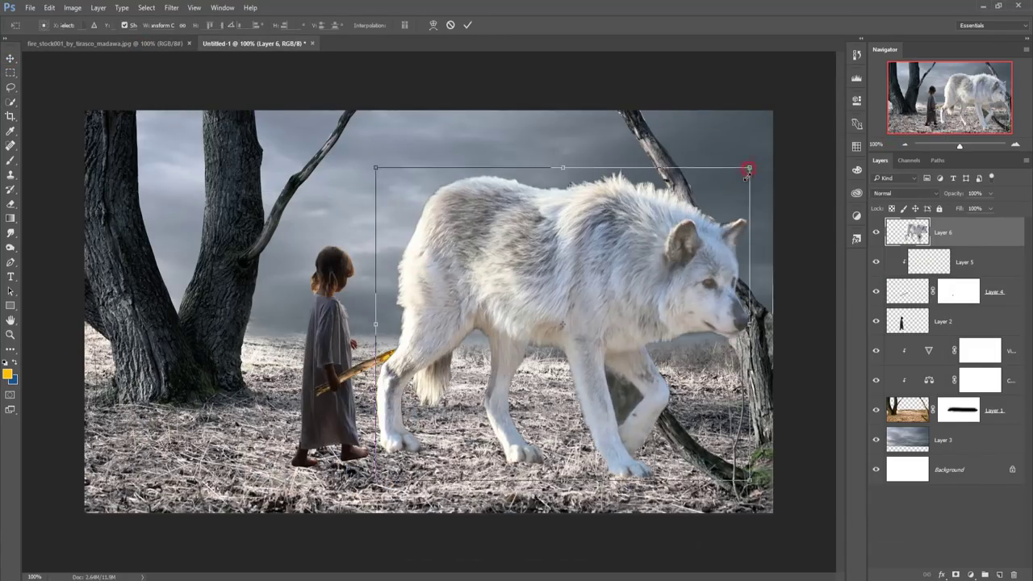
left_click_drag(750, 166, 658, 272)
left_click(49, 7)
left_click(216, 358)
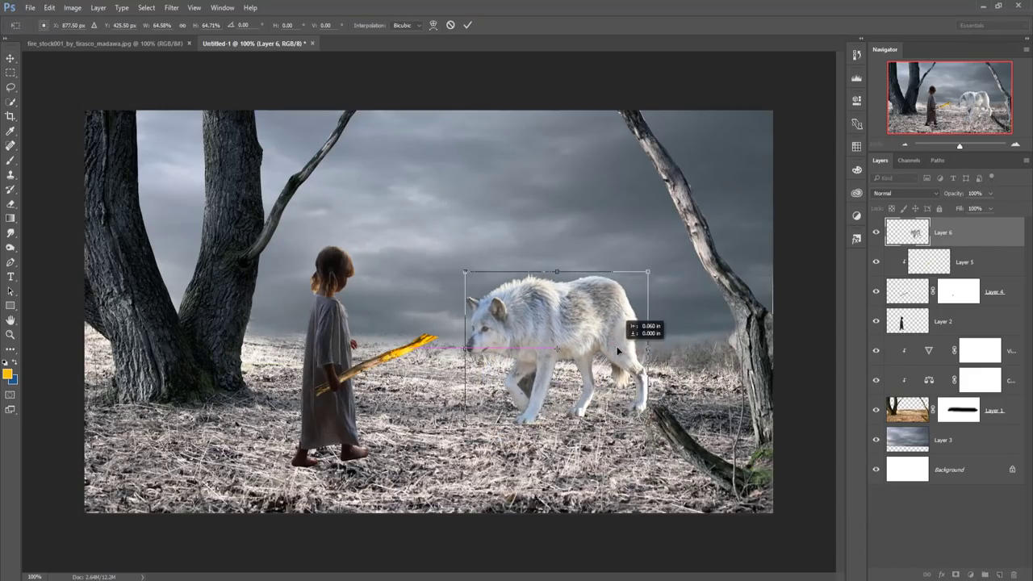
left_click_drag(630, 349, 644, 309)
left_click_drag(667, 234, 651, 252)
left_click_drag(636, 322, 631, 337)
left_click(467, 25)
left_click(10, 101)
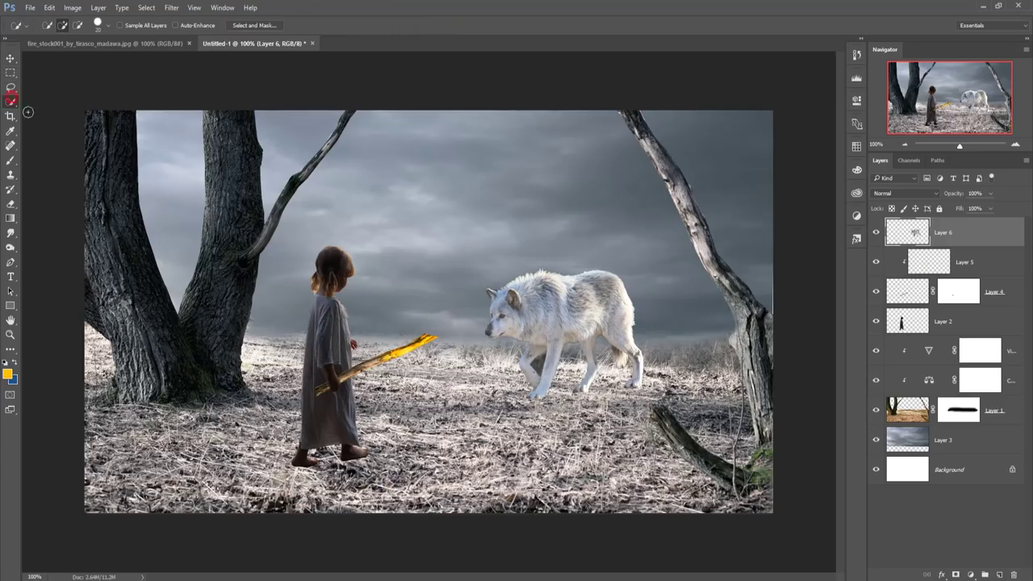
left_click(146, 9)
- Add a new layer above the stick's glow layer and set black as the brush colour
key("Escape")
key("v")
left_click(964, 263)
left_click(999, 575)
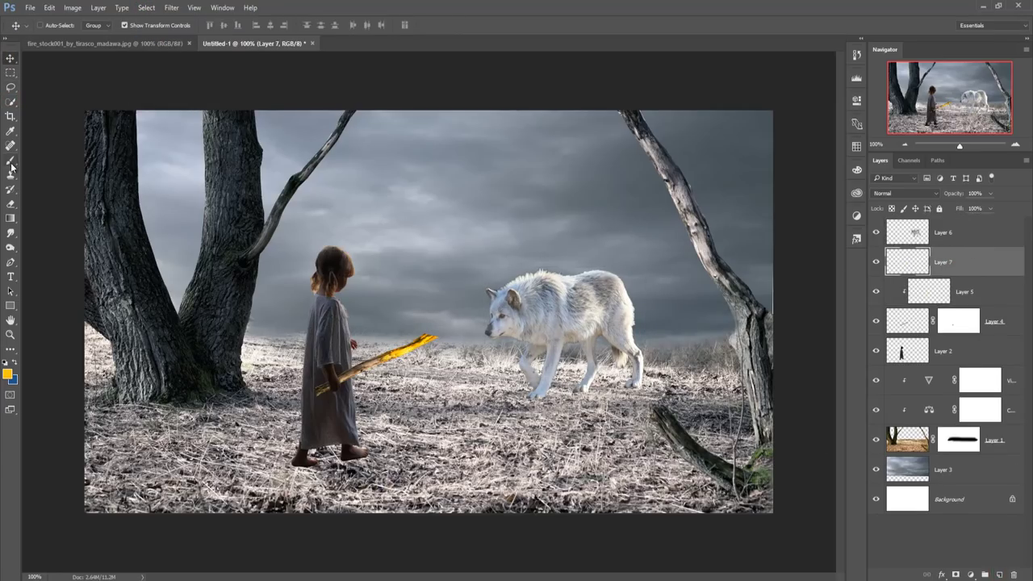
key("b")
left_click(8, 373)
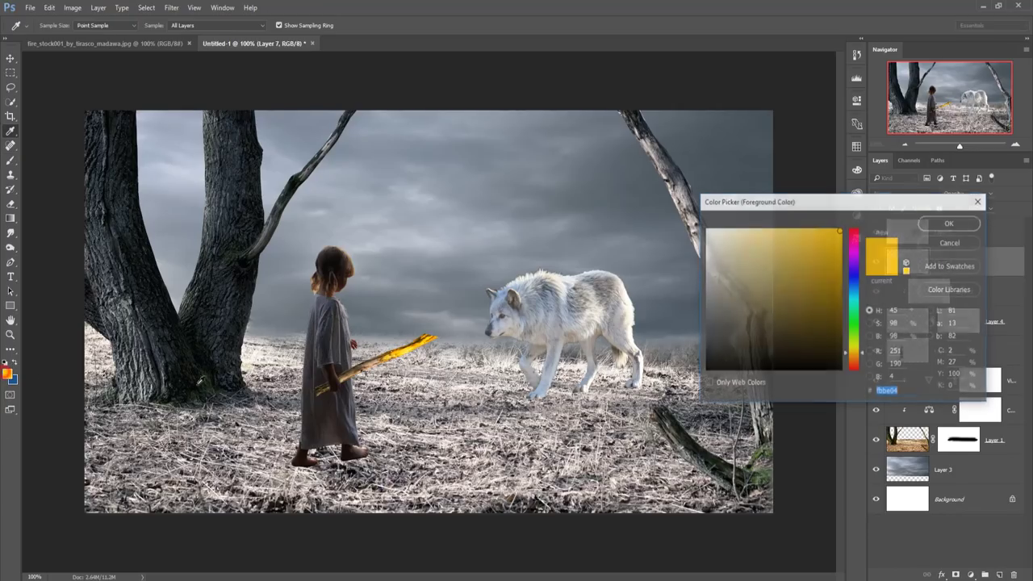
left_click(706, 370)
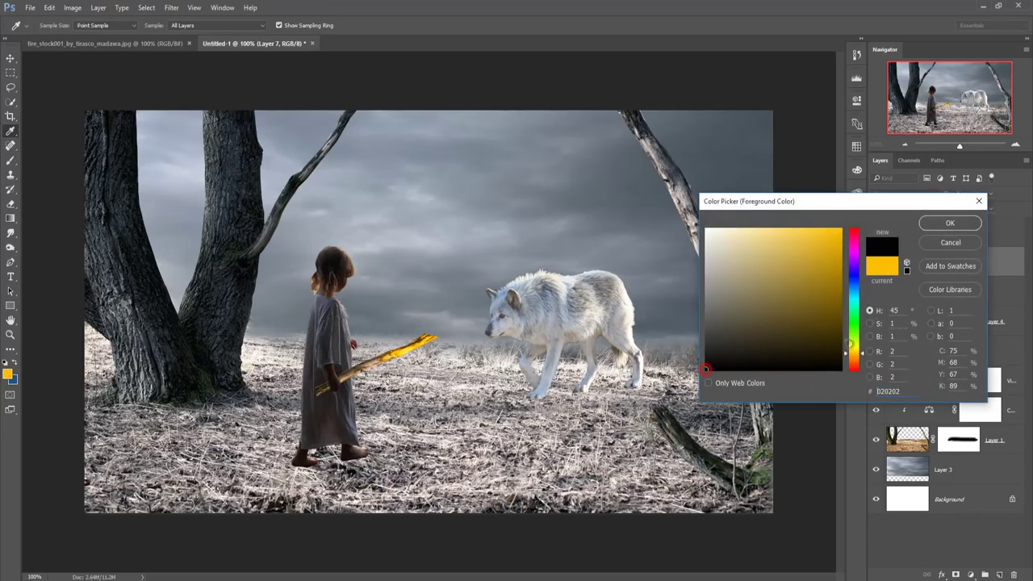
left_click(932, 225)
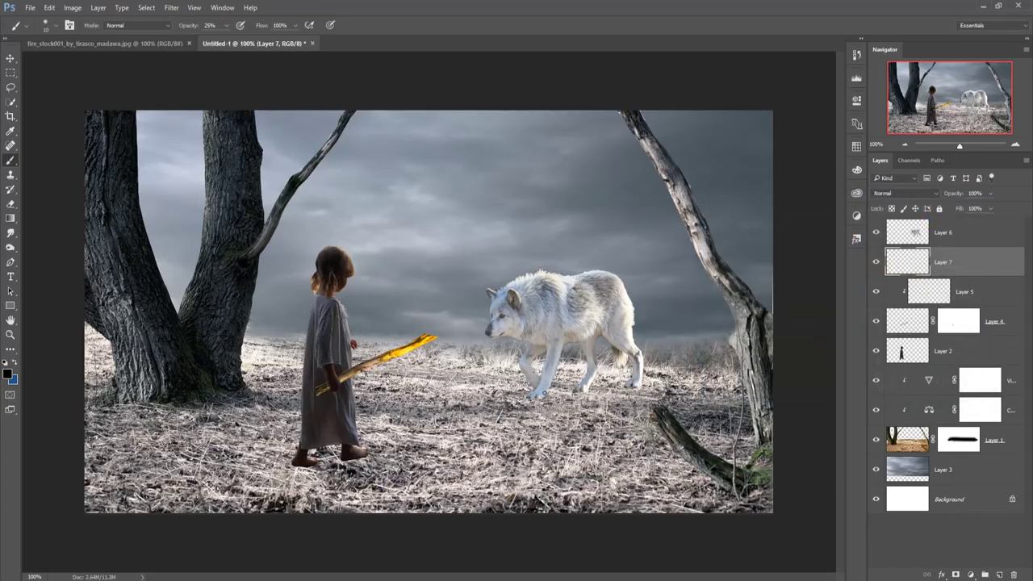
- Paint a dark 100%-opacity shadow under the wolf's paws, stretching right from the hind paw
left_click(537, 395)
left_click(611, 380)
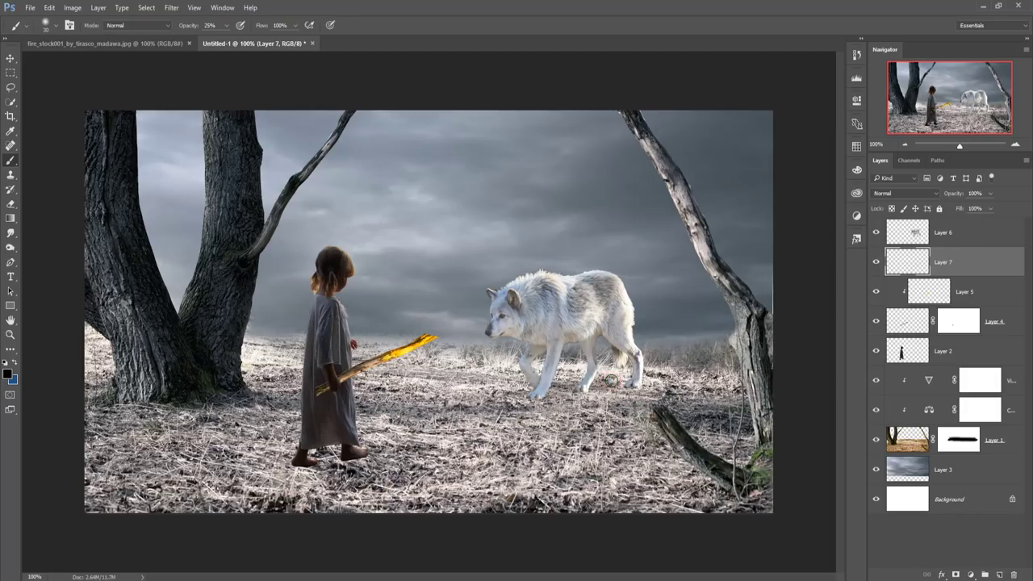
key("ctrl+z")
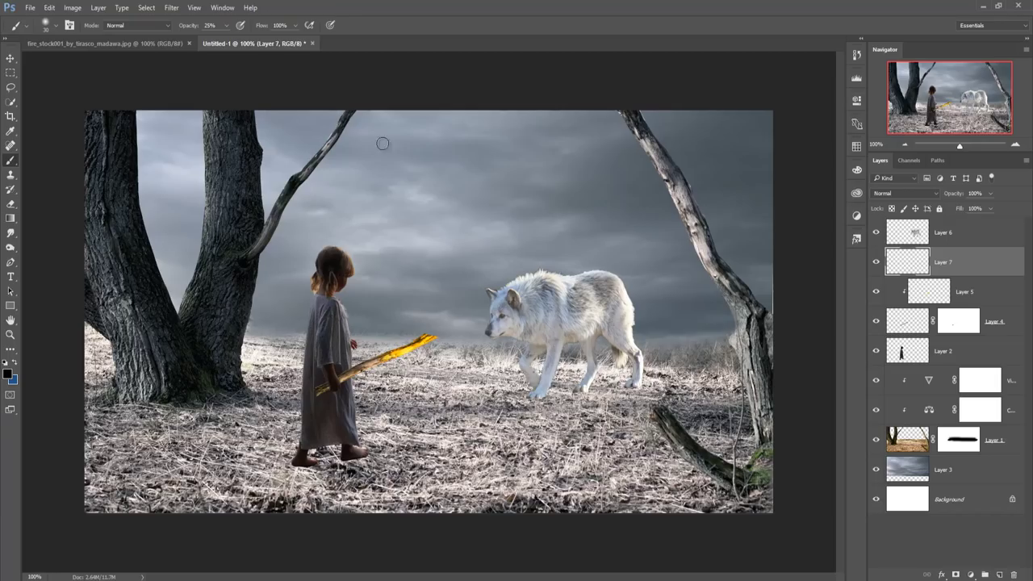
left_click(226, 29)
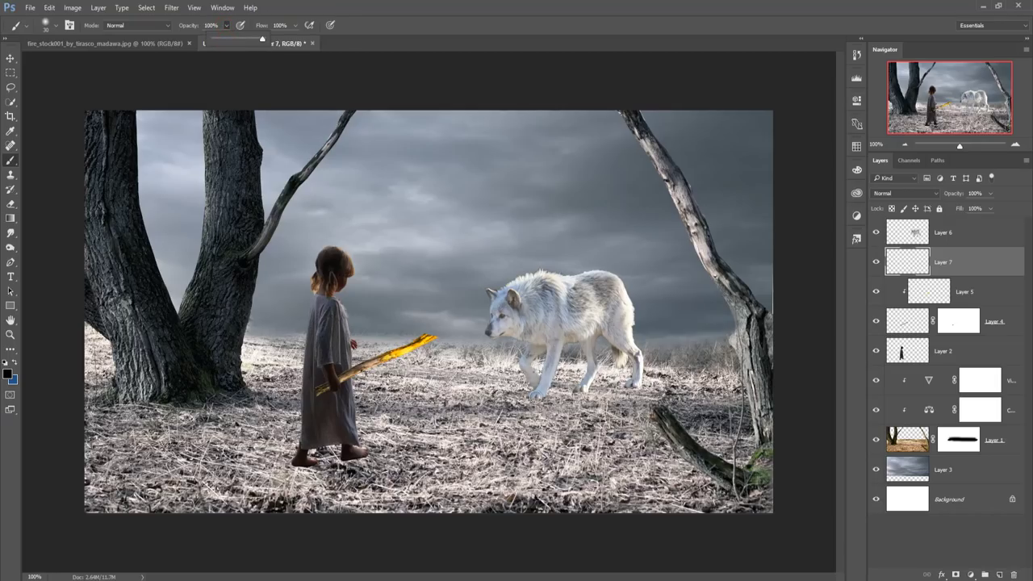
key("bracketleft")
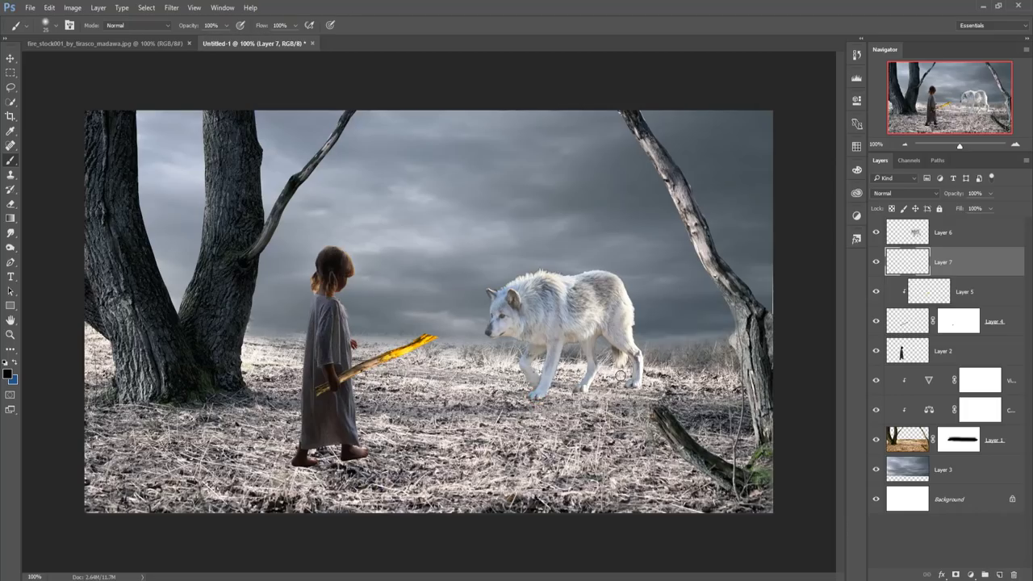
left_click_drag(621, 379, 628, 381)
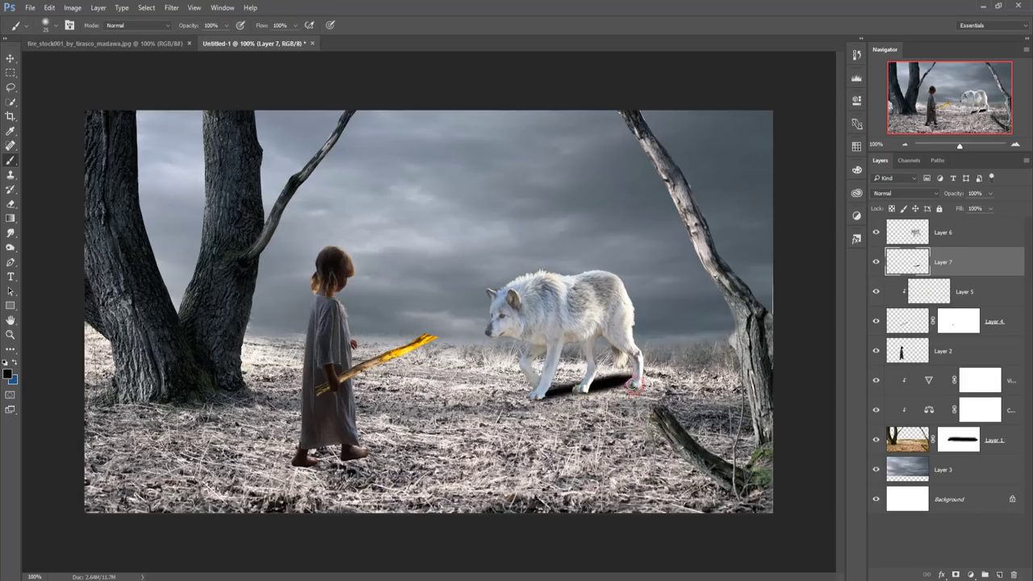
left_click_drag(635, 386, 628, 388)
left_click(669, 377, "shift")
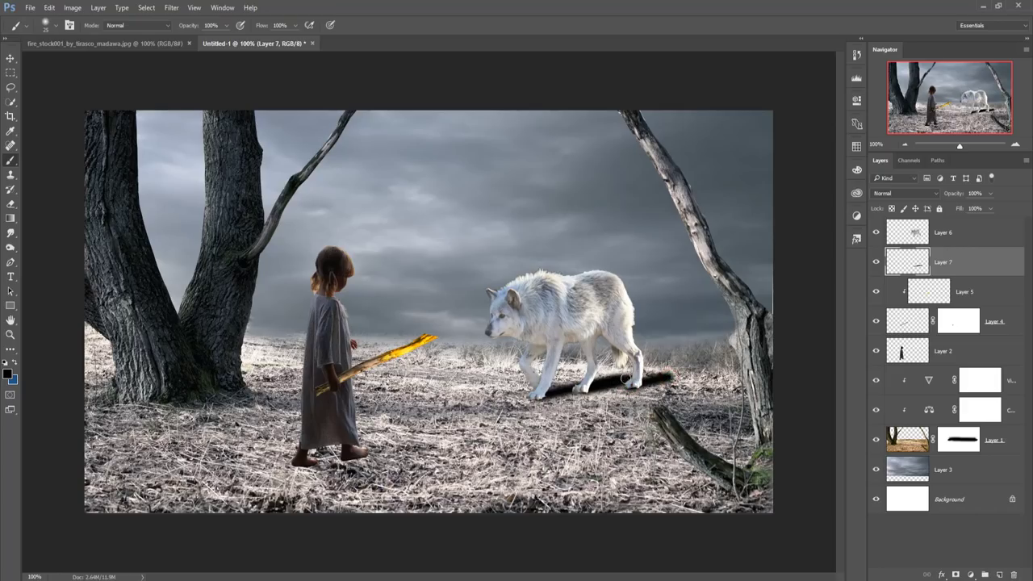
mouse_move(626, 376)
left_mouse_down()
mouse_move(681, 367)
mouse_move(670, 370)
left_mouse_up()
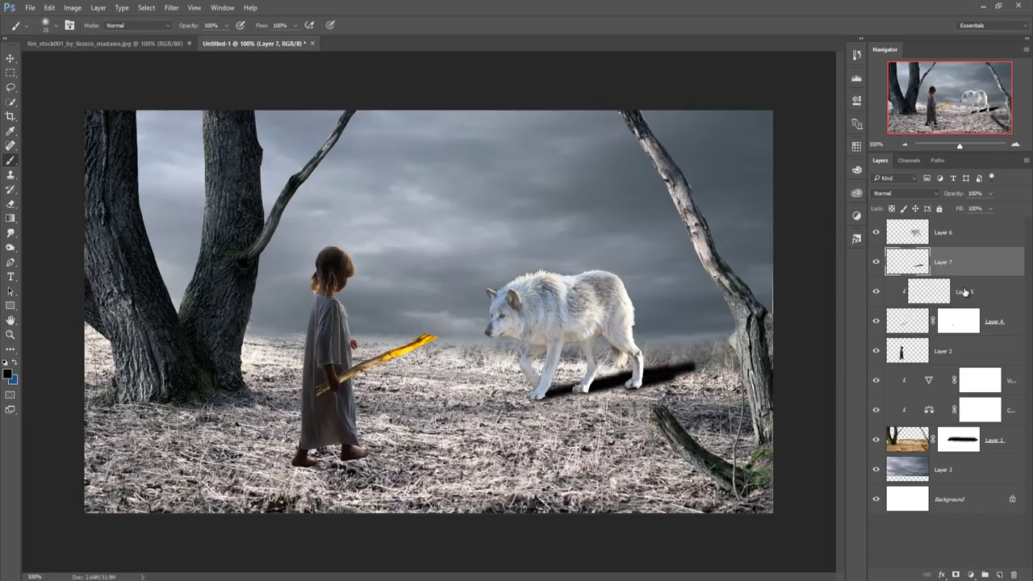
left_click(576, 391)
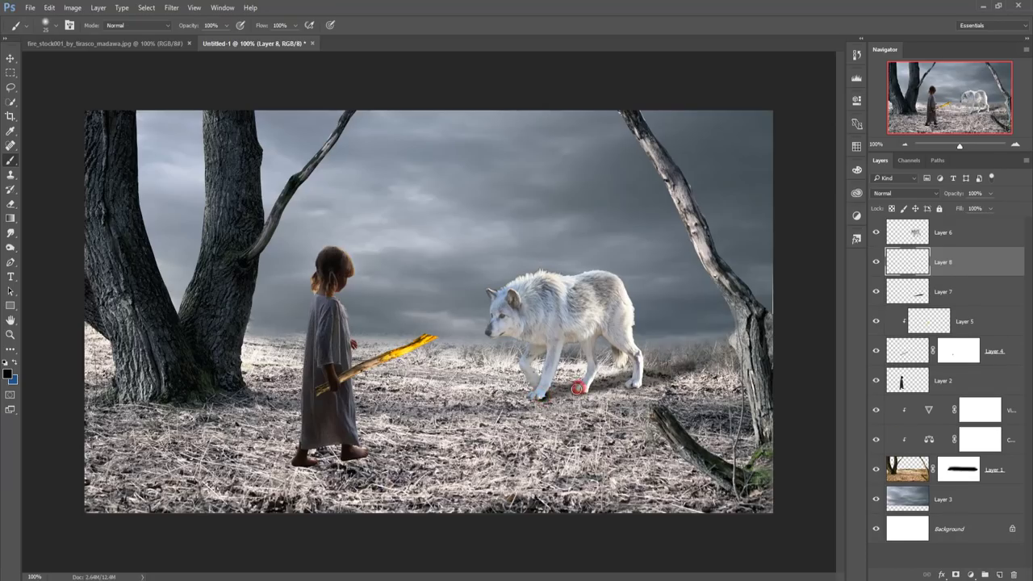
- Darken the shadow between the wolf's paws, then select the girl's Layer 2
left_click_drag(578, 388, 646, 382)
left_click(8, 59)
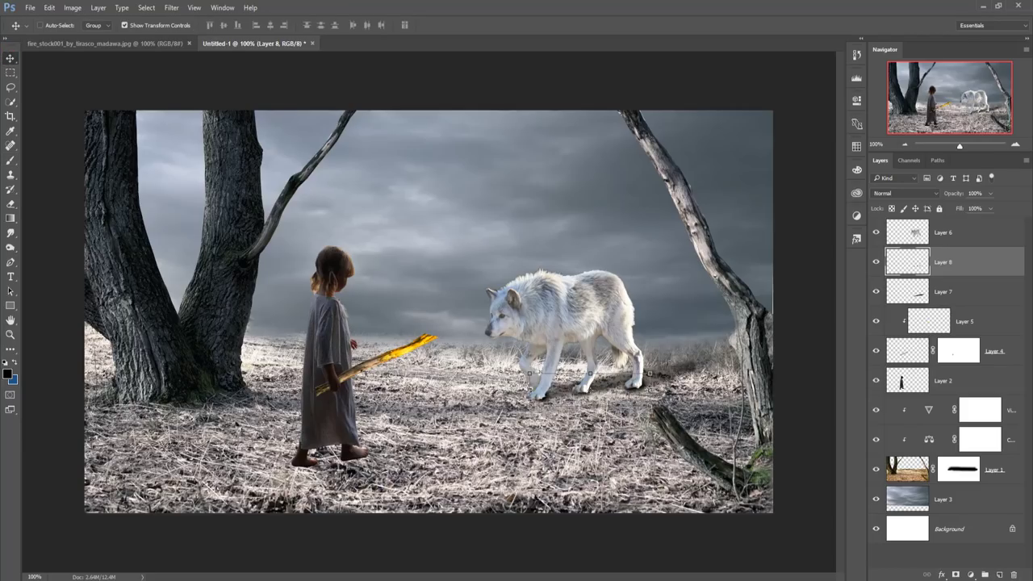
left_click(917, 232)
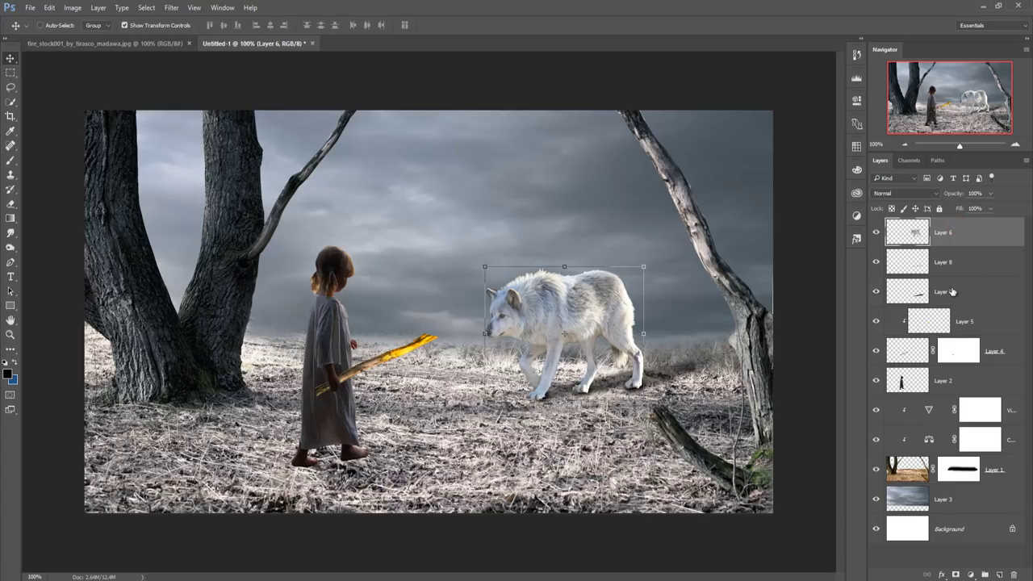
left_click(991, 379)
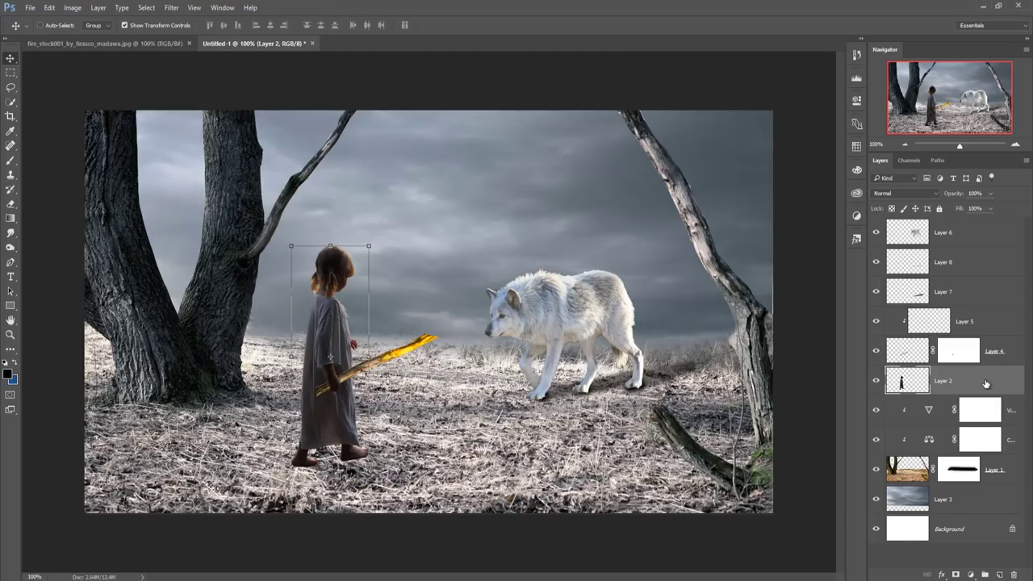
- Camera Raw the girl: Exposure +0.10, Shadows +99, Whites +43, Blacks +79, Temperature -18, Saturation -12
left_click(169, 8)
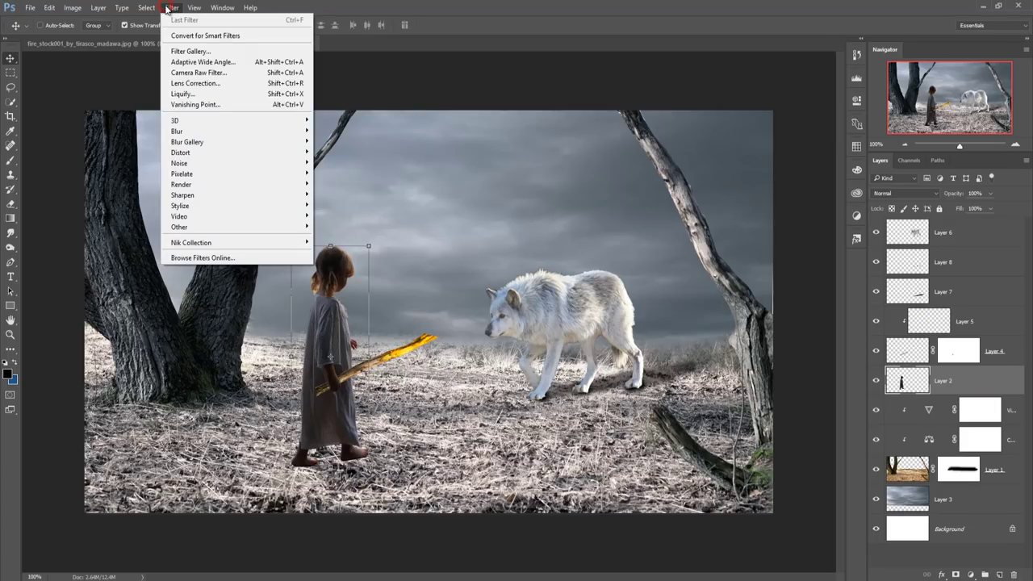
left_click(184, 73)
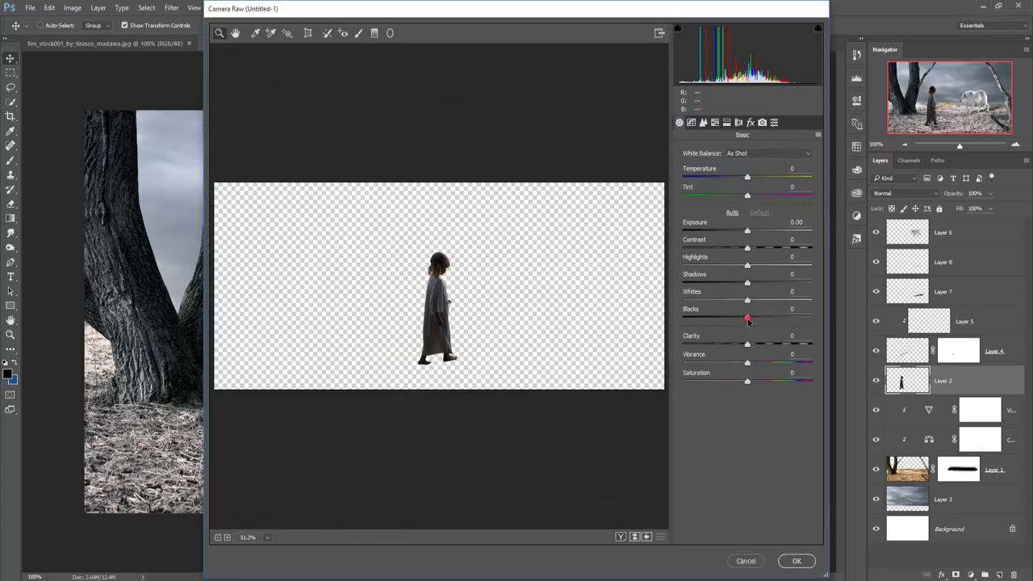
left_click_drag(748, 321, 783, 321)
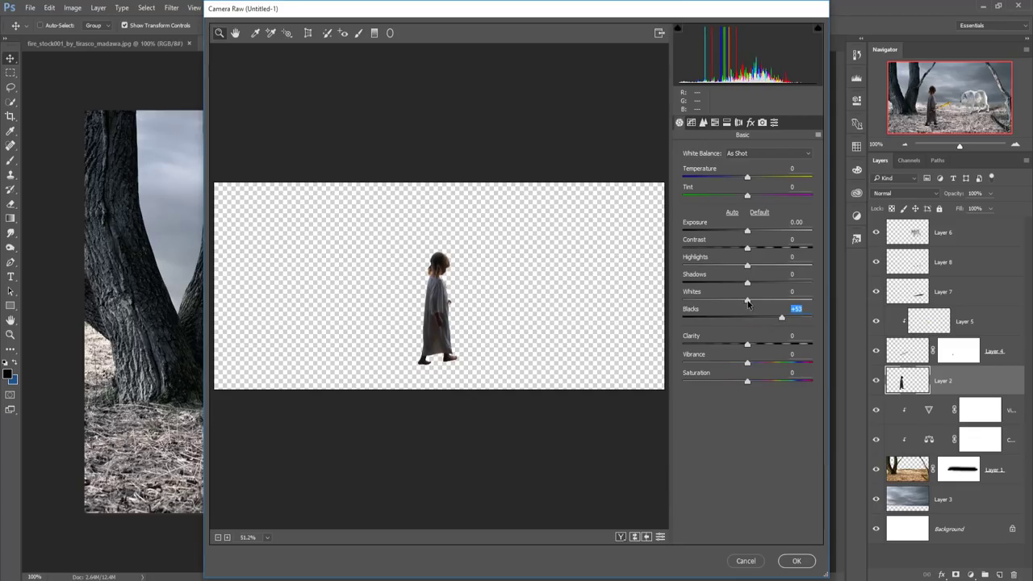
left_click_drag(748, 302, 769, 300)
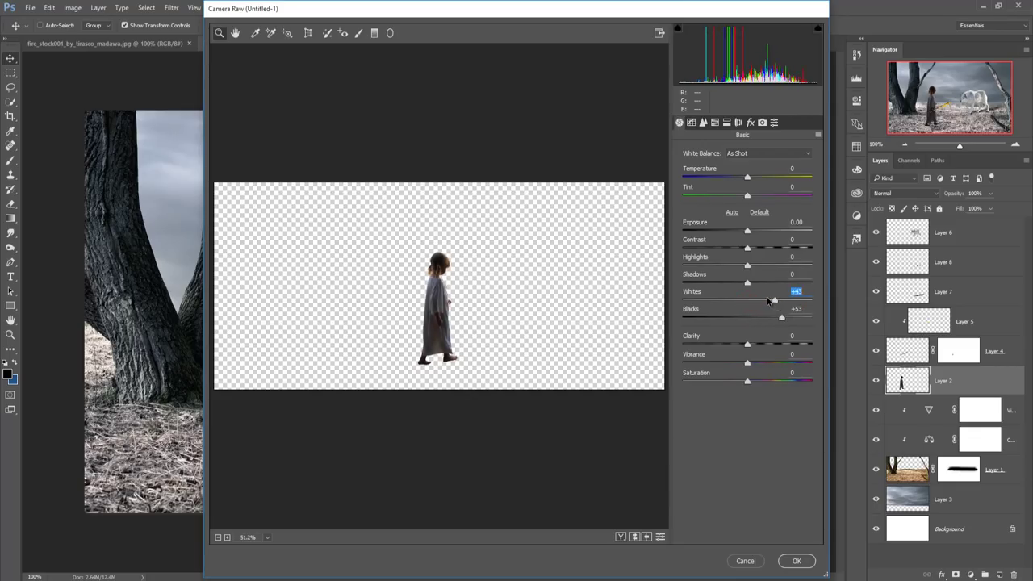
left_click_drag(747, 283, 810, 279)
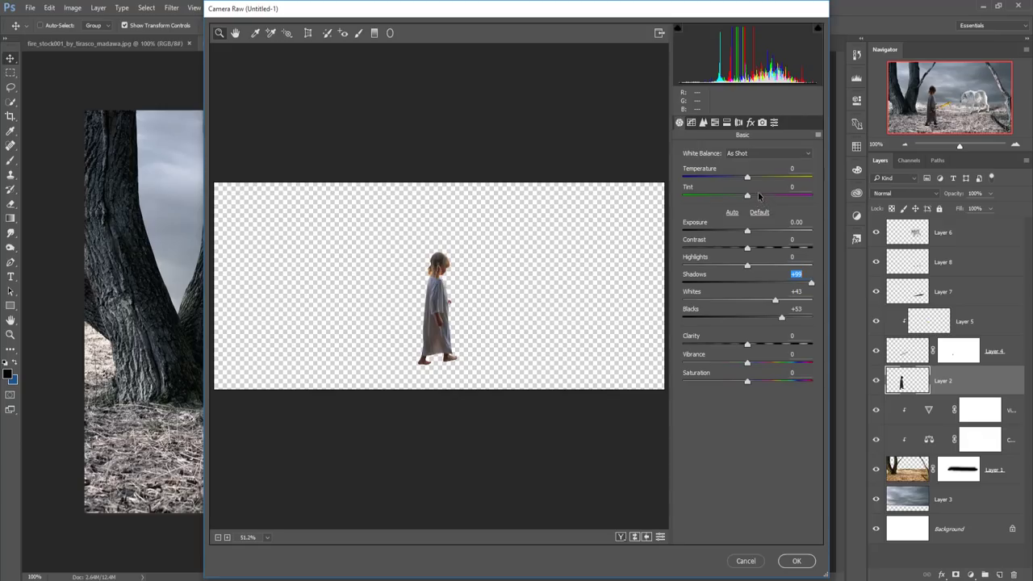
mouse_move(749, 385)
left_mouse_down()
mouse_move(758, 385)
mouse_move(740, 383)
left_mouse_up()
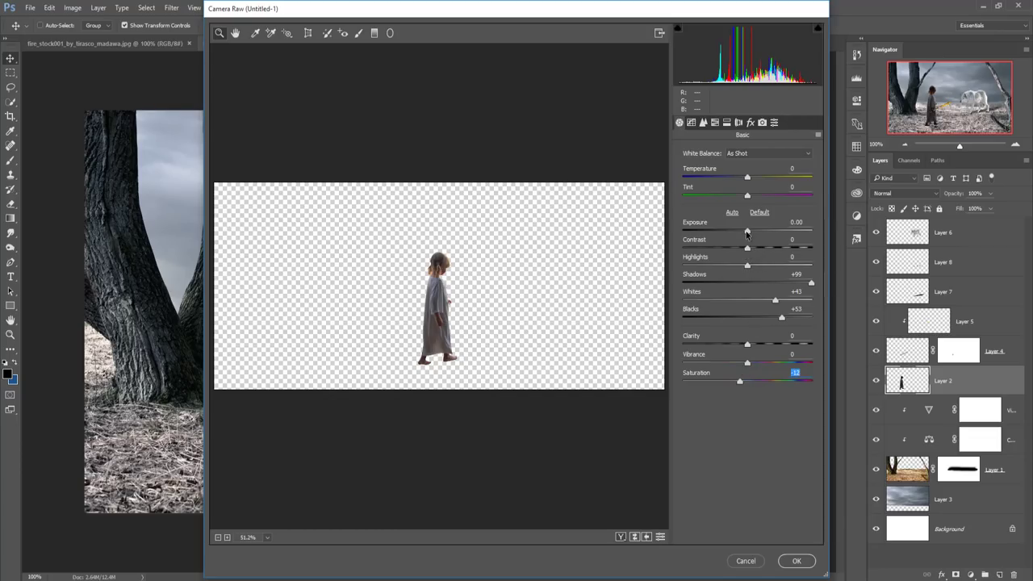
left_click_drag(747, 234, 750, 235)
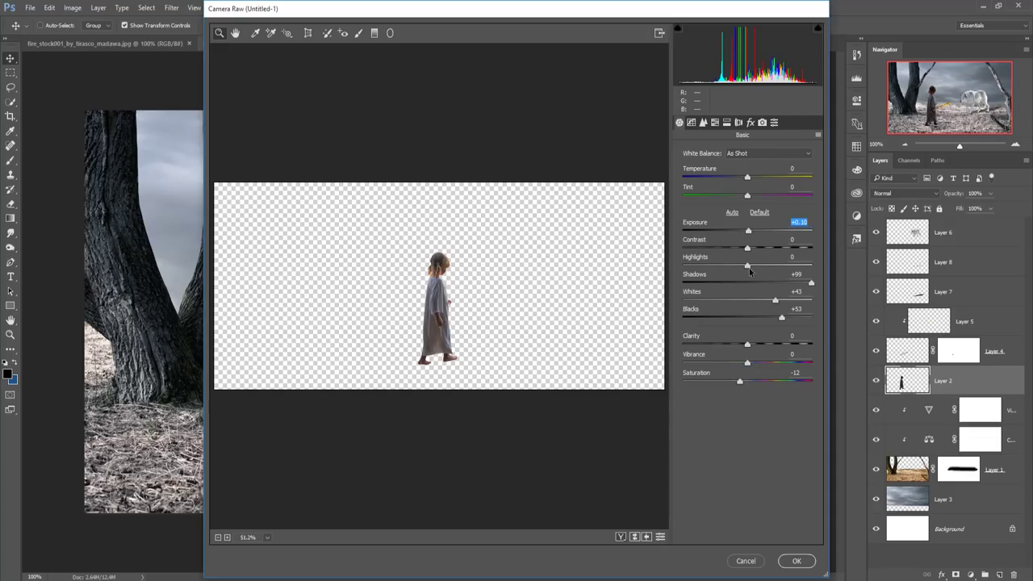
left_click_drag(746, 178, 735, 179)
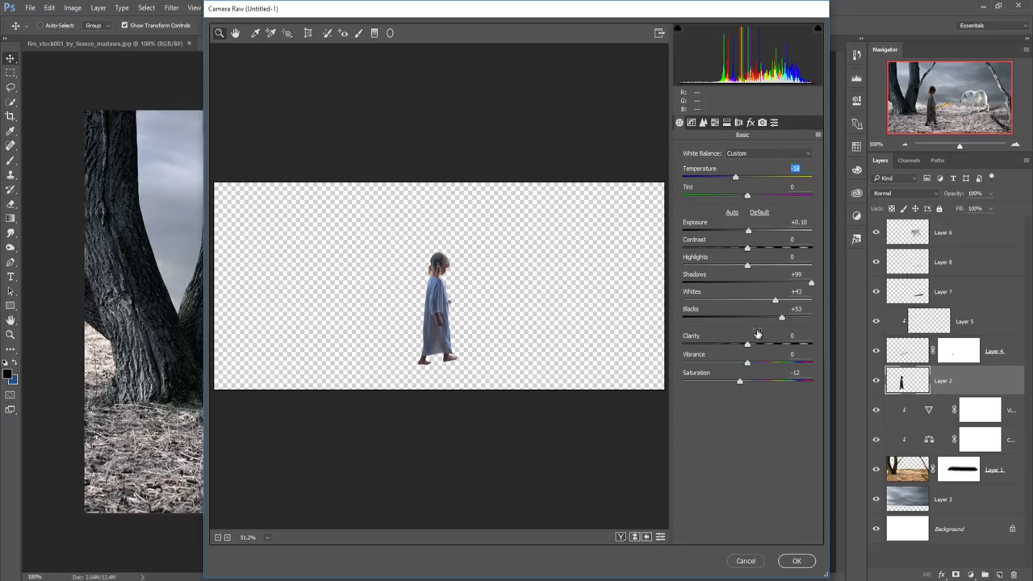
left_click_drag(780, 321, 799, 320)
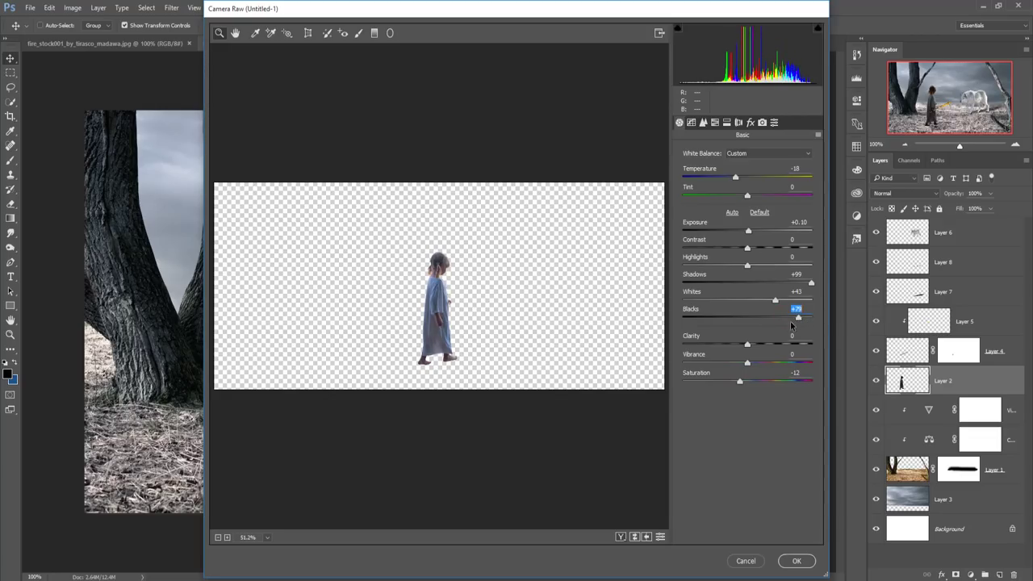
left_click(795, 565)
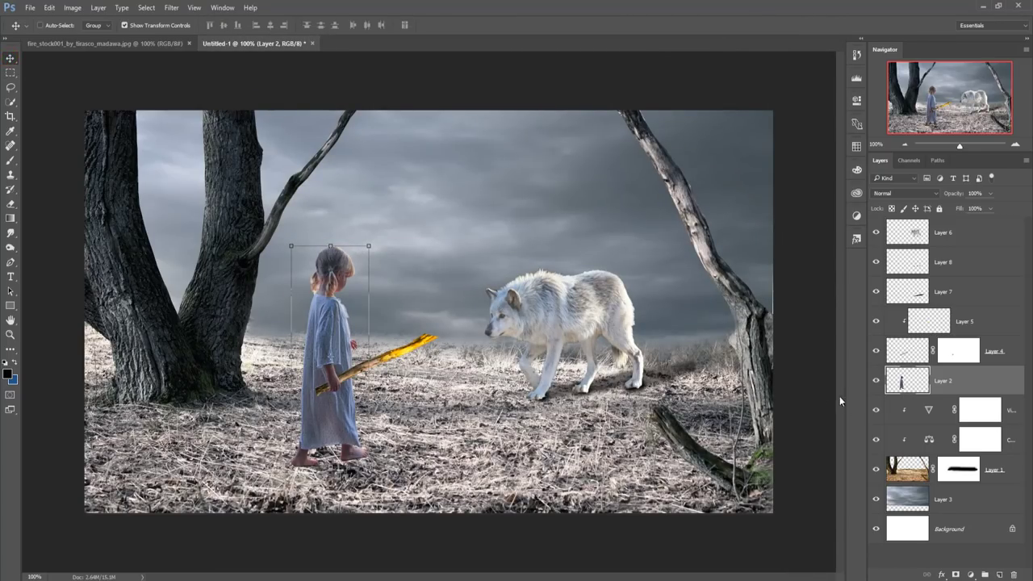
- Add a Curves adjustment layer above the Vibrance layer, bending the curve down to darken the scene
left_click(1015, 412)
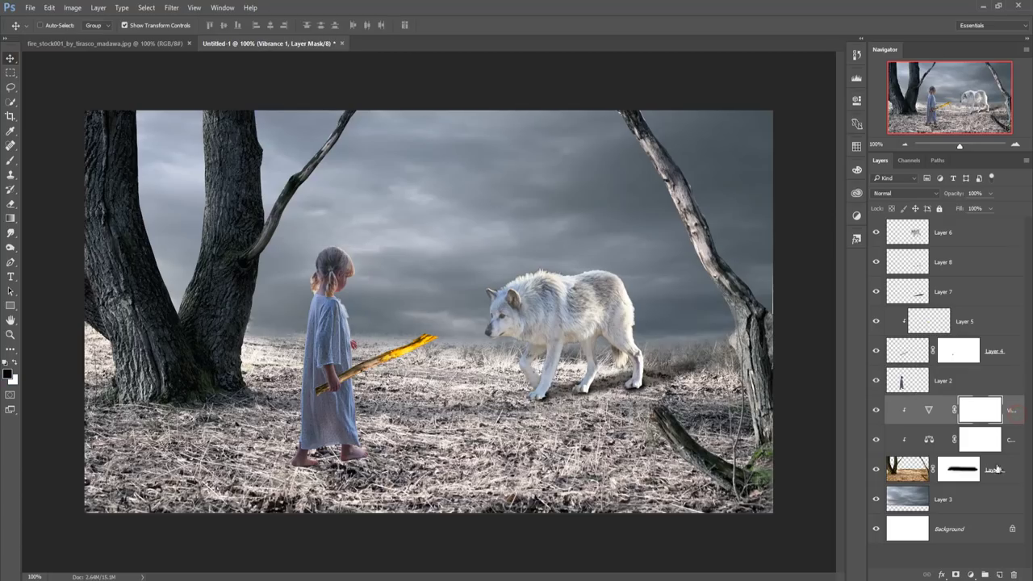
left_click(971, 574)
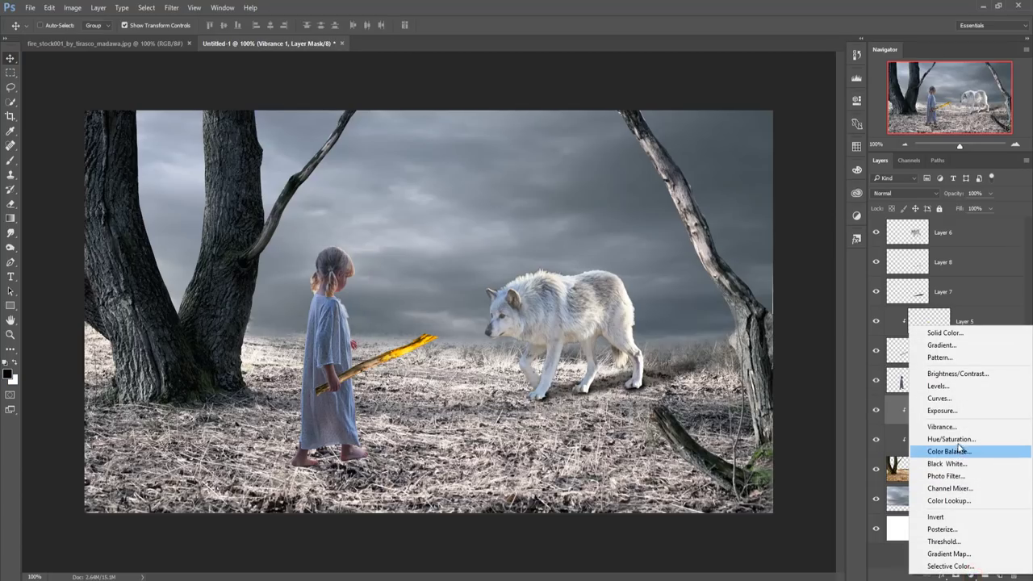
left_click(956, 400)
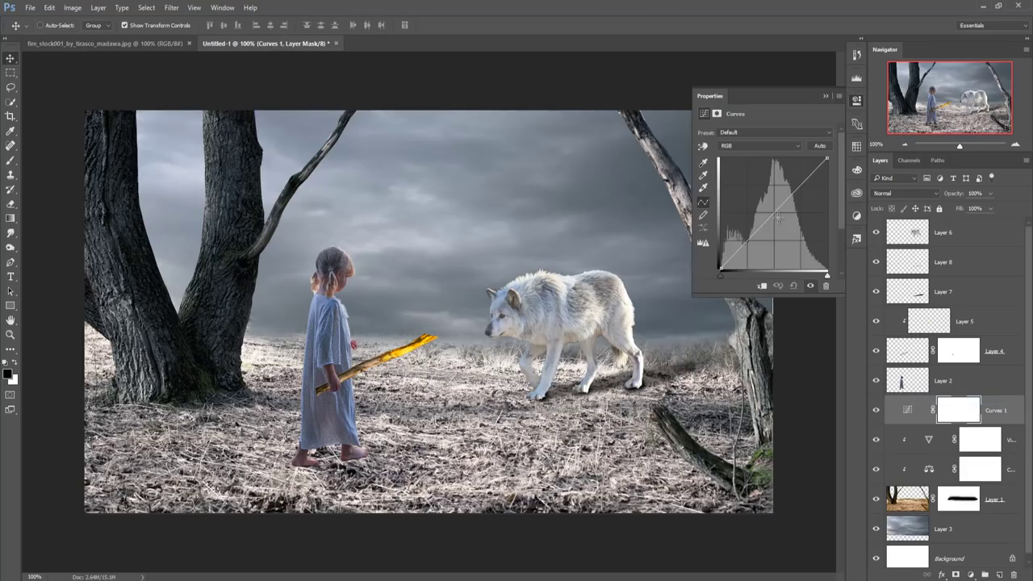
left_click_drag(775, 215, 790, 217)
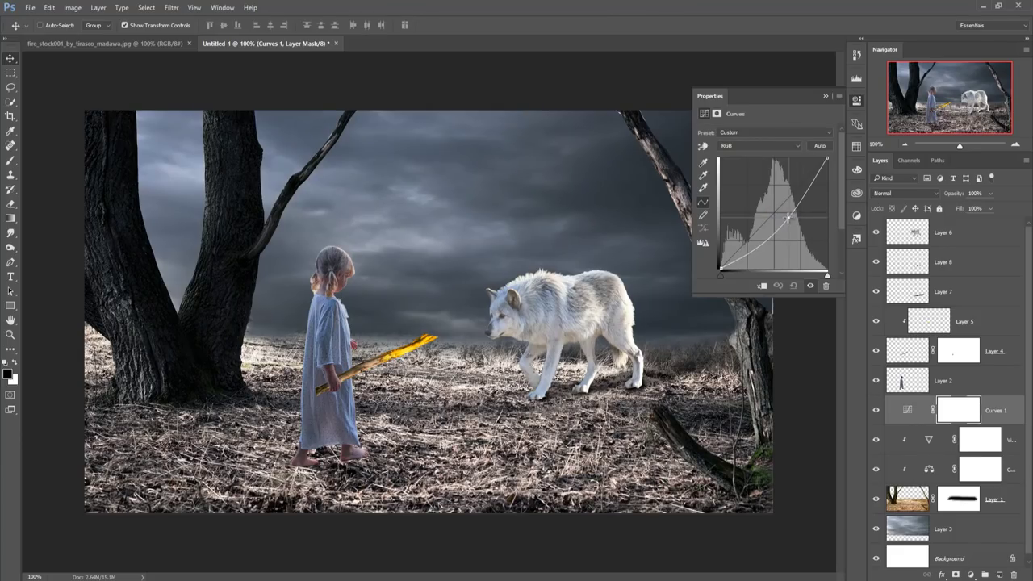
left_click_drag(789, 216, 782, 224)
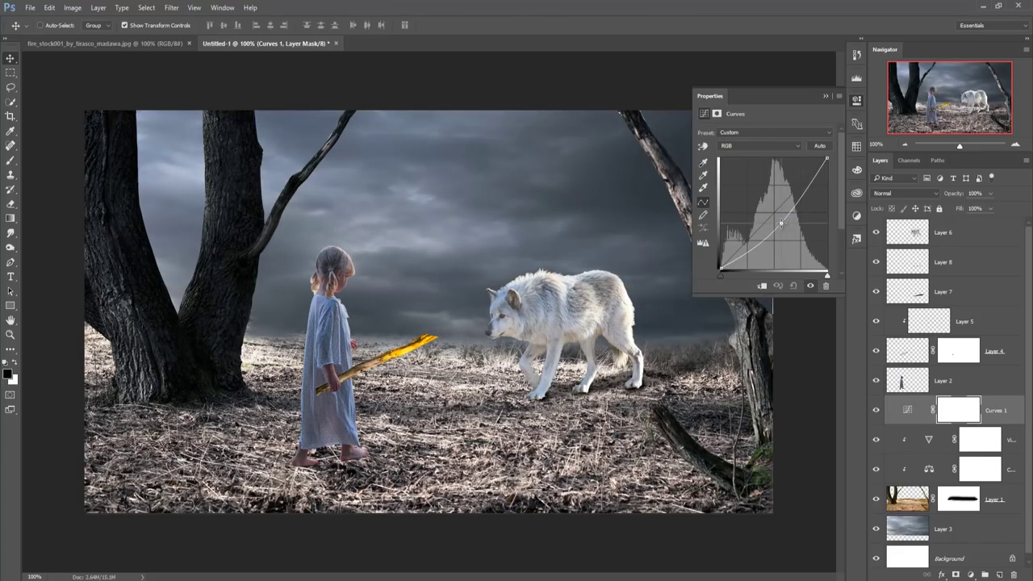
left_click_drag(782, 224, 784, 221)
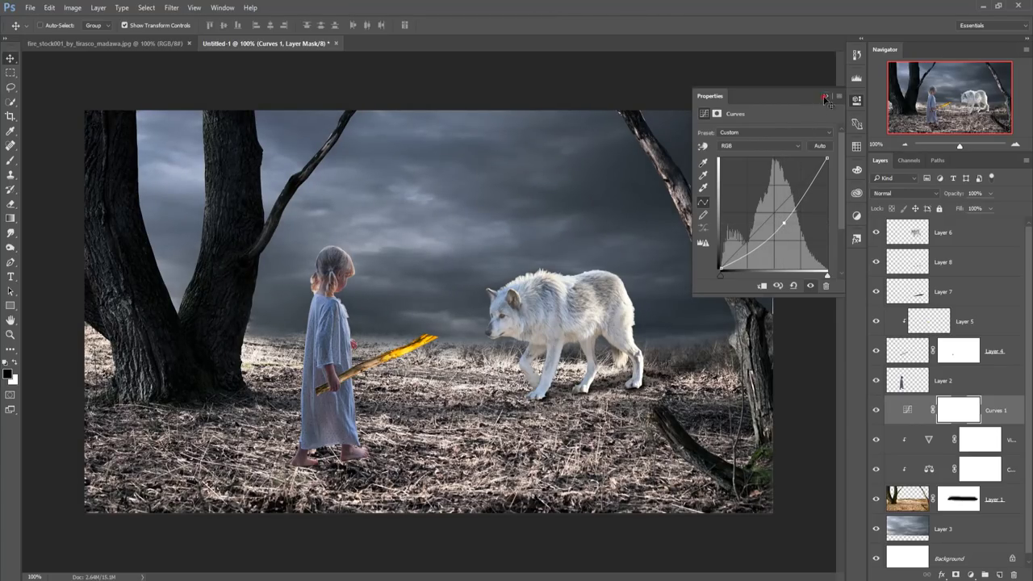
left_click(825, 96)
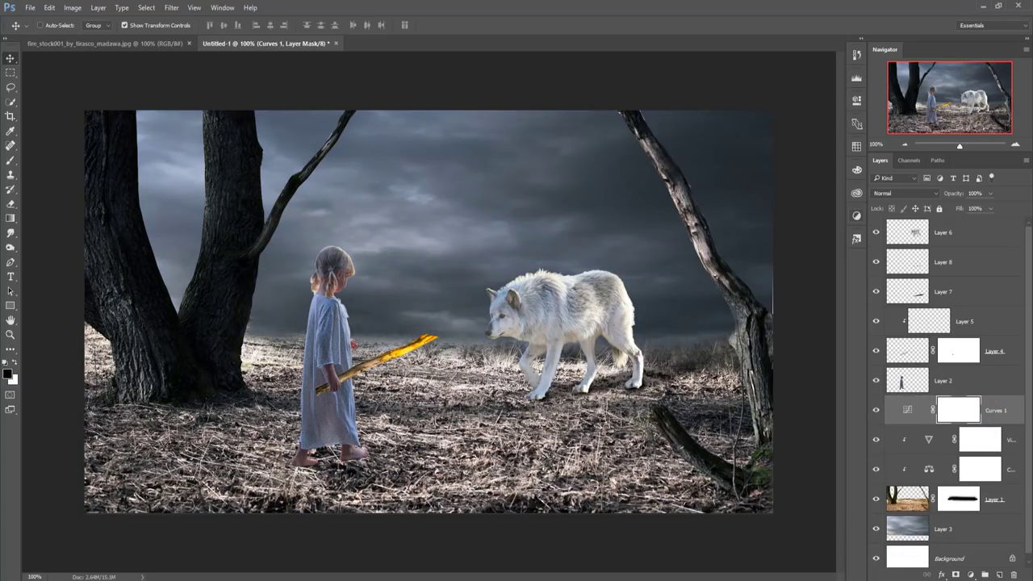
left_click(968, 575)
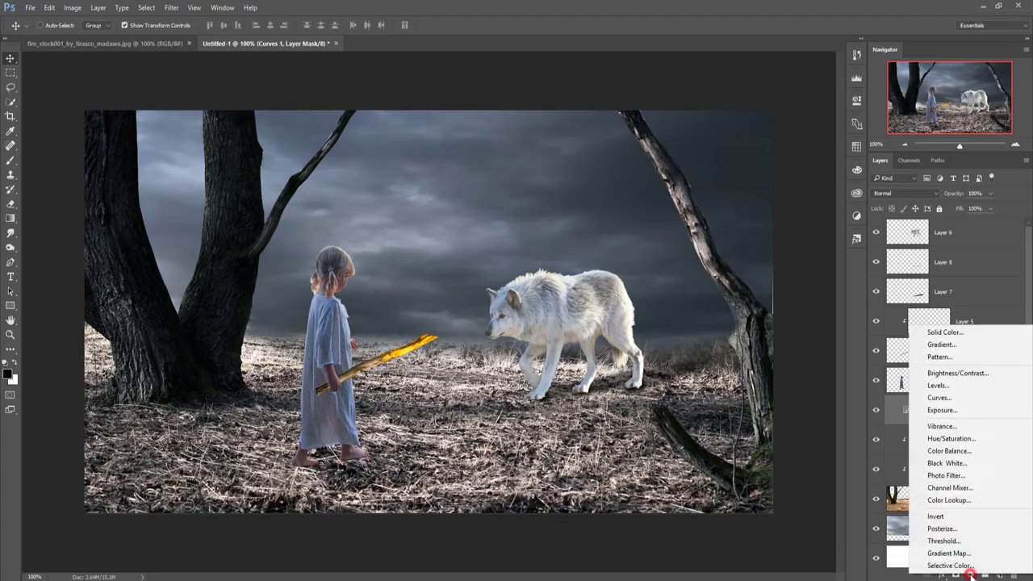
- Add a Color Balance layer with midtones Cyan -21 and Blue +48, then select wolf Layer 6
left_click(949, 450)
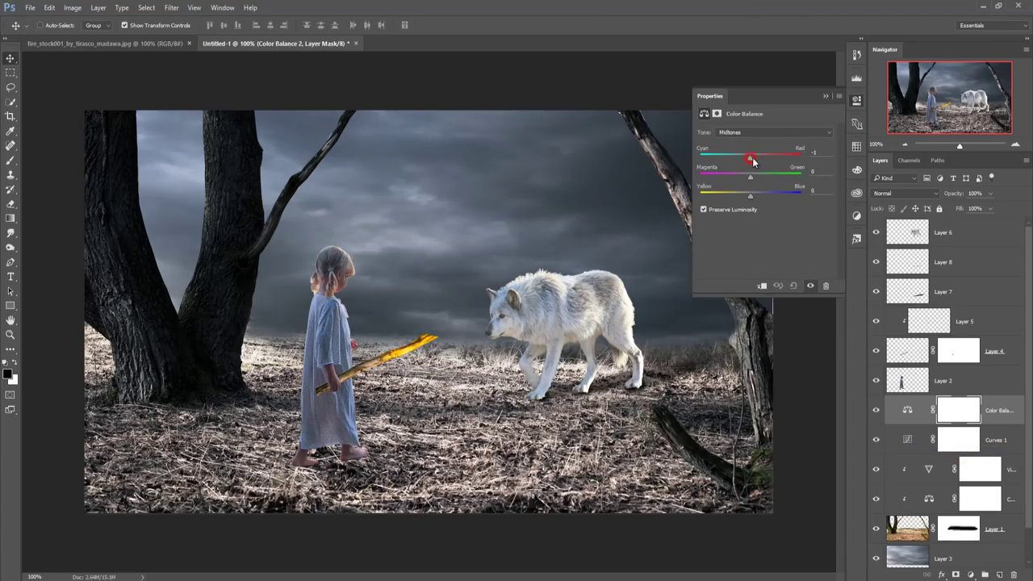
left_click_drag(750, 199, 770, 201)
left_click(736, 159)
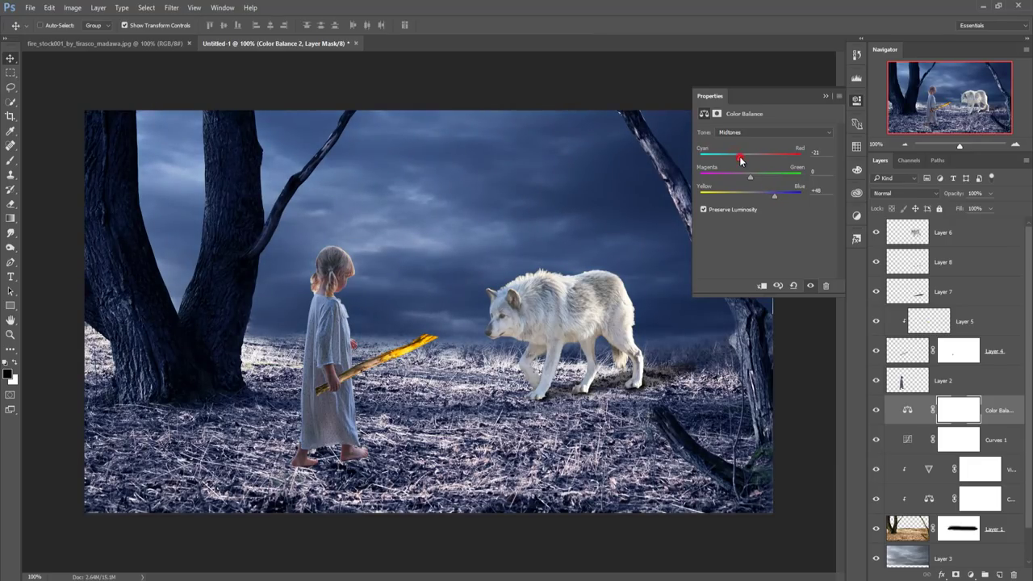
left_click(823, 97)
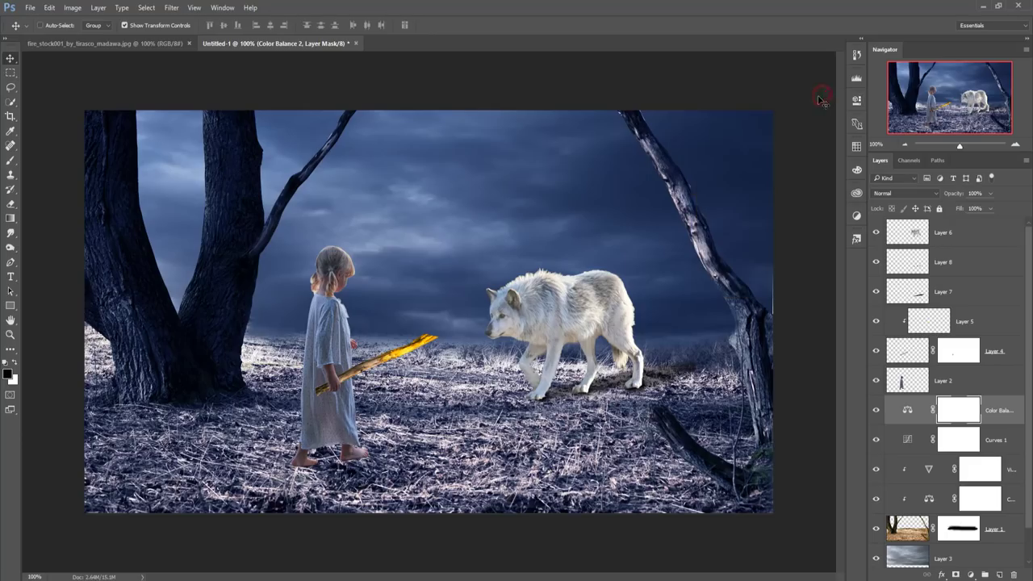
left_click(970, 236)
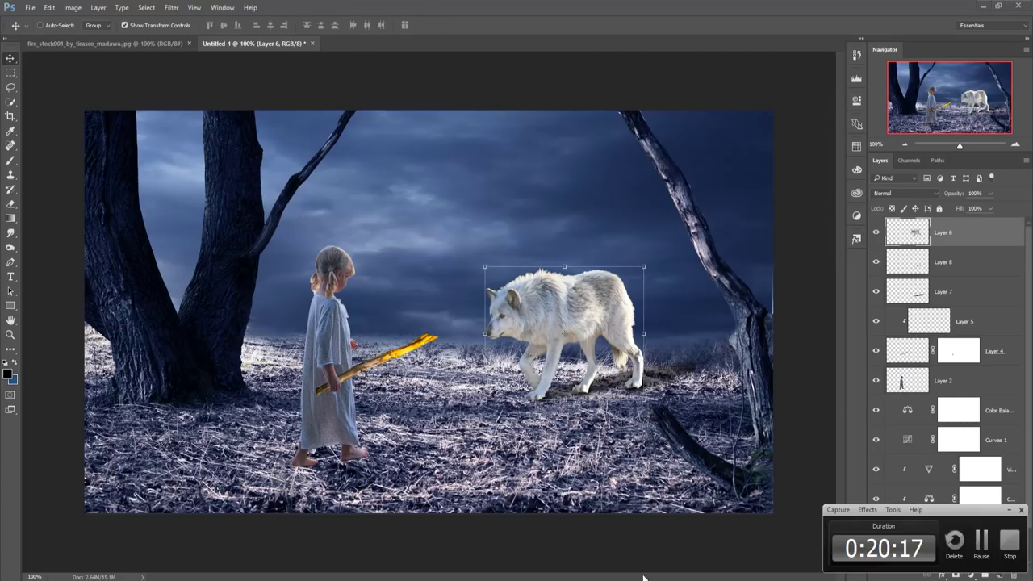
- Add a new layer clipped to the wolf, filled with 50% Gray in Overlay mode
left_click(985, 544)
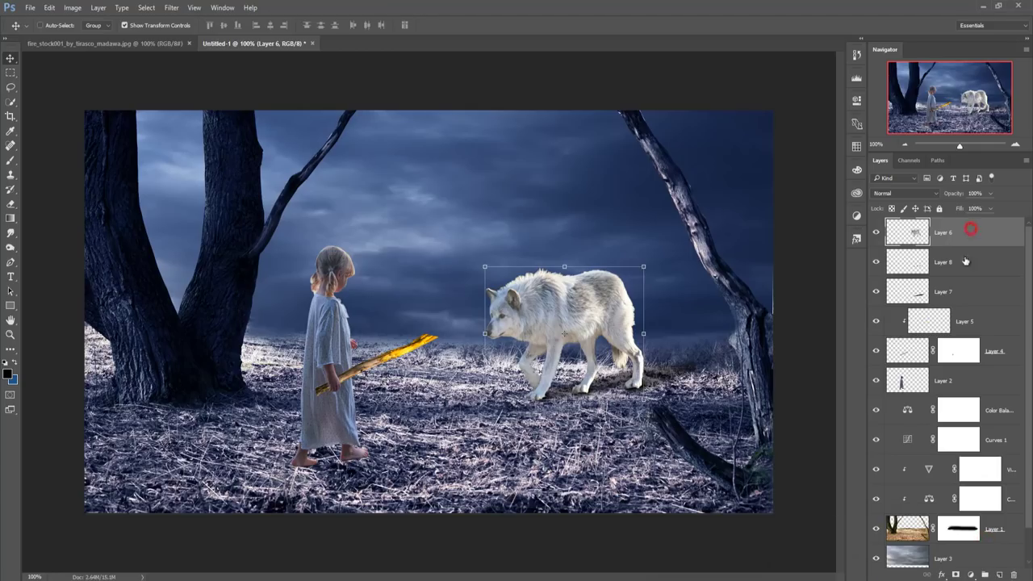
left_click(1000, 574)
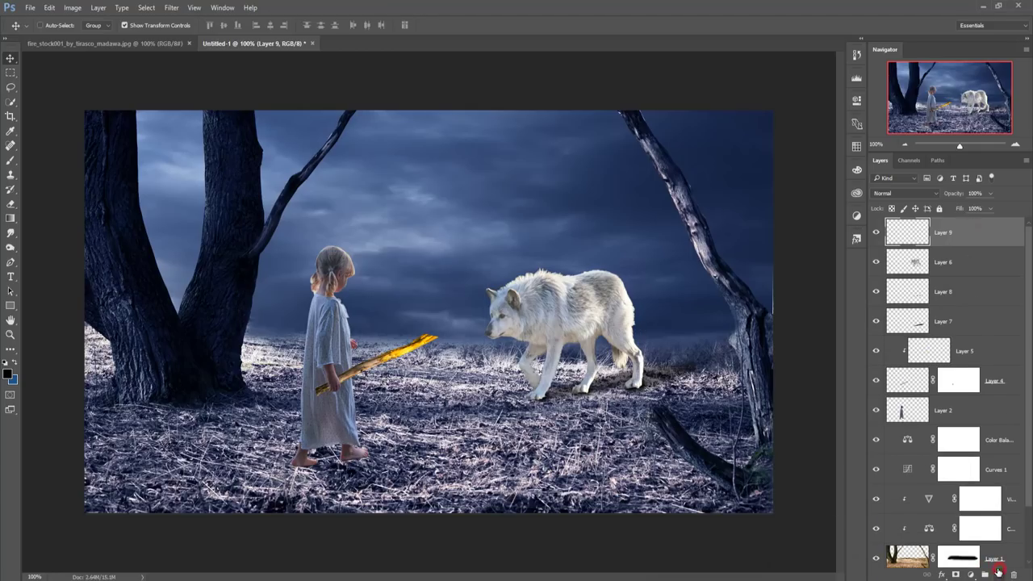
right_click(950, 235)
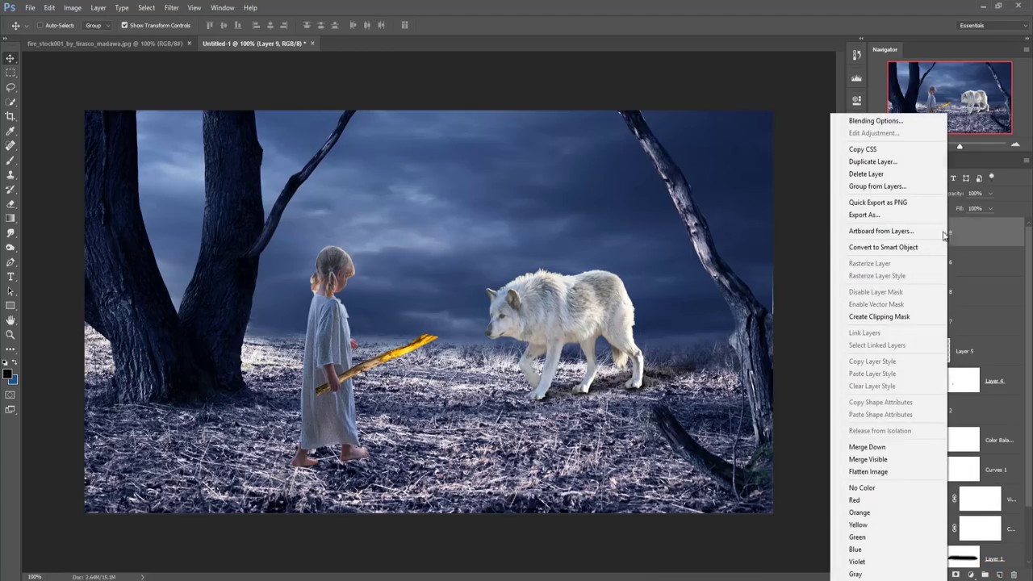
left_click(888, 317)
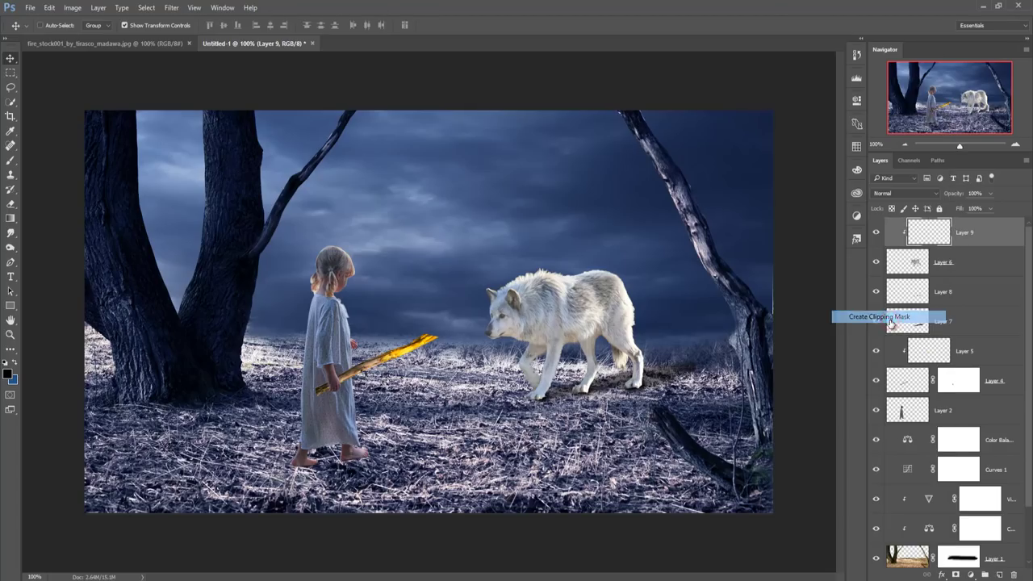
left_click(50, 7)
left_click(85, 167)
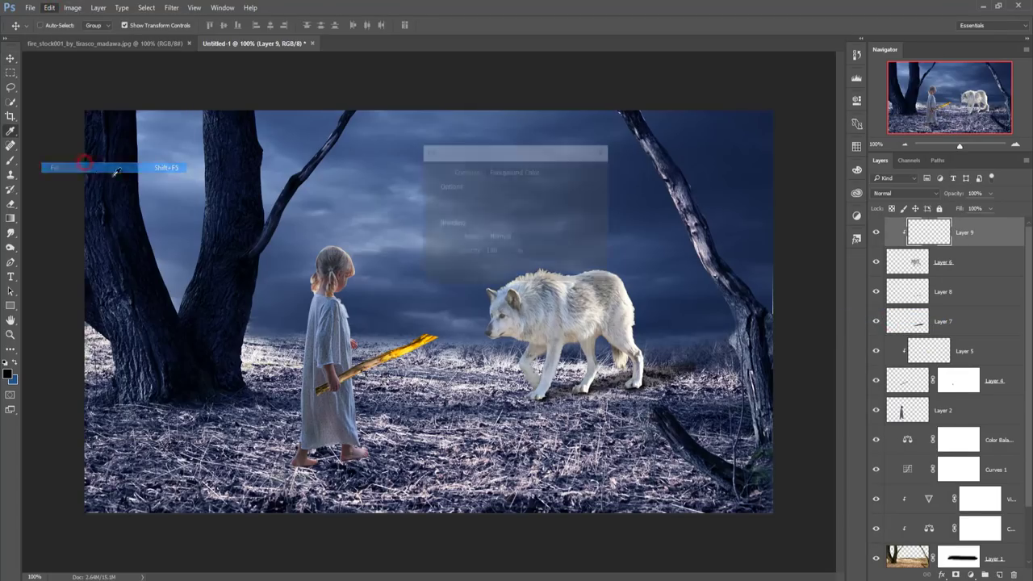
left_click(523, 172)
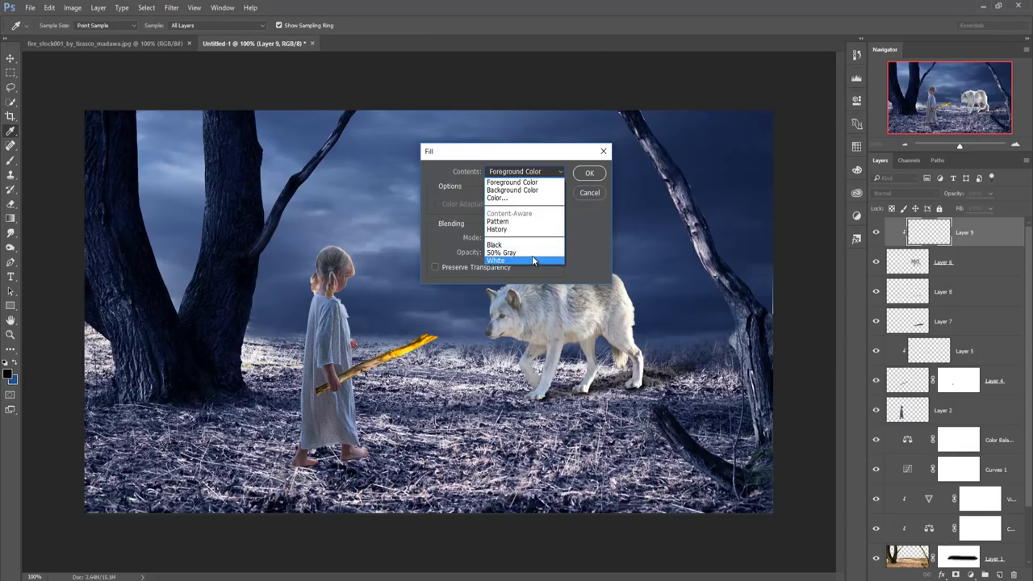
left_click(532, 254)
left_click(589, 173)
key("v")
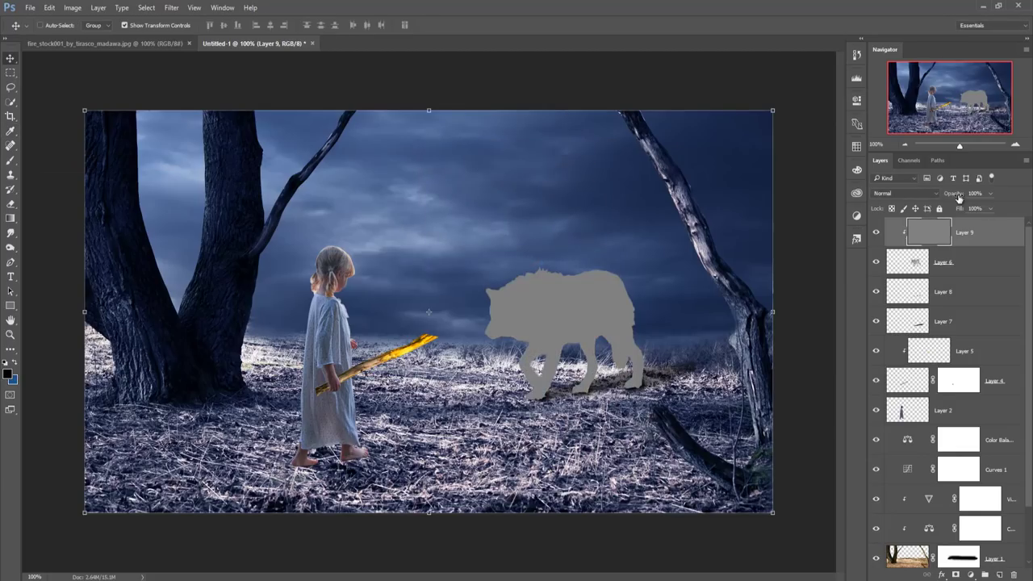
left_click(936, 194)
left_click(904, 301)
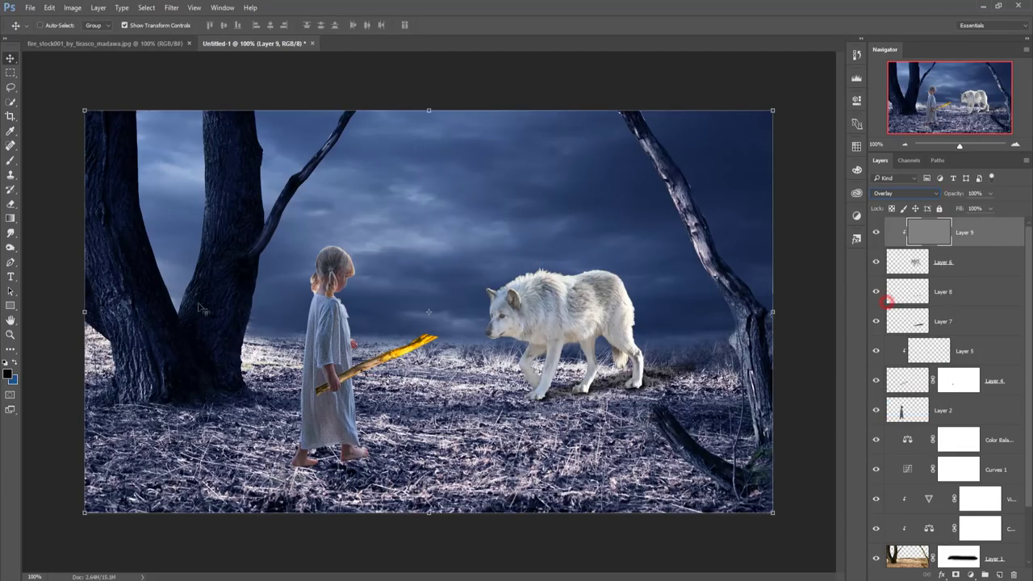
- Burn darker shading into the fur on the wolf's neck and head
left_click(11, 247)
left_click(44, 257)
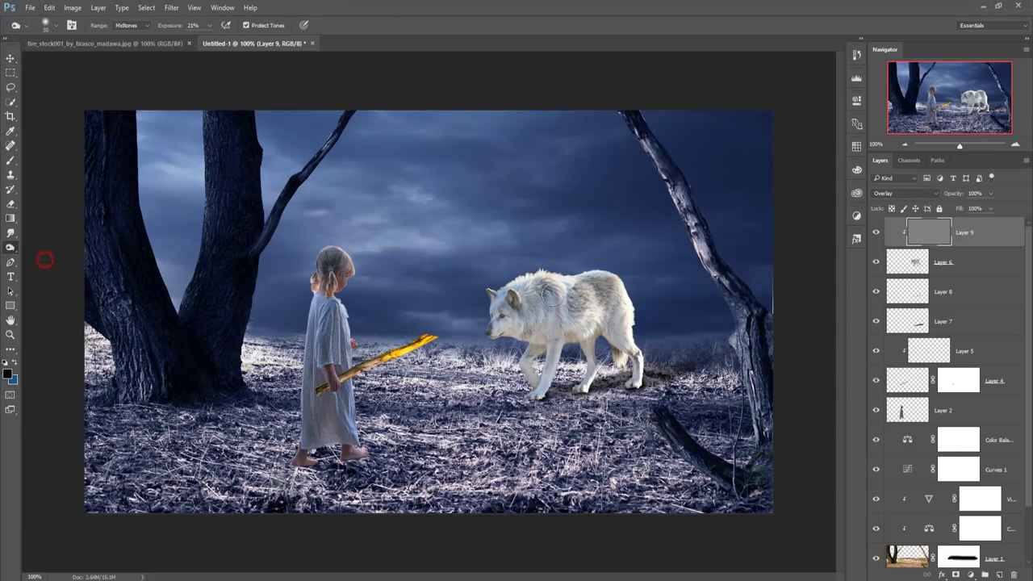
mouse_move(527, 284)
left_mouse_down()
mouse_move(592, 314)
mouse_move(633, 316)
mouse_move(582, 310)
mouse_move(497, 330)
mouse_move(583, 308)
left_mouse_up()
left_click(10, 58)
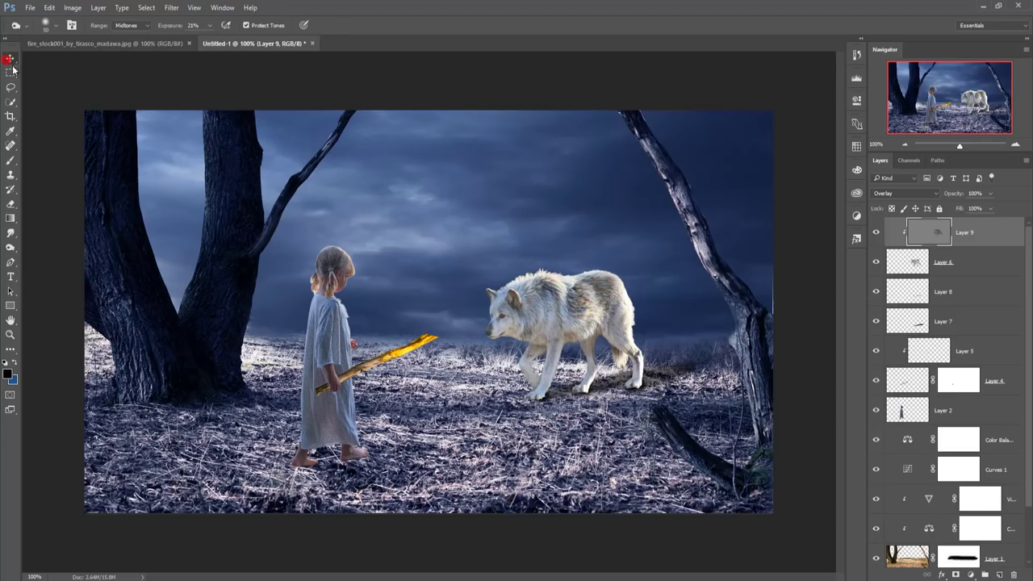
- Add Layer 10 clipped above Layer 9, with a grey brush at 14% opacity
right_click(971, 240)
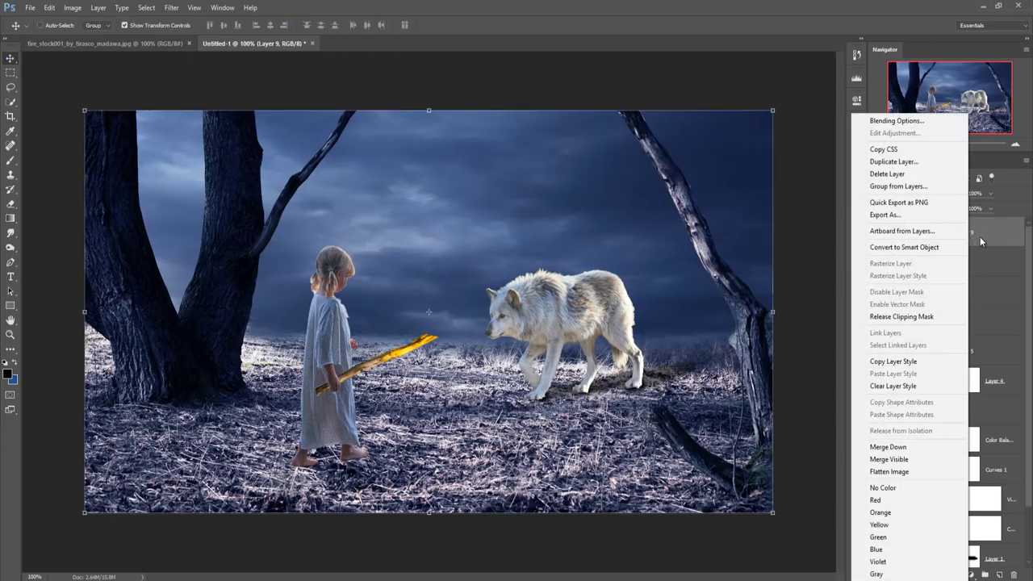
left_click(980, 235)
left_click(999, 574)
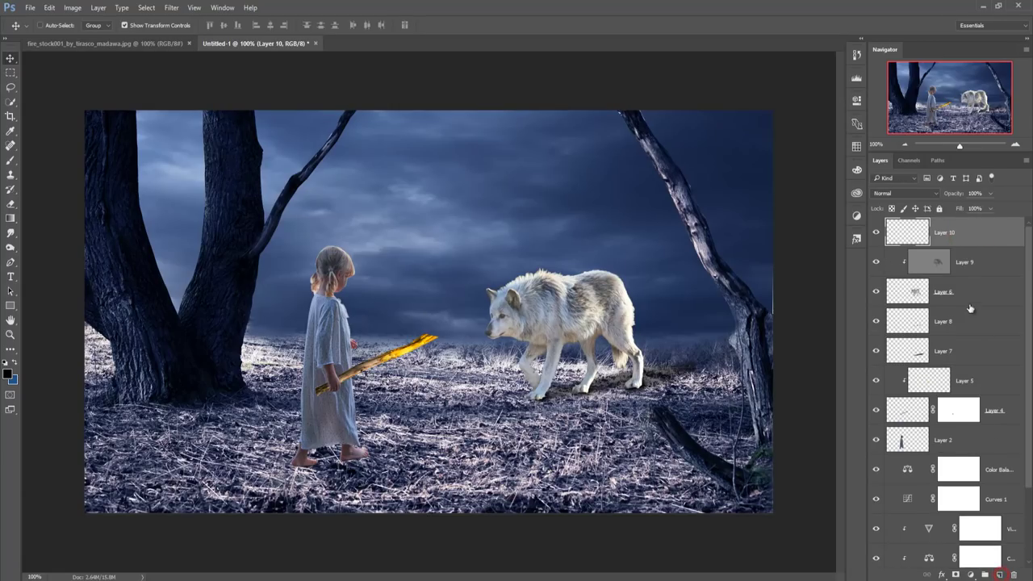
left_click(16, 161)
left_click(7, 373)
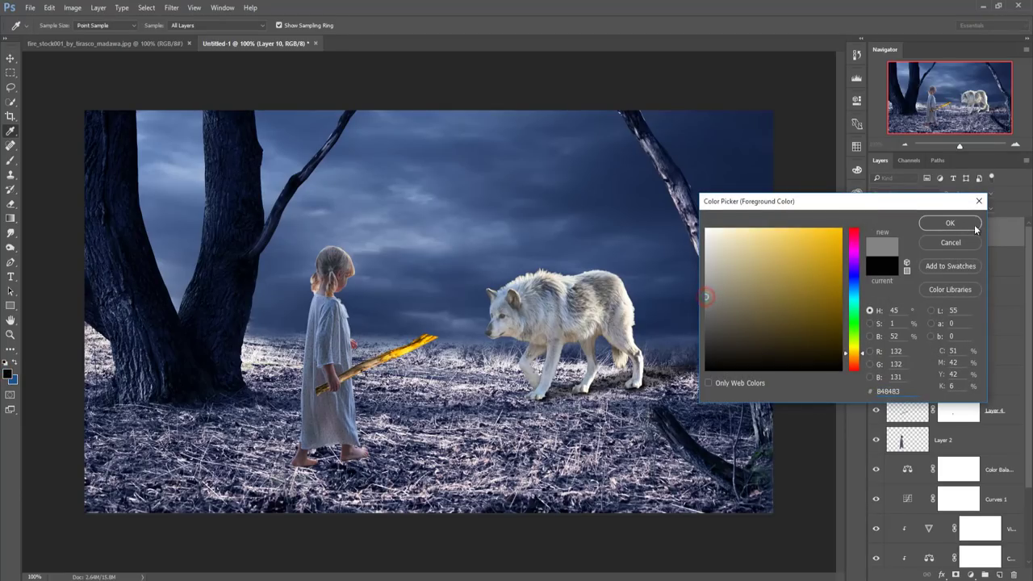
left_click(950, 222)
left_click(934, 194)
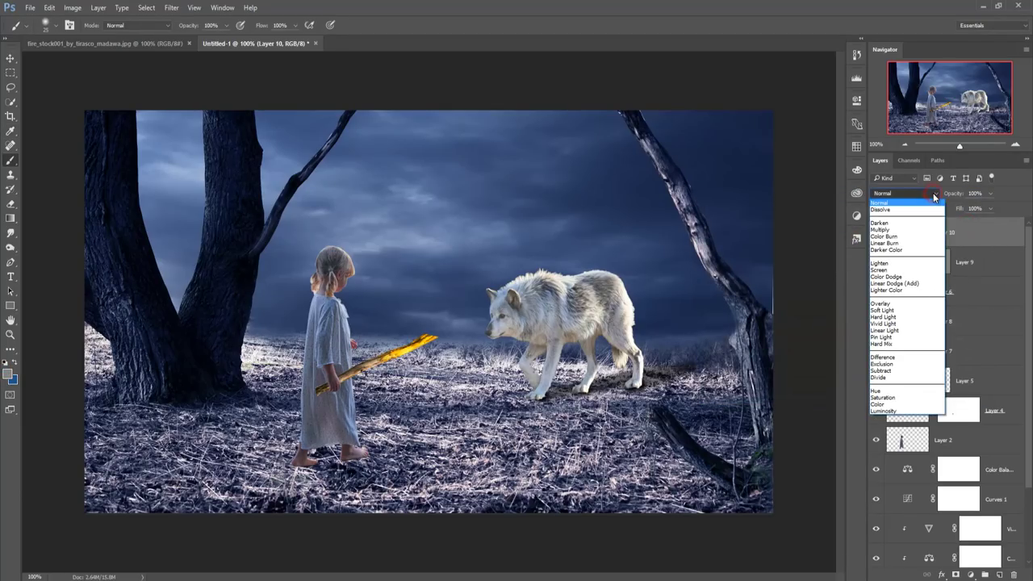
left_click(934, 194)
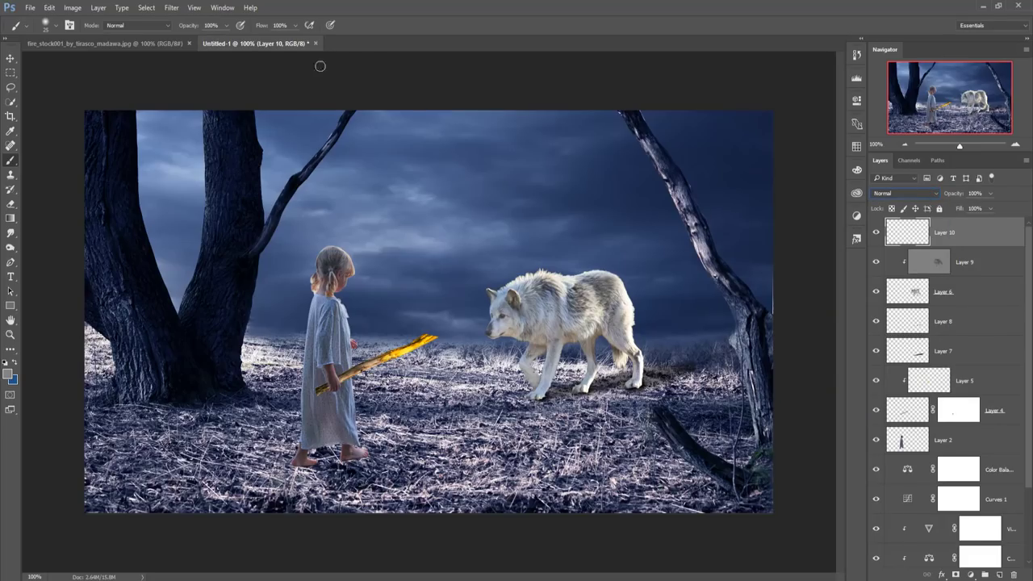
left_click(226, 26)
right_click(954, 233)
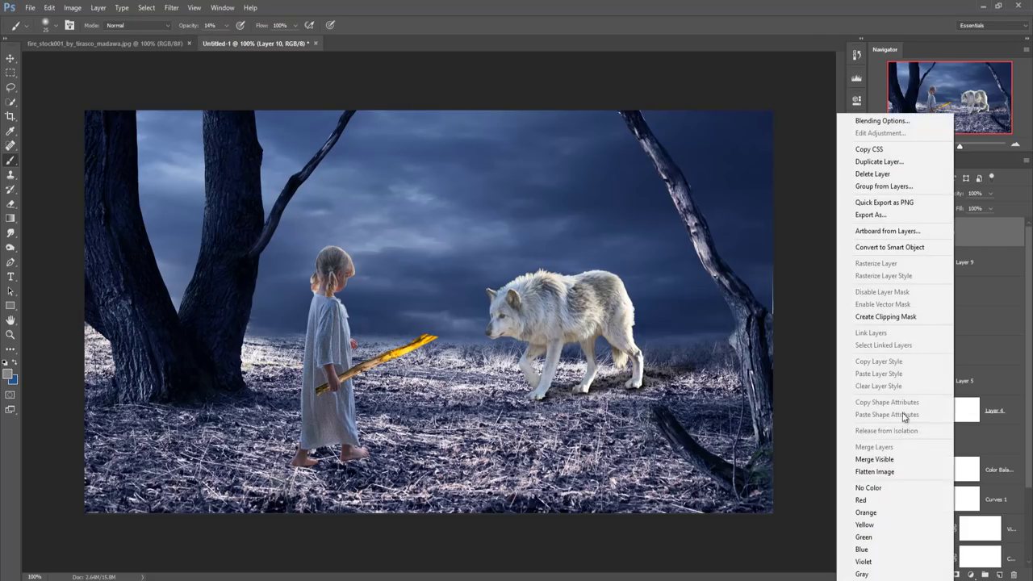
left_click(903, 322)
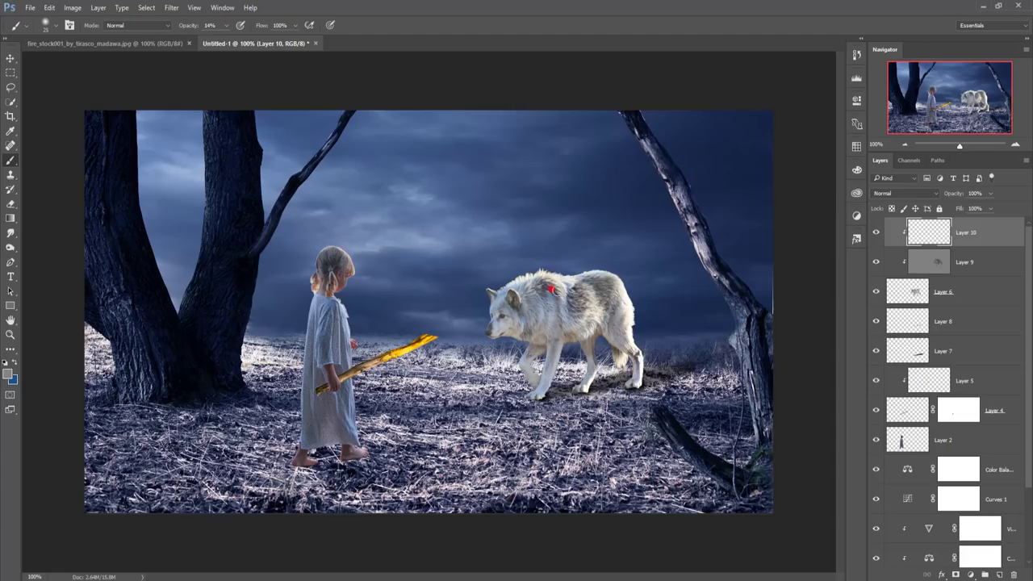
- Brush soft grey shading over the wolf's back, chest, shoulder and legs
mouse_move(551, 289)
left_mouse_down()
mouse_move(568, 315)
mouse_move(572, 277)
mouse_move(623, 282)
mouse_move(636, 363)
left_mouse_up()
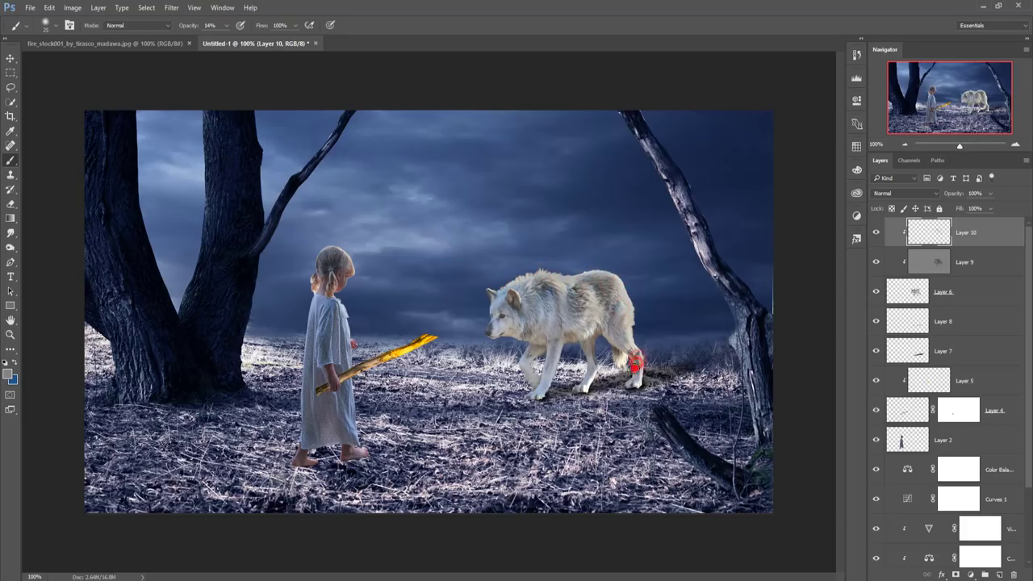
mouse_move(585, 333)
left_mouse_down()
mouse_move(546, 304)
mouse_move(554, 346)
mouse_move(593, 375)
mouse_move(630, 361)
mouse_move(627, 293)
left_mouse_up()
mouse_move(529, 356)
left_mouse_down()
mouse_move(541, 391)
mouse_move(555, 351)
mouse_move(589, 367)
left_mouse_up()
- Add clipped Layer 11 above Layer 1 and paint dark strokes across the foreground and around the figures
scroll(944, 323, "down", 3)
left_click(993, 494)
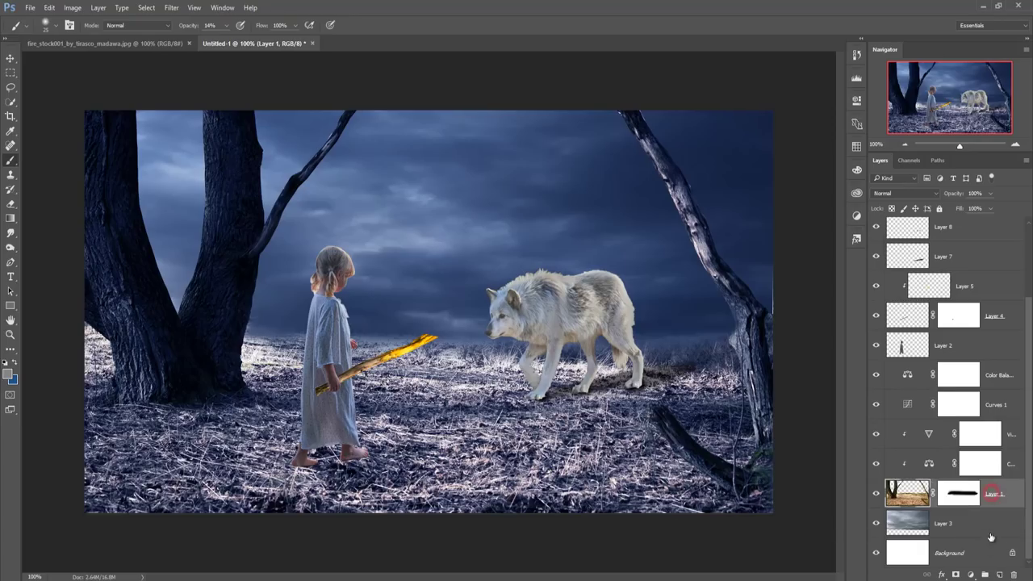
left_click(1000, 575)
left_click_drag(929, 494, 929, 421)
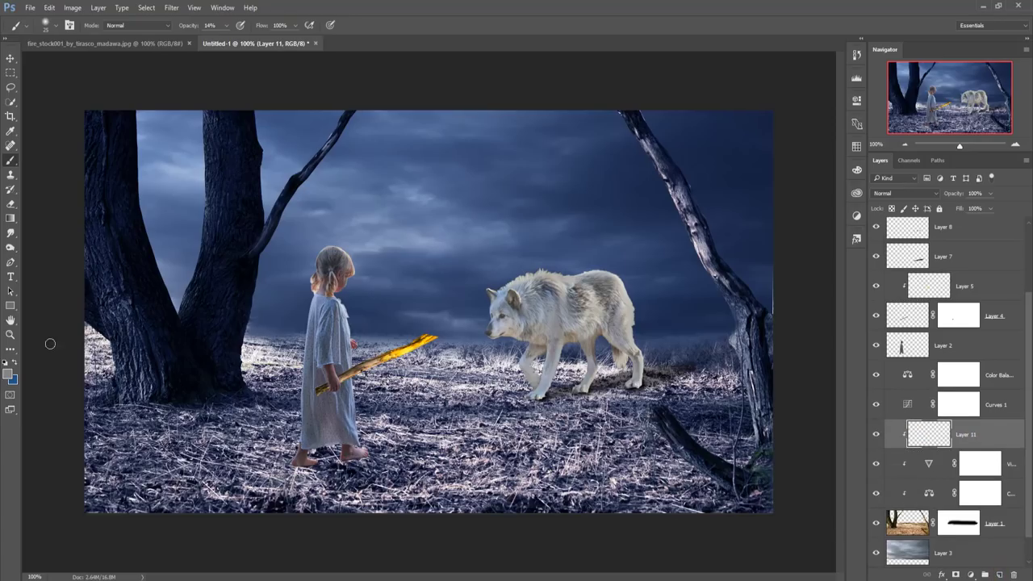
mouse_move(323, 493)
left_mouse_down()
mouse_move(88, 492)
mouse_move(231, 443)
mouse_move(369, 429)
mouse_move(404, 481)
left_mouse_up()
mouse_move(97, 489)
left_mouse_down()
mouse_move(434, 512)
mouse_move(438, 427)
mouse_move(669, 392)
mouse_move(555, 501)
left_mouse_up()
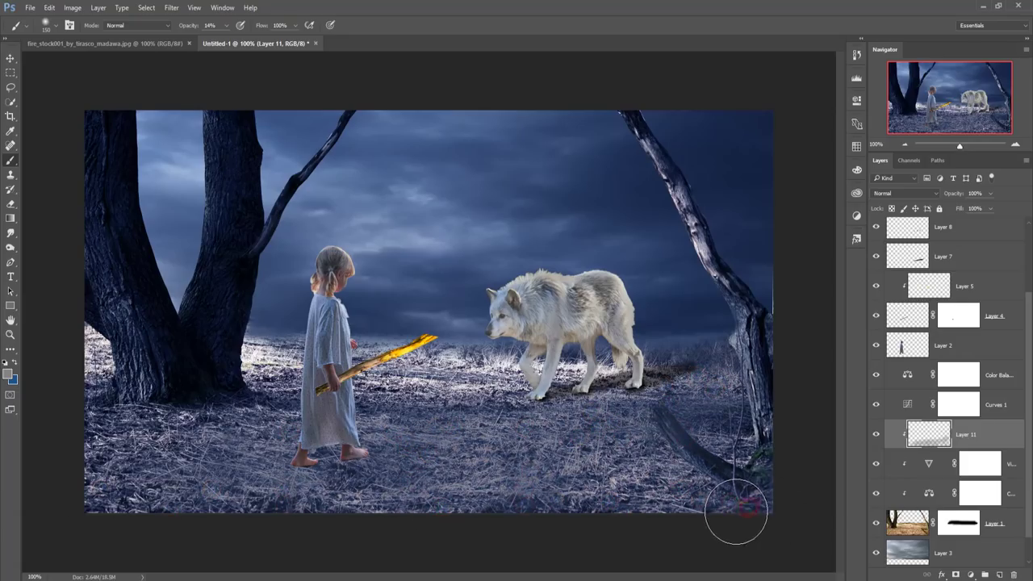
mouse_move(734, 512)
left_mouse_down()
mouse_move(496, 369)
mouse_move(83, 362)
mouse_move(719, 323)
mouse_move(750, 422)
mouse_move(706, 473)
left_mouse_up()
left_click(10, 57)
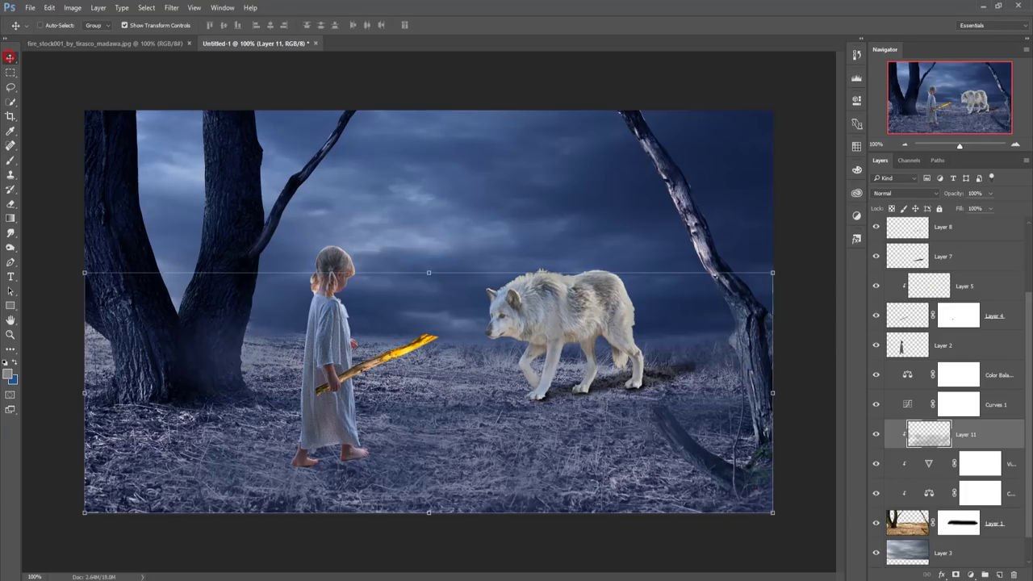
- Bring the fire_stock flame into the composite, scaled to about 24%, at the branch tip
left_click(113, 43)
mouse_move(119, 42)
left_mouse_down()
mouse_move(114, 103)
mouse_move(734, 116)
left_mouse_up()
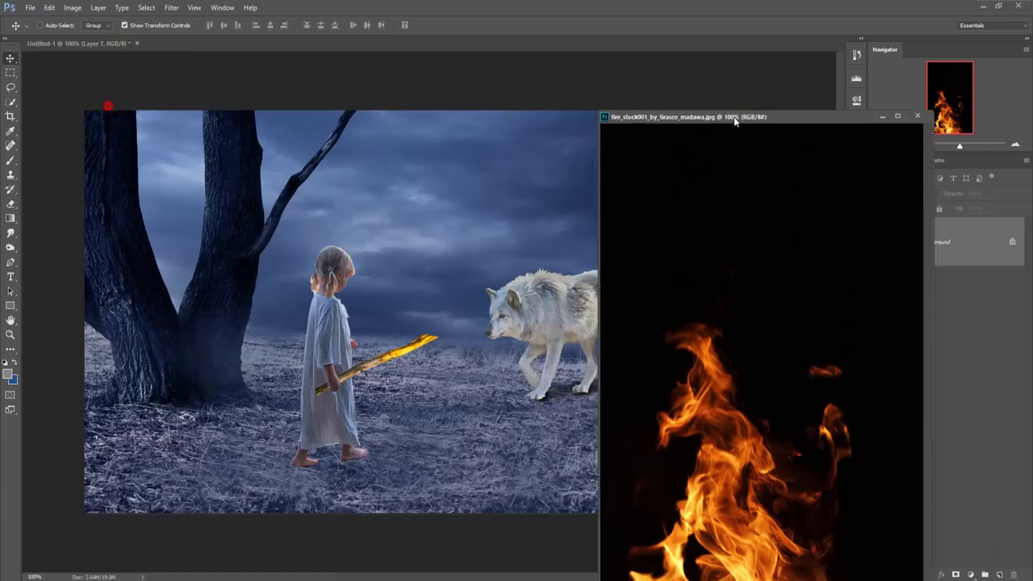
left_click(417, 309)
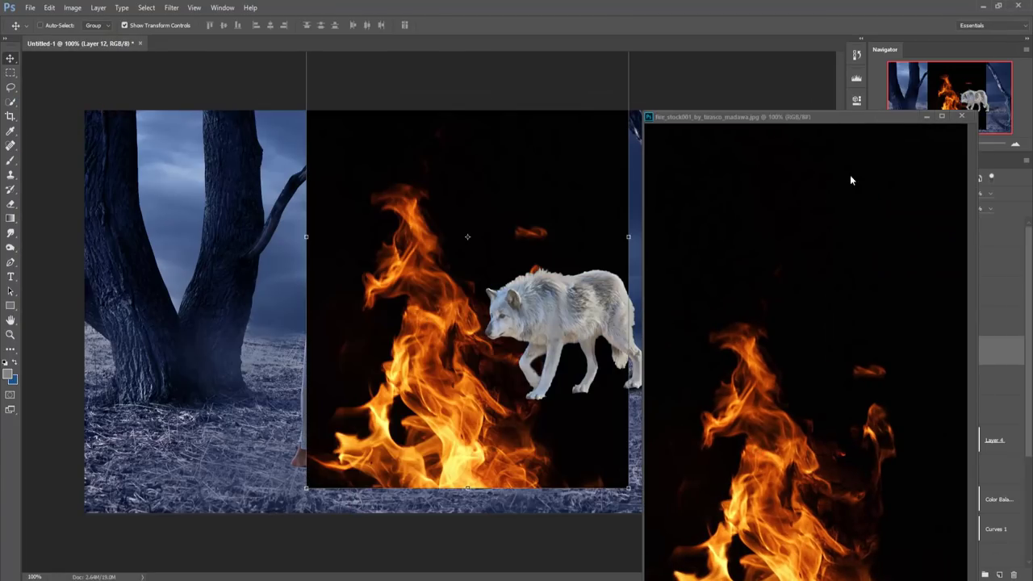
left_click(927, 117)
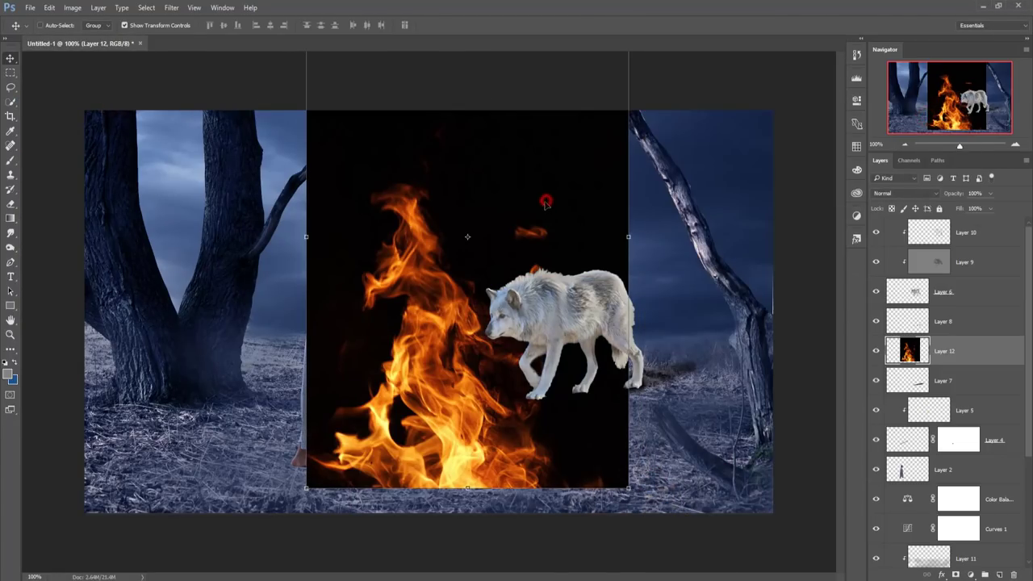
mouse_move(541, 202)
left_mouse_down()
mouse_move(482, 274)
mouse_move(517, 194)
left_mouse_up()
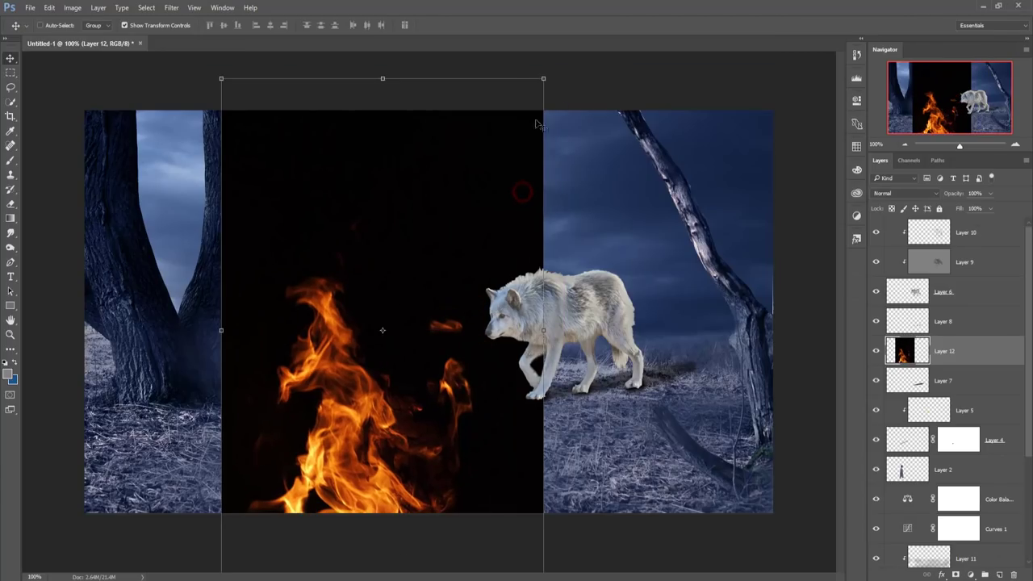
left_click_drag(546, 79, 420, 271)
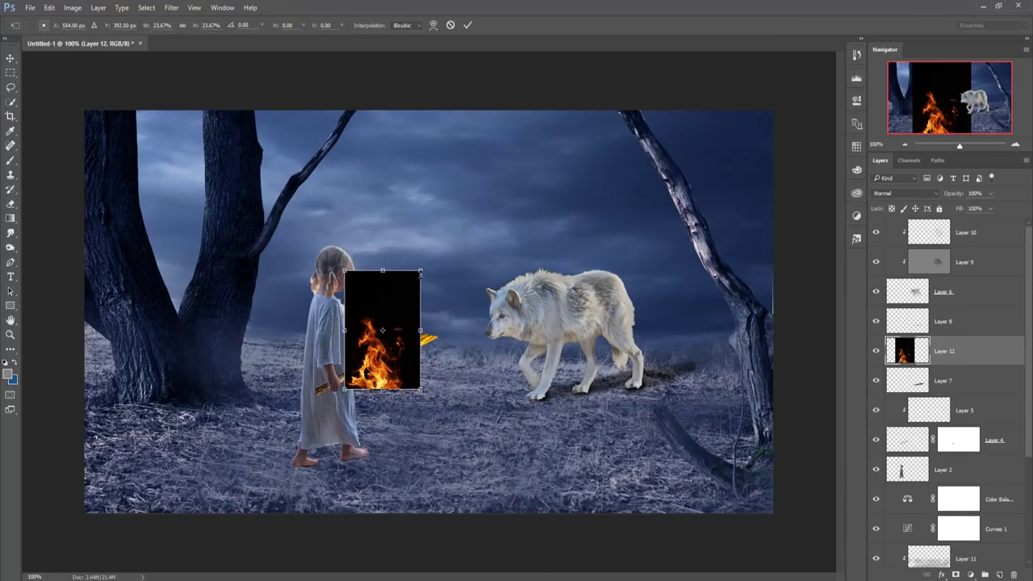
left_click_drag(399, 357, 428, 321)
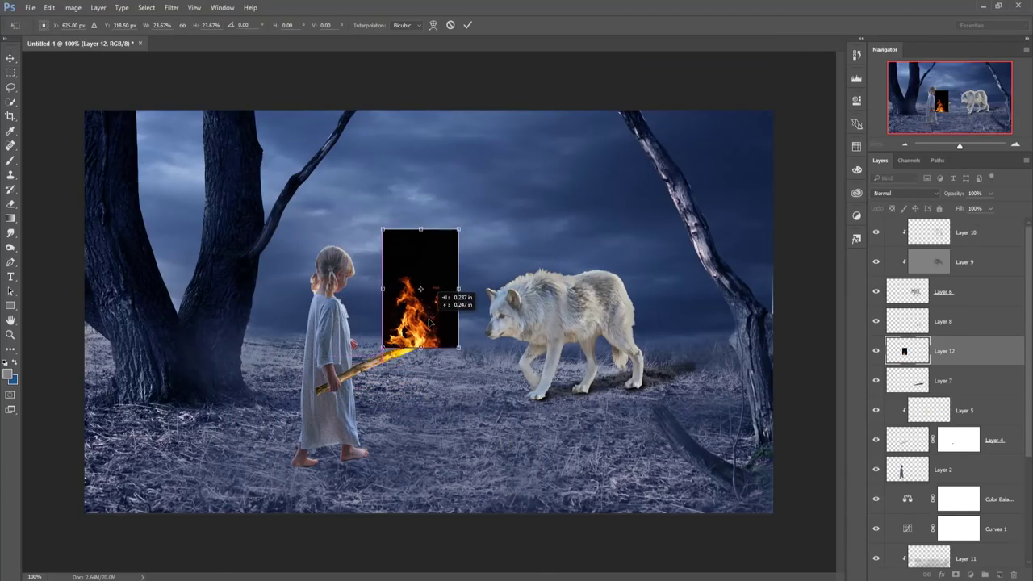
left_click_drag(434, 319, 434, 319)
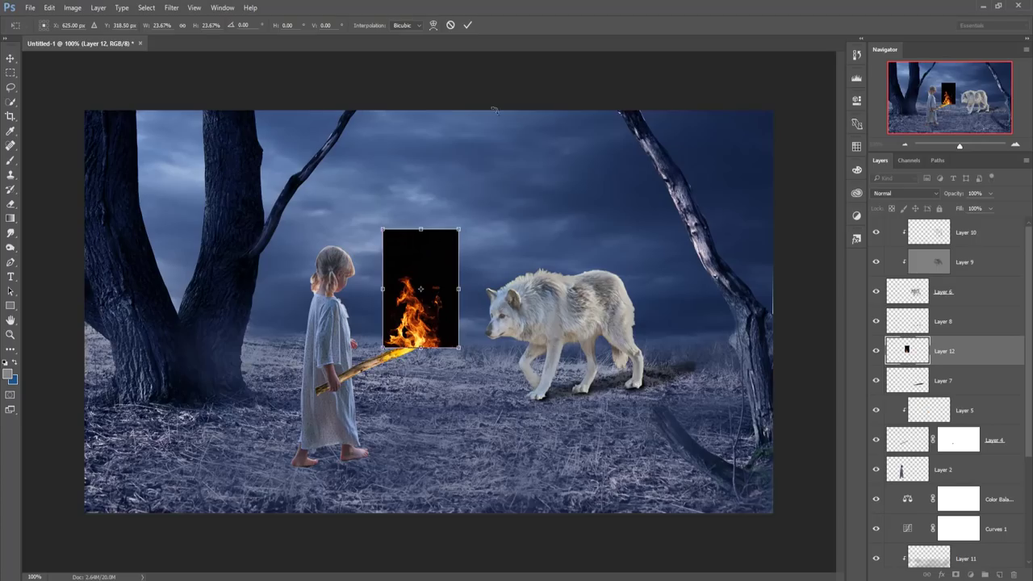
left_click(468, 26)
- Set the flame layer to Screen blending and warp its base along the stick
left_click(937, 194)
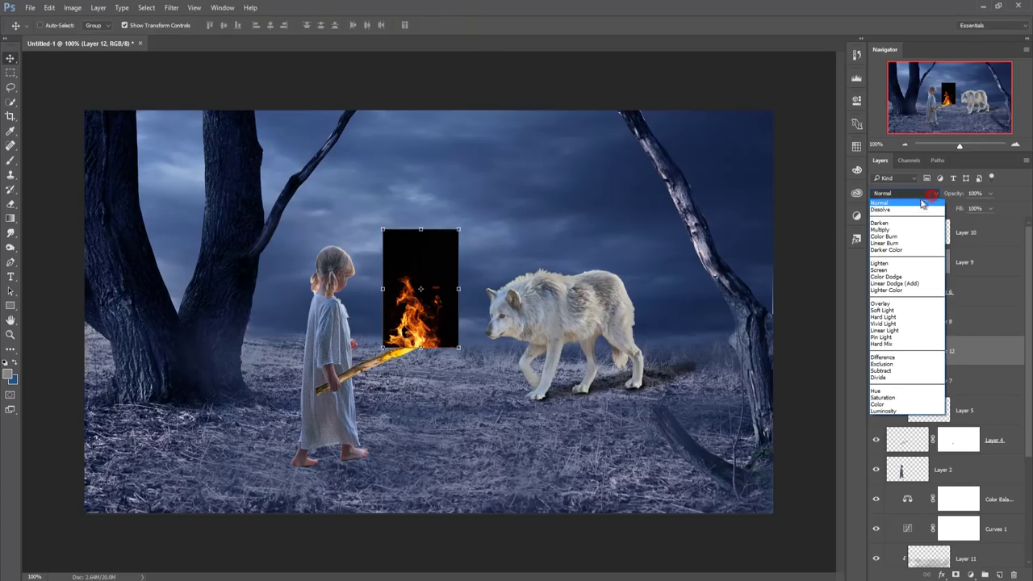
left_click(900, 273)
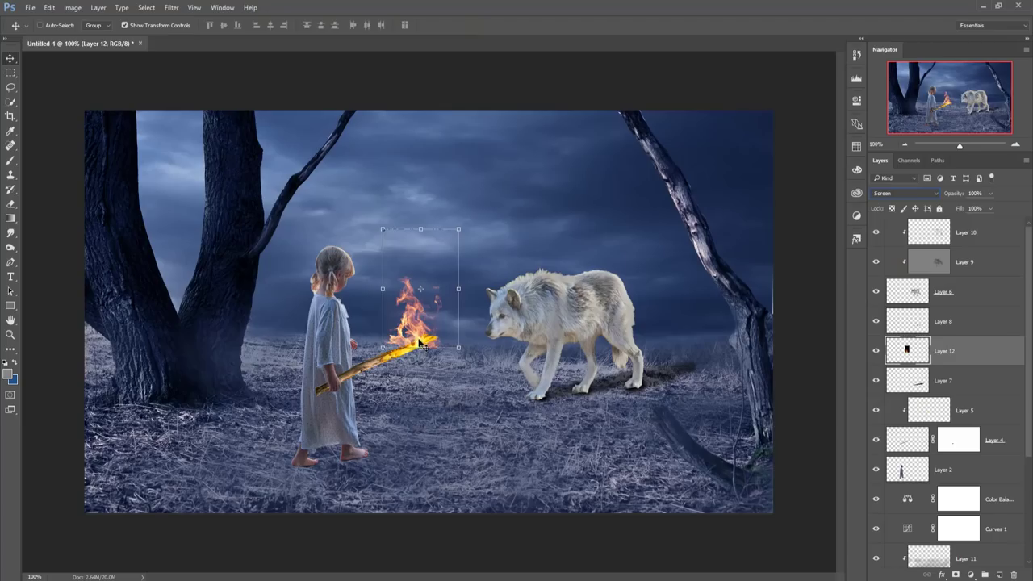
left_click_drag(421, 345, 426, 328)
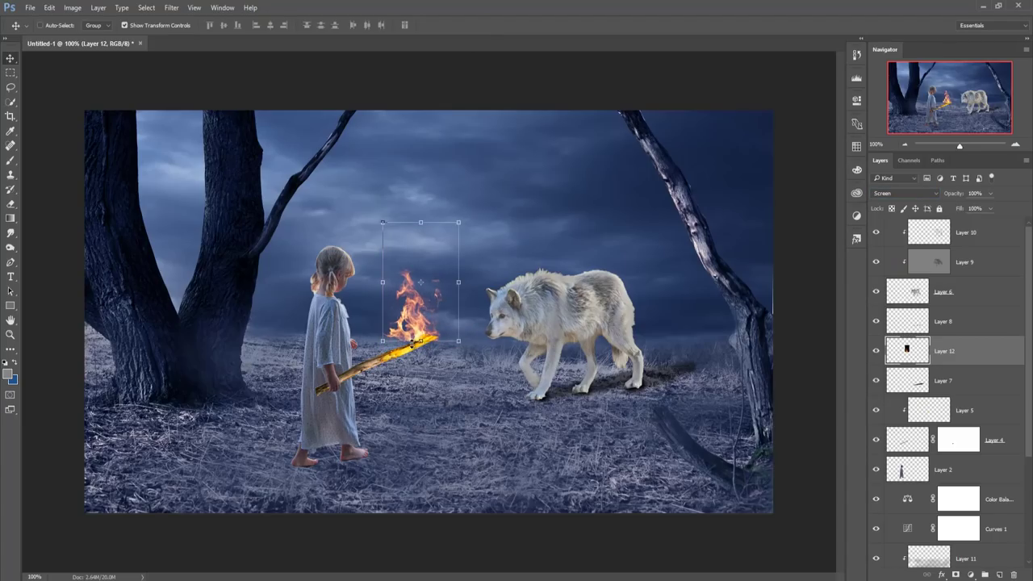
left_click(50, 8)
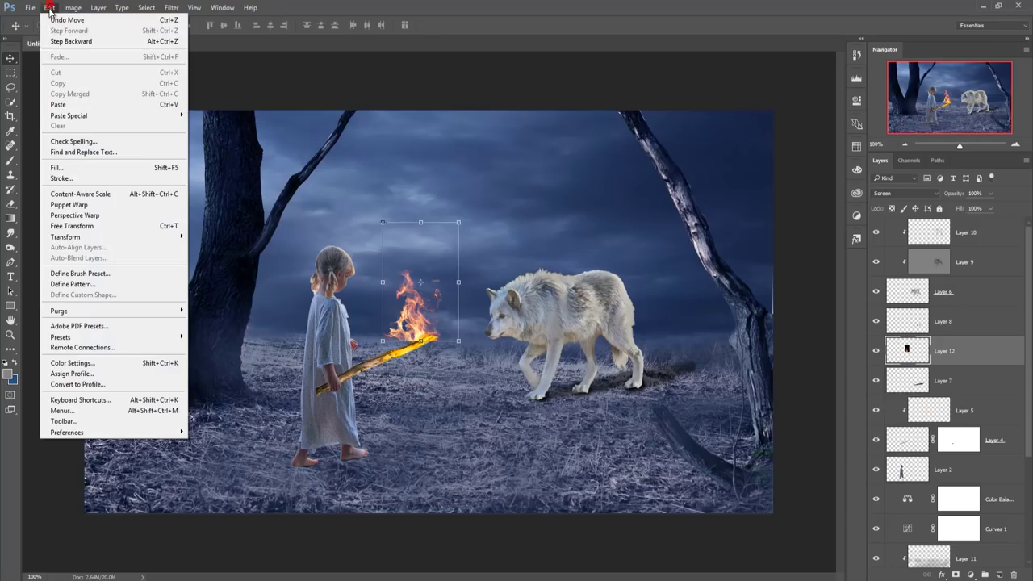
mouse_move(66, 236)
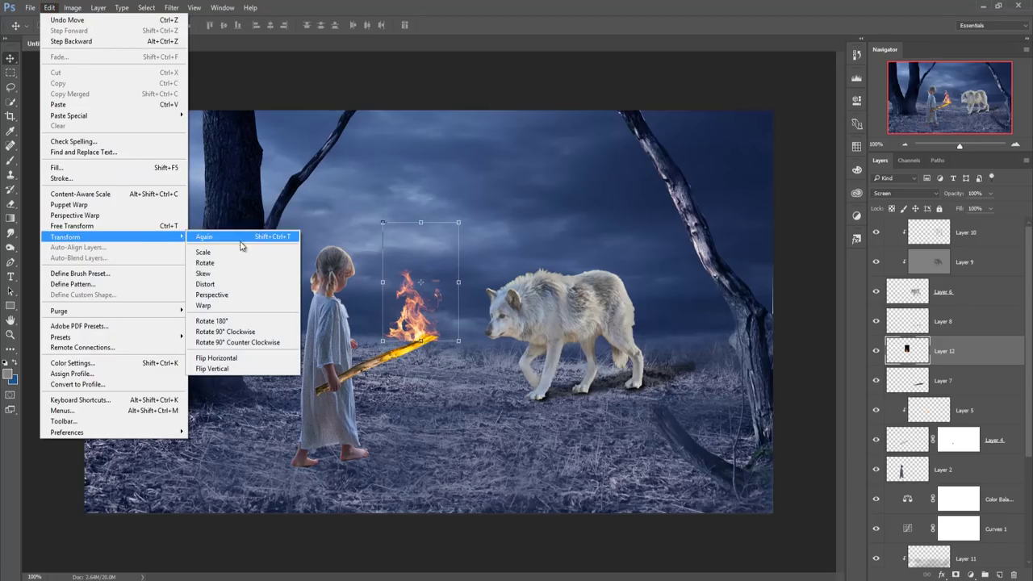
left_click(224, 312)
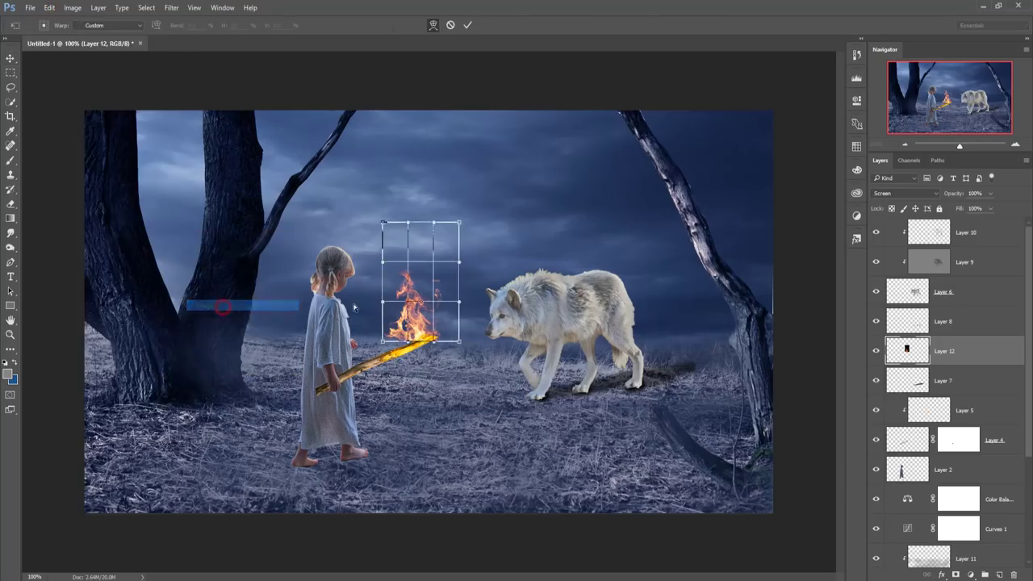
left_click_drag(396, 341, 449, 342)
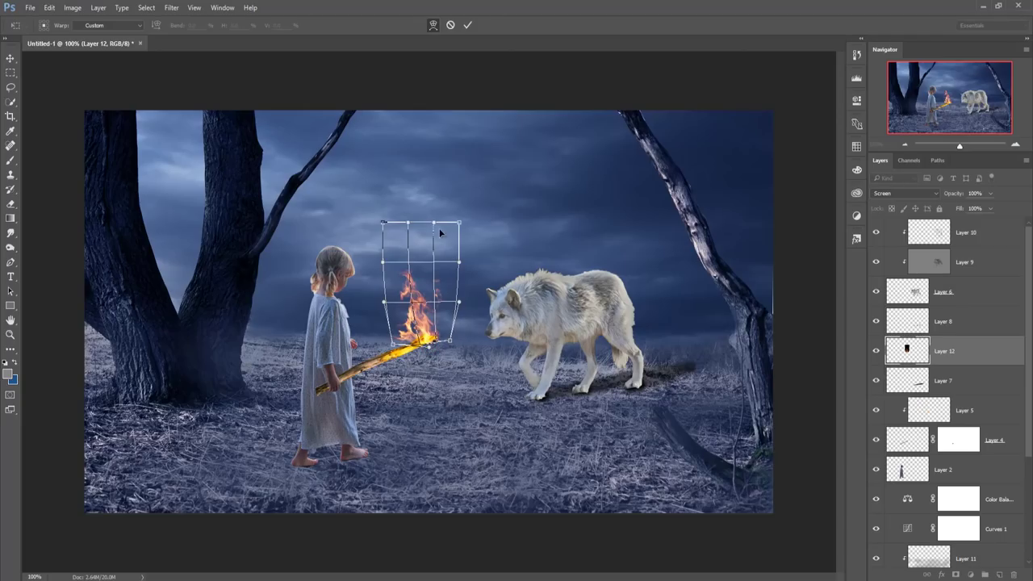
left_click(468, 25)
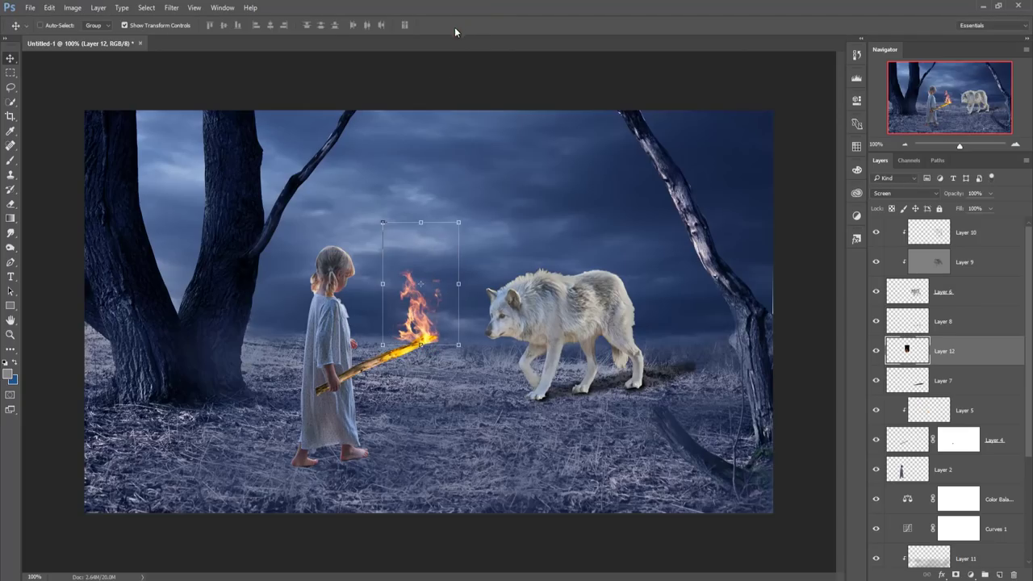
left_click(969, 499)
scroll(1024, 407, "down", 5)
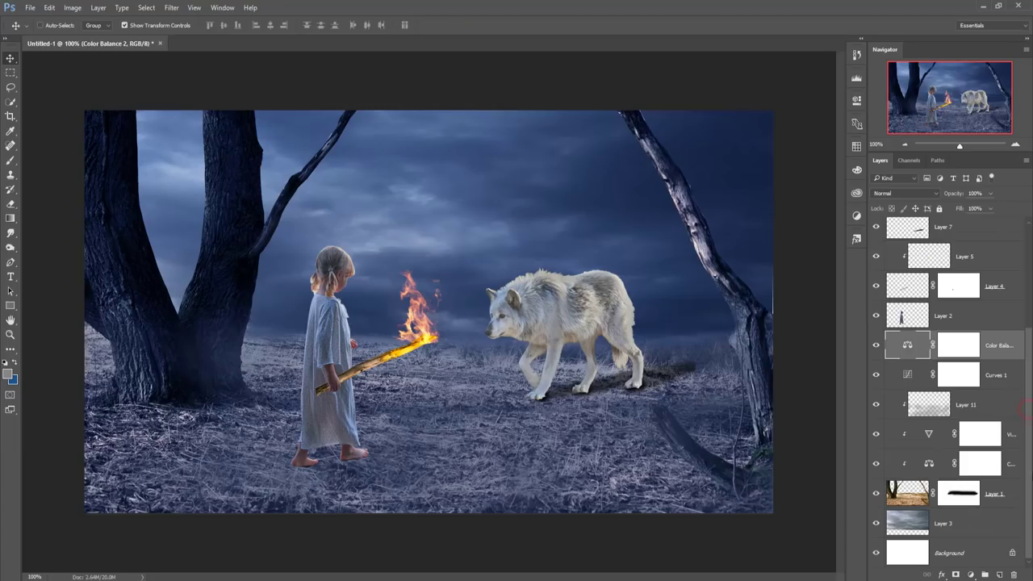
- Add a new Layer 13 above Layer 3 and set up a large soft brush at 14% opacity
left_click(1003, 522)
left_click(998, 573)
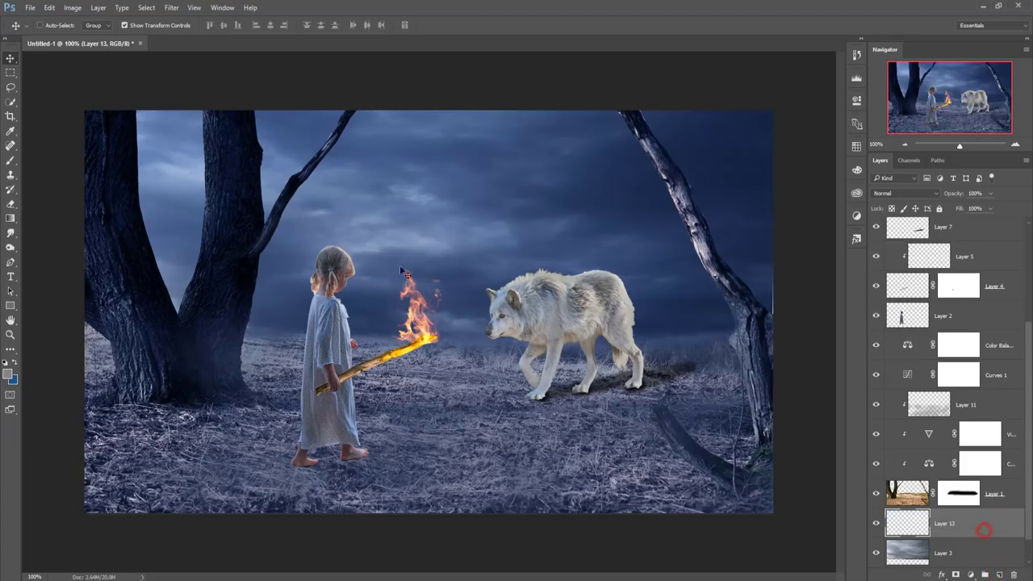
left_click(11, 161)
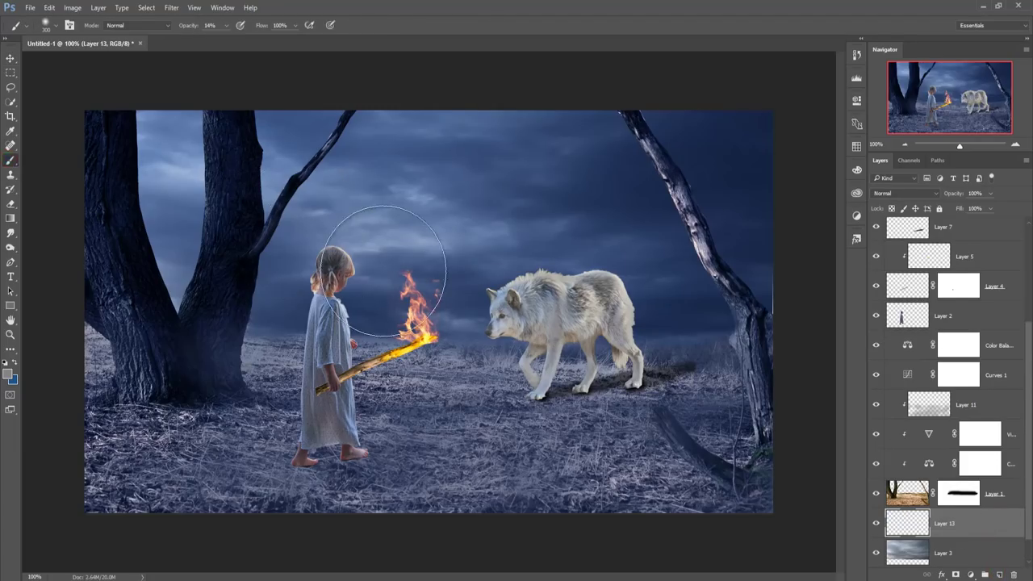
left_click(188, 303)
left_click(234, 300)
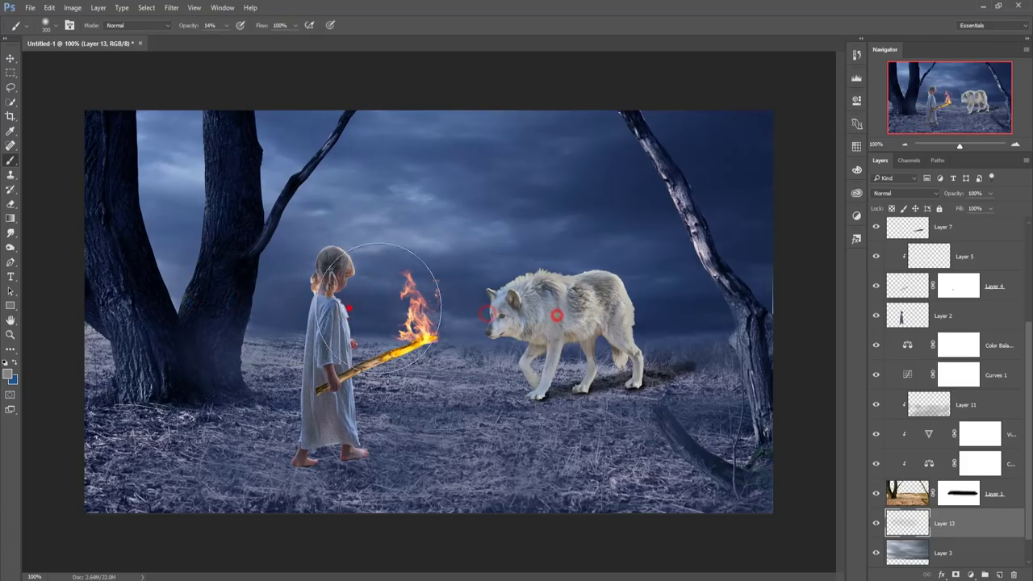
- Dab soft haze near the flame and across the sky
left_click(426, 270)
left_click(173, 185)
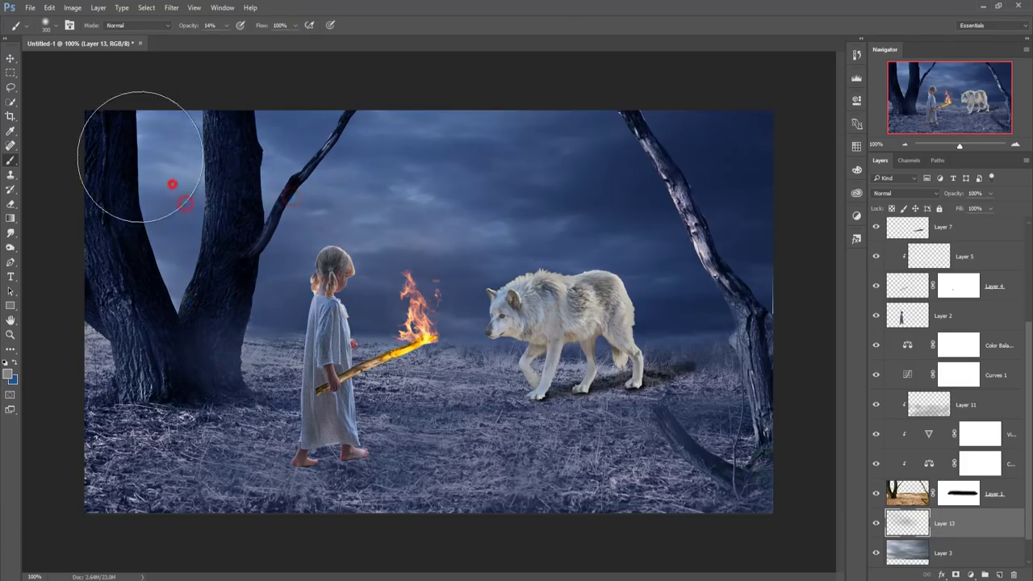
left_click(478, 157)
left_click(280, 156)
left_click(664, 156)
- Paint soft haze sweeping from the right tree toward the wolf
left_click(780, 162)
left_click(729, 295)
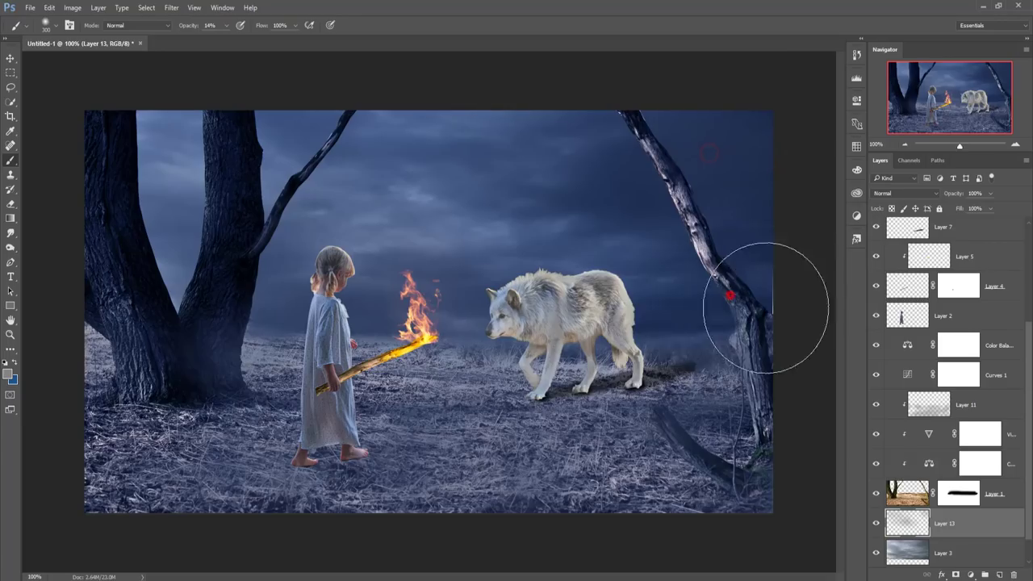
left_click(692, 349)
left_click(600, 353)
left_click(529, 313)
left_click(465, 260)
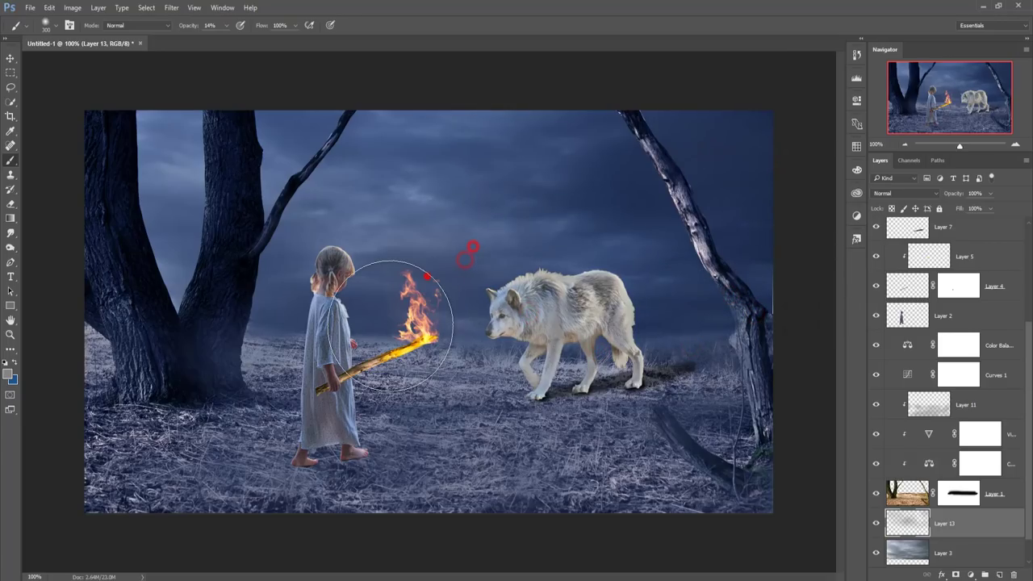
- Paint soft haze around the right tree's base
left_click(634, 364)
left_click(823, 346)
left_click(721, 358)
left_click(786, 358)
left_click(745, 363)
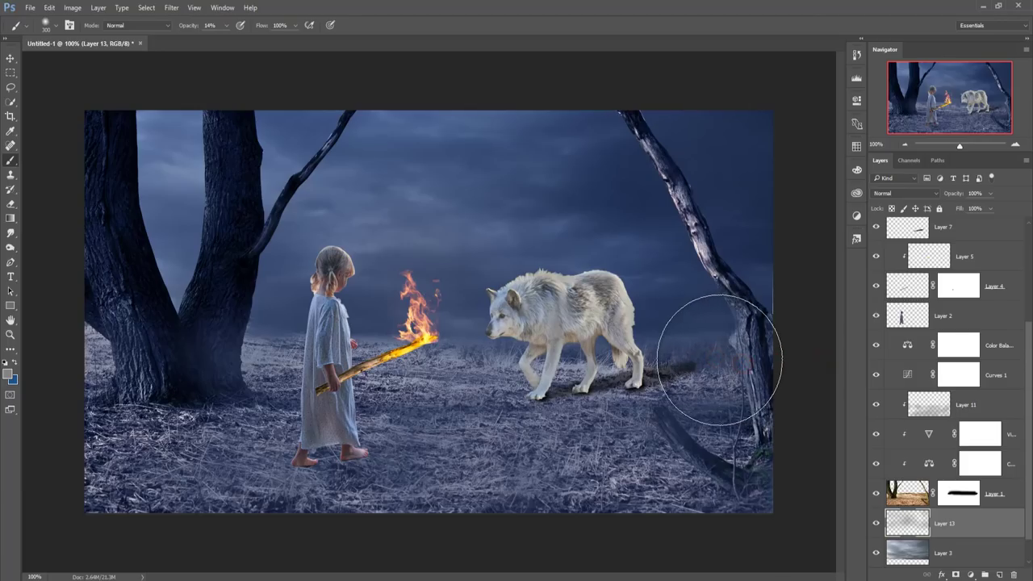
left_click(11, 58)
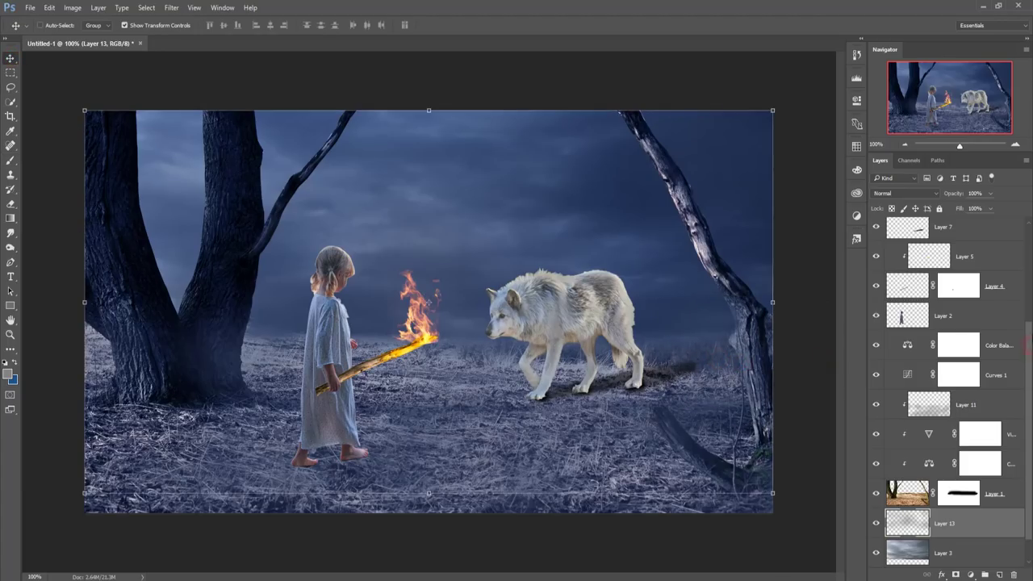
- Select the girl's layer, Layer 2, in the Layers panel
left_click_drag(1031, 351, 1030, 256)
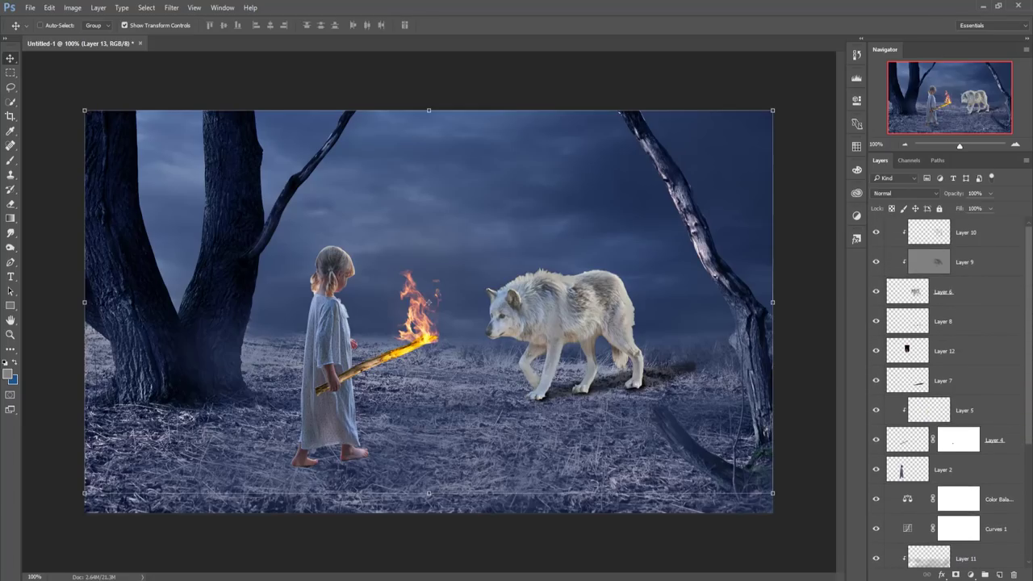
left_click(909, 295)
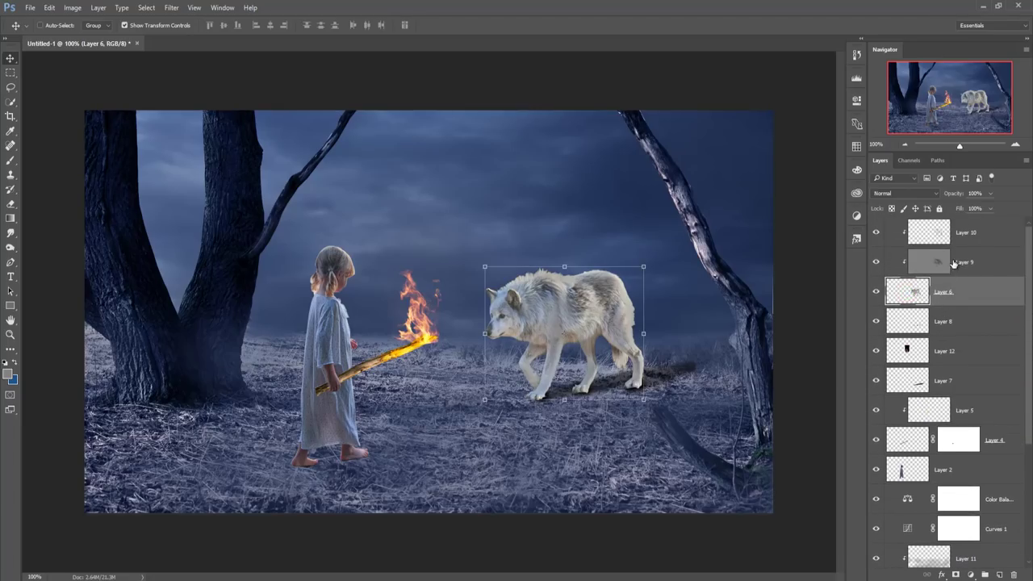
left_click(966, 234)
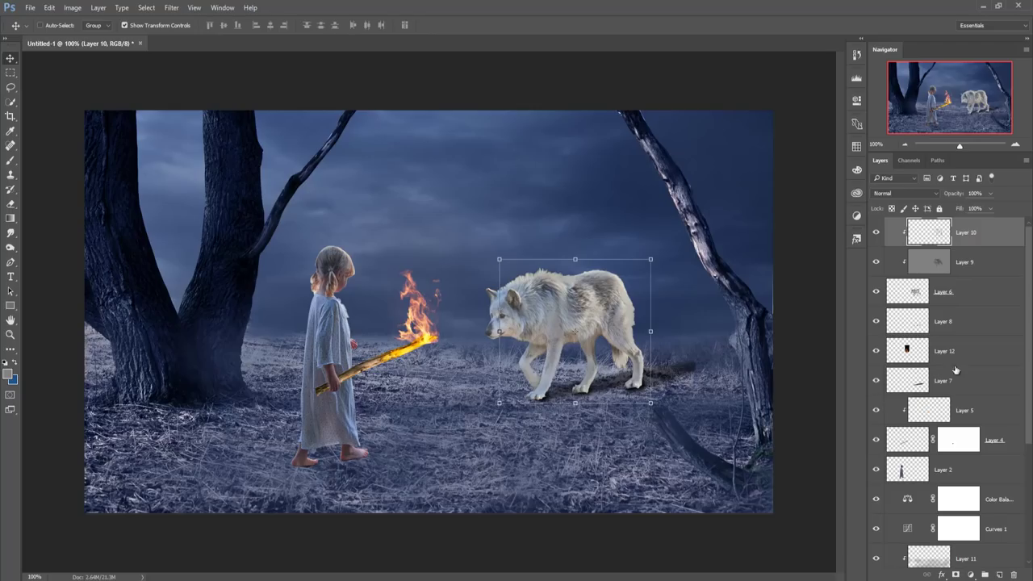
scroll(930, 379, "down", 3)
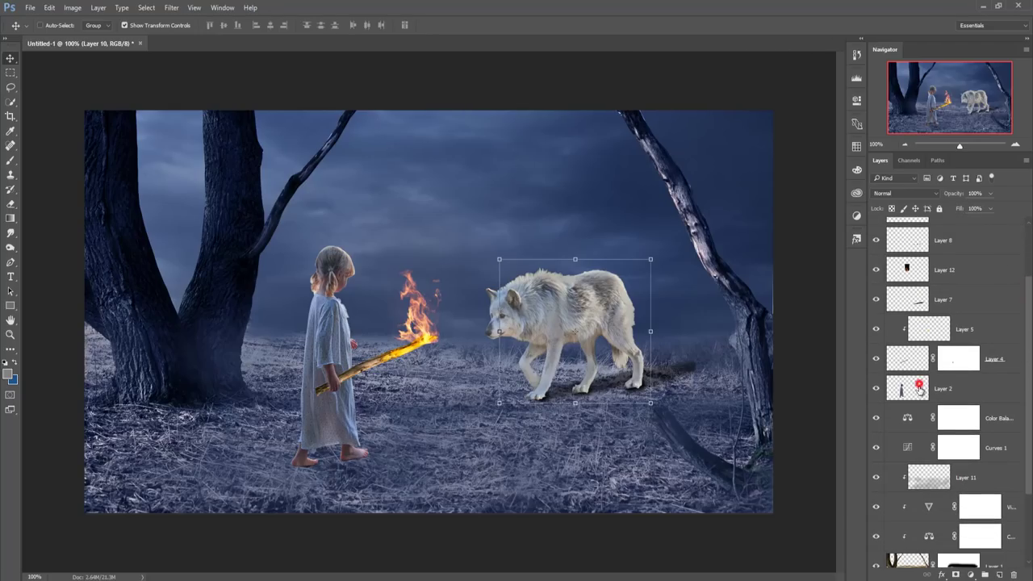
left_click(919, 388)
- Choose the grass-shaped brush preset and shrink it below 40 px, zoomed in on the girl's feet
left_click(11, 160)
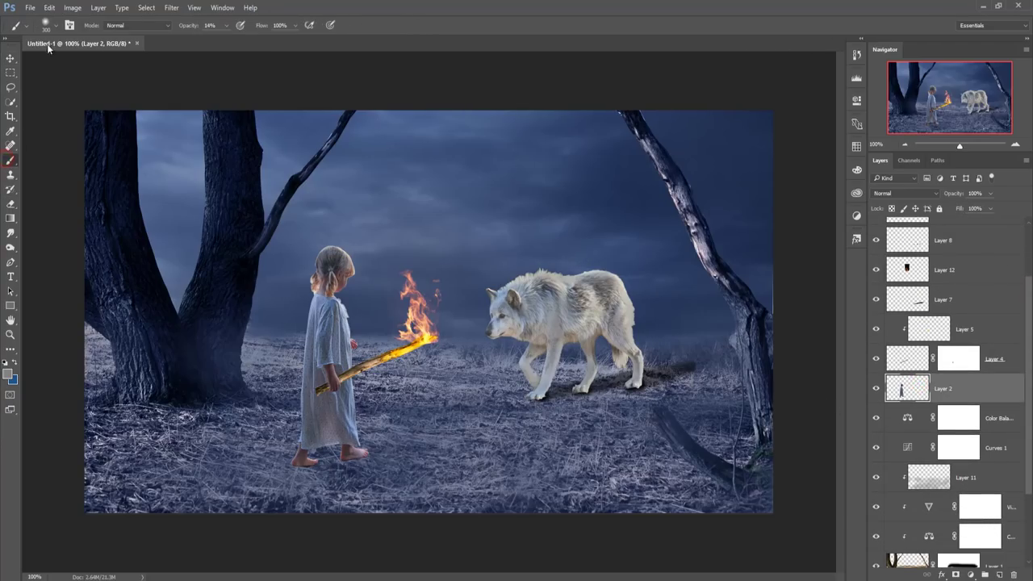
left_click(56, 26)
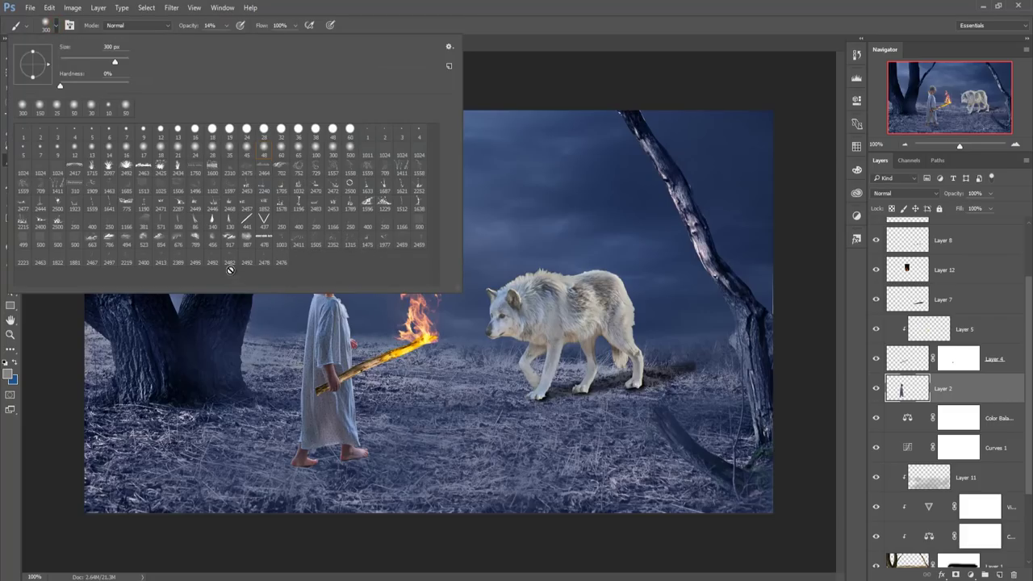
left_click(384, 240)
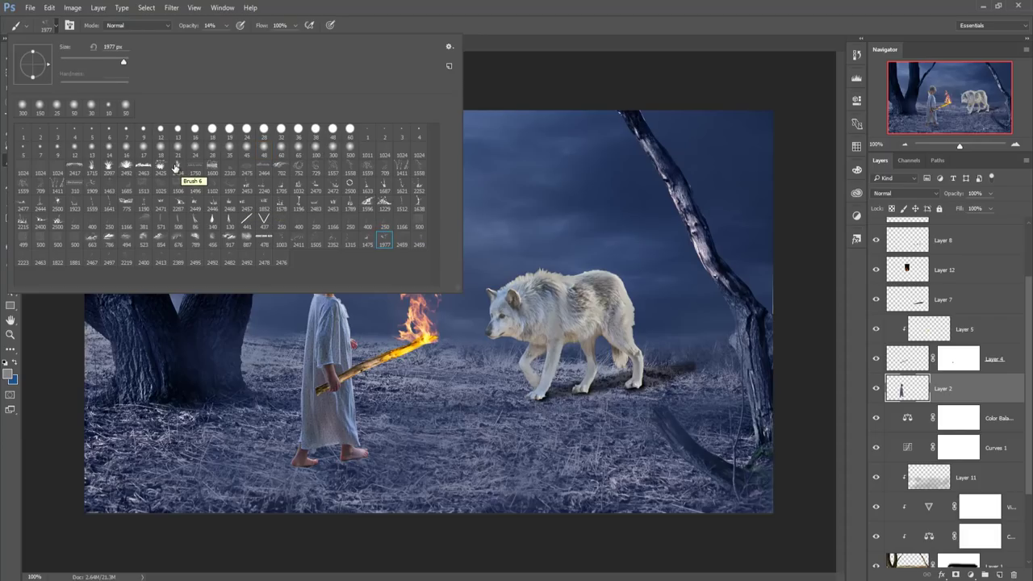
left_click(177, 168)
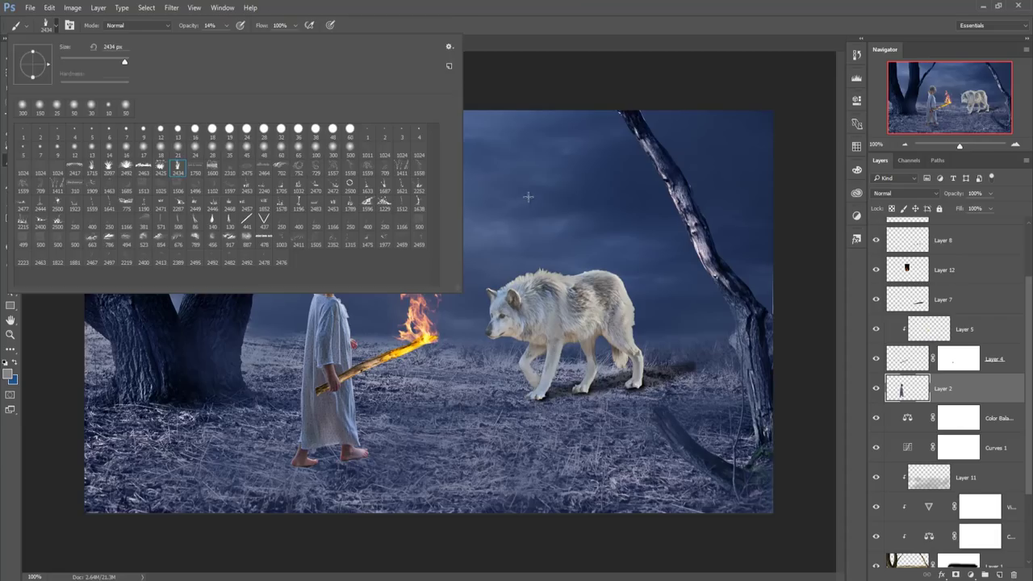
left_click(572, 4)
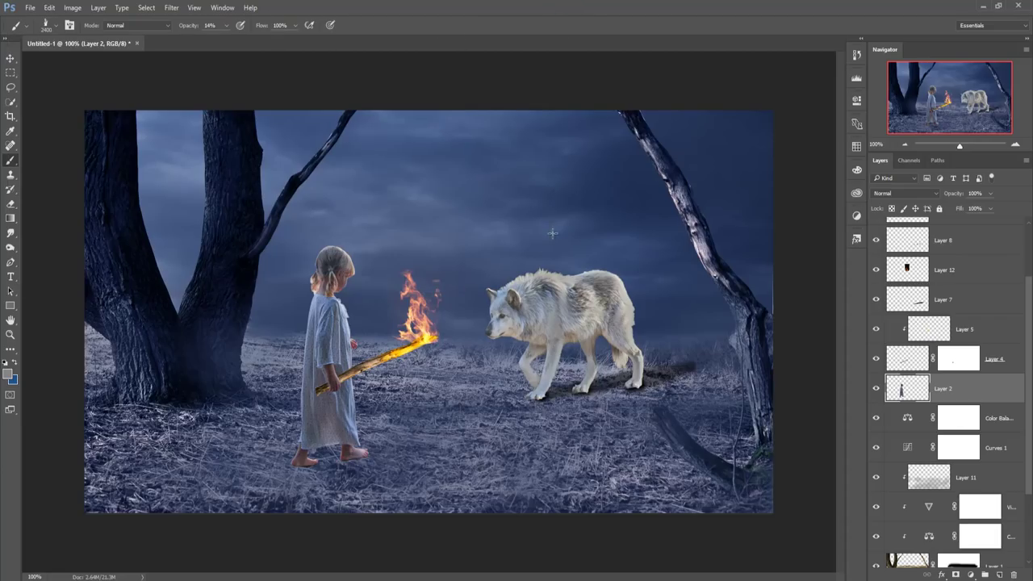
key("bracketleft")
key("bracketleft")
key("bracketleft")
key("bracketleft")
key("bracketleft")
key("bracketleft")
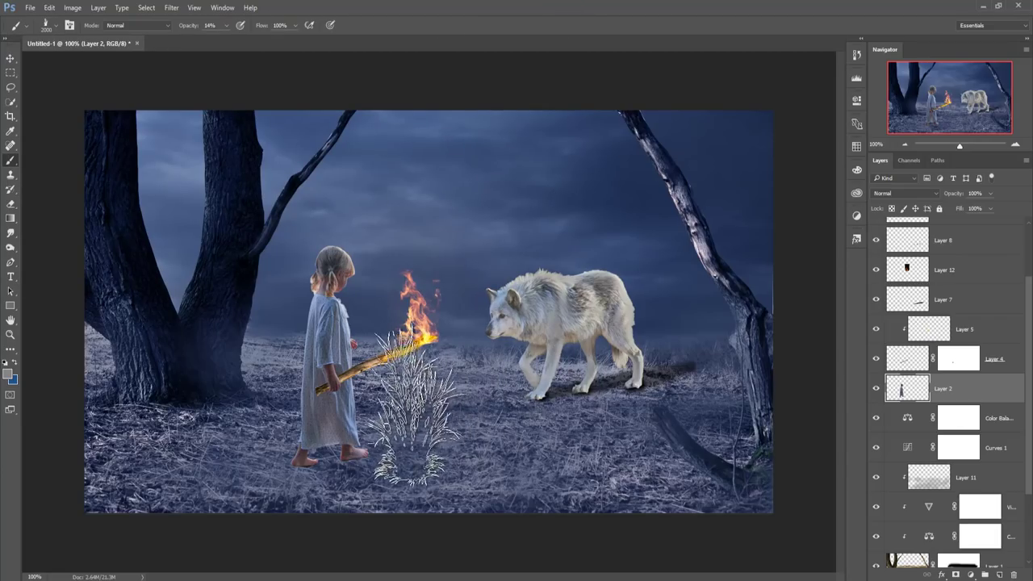
key("bracketleft")
key("bracketleft")
key("bracketleft")
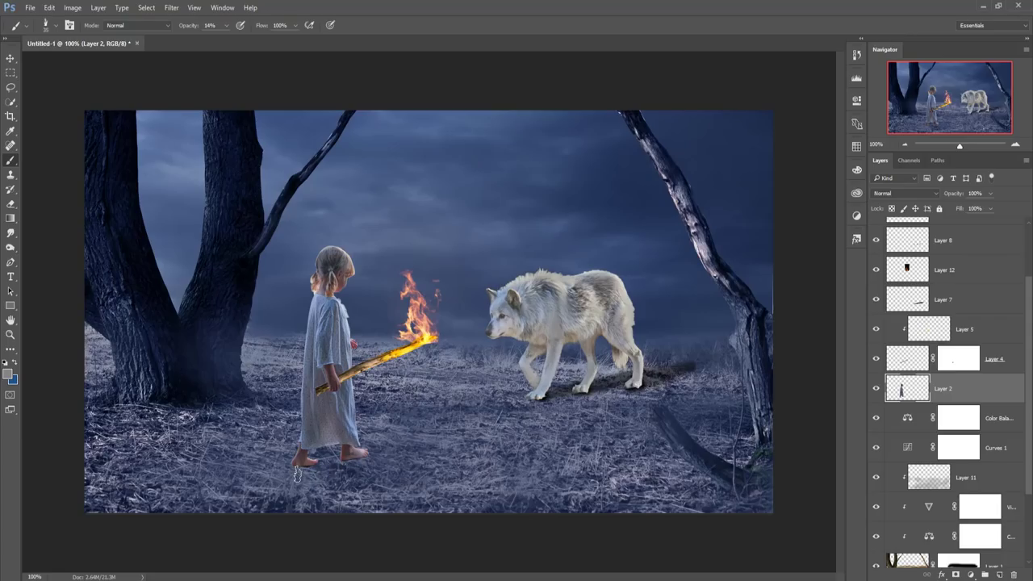
mouse_move(379, 351)
left_mouse_down()
mouse_move(620, 211)
mouse_move(592, 296)
left_mouse_up()
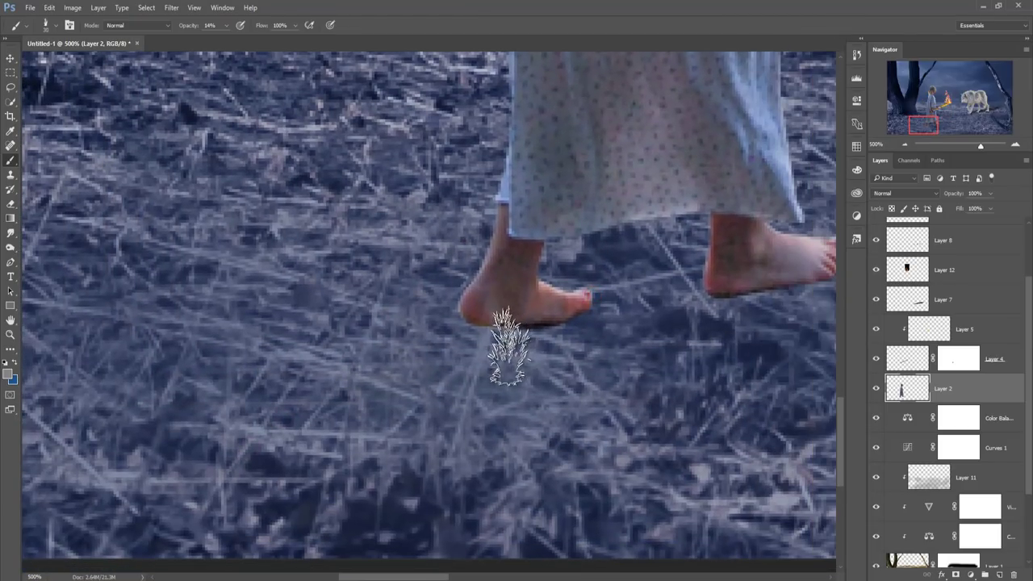
key("bracketleft")
key("bracketleft")
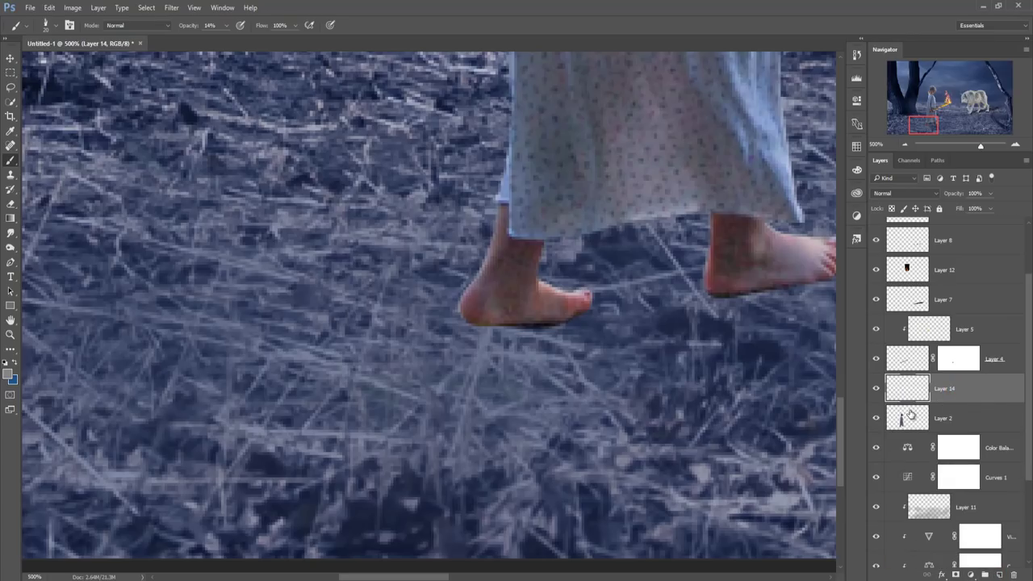
- Add a layer mask to Layer 2 and paint grass blades over her feet at 100% opacity
left_click(955, 575)
left_click_drag(220, 25, 274, 40)
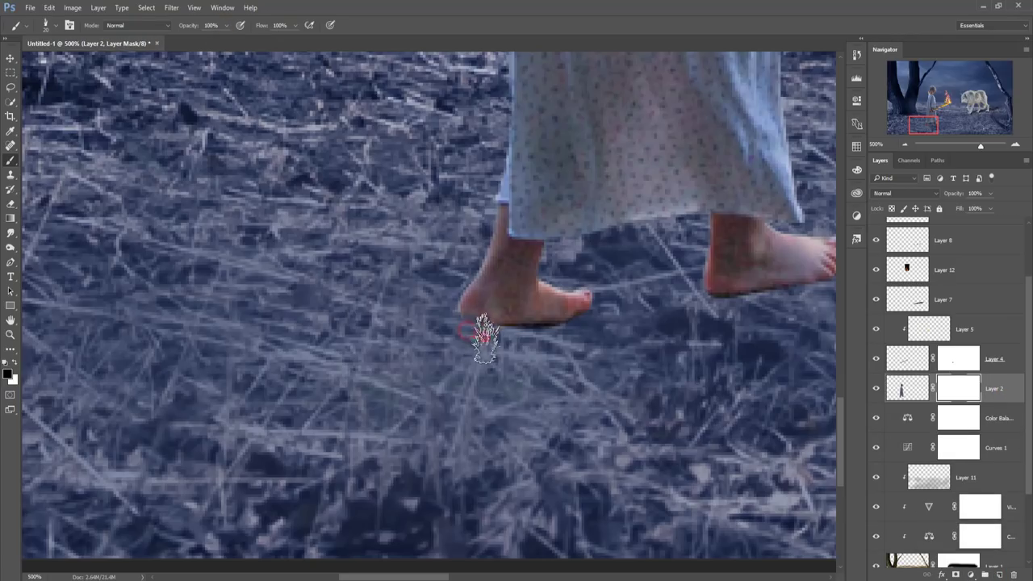
left_click(548, 337)
left_click_drag(792, 283, 728, 289)
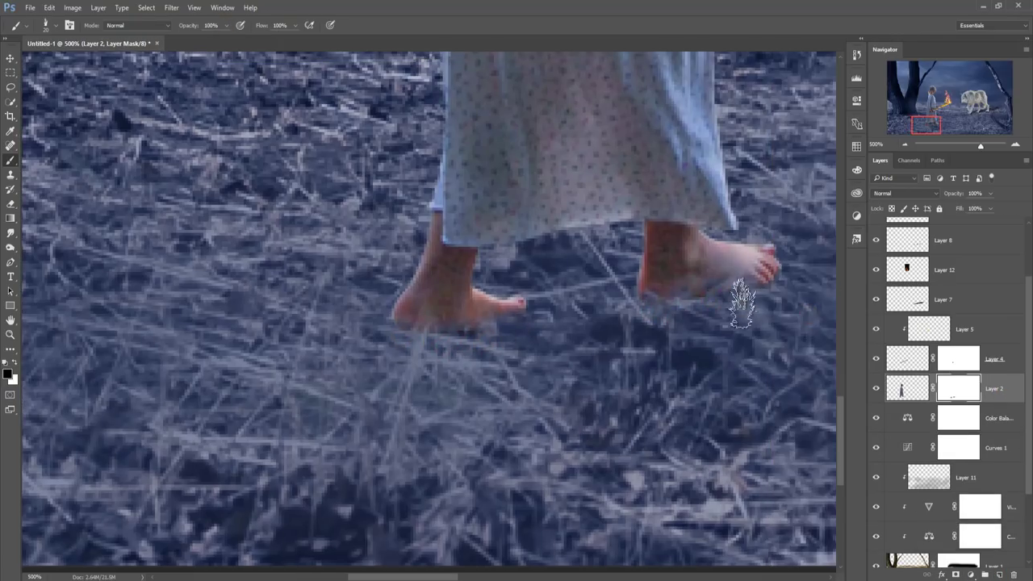
key("ctrl+1")
- Add an empty Layer 14 below the girl and set a small soft round brush to black
key("ctrl+shift+alt+n")
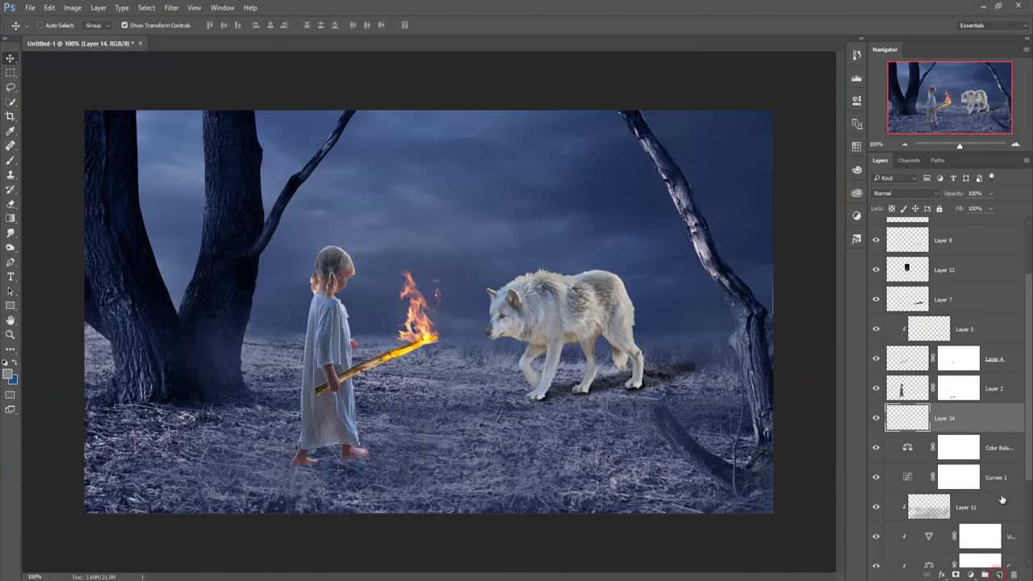
left_click(55, 25)
left_click(7, 374)
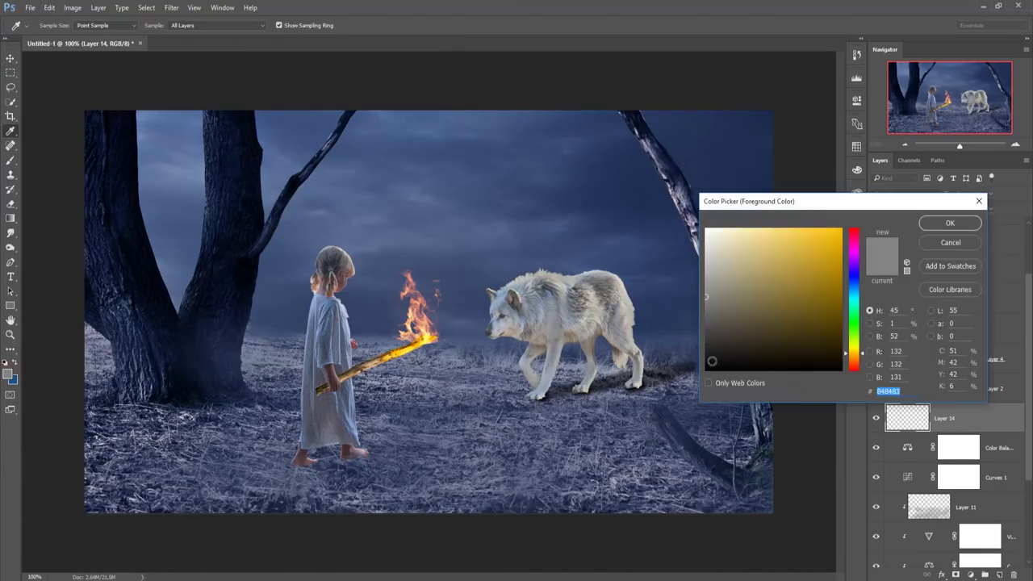
key("Return")
- Paint a black shadow running diagonally down-left from her feet and set Layer 14 to 66% opacity
left_click(298, 463)
left_click(215, 511, "shift")
left_click(349, 456)
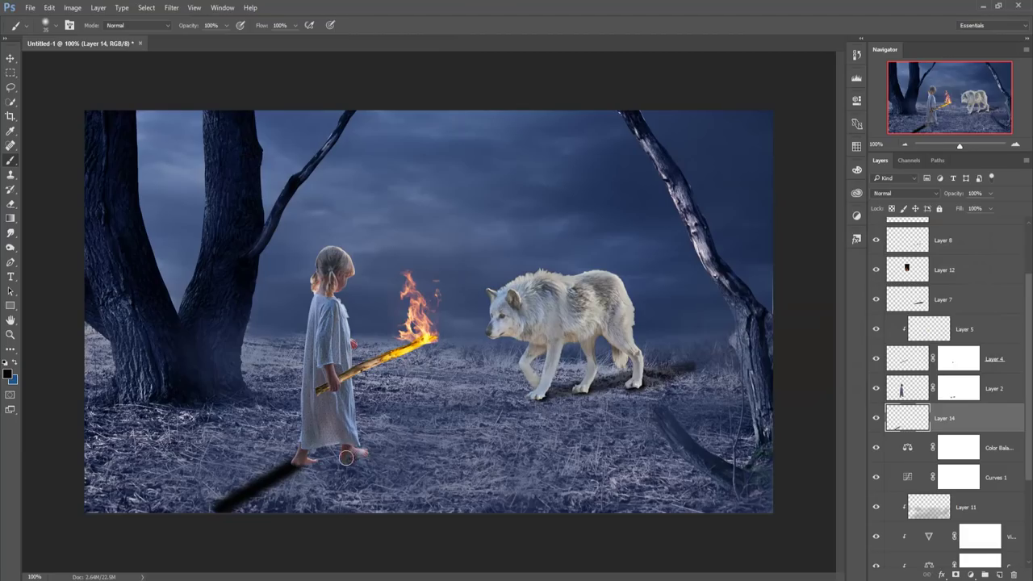
left_click(260, 514, "shift")
left_click_drag(279, 486, 240, 519)
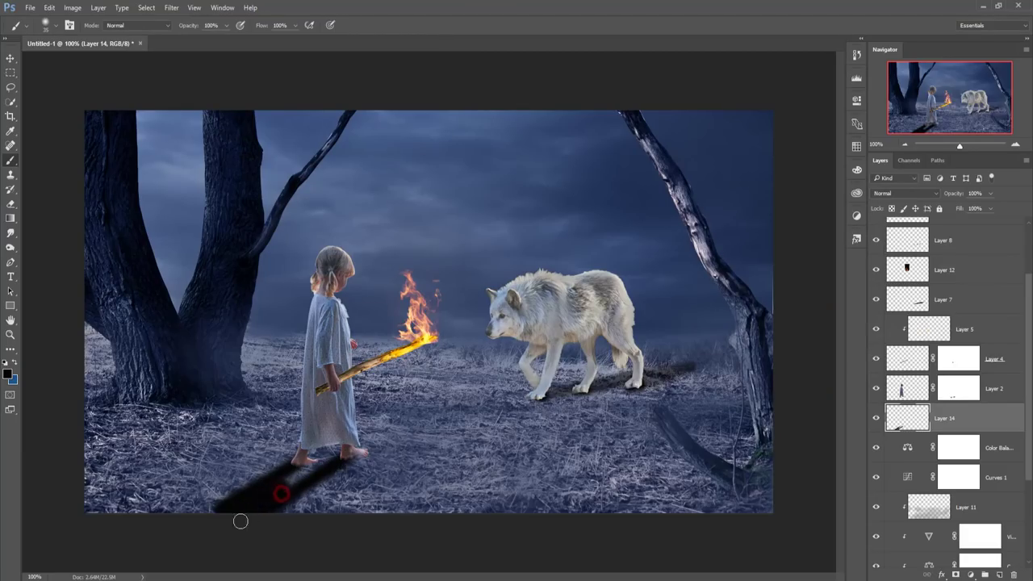
left_click_drag(279, 491, 286, 519)
left_click_drag(355, 452, 304, 466)
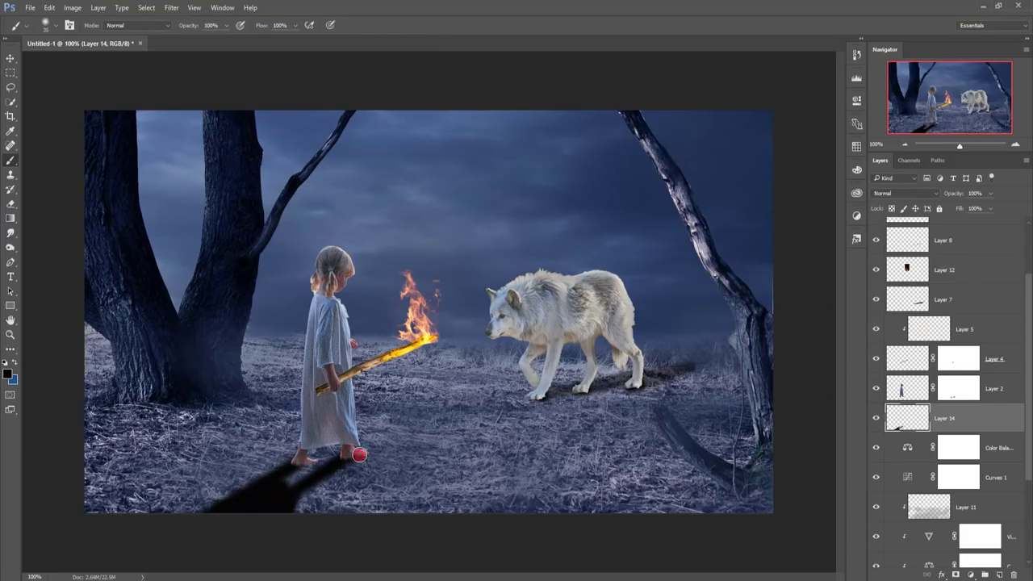
key("v")
left_click(991, 194)
left_click_drag(993, 208, 972, 207)
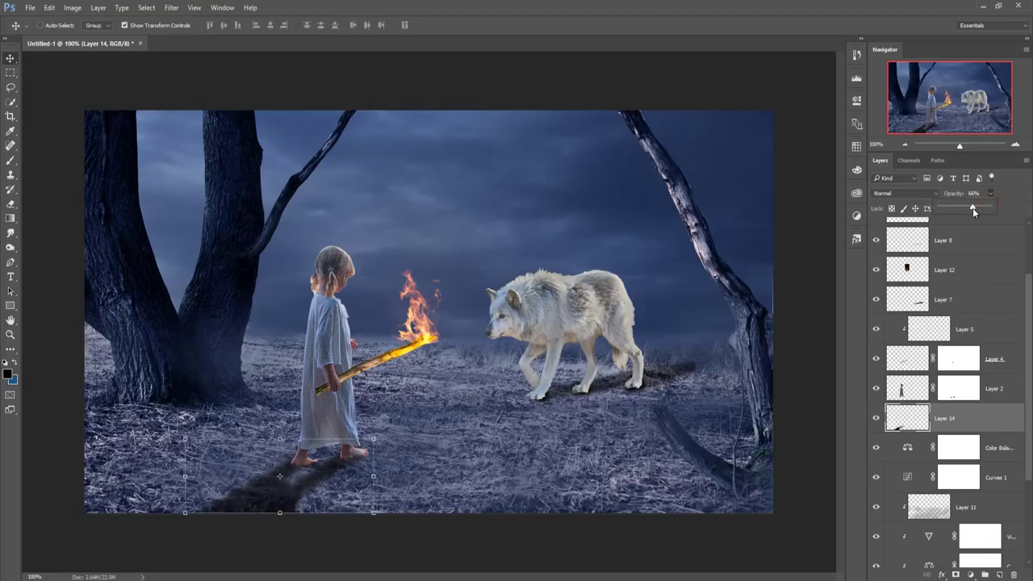
- On a new Layer 15, darken the contact shadow right under her feet
key("ctrl+shift+alt+n")
key("b")
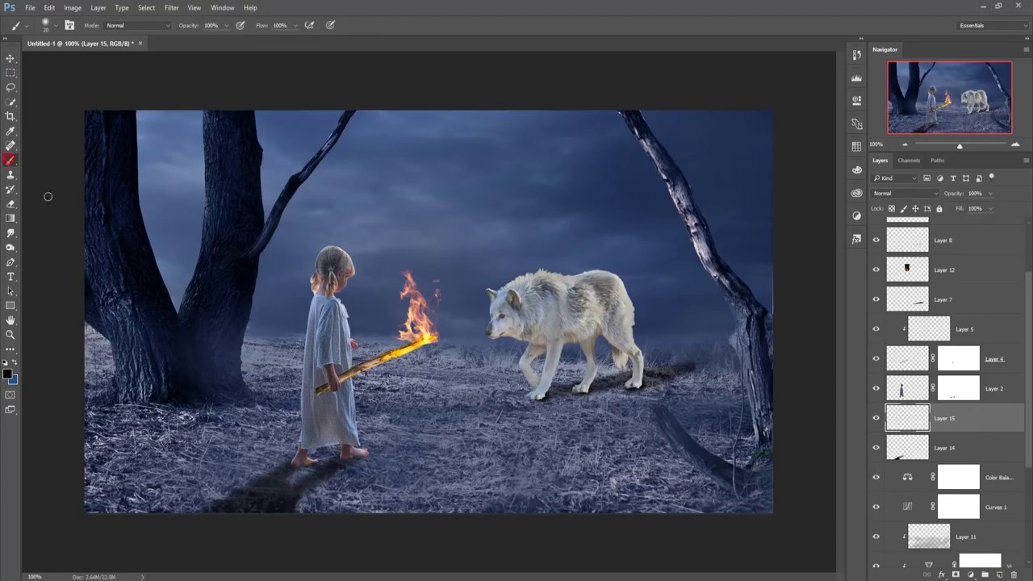
left_click_drag(342, 459, 362, 457)
key("v")
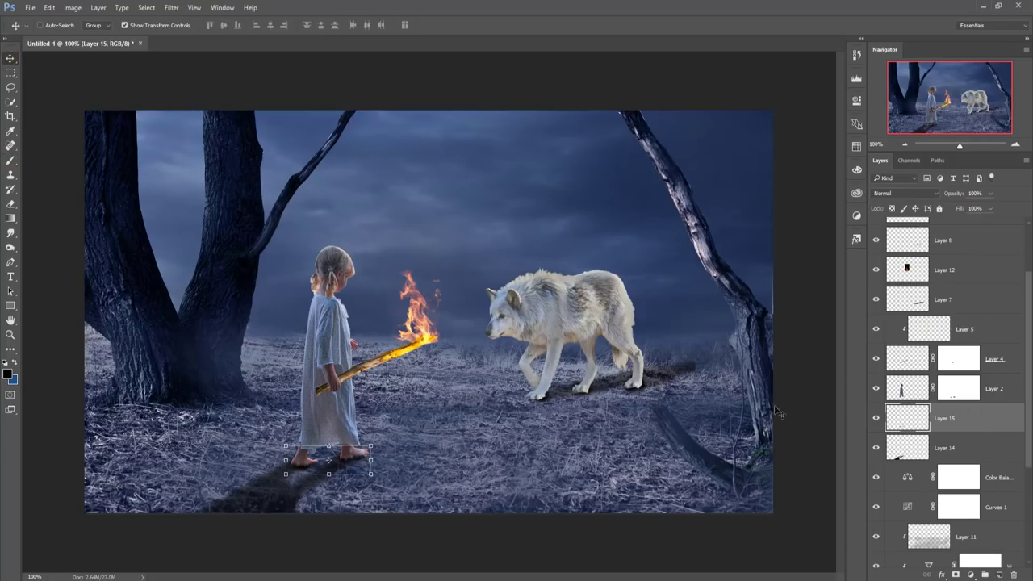
mouse_move(1030, 315)
left_mouse_down()
mouse_move(1031, 283)
mouse_move(1031, 419)
left_mouse_up()
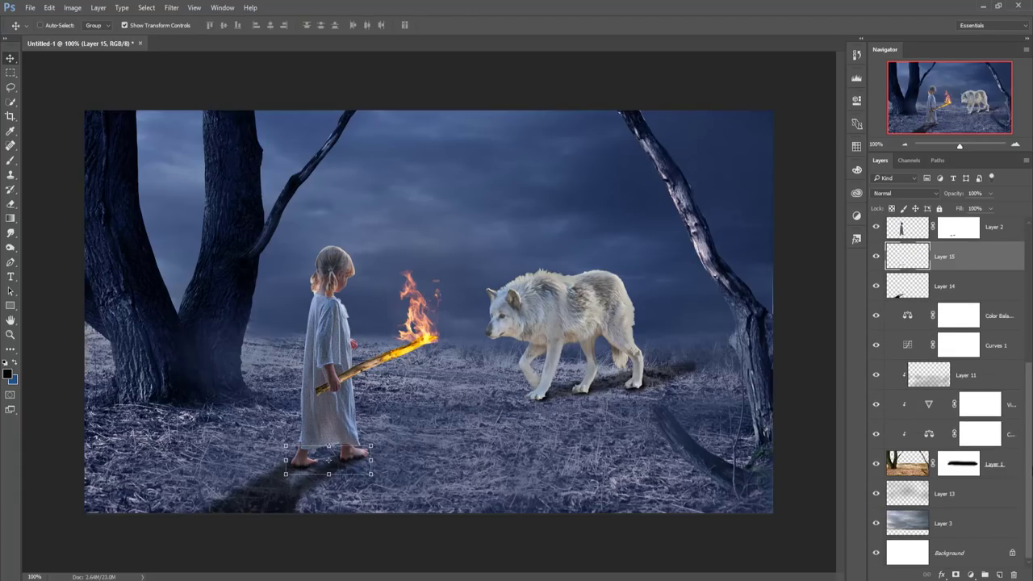
- Add Layer 16 above Color Balance 2 and sample peach #edbd8a from the flame as foreground colour
left_click(998, 315)
left_click(999, 574)
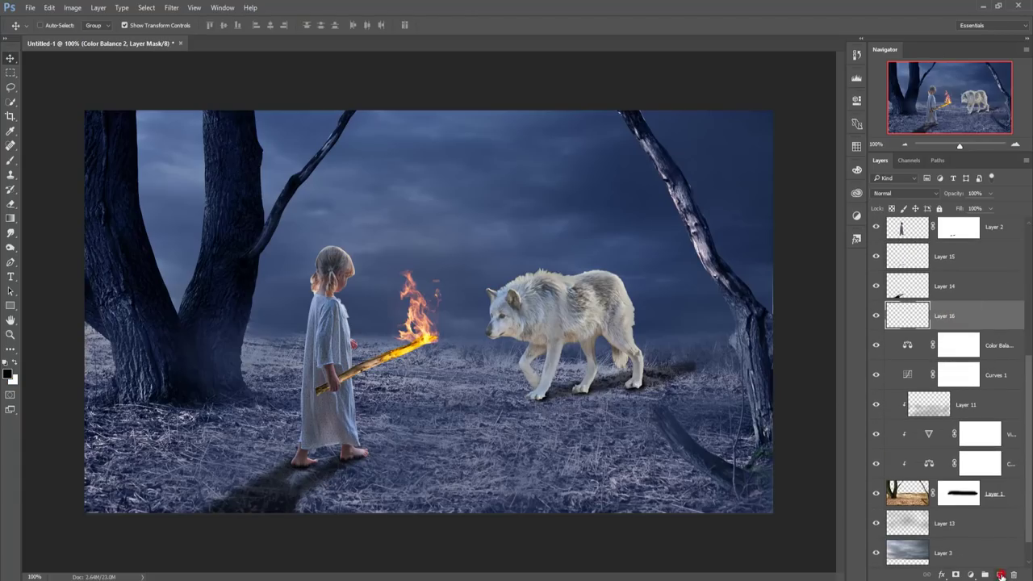
left_click(7, 375)
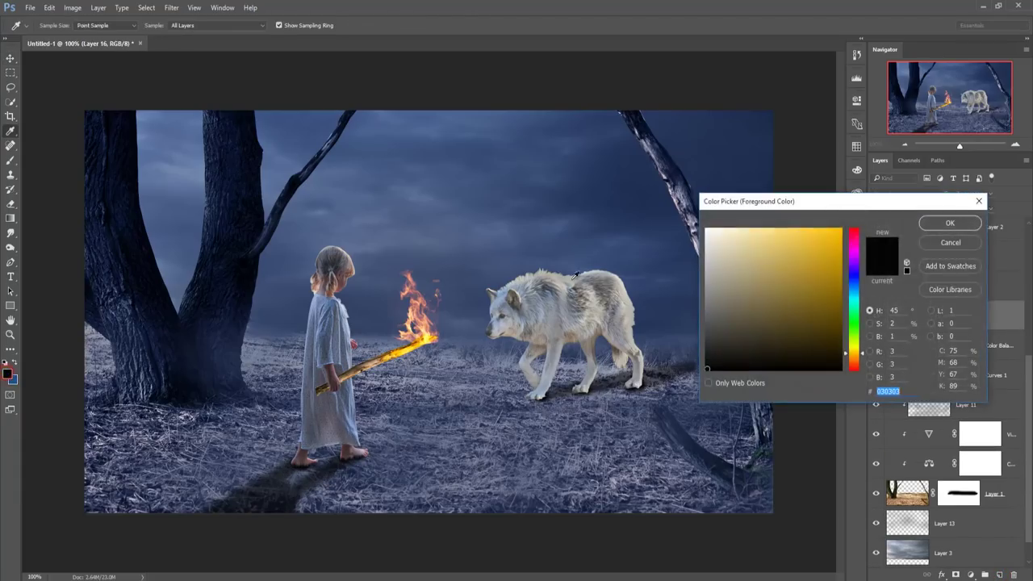
left_click(417, 302)
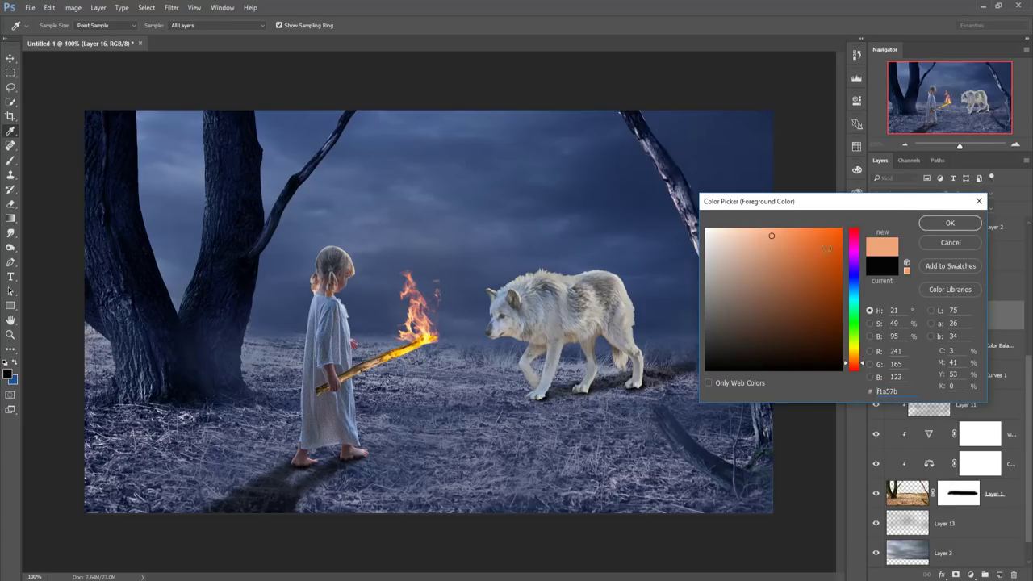
left_click(426, 319)
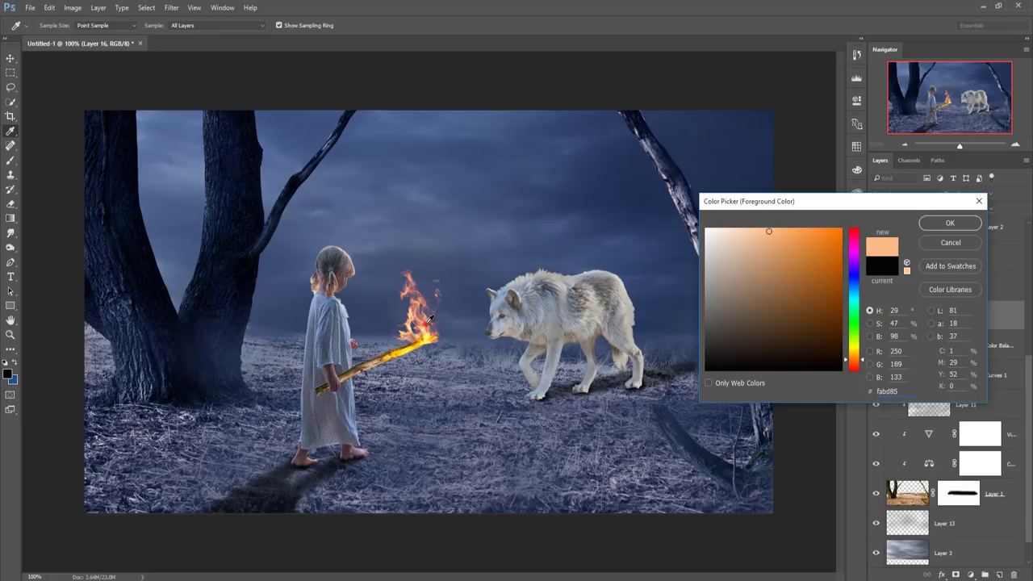
left_click(430, 320)
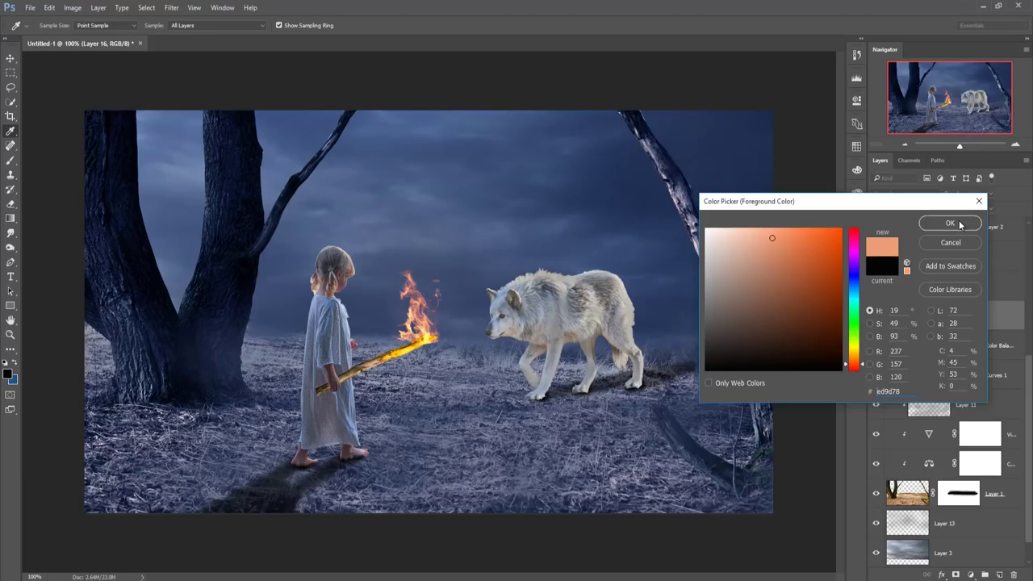
left_click(431, 331)
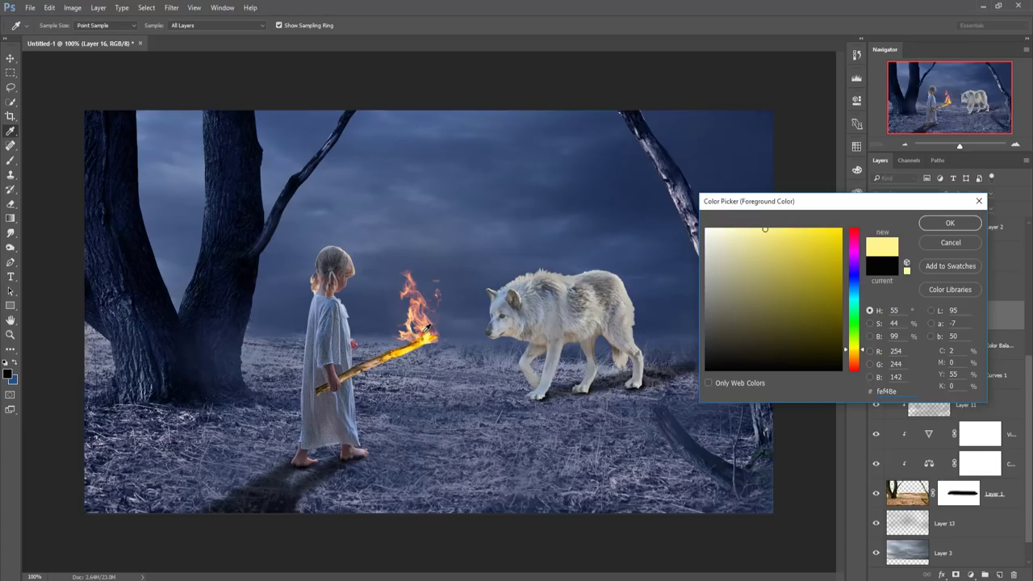
left_click(425, 326)
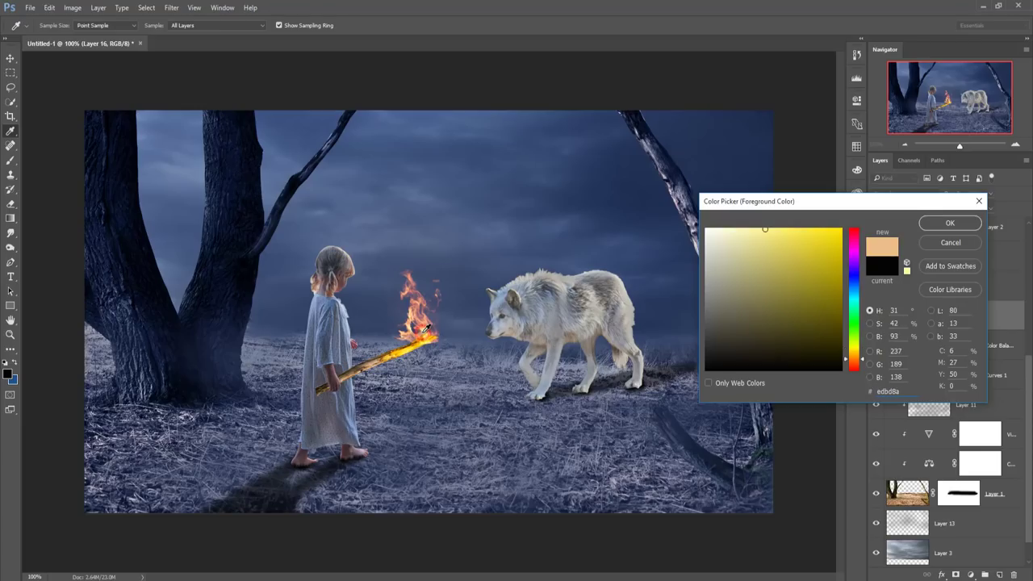
left_click(950, 223)
- Paint one soft 500 px peach dab beside the burning branch
key("v")
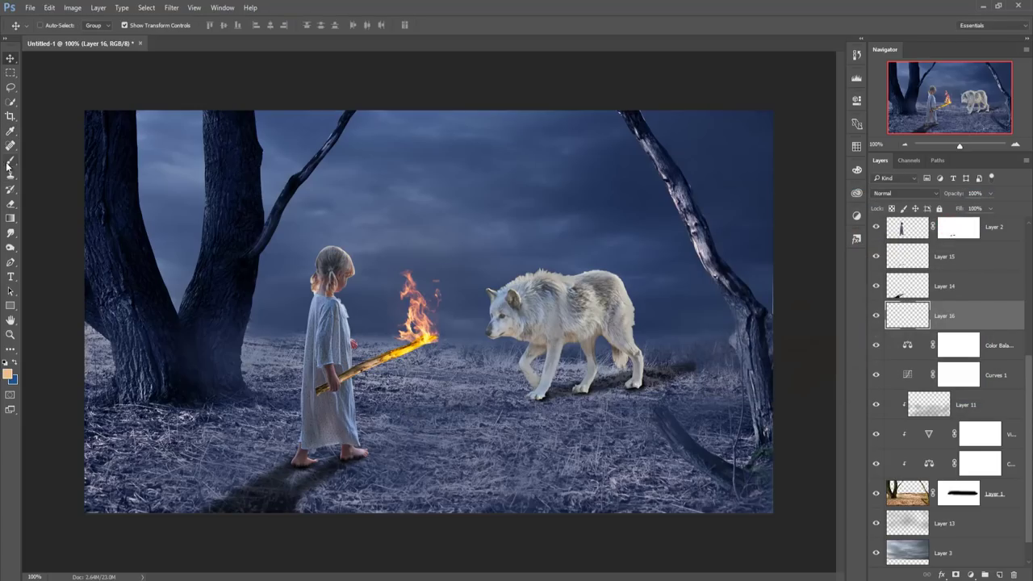
left_click(11, 160)
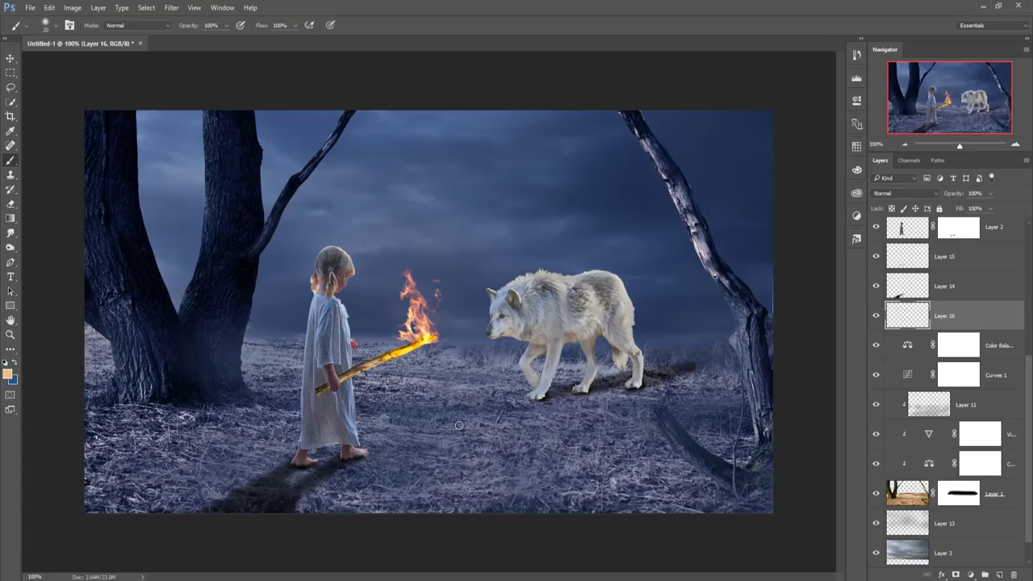
key("bracketright")
key("bracketright")
key("bracketright")
key("bracketright")
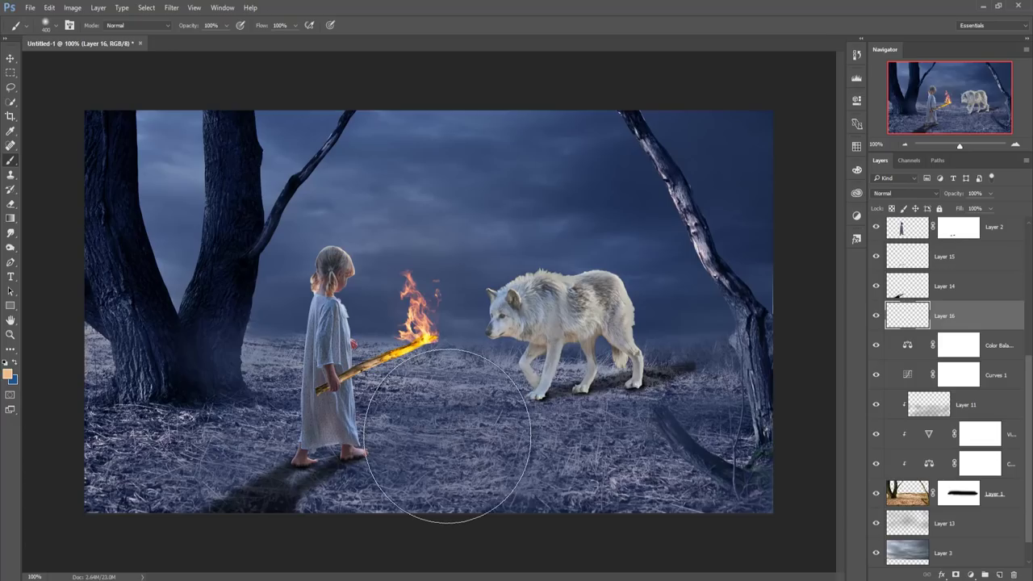
key("bracketright")
key("bracketright")
key("bracketright")
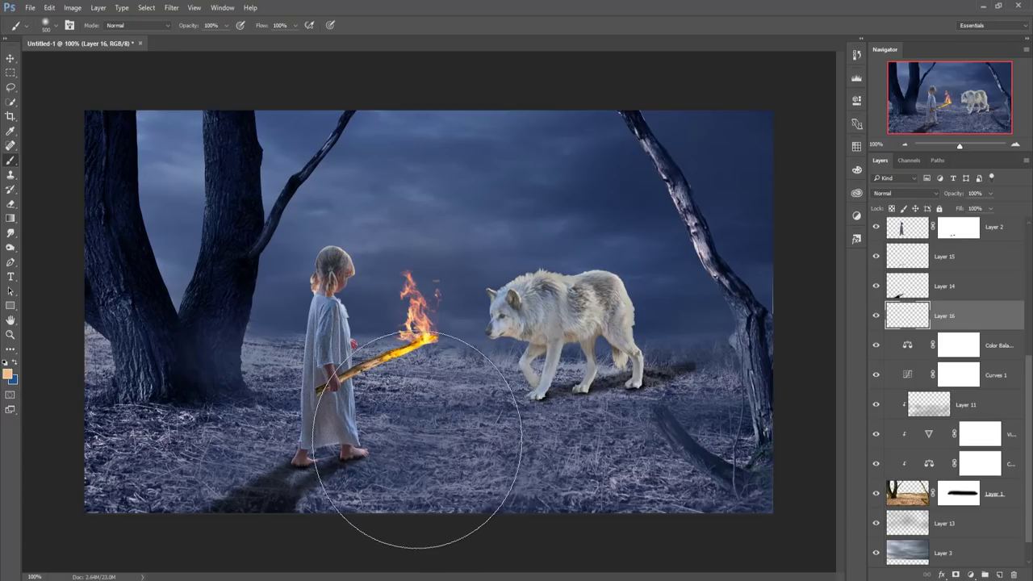
left_click(417, 382)
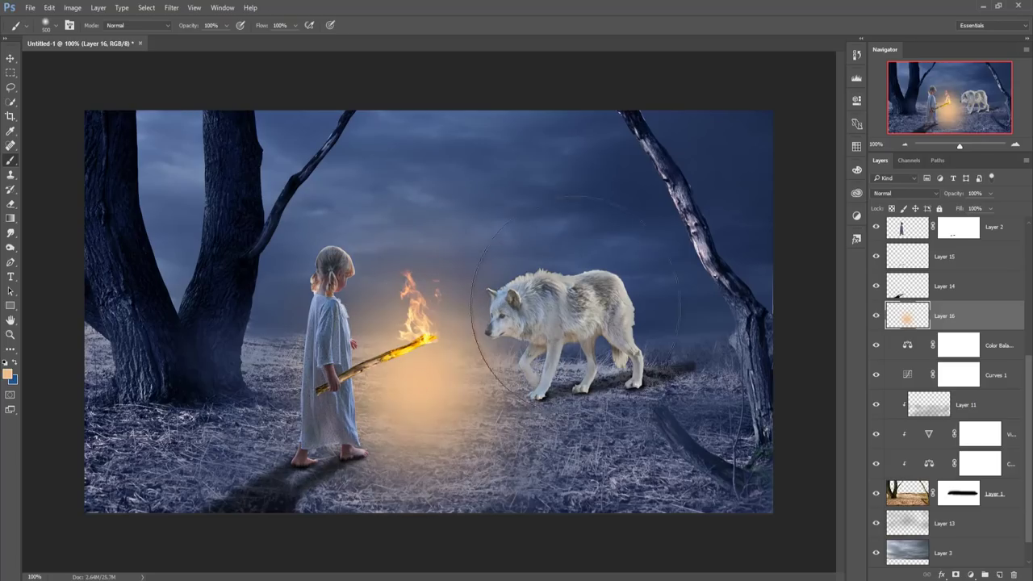
- Distort and rotate the glow about -22° into a flat pool on the ground below the girl
key("v")
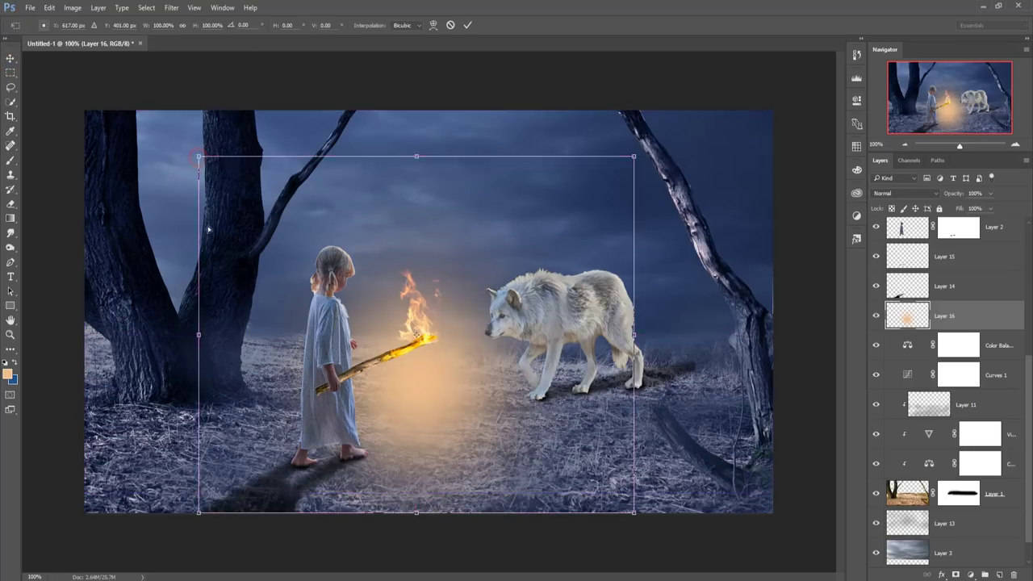
left_click_drag(201, 164, 218, 334)
left_click_drag(634, 156, 738, 281)
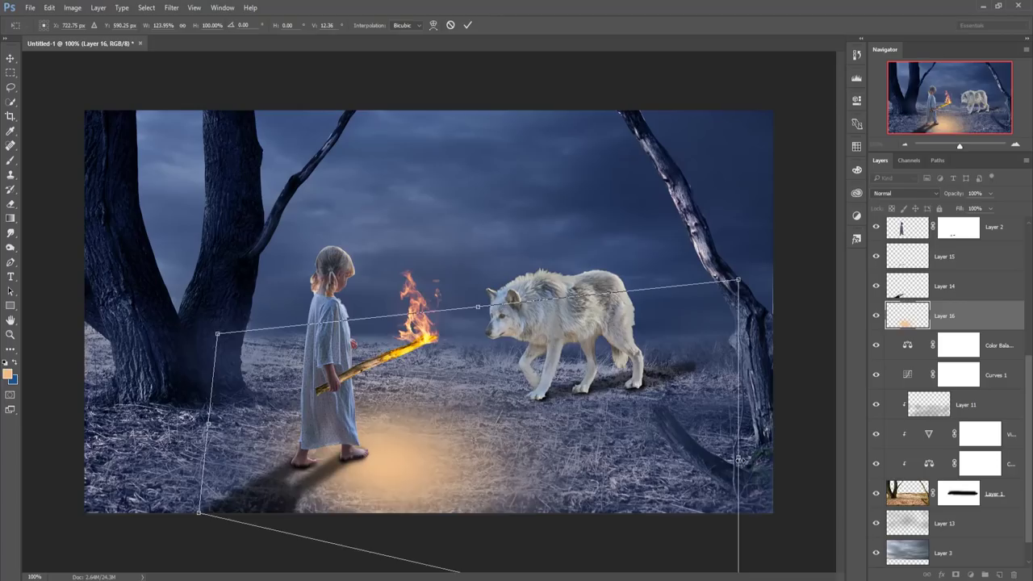
left_click_drag(595, 434, 605, 306)
left_click_drag(729, 519, 727, 406)
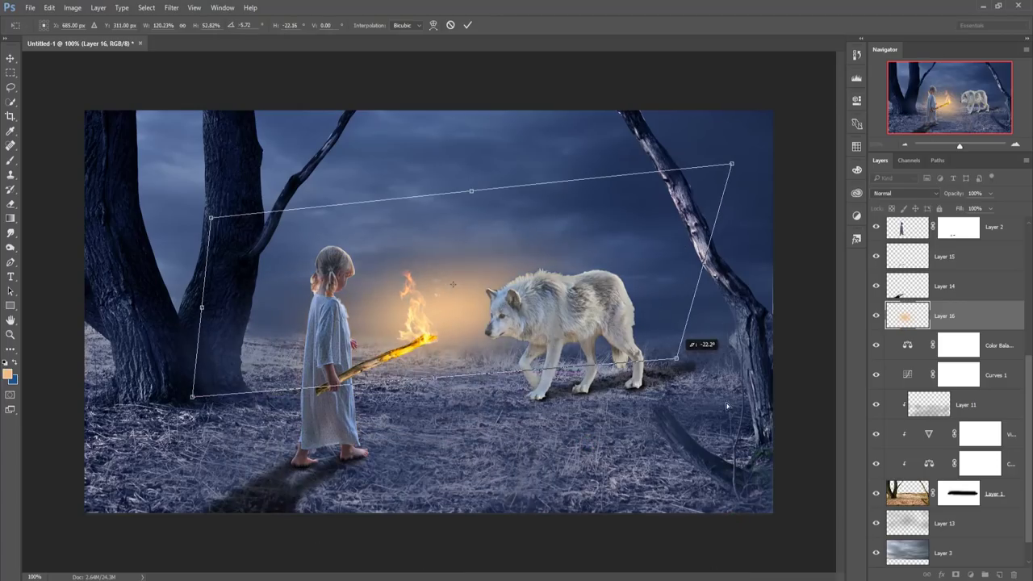
left_click_drag(677, 358, 789, 405)
left_click_drag(192, 396, 111, 395)
mouse_move(452, 288)
left_mouse_down()
mouse_move(460, 421)
mouse_move(468, 416)
left_mouse_up()
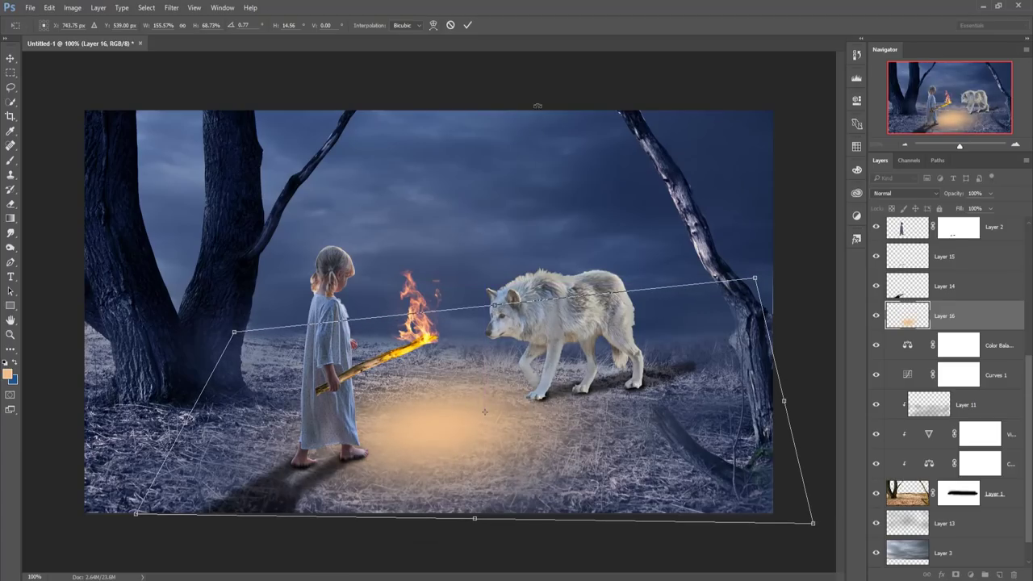
left_click(469, 25)
- Set Layer 16 to Overlay and duplicate it to strengthen the ground glow
left_click(904, 194)
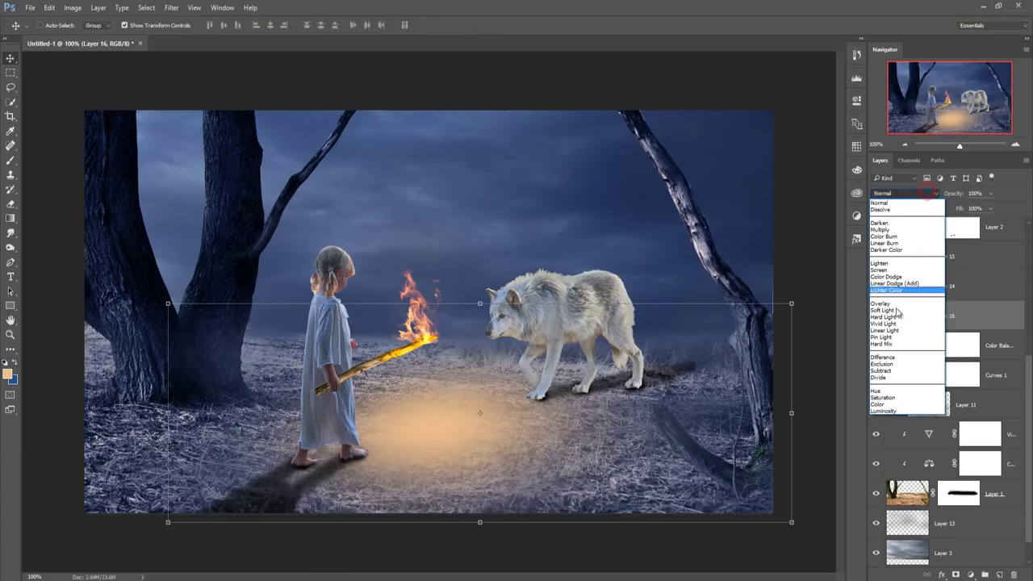
left_click(898, 303)
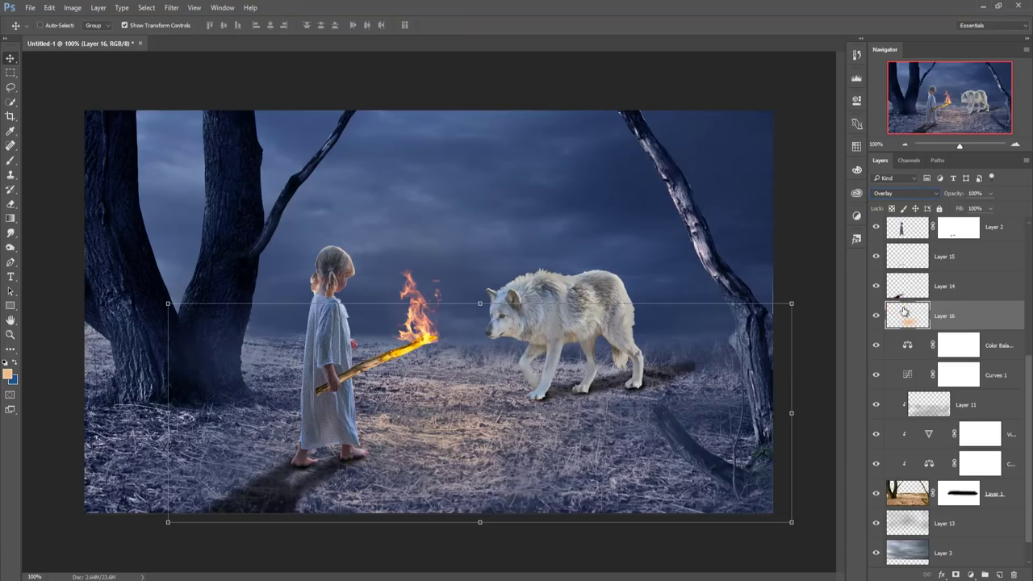
right_click(982, 324)
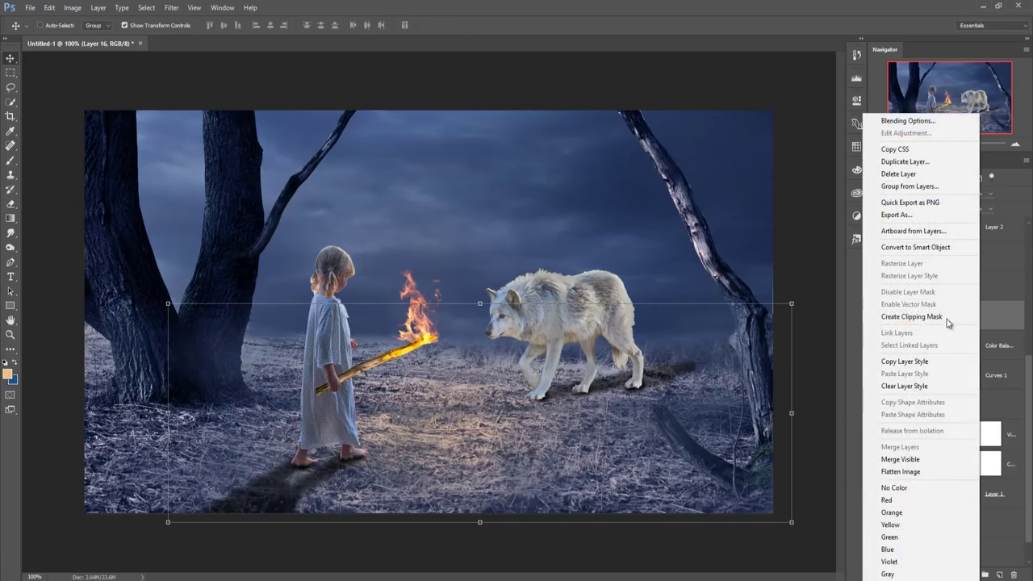
left_click(908, 161)
left_click(607, 182)
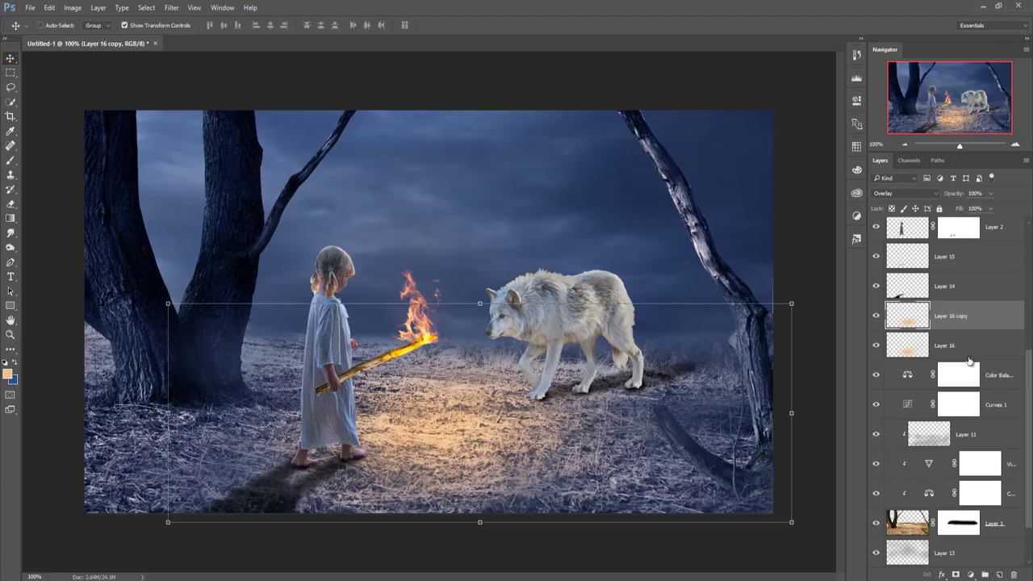
left_click(966, 226)
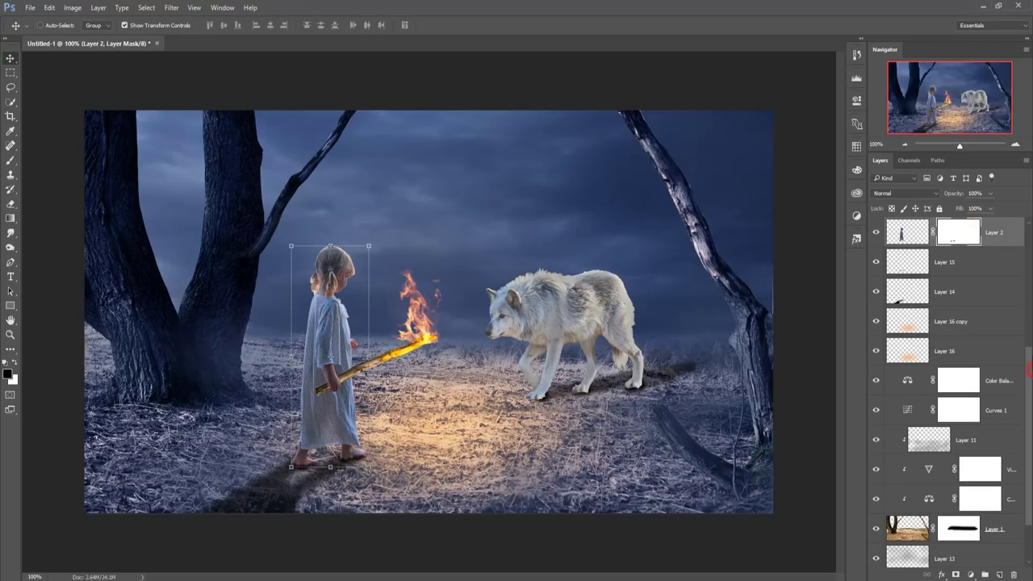
- Add Layer 17 above the girl, set to Overlay at 21% opacity and clipped to her
left_click(1001, 574)
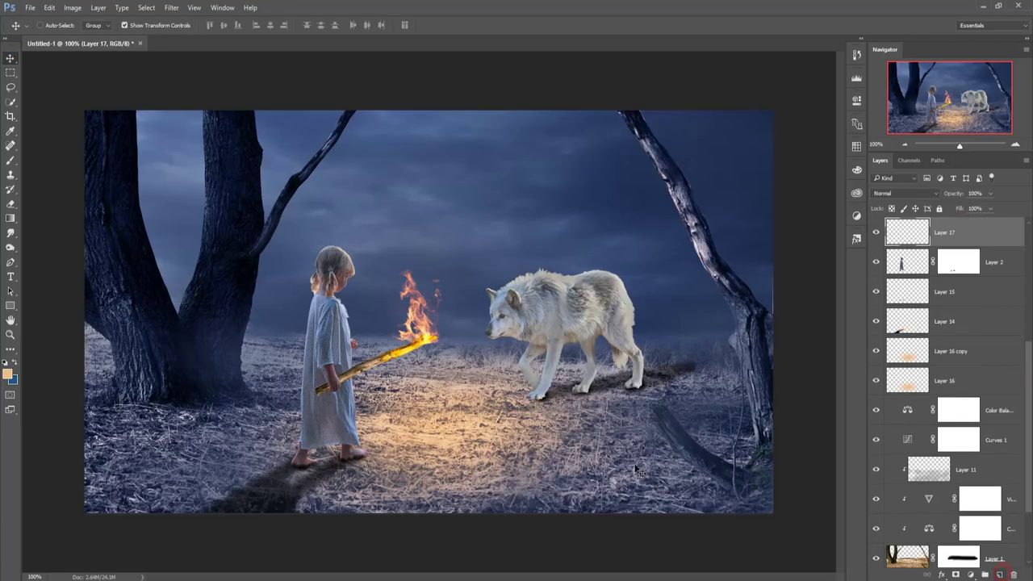
left_click(11, 160)
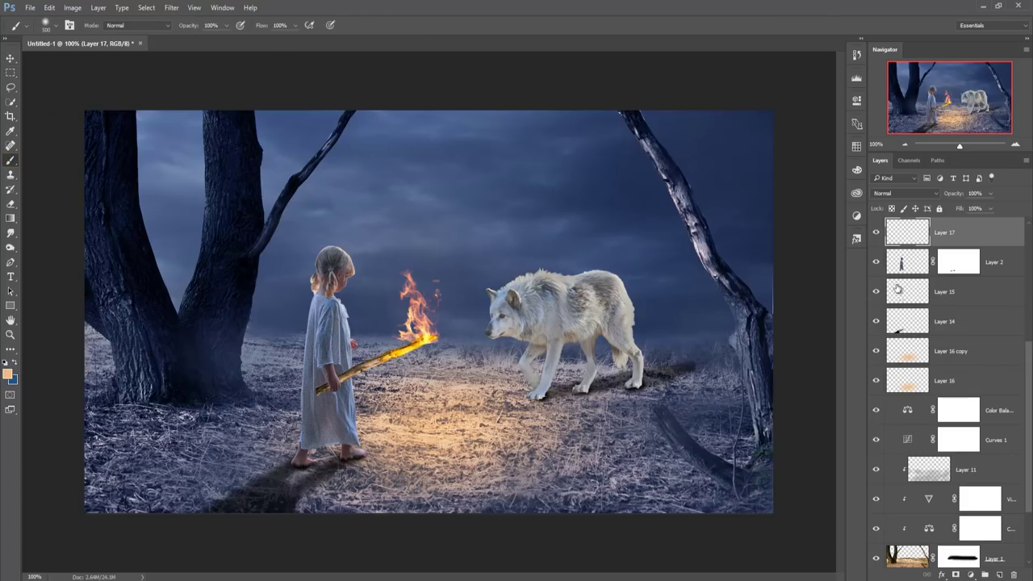
left_click(937, 194)
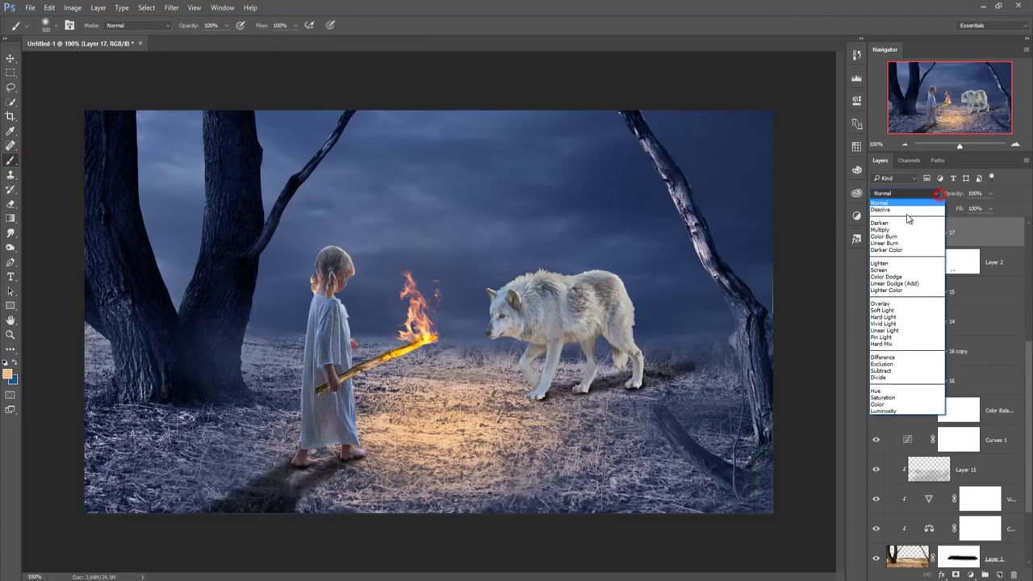
left_click(899, 305)
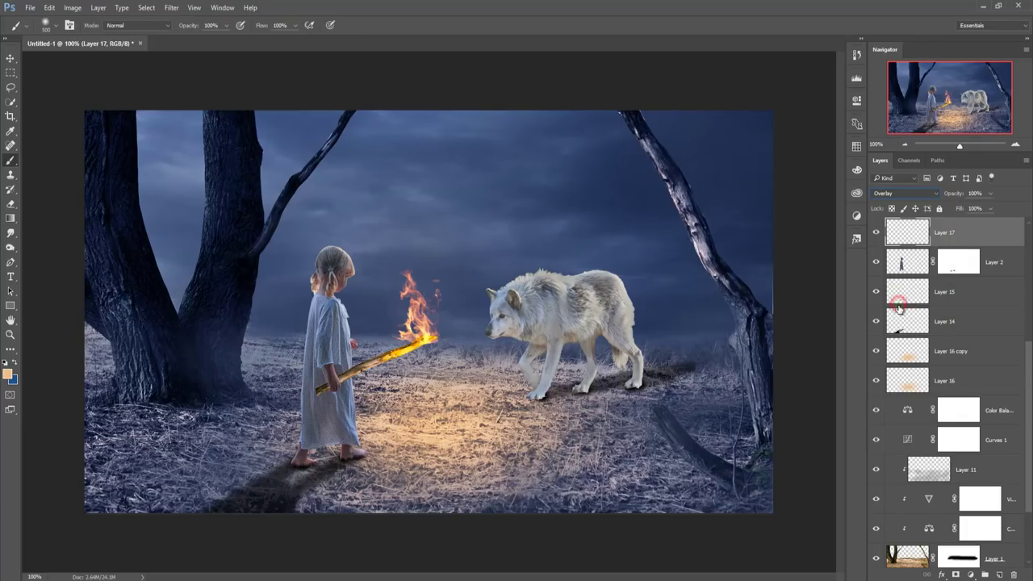
left_click(991, 194)
left_click_drag(951, 211, 948, 211)
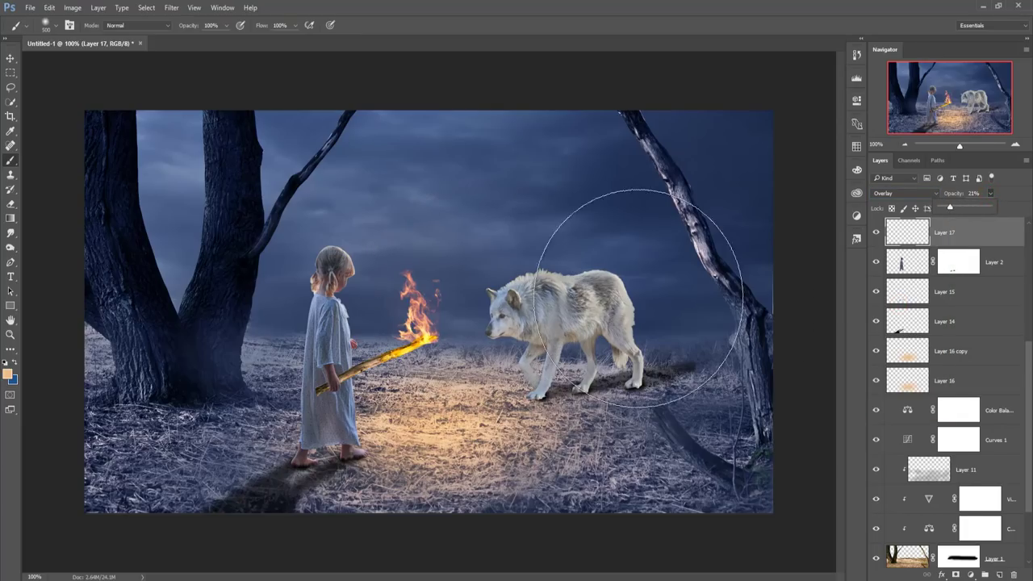
right_click(967, 230)
left_click(914, 317)
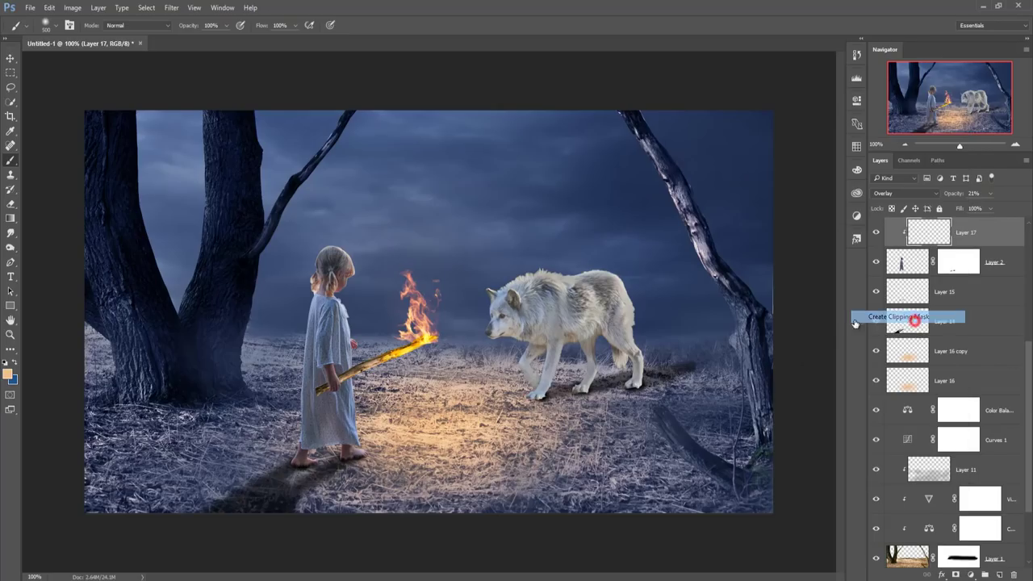
- Paint warm light on her face, shoulder and dress with a 90 px brush, raising opacity to 100%
key("bracketleft")
key("bracketleft")
key("bracketleft")
key("bracketleft")
key("bracketleft")
key("bracketleft")
key("bracketleft")
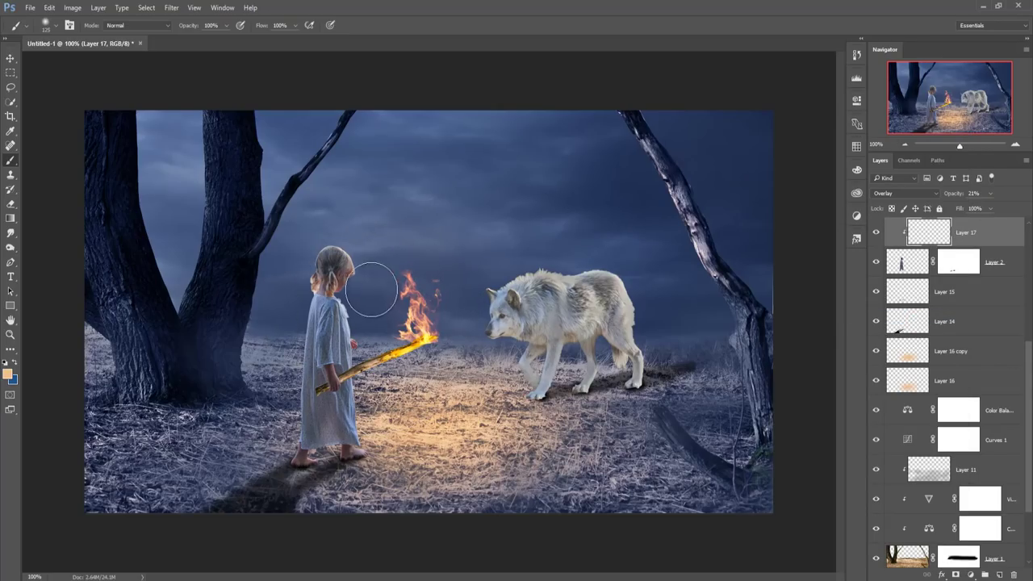
key("bracketleft")
key("bracketleft")
left_click(359, 279)
left_click_drag(358, 282, 347, 306)
left_click_drag(350, 288, 354, 345)
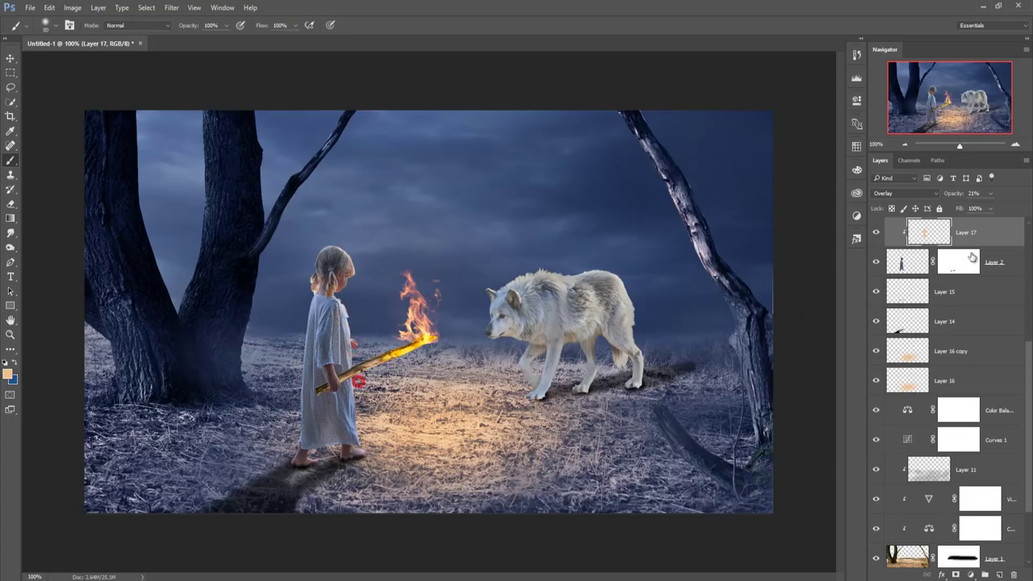
left_click_drag(987, 210, 1025, 208)
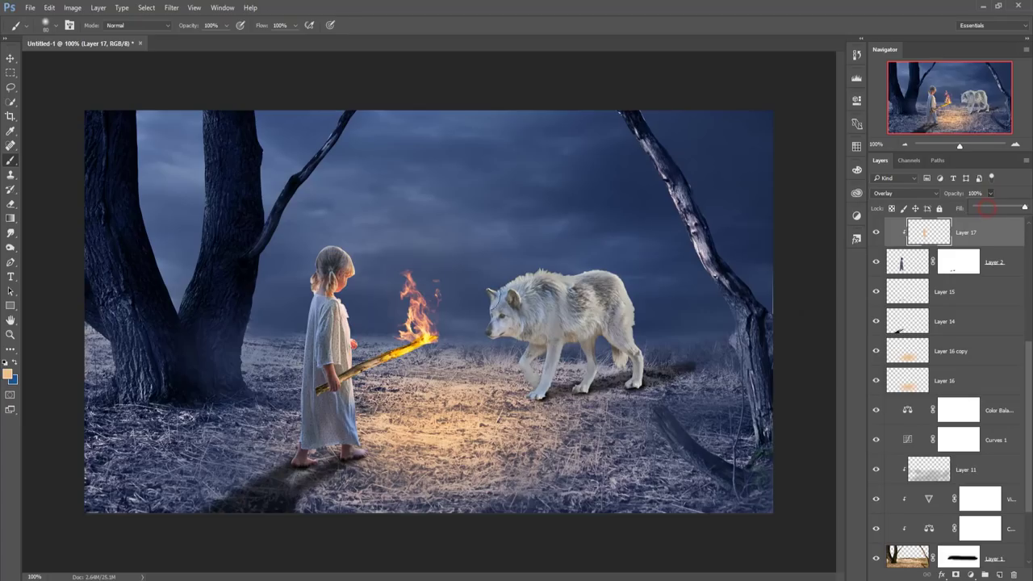
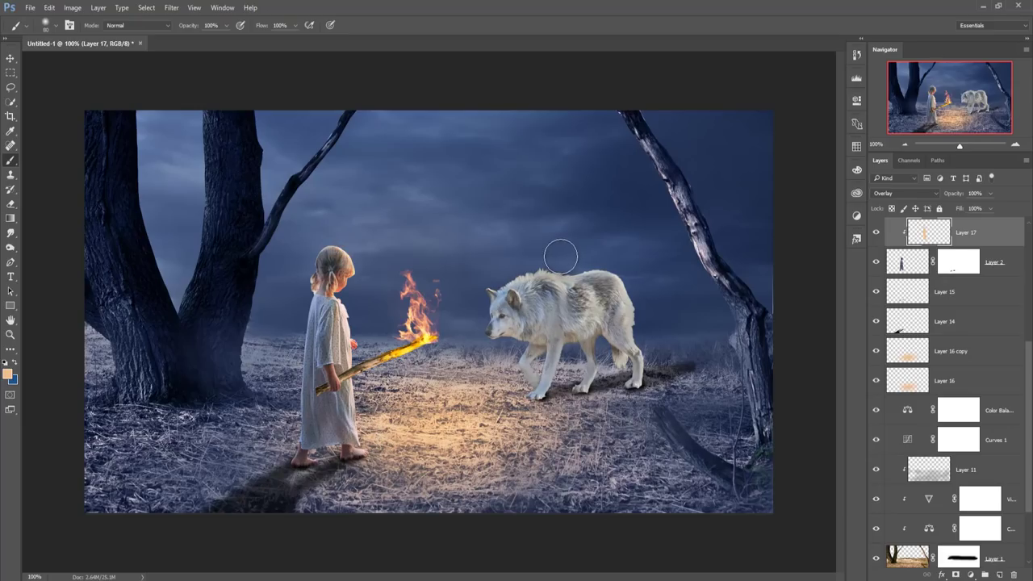
- Select the wolf's Layer 6 and add a new Layer 18 clipped above it
left_click(10, 58)
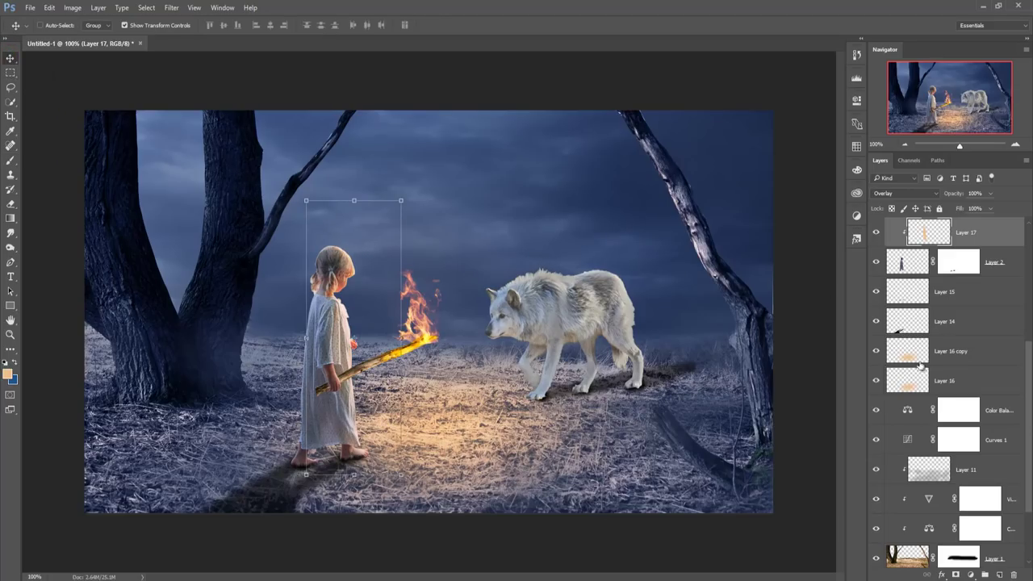
left_click_drag(1031, 369, 1030, 412)
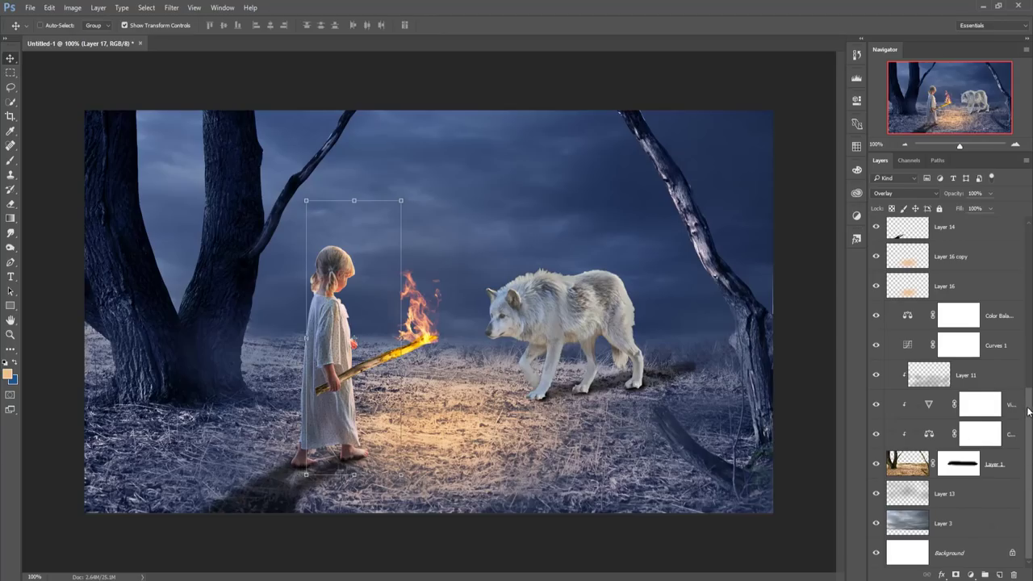
scroll(1030, 408, "up", 3)
scroll(1030, 408, "up", 3)
scroll(1029, 408, "up", 3)
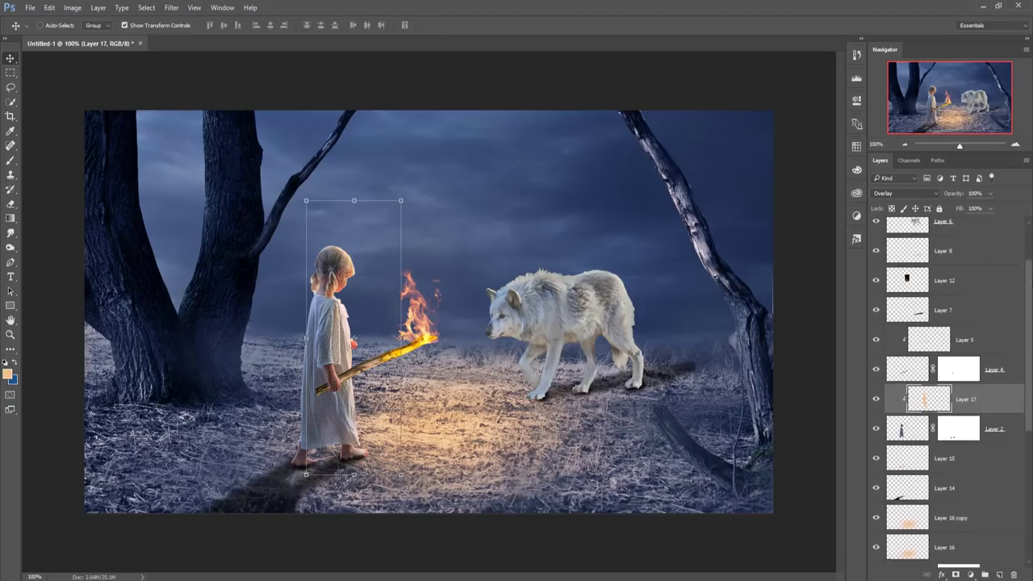
scroll(1029, 407, "up", 2)
left_click(970, 292)
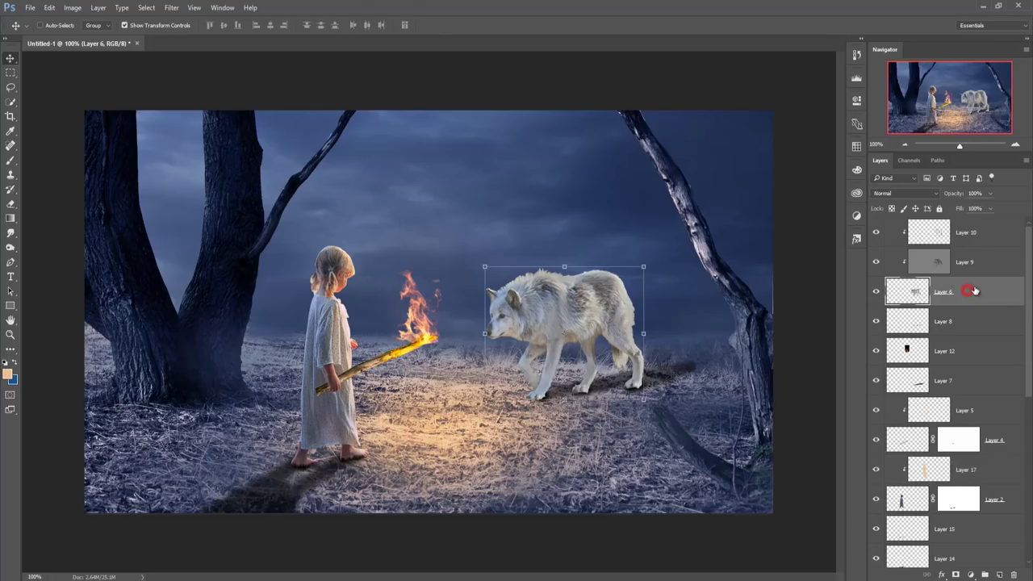
left_click(1000, 574)
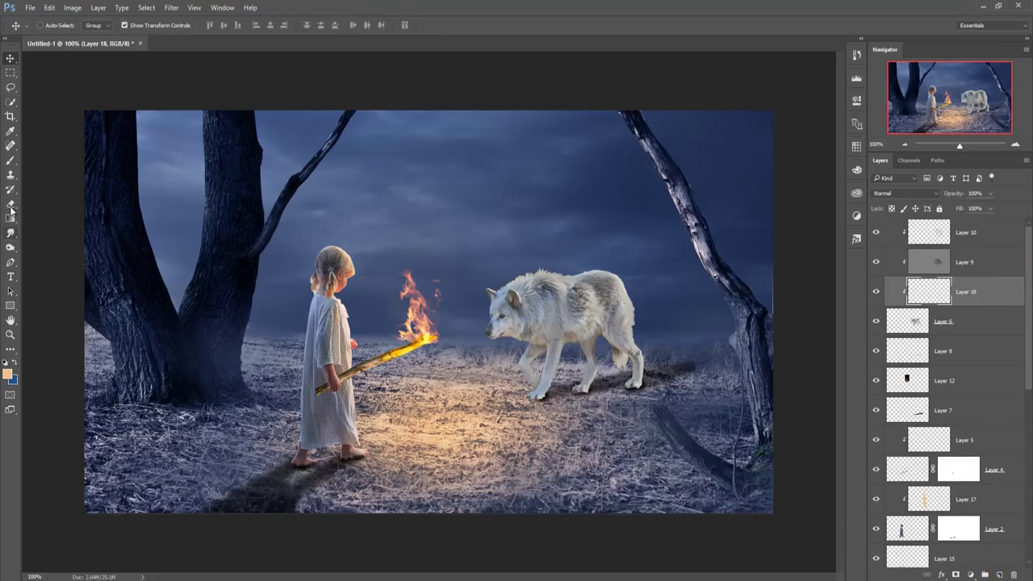
- Paint warm orange light over the wolf's head and chest on Layer 18, blended as Overlay
left_click(10, 160)
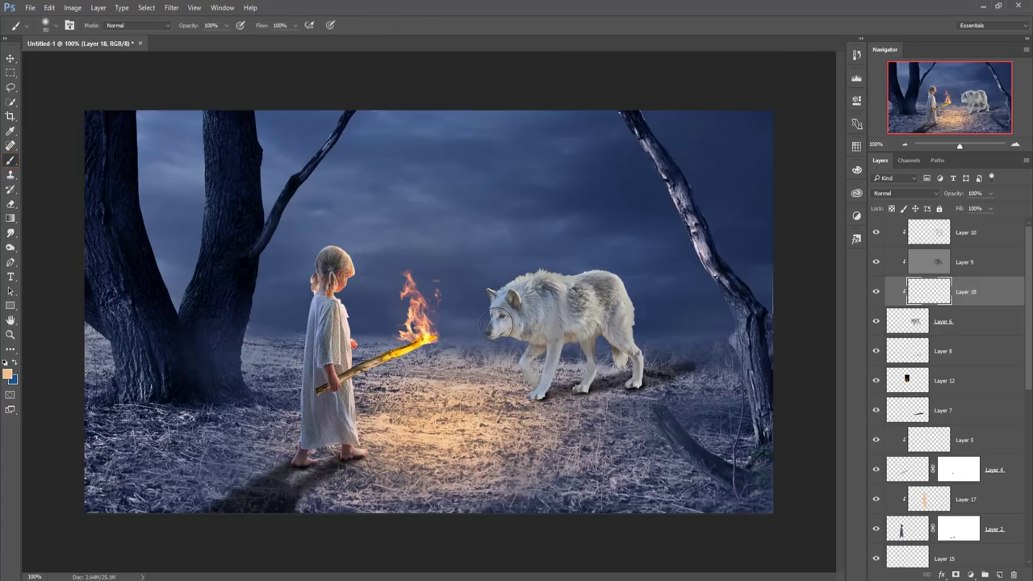
left_click_drag(496, 326, 541, 284)
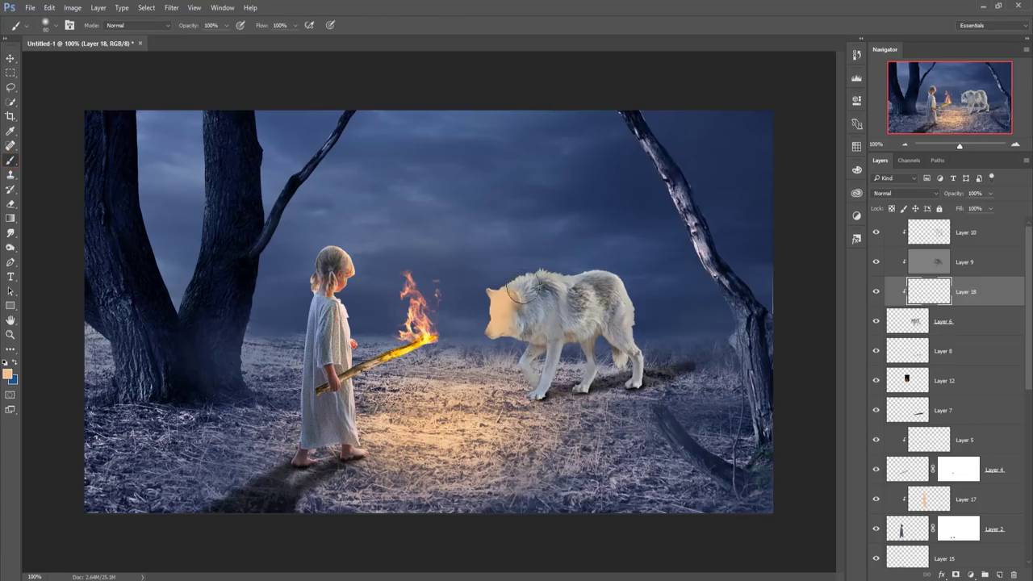
left_click(905, 194)
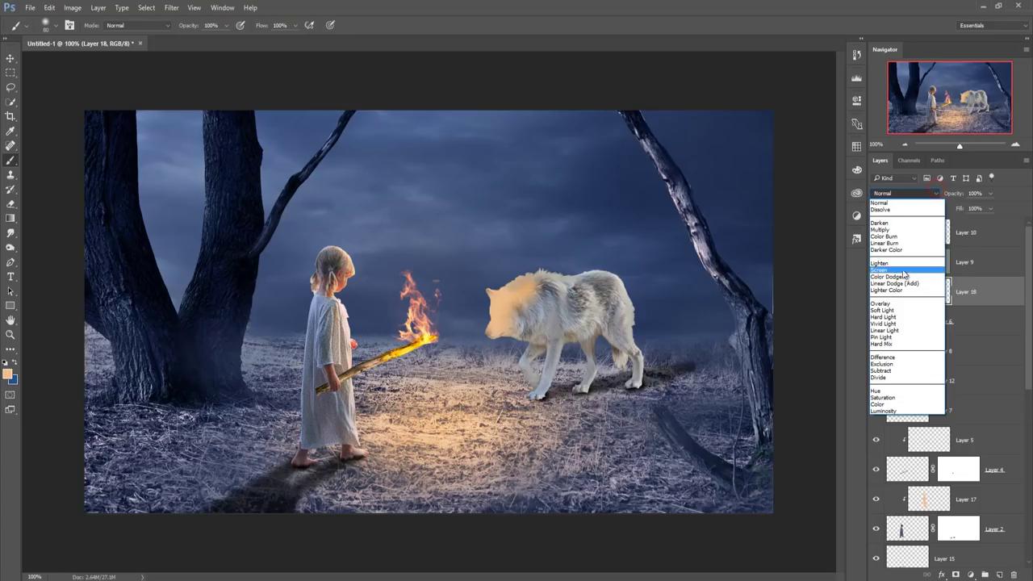
left_click(896, 303)
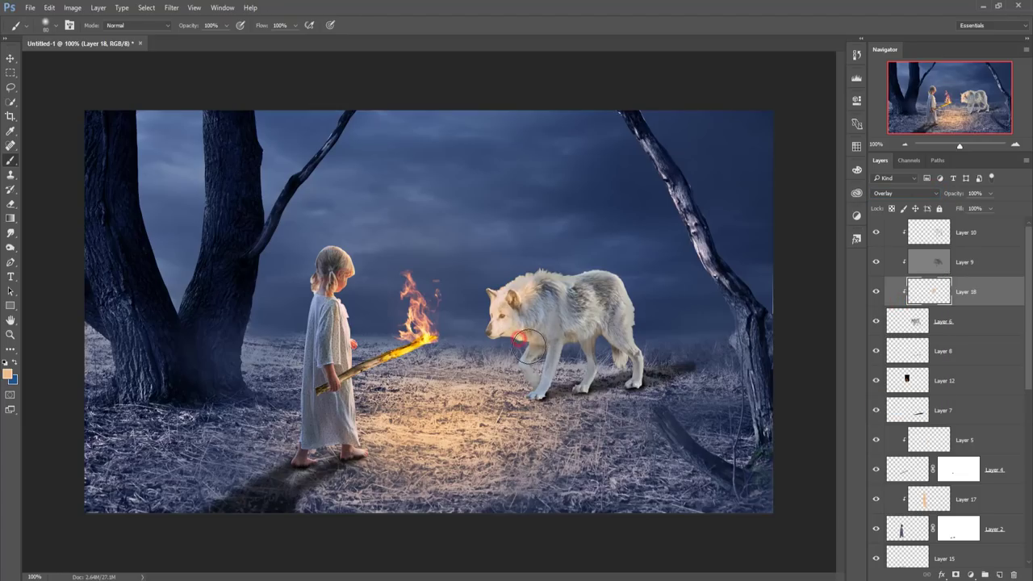
left_click_drag(531, 349, 535, 373)
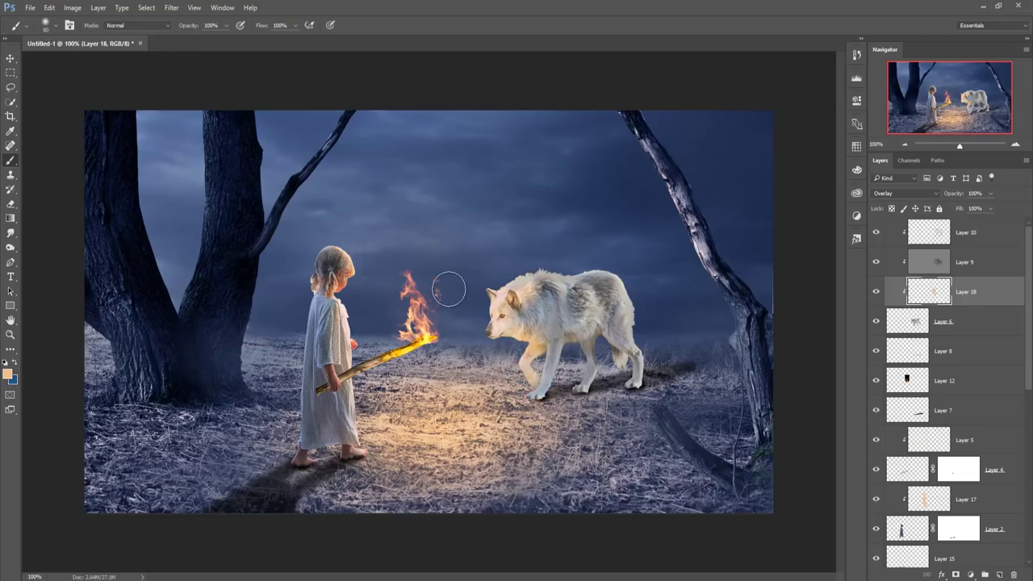
left_click(11, 58)
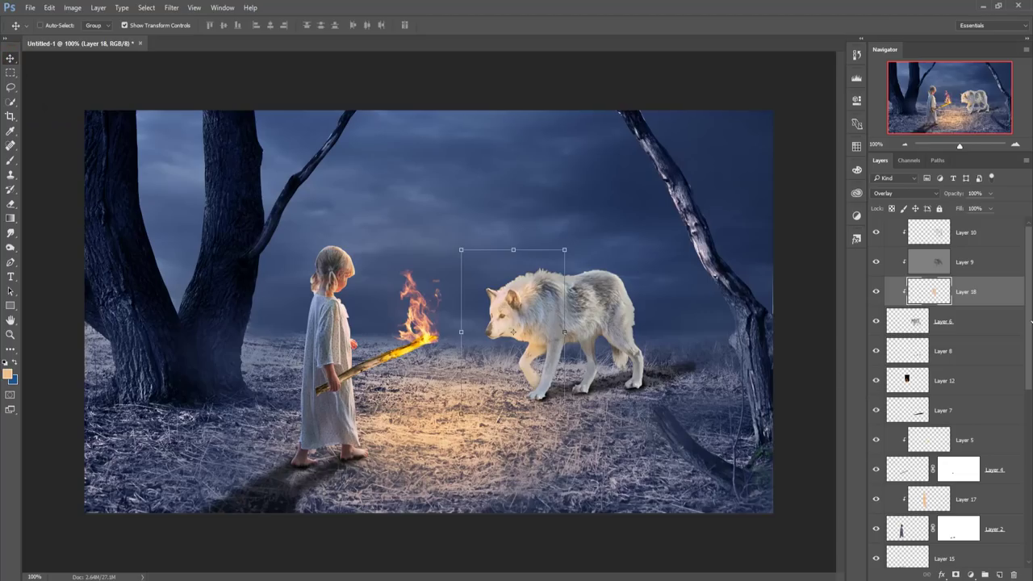
- Add a Selective Color layer with Reds at Cyan -49, Magenta +56, Yellow +100
left_click(974, 233)
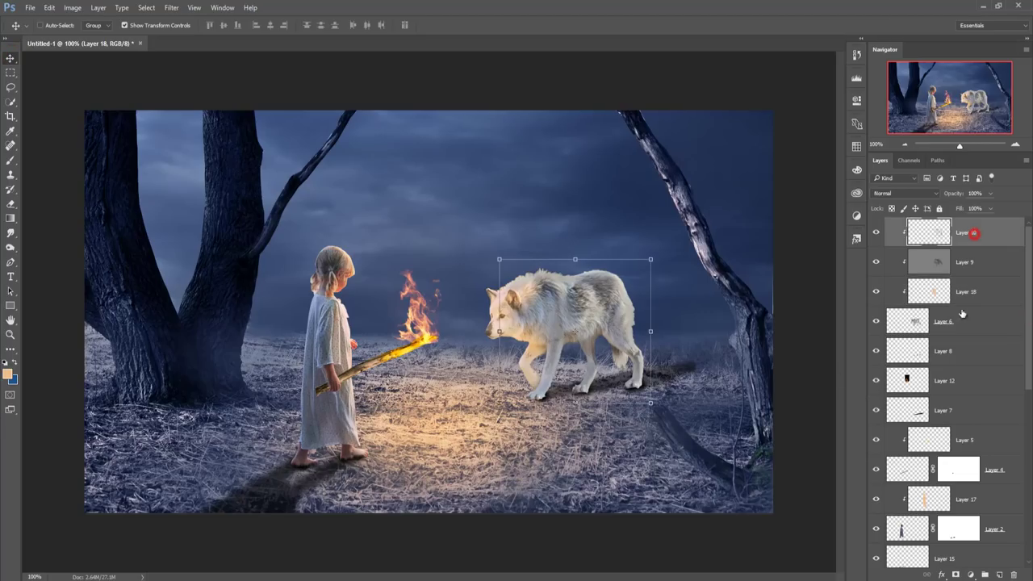
left_click(970, 575)
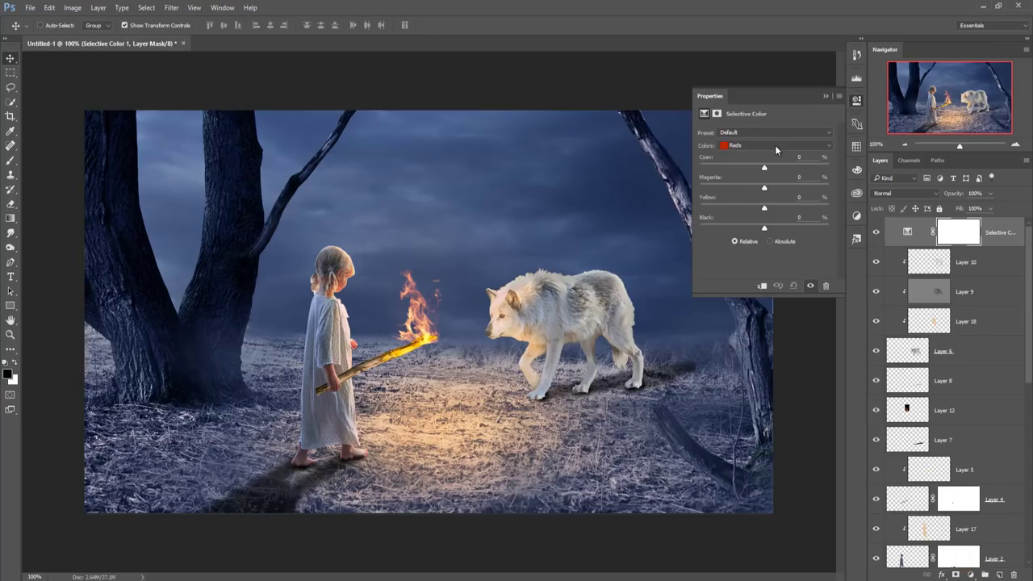
left_click(773, 145)
left_click(763, 165)
left_click(767, 146)
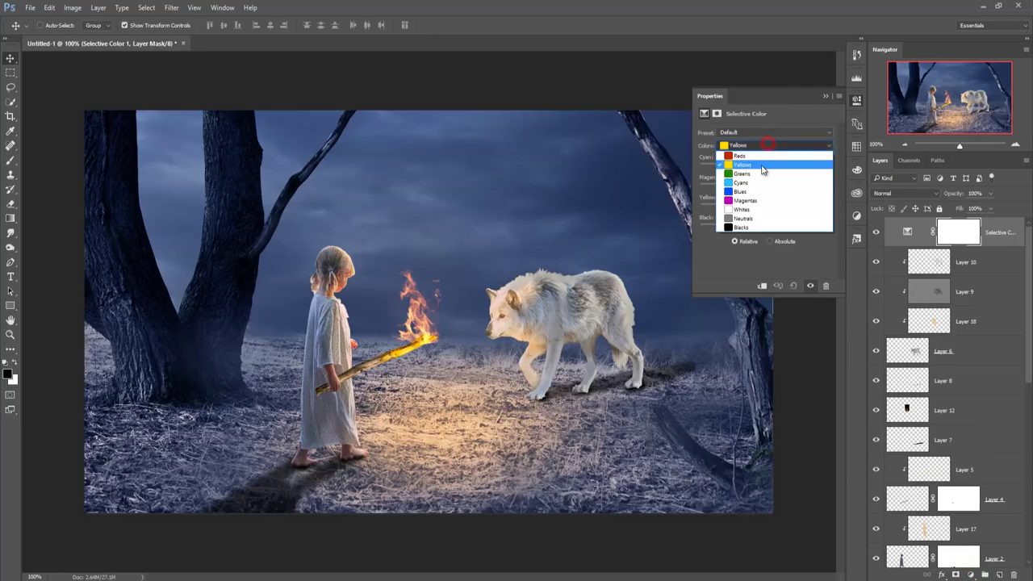
mouse_move(765, 173)
left_mouse_down()
mouse_move(733, 172)
mouse_move(812, 192)
mouse_move(801, 192)
mouse_move(804, 209)
left_mouse_up()
left_click(764, 188)
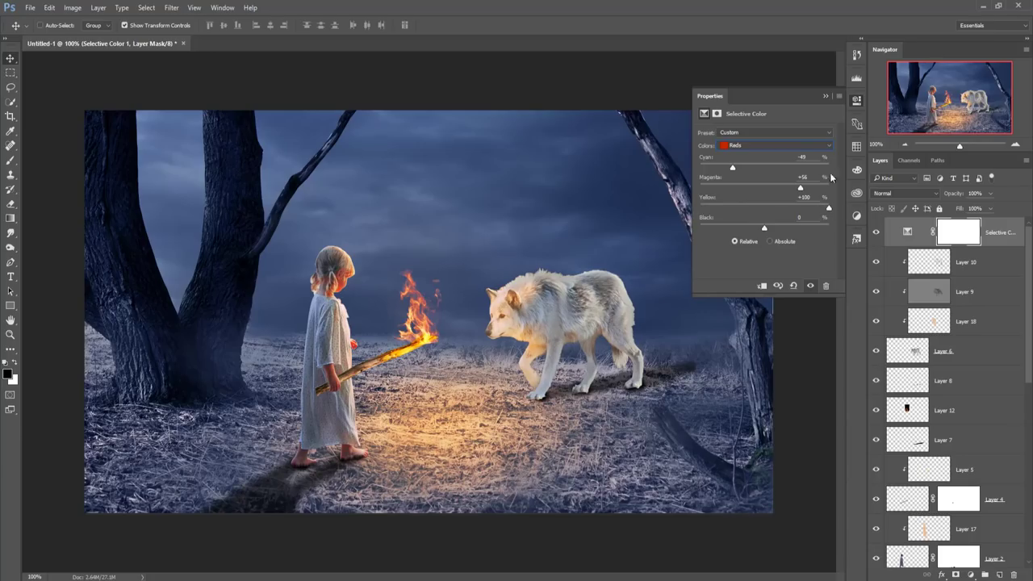
left_click(824, 96)
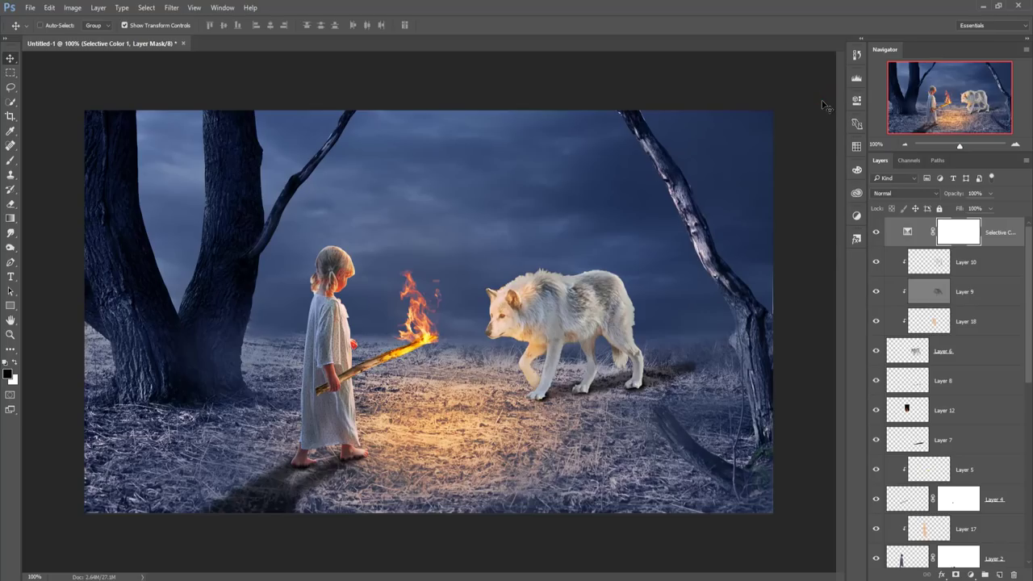
- Merge the wolf's Layer 6 with its clipped Layers 9, 10 and 18 into one layer
left_click(955, 353)
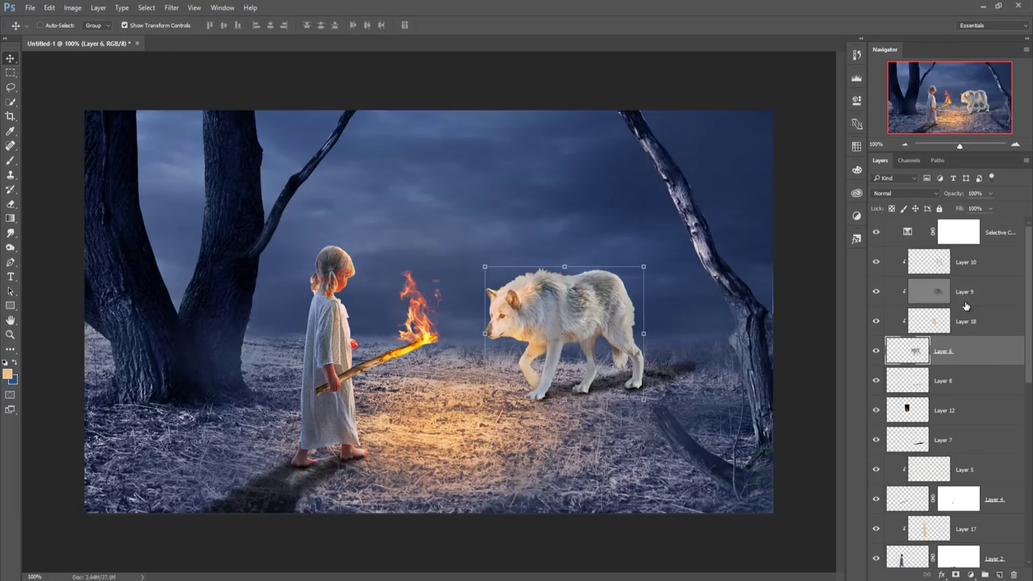
left_click(967, 262, "shift")
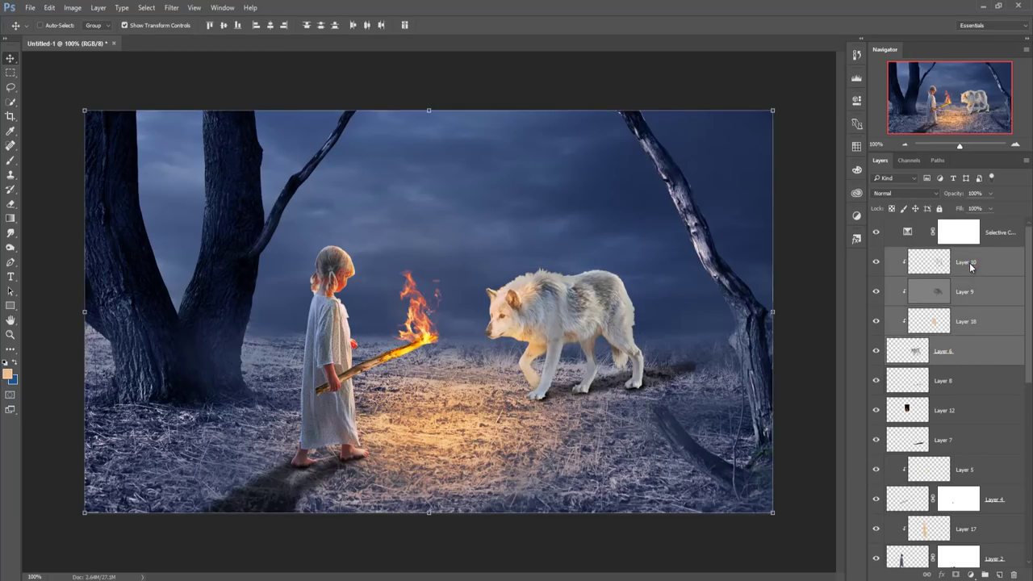
right_click(971, 267)
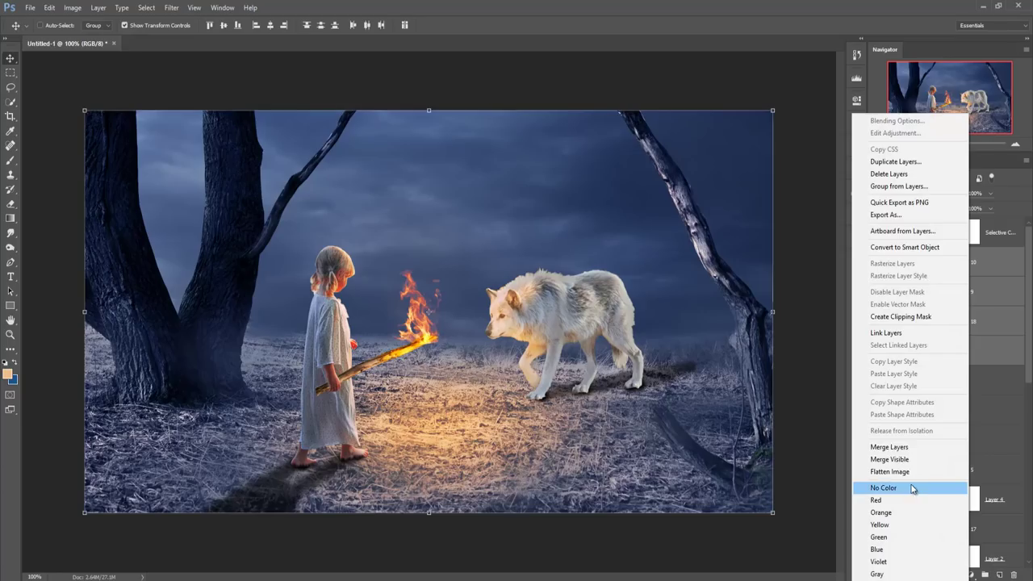
left_click(905, 447)
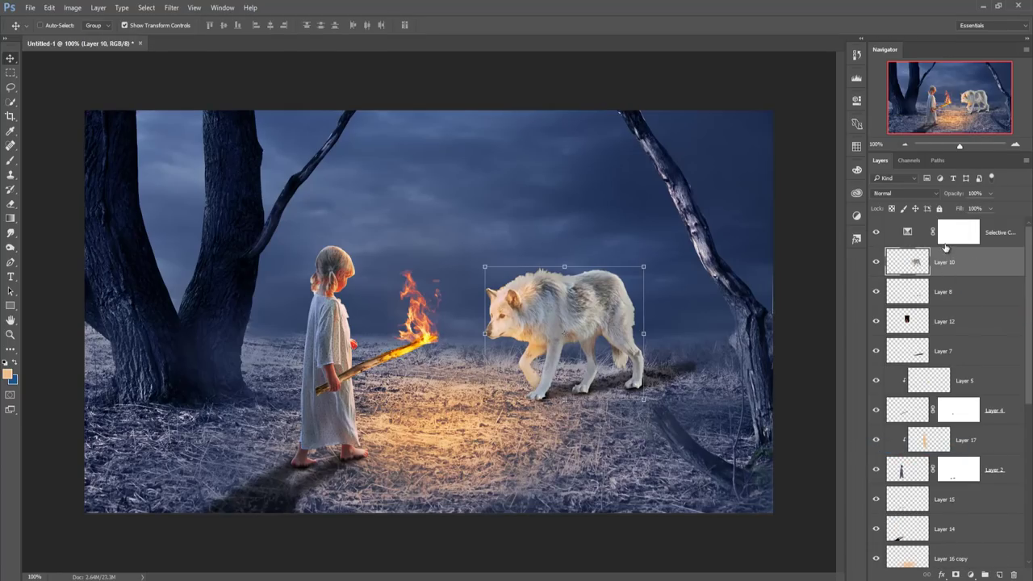
- Toggle the Selective Color adjustment on and off to compare, leaving it hidden
left_click(876, 233)
left_click(877, 234)
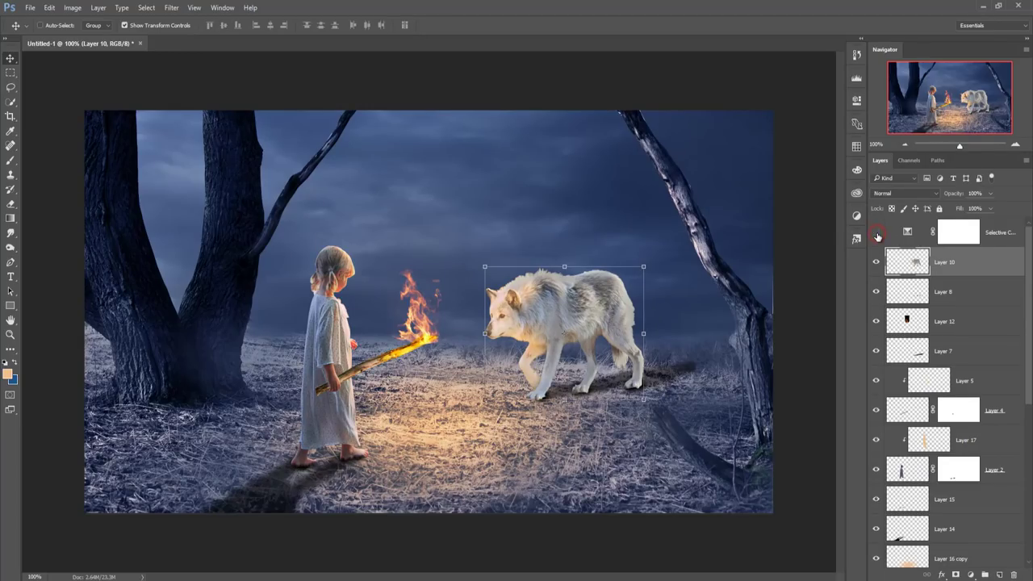
left_click(876, 233)
left_click(877, 234)
left_click(171, 7)
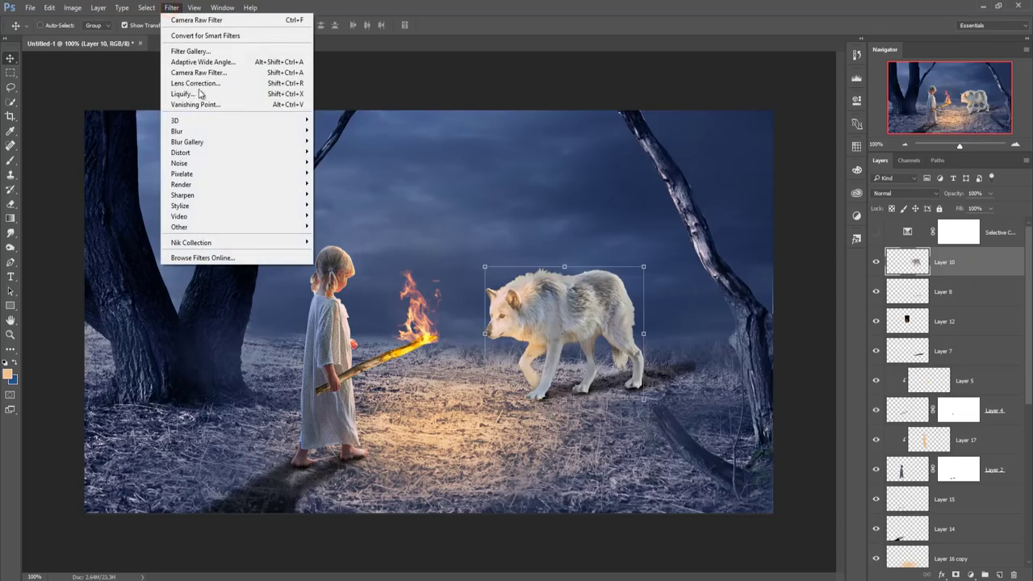
- Tone the wolf in Camera Raw: Highlights -53, Whites -100, Blacks -55, Vibrance -23, Saturation -8
left_click(204, 72)
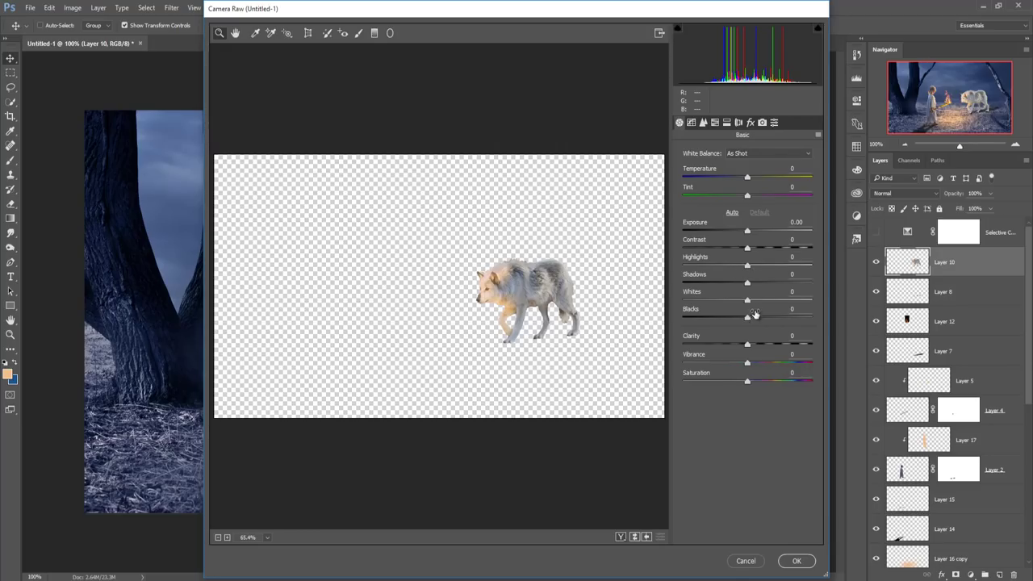
left_click_drag(749, 300, 678, 312)
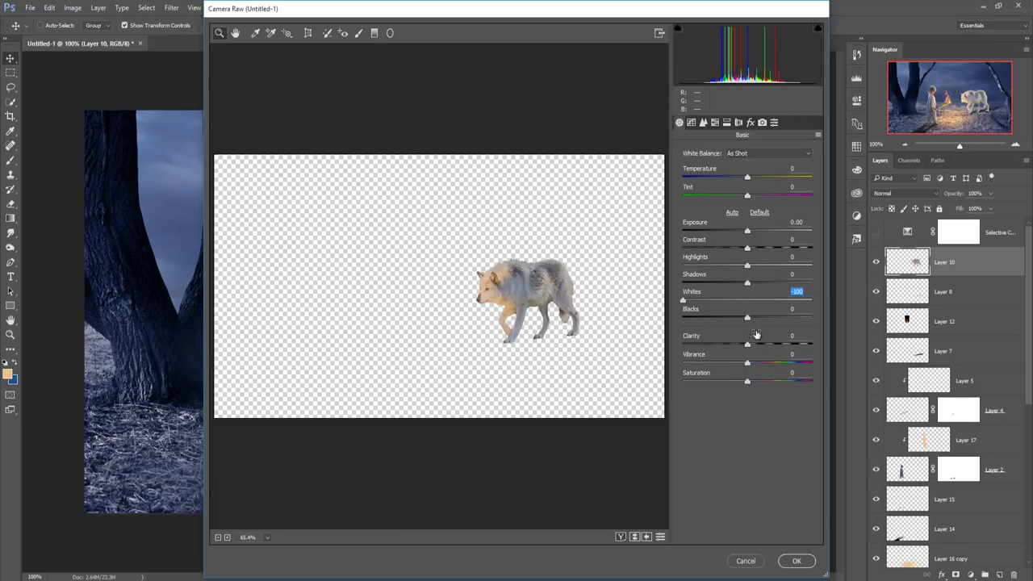
left_click_drag(748, 317, 714, 326)
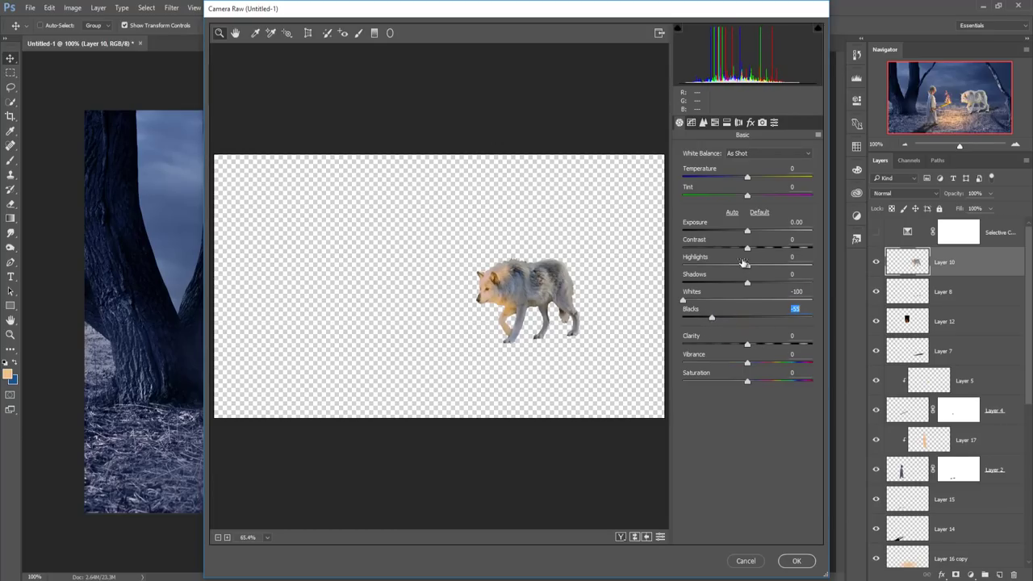
mouse_move(747, 231)
left_mouse_down()
mouse_move(688, 267)
mouse_move(717, 274)
left_mouse_up()
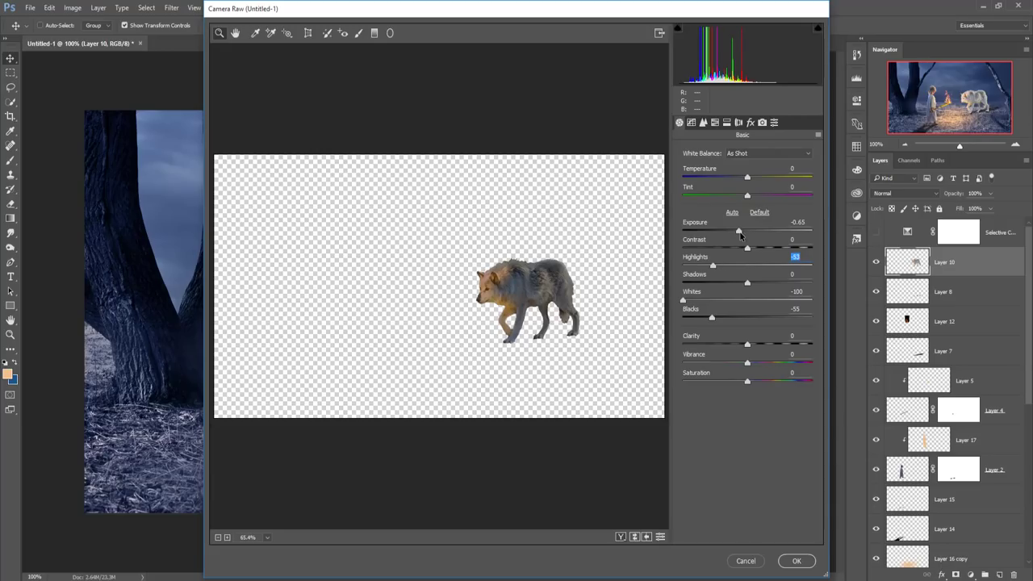
left_click_drag(740, 233, 749, 231)
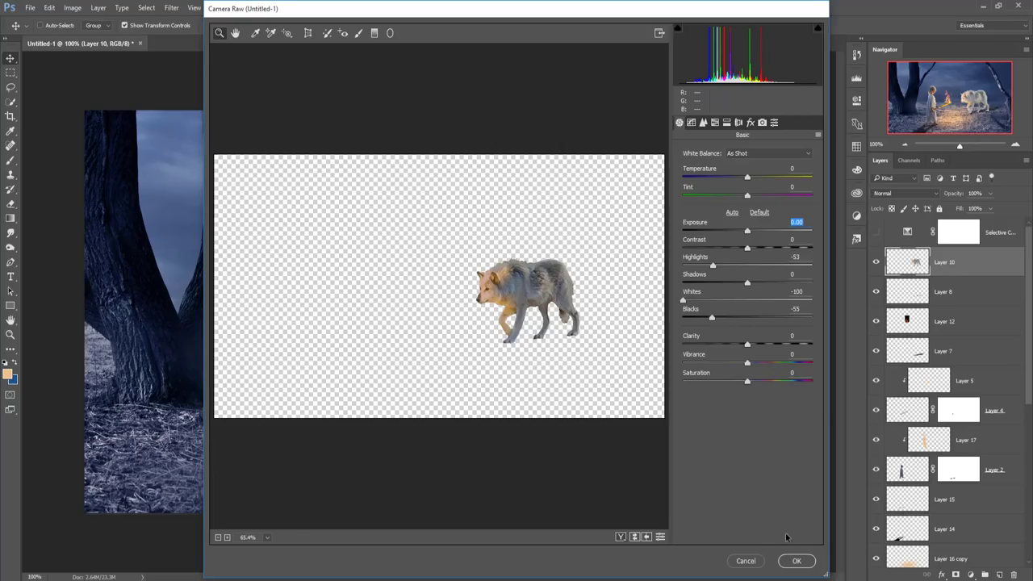
mouse_move(747, 364)
left_mouse_down()
mouse_move(731, 364)
mouse_move(741, 385)
left_mouse_up()
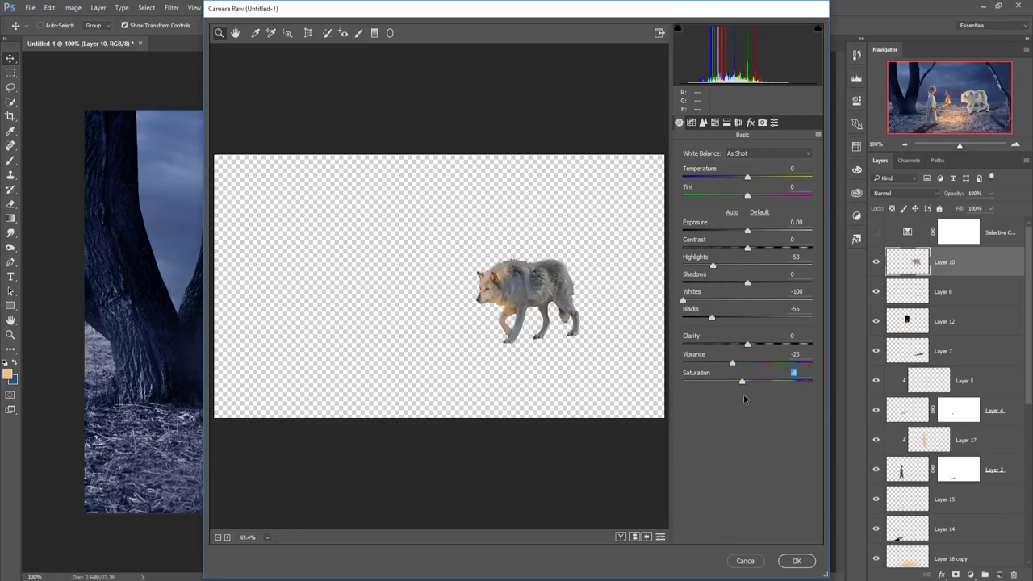
left_click(788, 562)
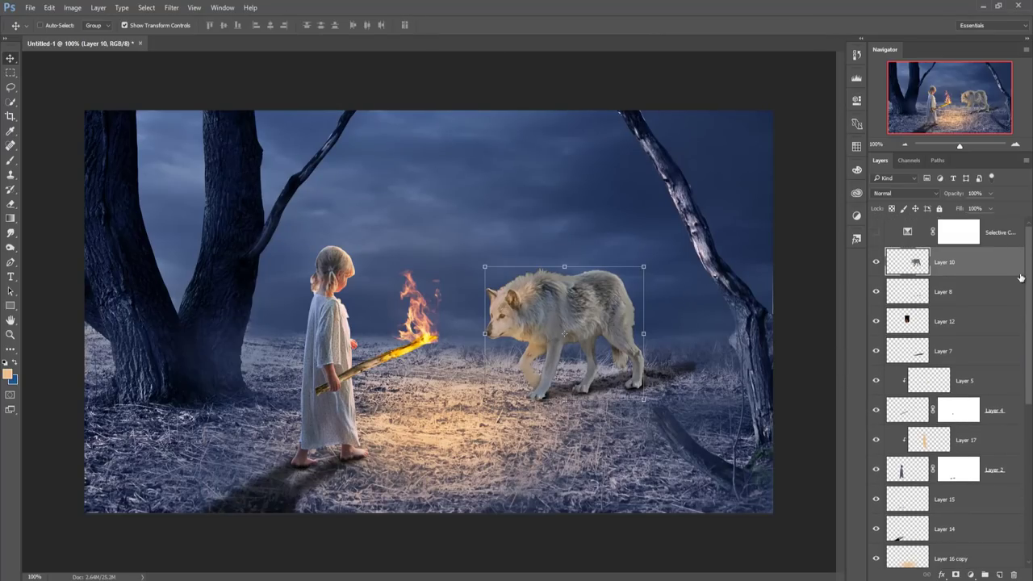
- Drop the stormy_sky3 photo into the composite as a new layer positioned top left
left_click(988, 235)
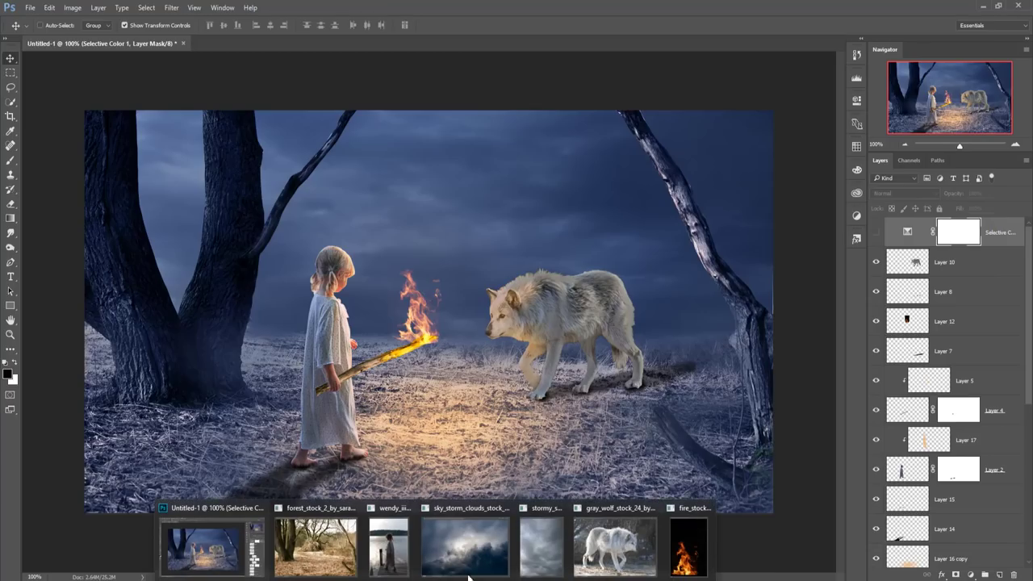
left_click(538, 547)
left_click_drag(610, 260, 309, 248)
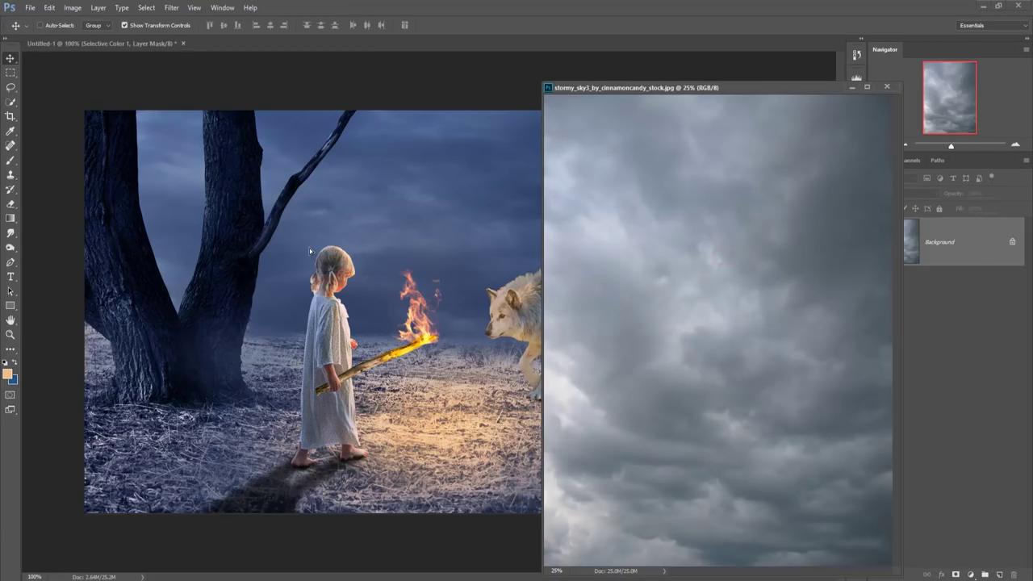
left_click(852, 87)
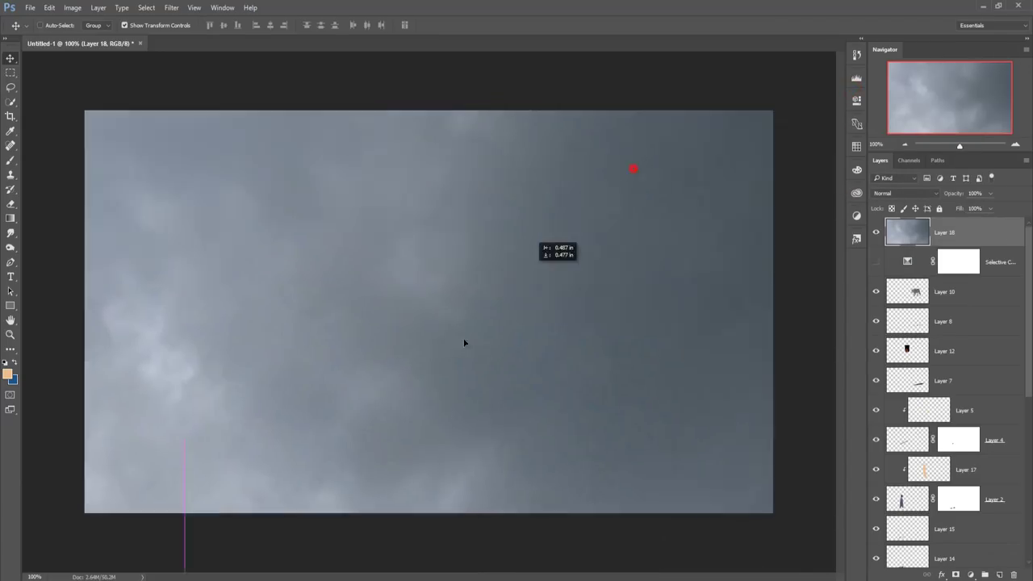
mouse_move(692, 185)
left_mouse_down()
mouse_move(634, 292)
mouse_move(687, 165)
mouse_move(519, 260)
mouse_move(331, 153)
left_mouse_up()
- Stretch the sky layer across the full canvas width and desaturate it to grey
key("ctrl+t")
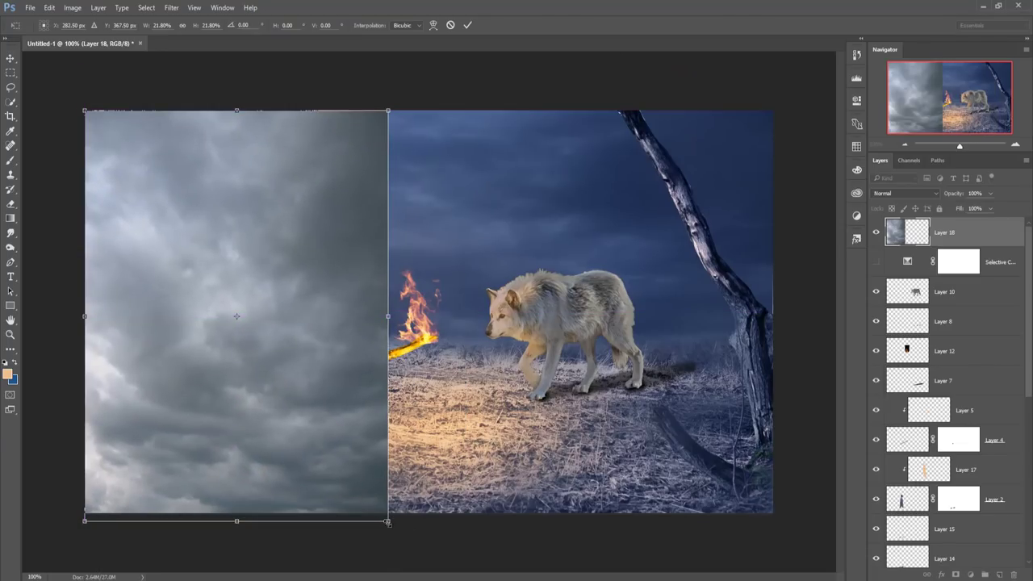
left_click_drag(388, 312, 772, 315)
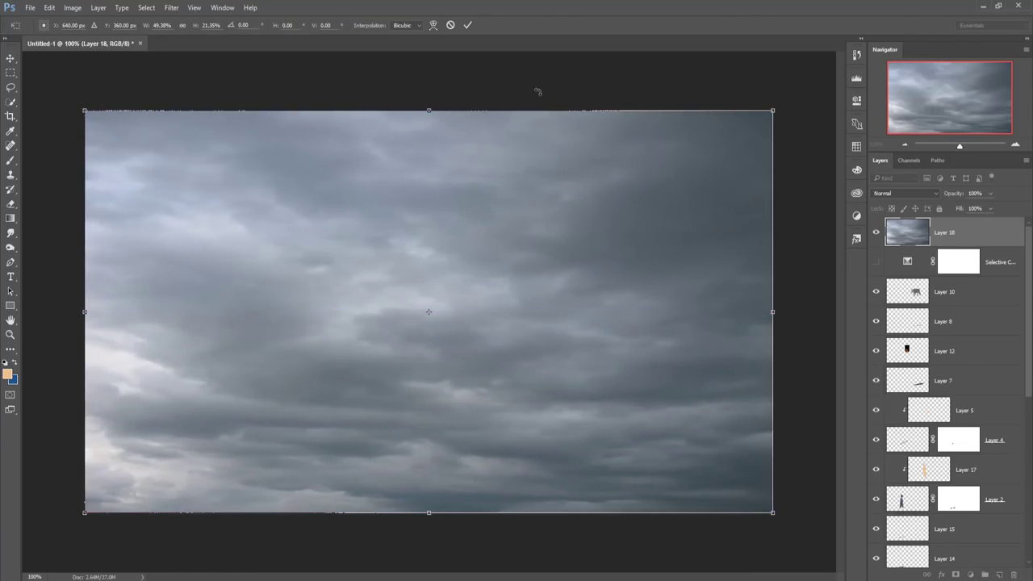
left_click(467, 25)
left_click(81, 8)
mouse_move(89, 35)
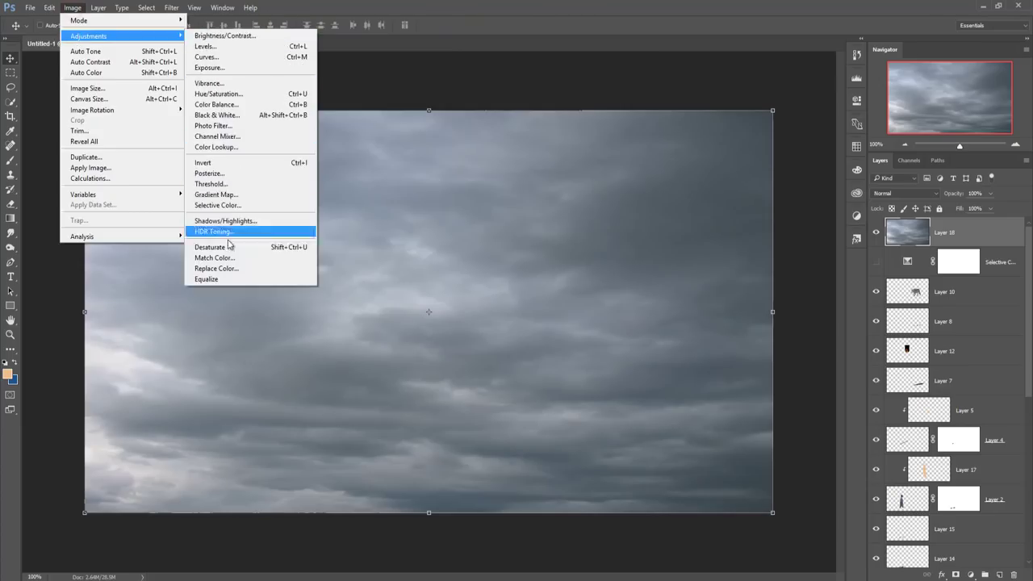
left_click(234, 230)
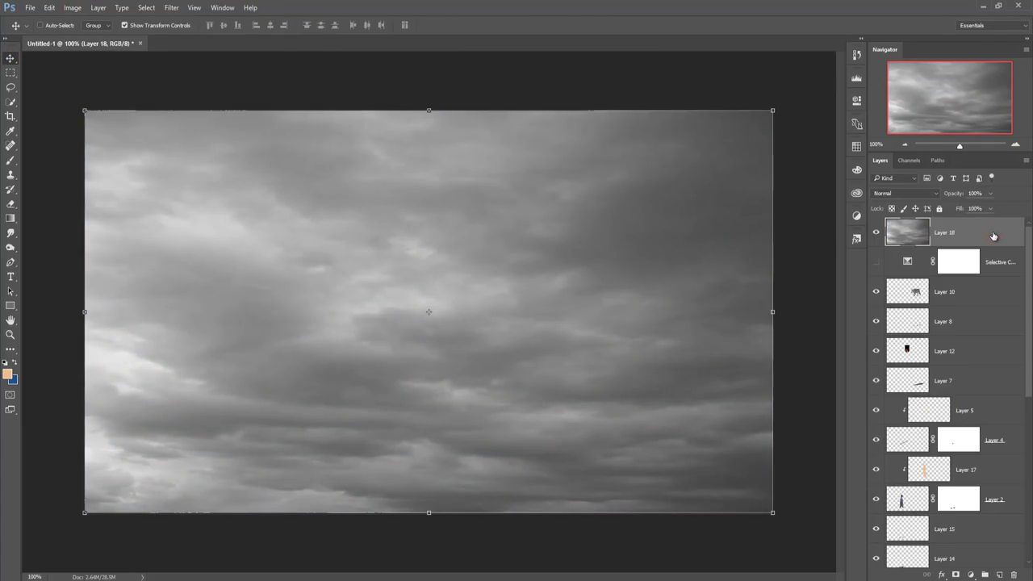
left_click(972, 575)
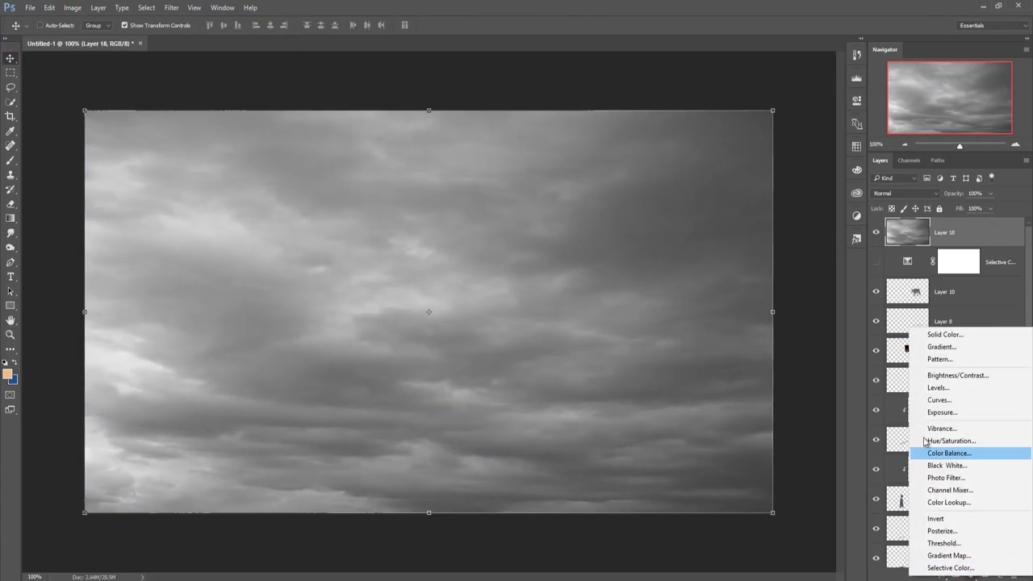
- Mask the grey sky layer, painting black with a size-700 brush over the girl, wolf and trees
left_click(791, 385)
left_click(955, 575)
left_click(11, 159)
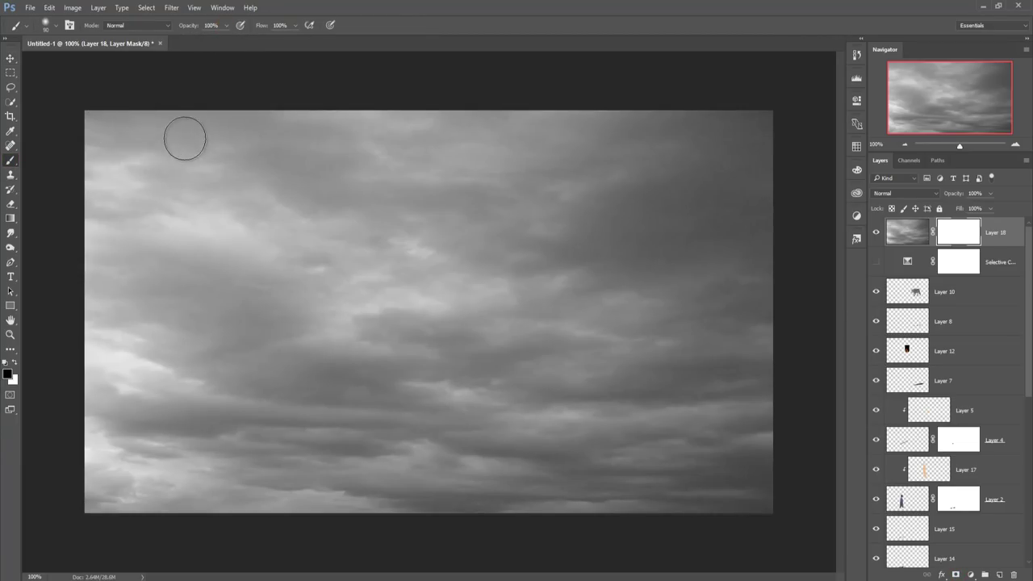
key("bracketright")
key("bracketright")
key("bracketright")
mouse_move(200, 211)
left_mouse_down()
mouse_move(669, 189)
mouse_move(692, 381)
mouse_move(166, 352)
left_mouse_up()
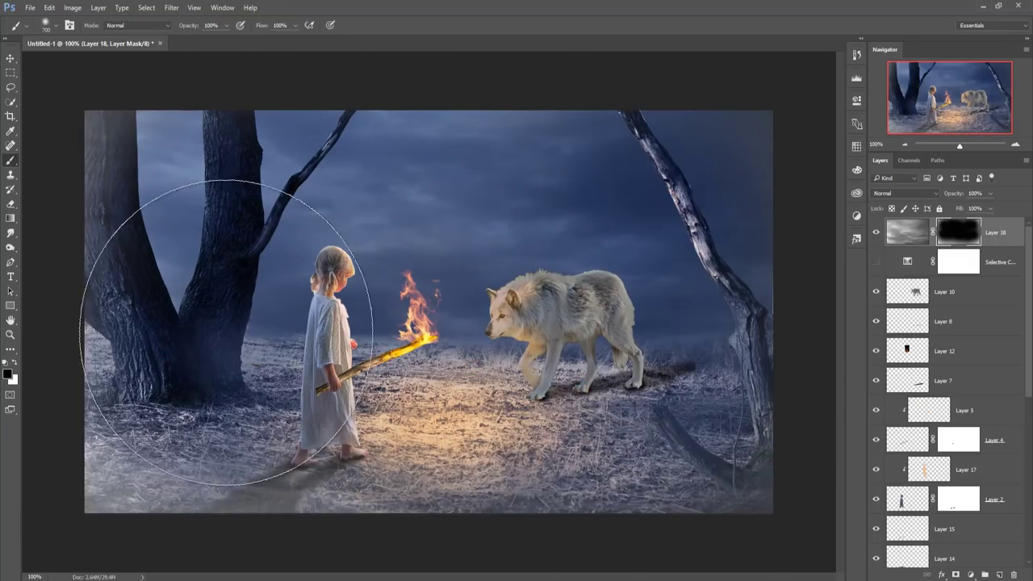
left_click(11, 59)
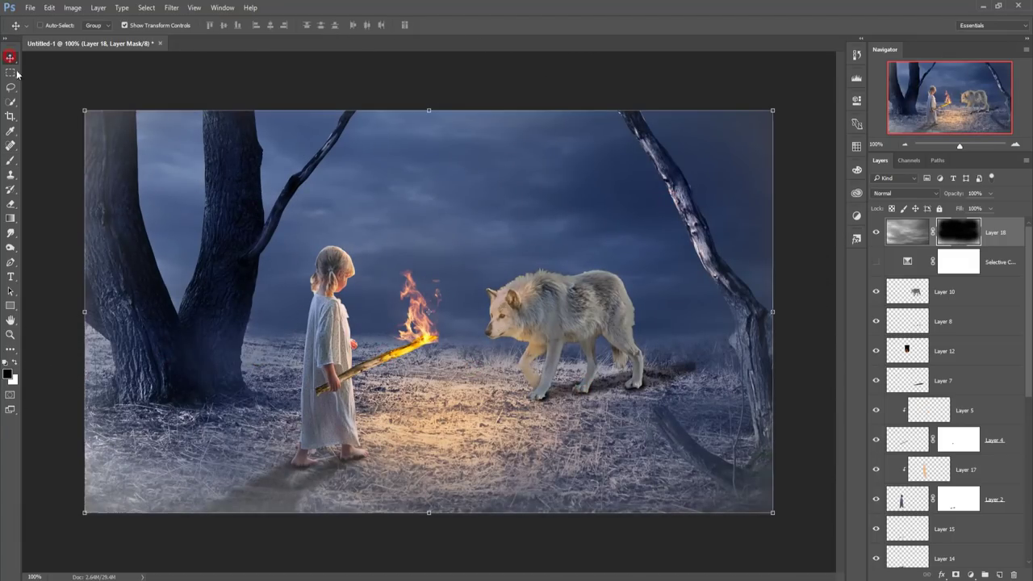
left_click(1003, 241)
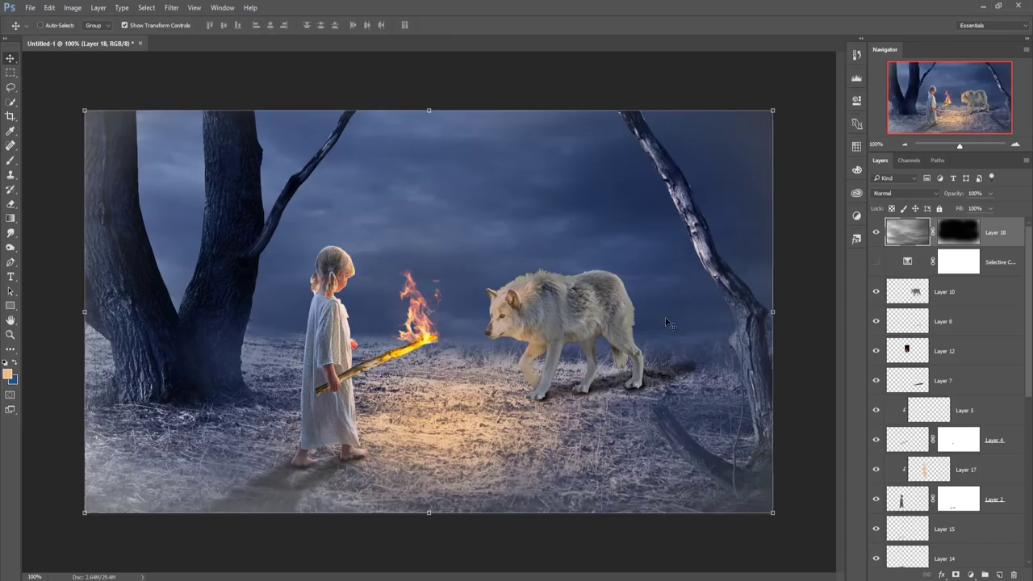
left_click(971, 575)
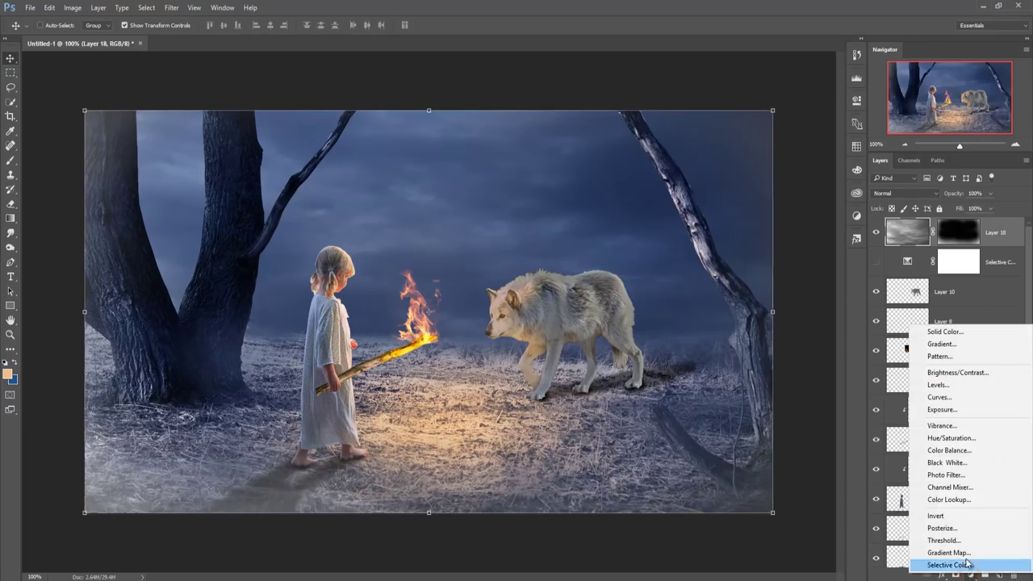
- Add a Color Balance clipped to the sky layer with Midtones Cyan -44 and Blue +73
left_click(961, 451)
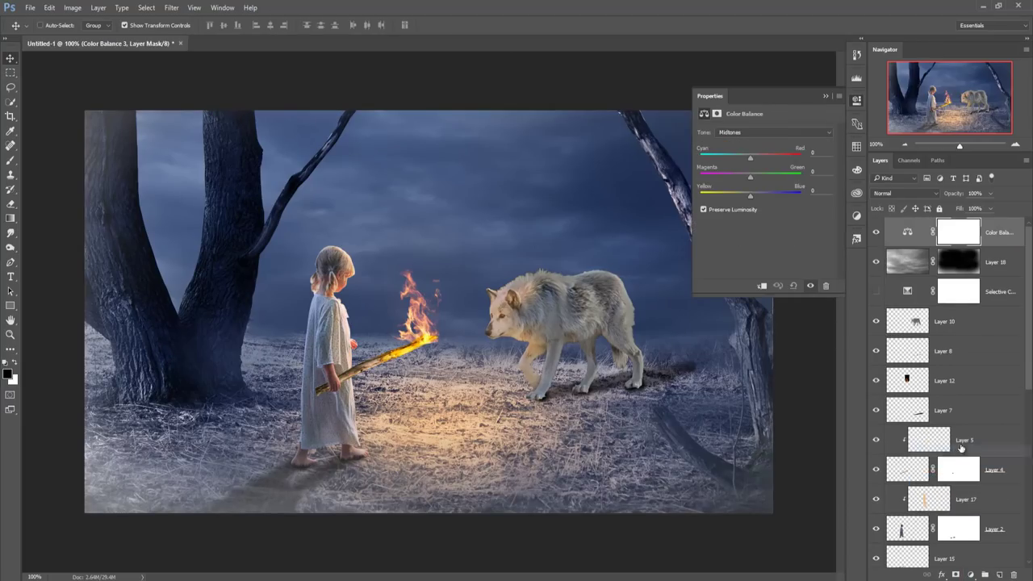
left_click(762, 285)
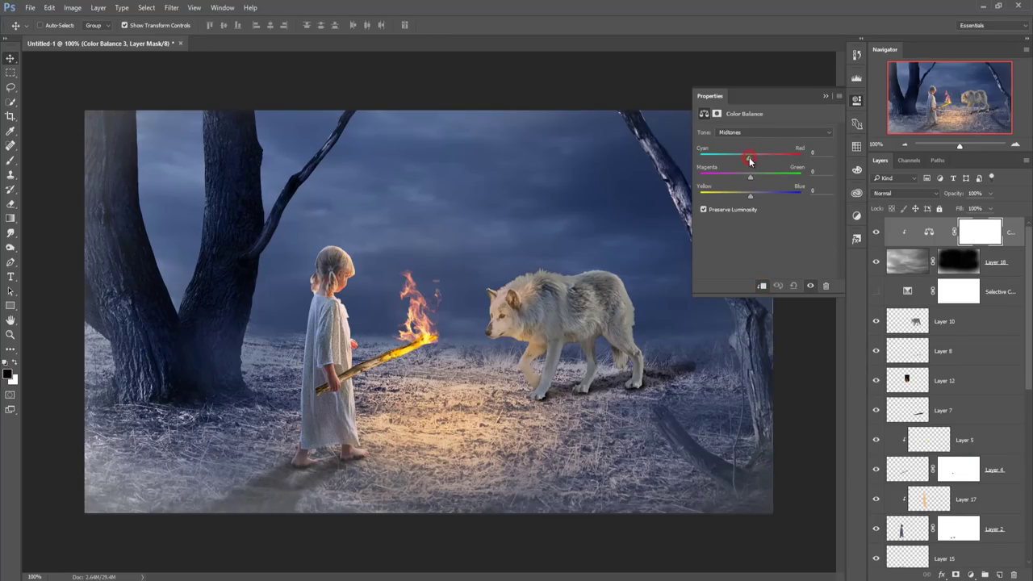
left_click_drag(750, 161, 724, 165)
left_click(728, 161)
left_click(787, 196)
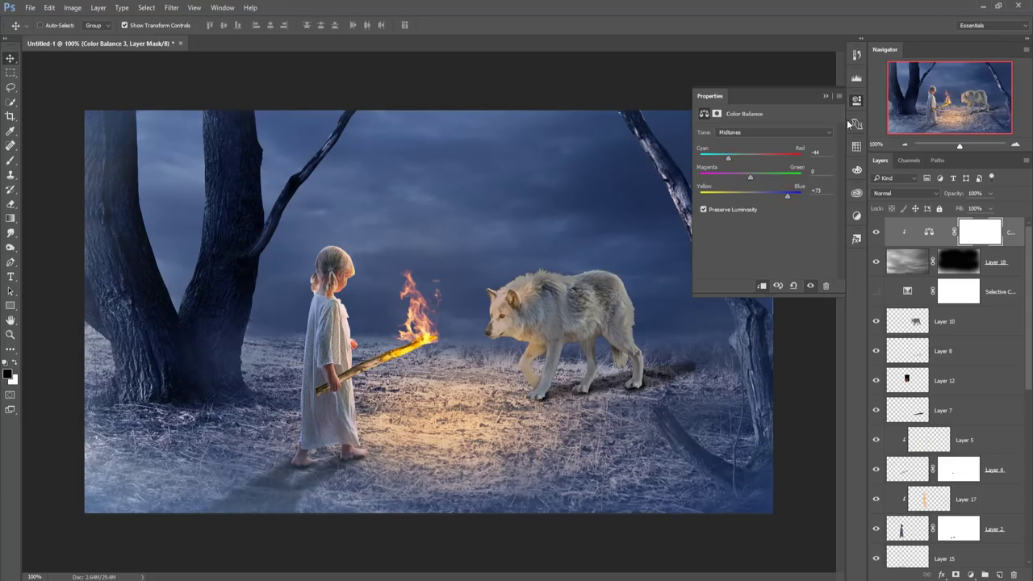
left_click(826, 96)
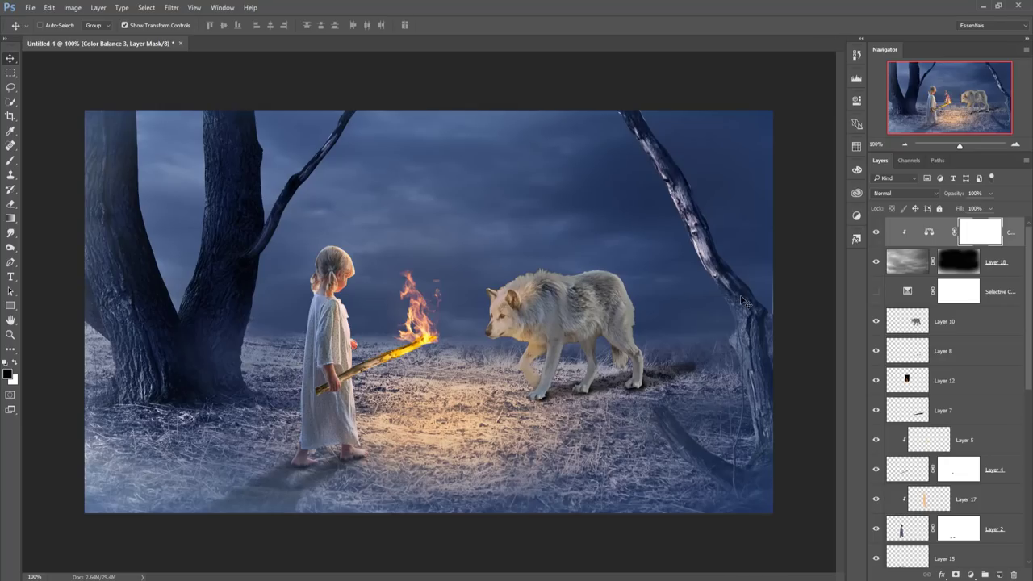
left_click(1010, 235)
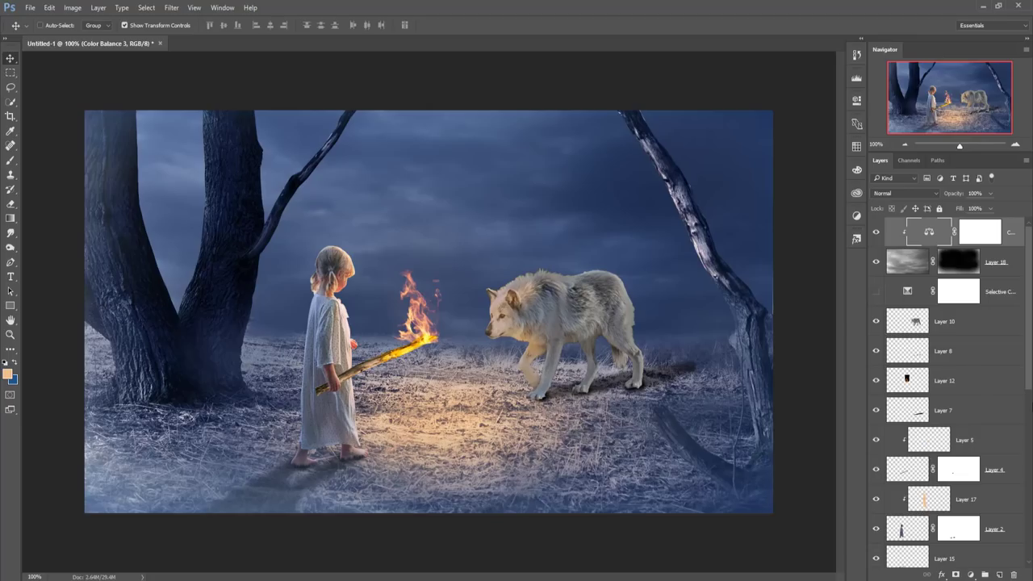
- Select Layer 11 and add a new empty Layer 19 above it
scroll(1030, 379, "down", 3)
scroll(993, 419, "down", 3)
scroll(953, 452, "down", 3)
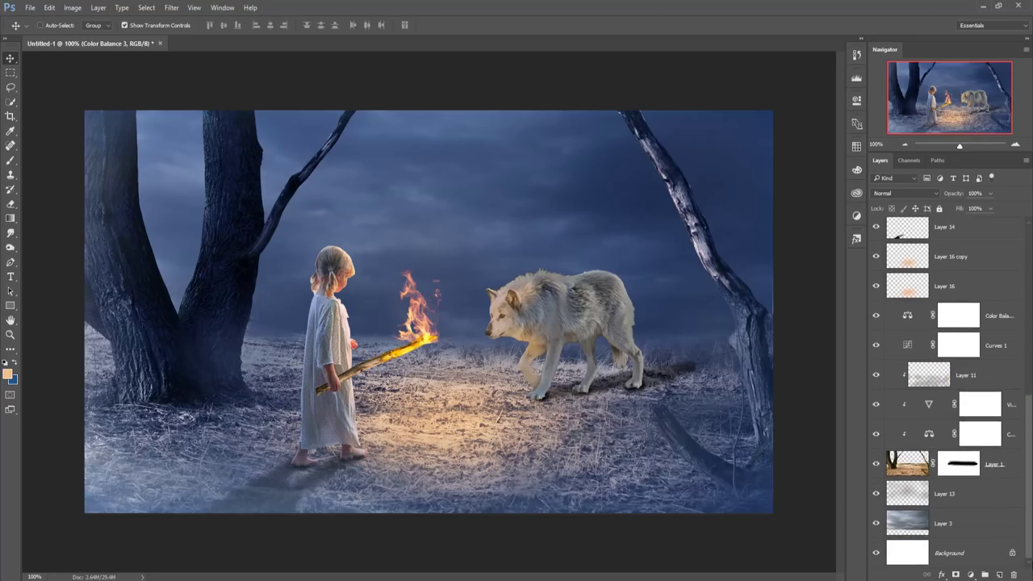
left_click(913, 457)
left_click(982, 372)
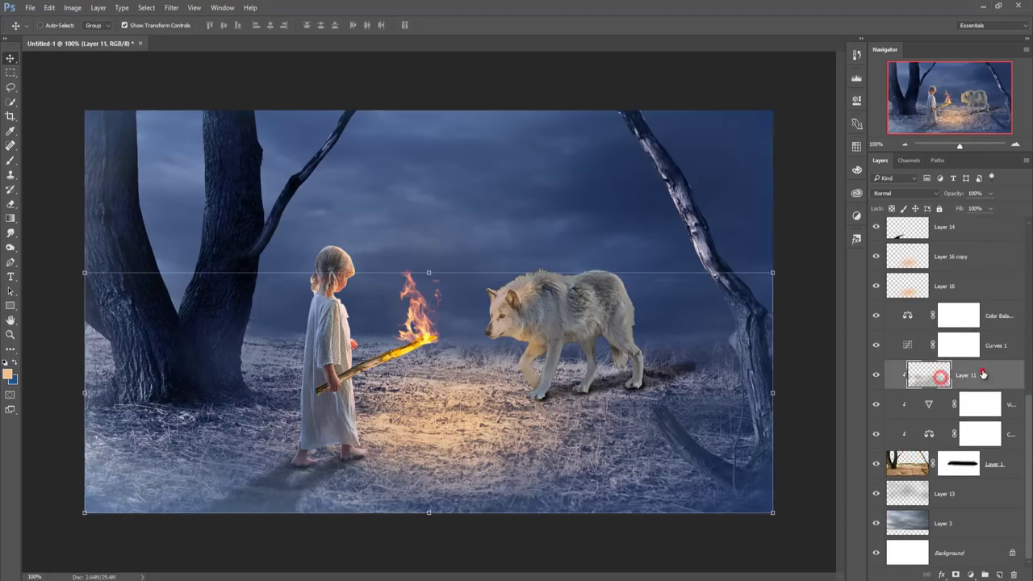
left_click(999, 575)
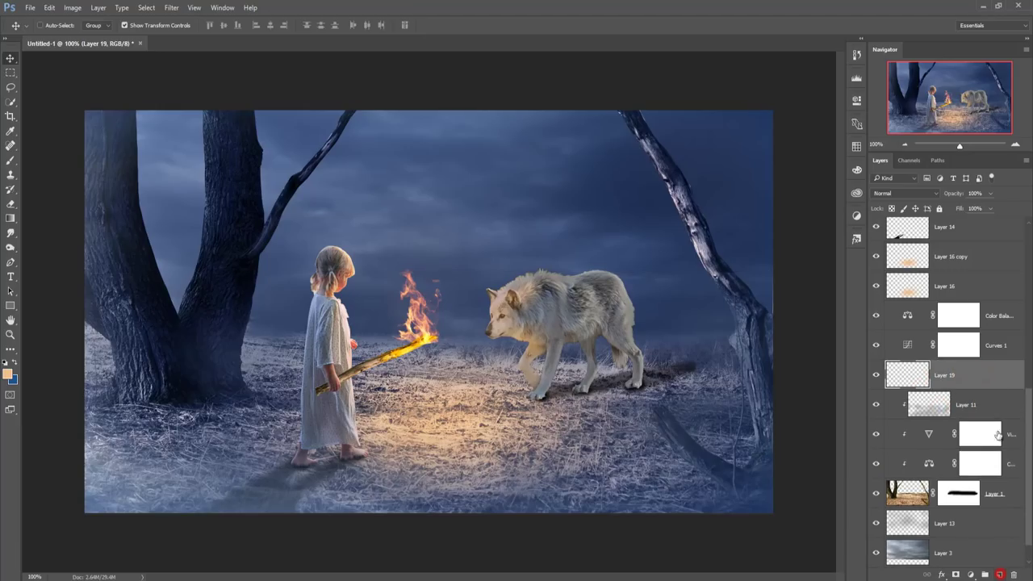
- Set up a size-100 grey brush at 12% opacity
left_click(10, 161)
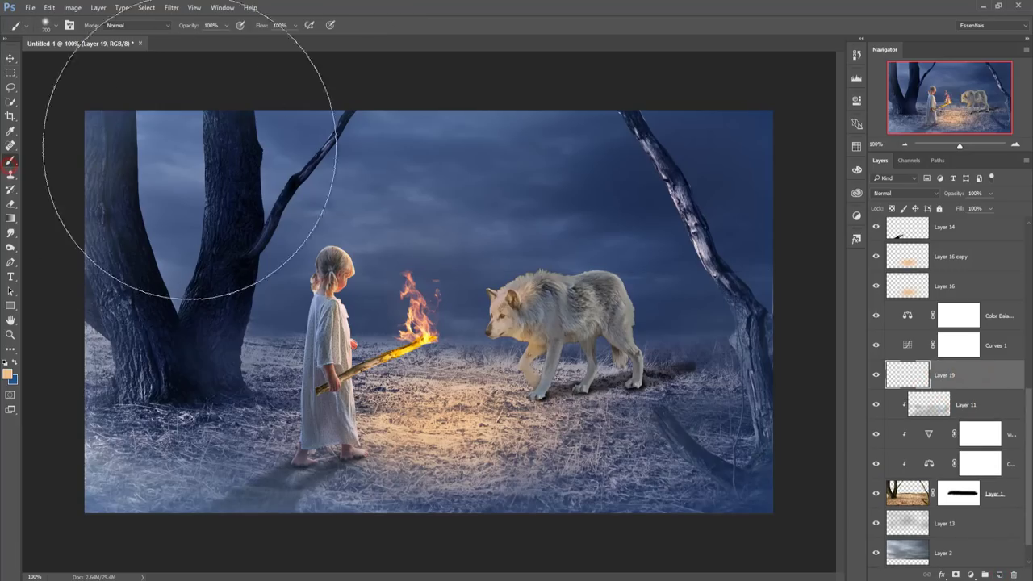
left_click(226, 27)
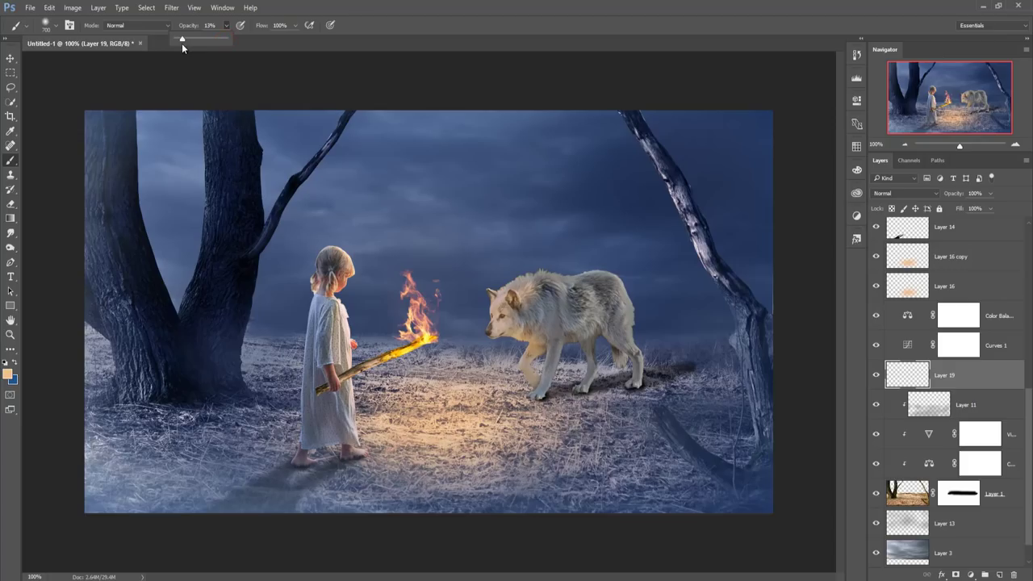
left_click_drag(182, 44, 180, 44)
key("bracketleft")
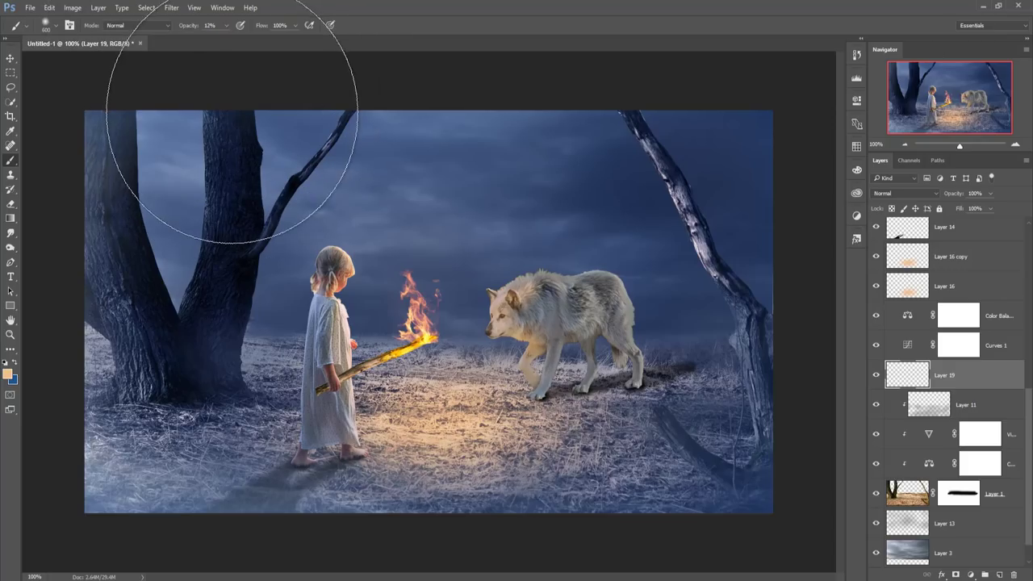
key("bracketleft")
key("bracketleft")
key("bracketleft")
right_click(763, 239, "alt+shift")
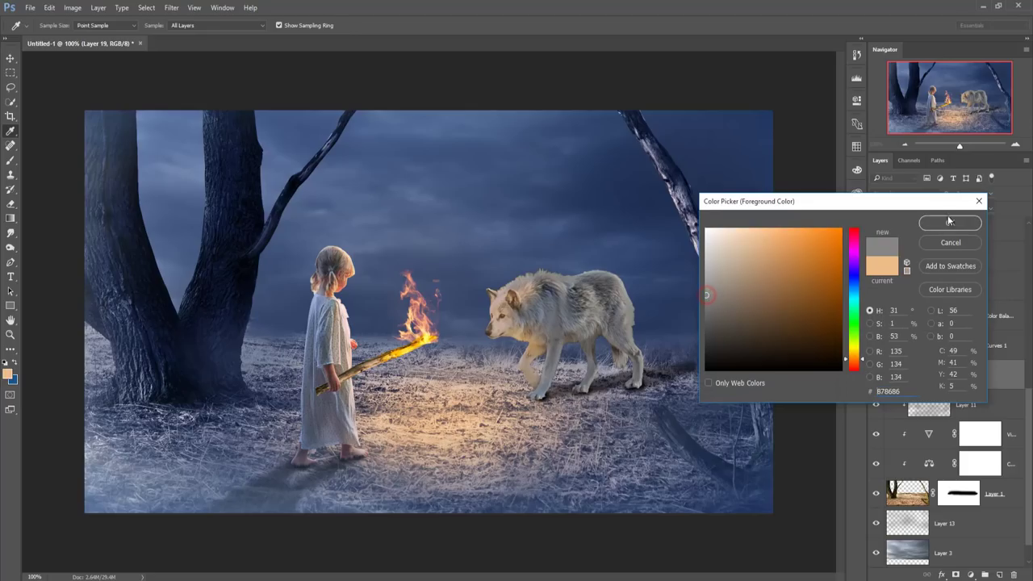
left_click(948, 220)
- Paint faint strokes down the left tree trunk
left_click_drag(258, 155, 234, 178)
left_click_drag(226, 120, 226, 213)
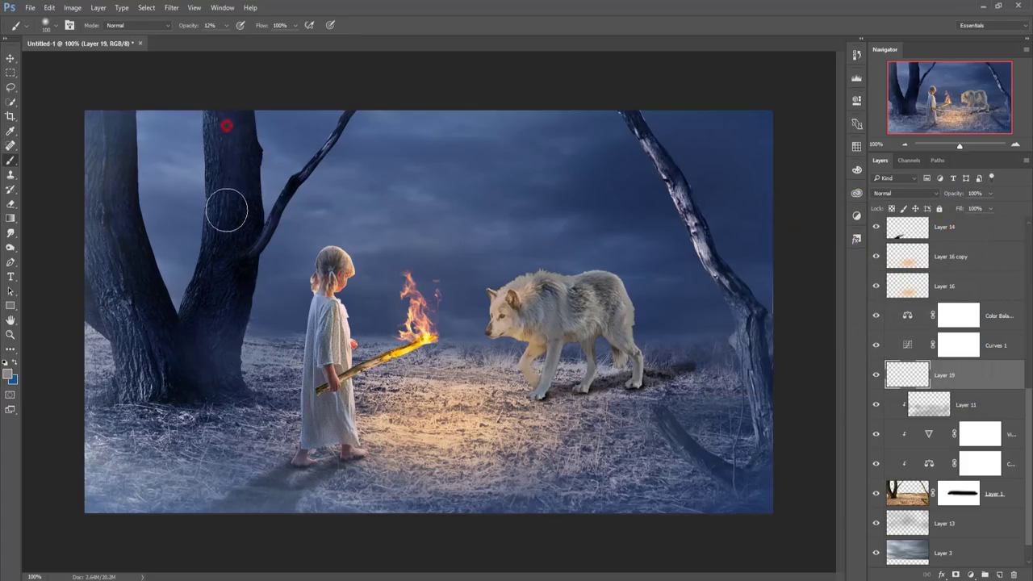
mouse_move(237, 138)
left_mouse_down()
mouse_move(218, 301)
mouse_move(203, 325)
left_mouse_up()
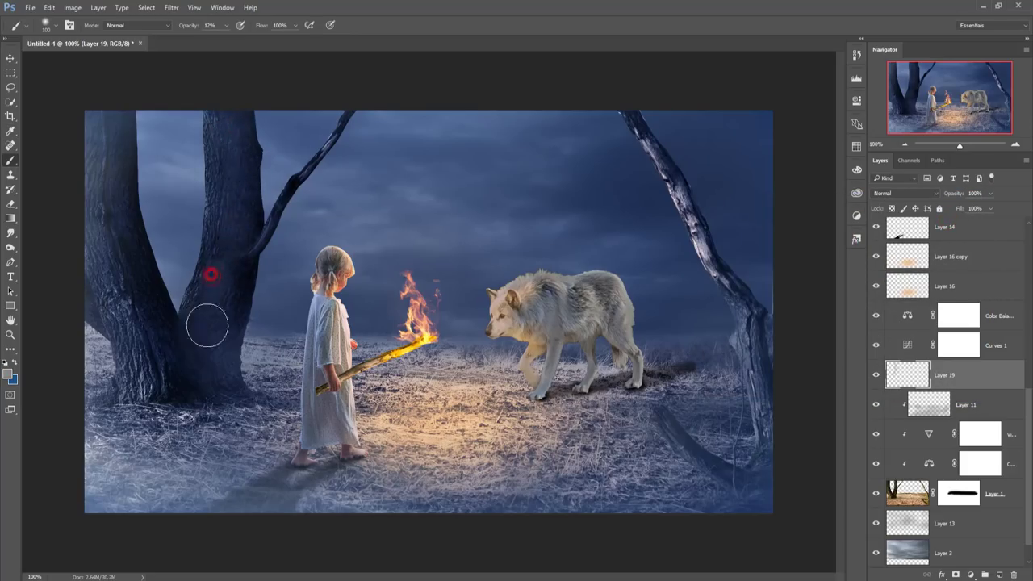
left_click_drag(240, 244, 224, 281)
mouse_move(173, 339)
left_mouse_down()
mouse_move(121, 189)
mouse_move(126, 173)
left_mouse_up()
- Clip Layer 19 to the layer beneath and paint soft light along the right trunk and branch
right_click(963, 378)
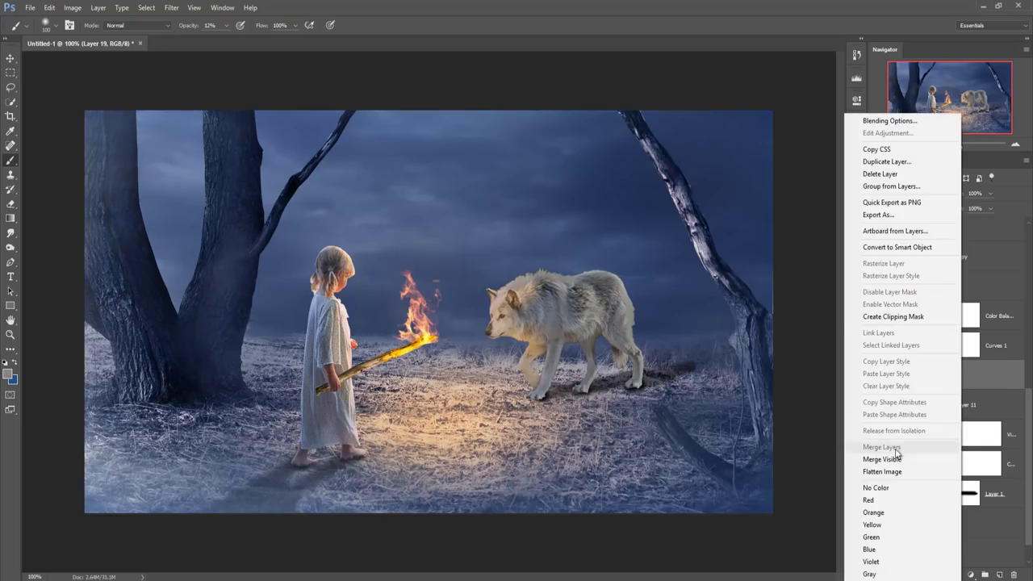
left_click(911, 317)
left_click_drag(167, 325, 101, 293)
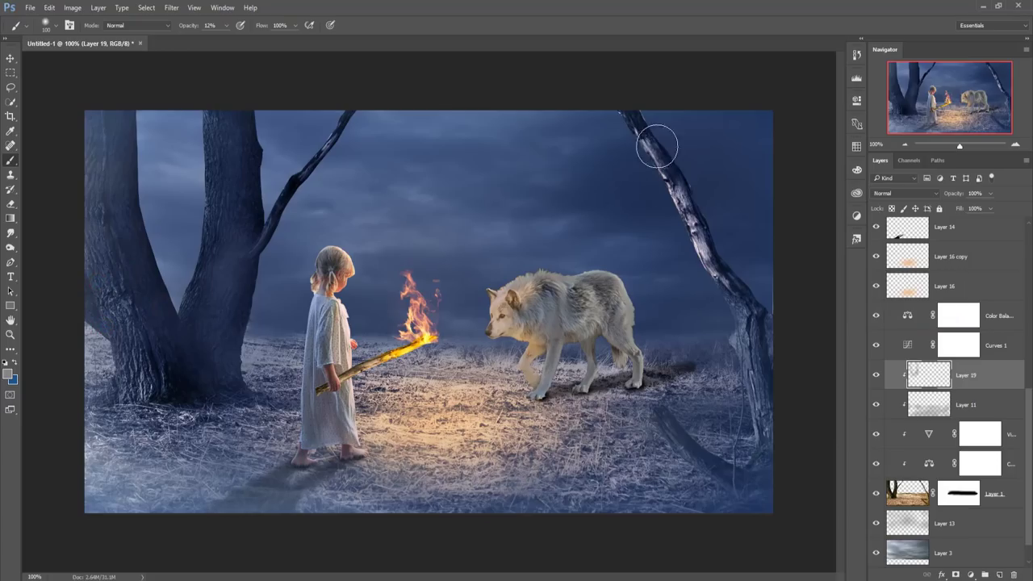
left_click_drag(646, 154, 711, 267)
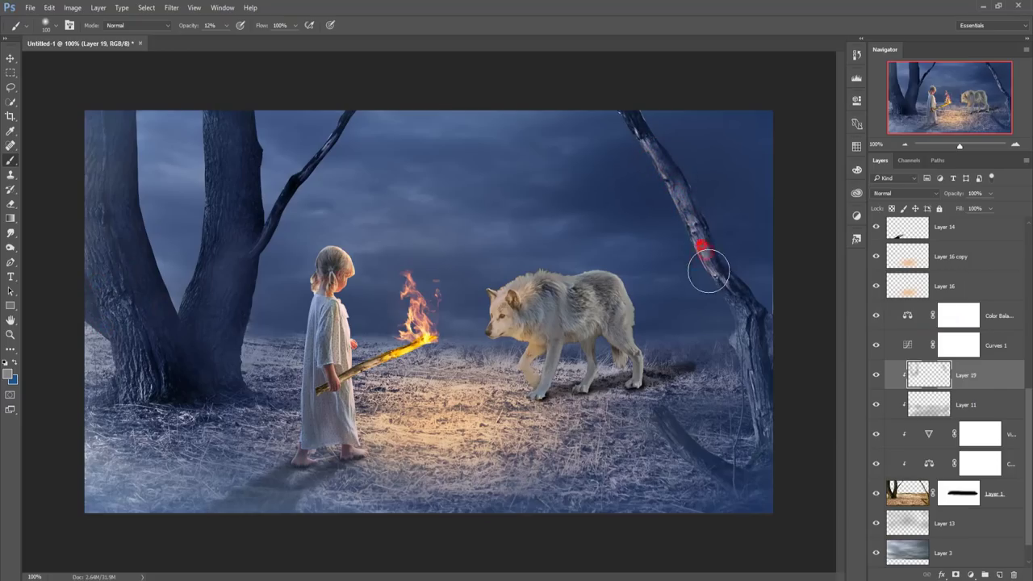
left_click_drag(626, 121, 726, 289)
left_click_drag(743, 346, 762, 422)
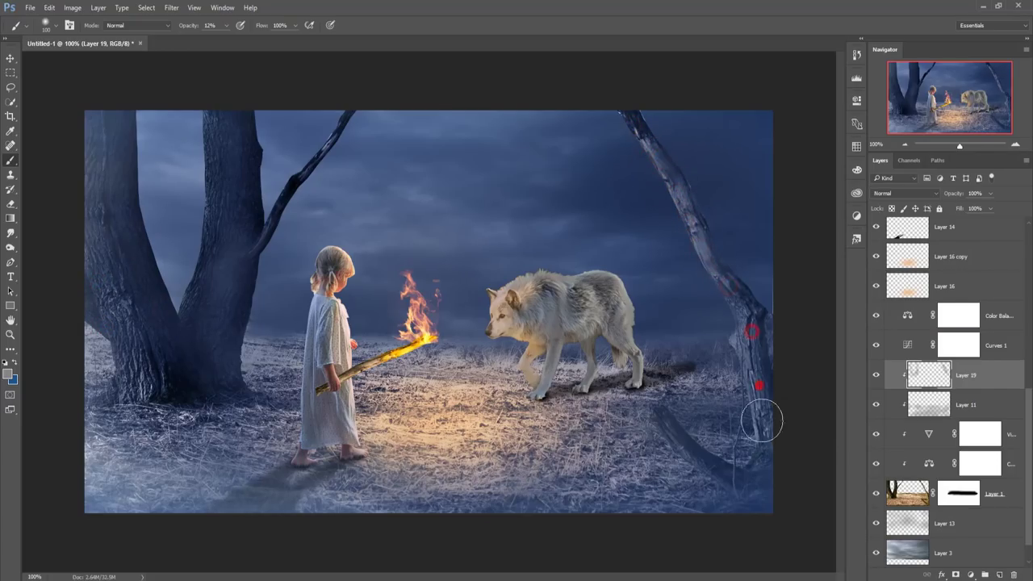
left_click_drag(671, 422, 738, 482)
mouse_move(643, 131)
left_mouse_down()
mouse_move(664, 166)
mouse_move(624, 106)
left_mouse_up()
- Select the wolf's Layer 10 in the Layers panel
left_click(10, 59)
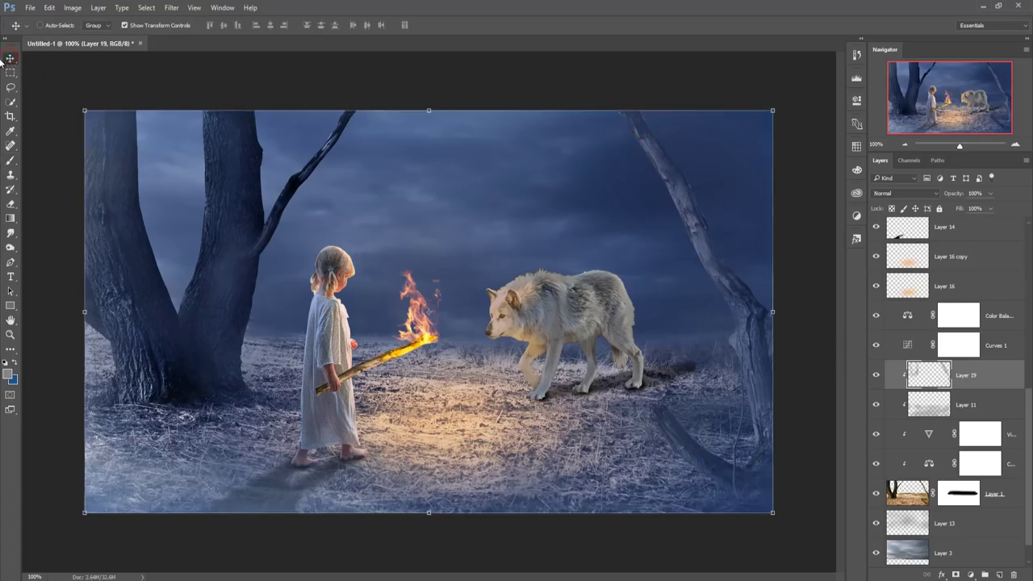
scroll(928, 323, "up", 3)
scroll(913, 321, "up", 2)
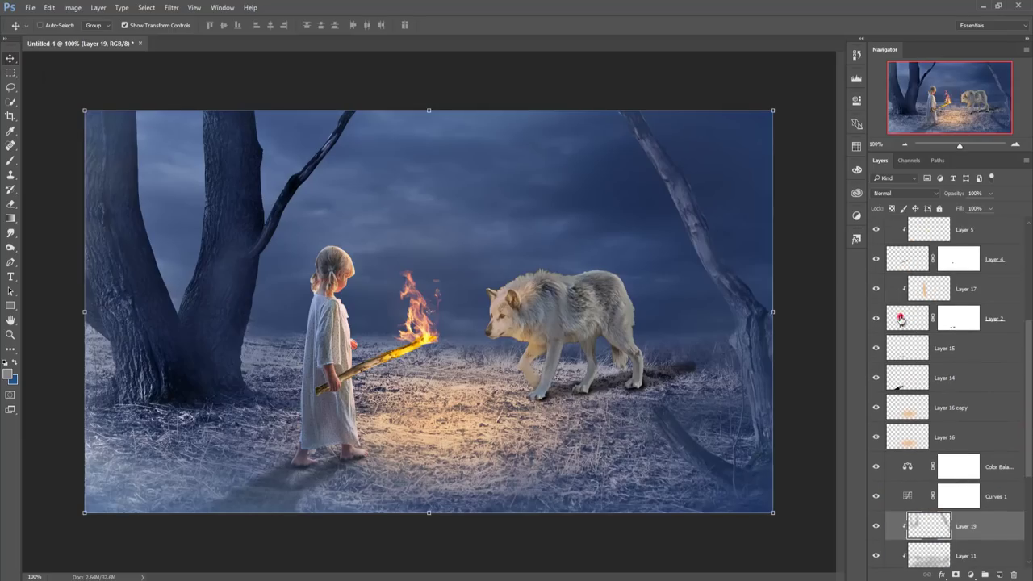
left_click(902, 320)
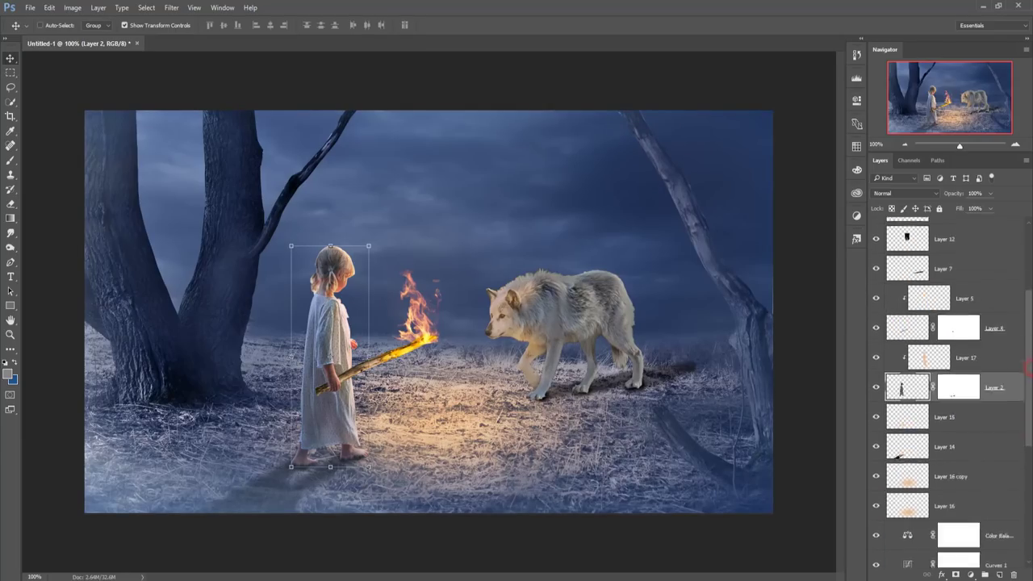
scroll(1009, 266, "up", 5)
left_click(1008, 235)
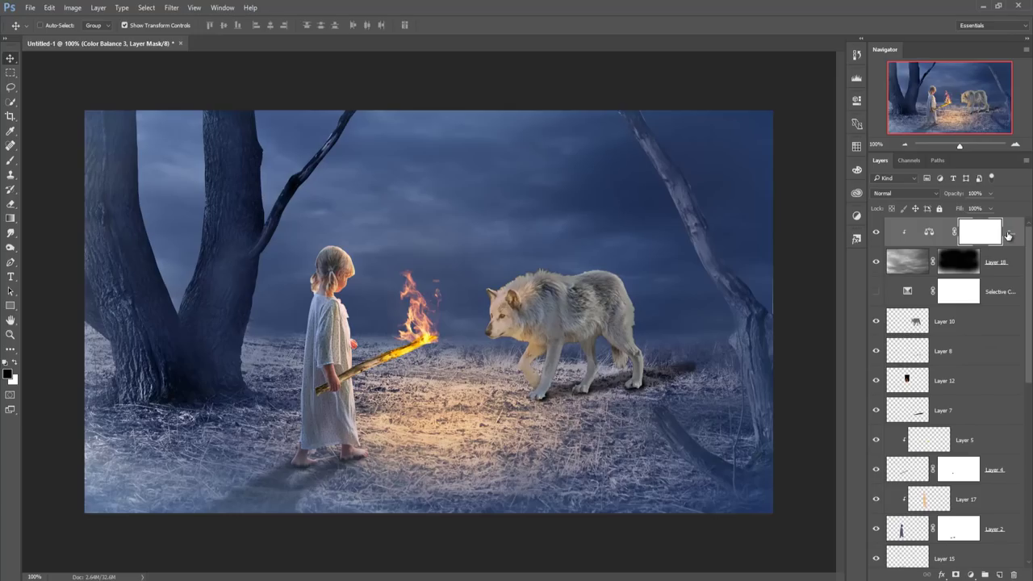
left_click(918, 323)
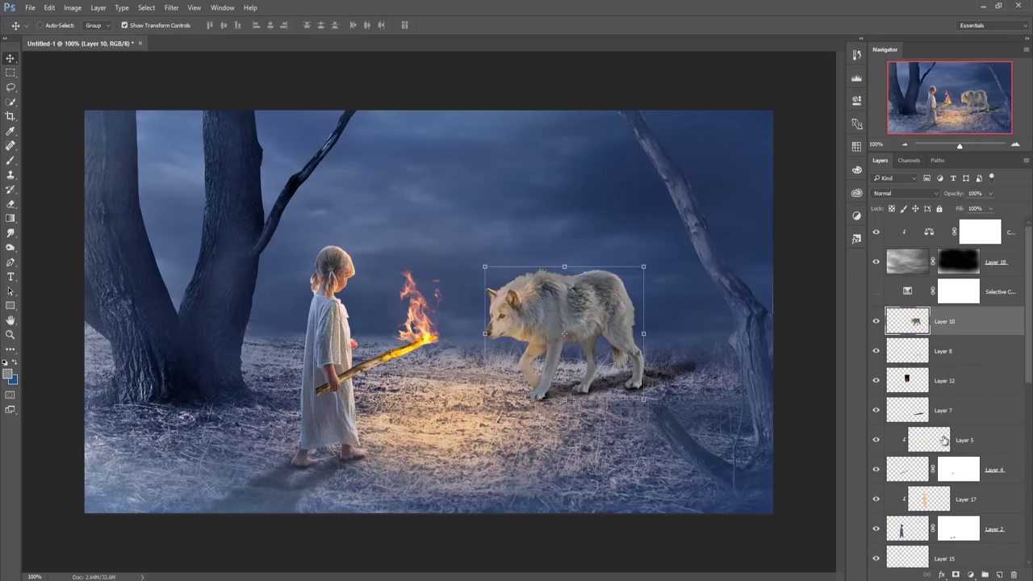
- Add Layer 20 clipped to the wolf and paint soft light across its body and head with a smaller brush
key("b")
left_click(999, 575)
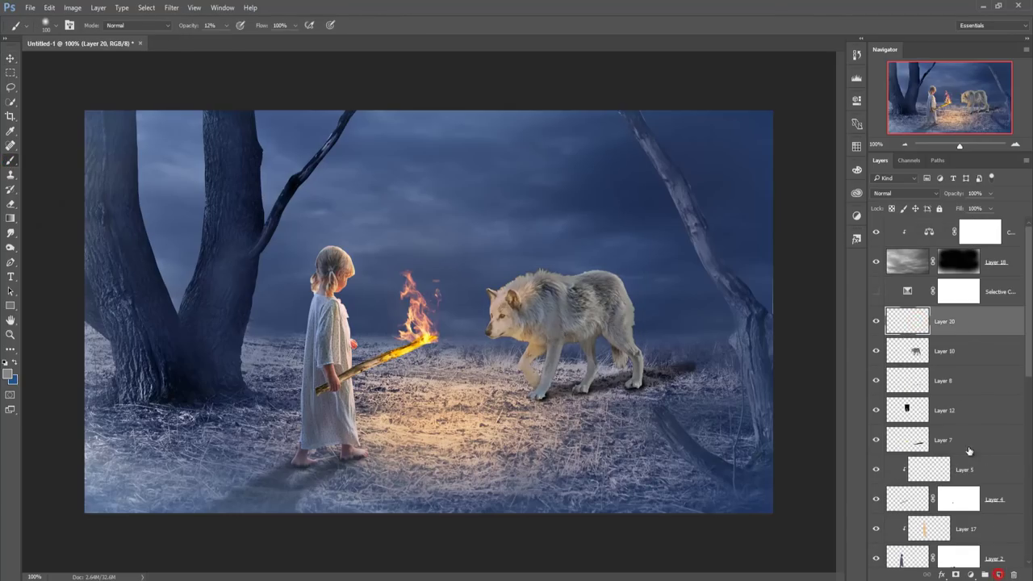
key("bracketleft")
key("bracketleft")
key("bracketleft")
right_click(897, 320)
left_click(868, 315)
mouse_move(557, 308)
left_mouse_down()
mouse_move(557, 287)
mouse_move(605, 300)
mouse_move(520, 298)
mouse_move(605, 323)
mouse_move(627, 344)
mouse_move(529, 355)
mouse_move(603, 302)
left_mouse_up()
key("bracketleft")
key("bracketleft")
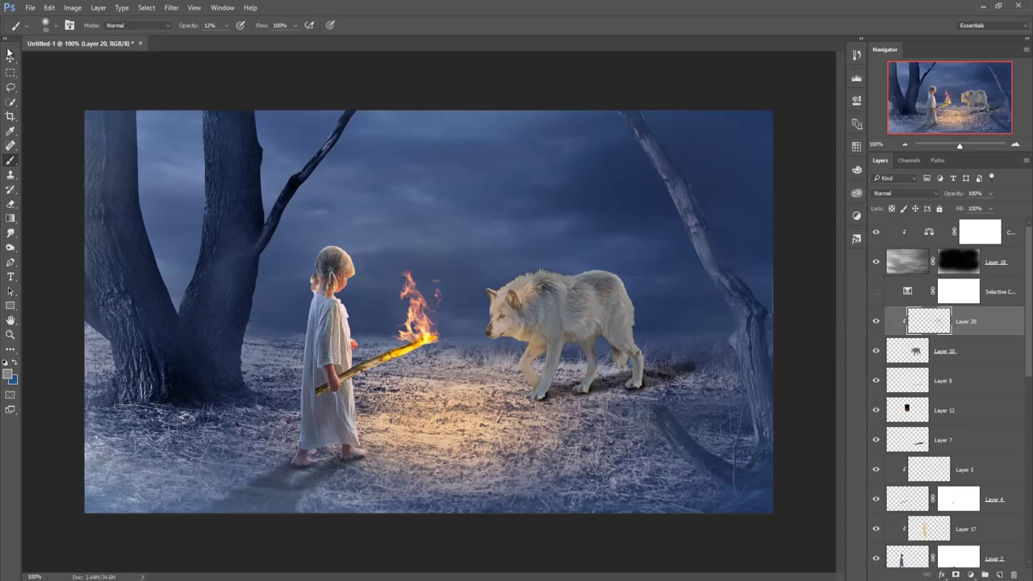
- Select the wolf's Layer 10 with the Smudge tool and zoom in on it
key("v")
left_click(937, 351)
left_click(11, 233)
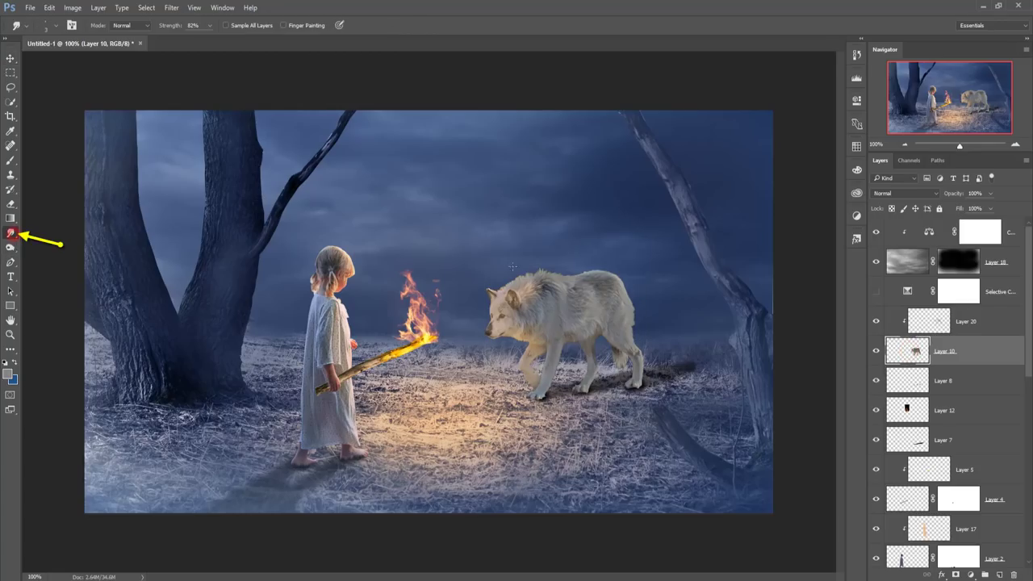
scroll(436, 301, "up", 2)
scroll(796, 279, "up", 1)
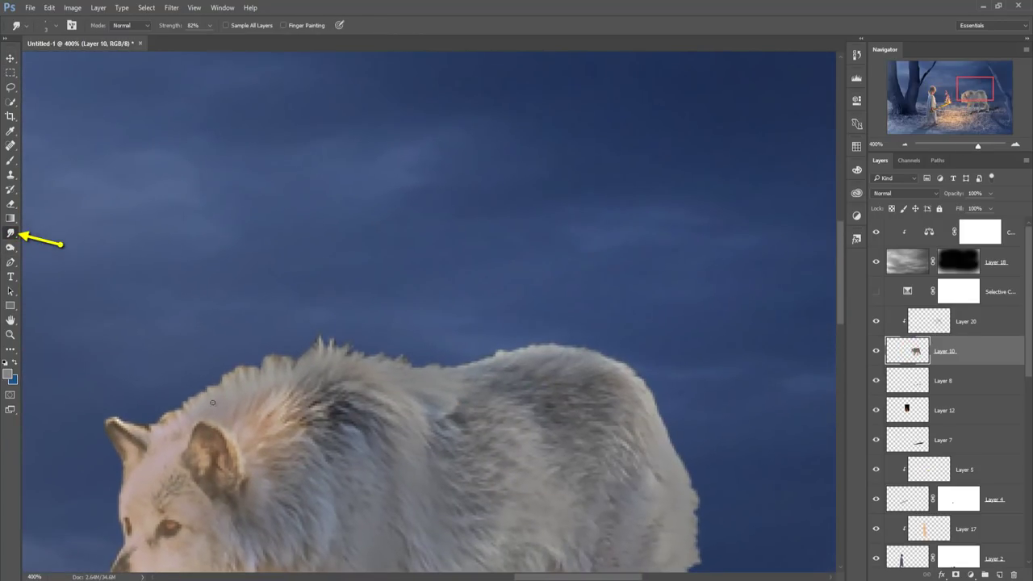
- Smudge the wolf's head, rear leg, tail and belly fur into soft wisps
mouse_move(158, 421)
left_mouse_down()
mouse_move(286, 355)
mouse_move(331, 347)
mouse_move(369, 362)
mouse_move(436, 360)
mouse_move(577, 342)
mouse_move(631, 369)
mouse_move(653, 396)
mouse_move(698, 543)
mouse_move(646, 414)
mouse_move(635, 426)
mouse_move(648, 510)
left_mouse_up()
left_click_drag(410, 477, 410, 345)
mouse_move(568, 413)
left_mouse_down()
mouse_move(570, 467)
mouse_move(599, 457)
mouse_move(618, 429)
left_mouse_up()
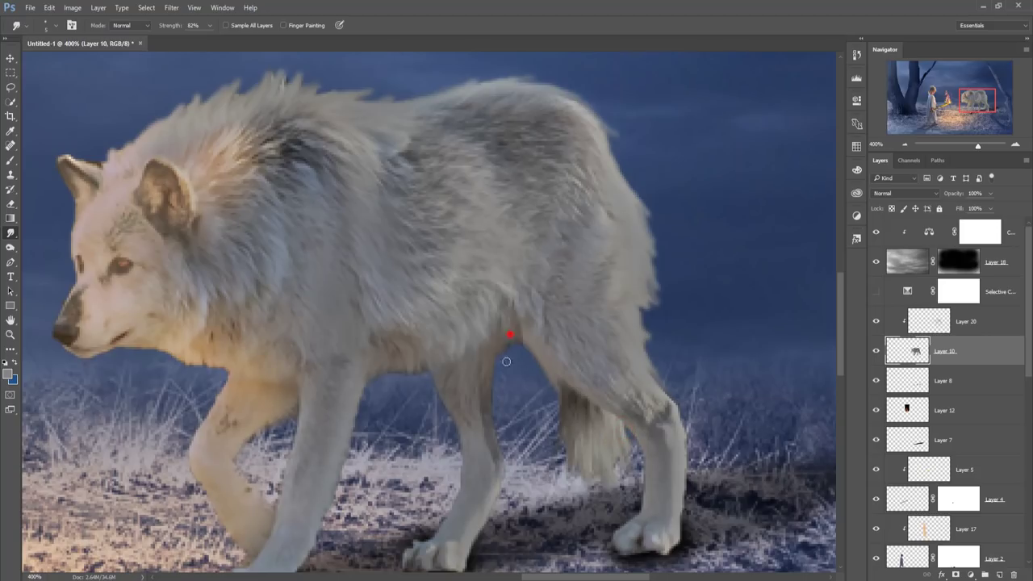
left_click_drag(512, 341, 494, 372)
left_click_drag(377, 373, 370, 394)
mouse_move(414, 361)
left_mouse_down()
mouse_move(420, 385)
mouse_move(430, 384)
left_mouse_up()
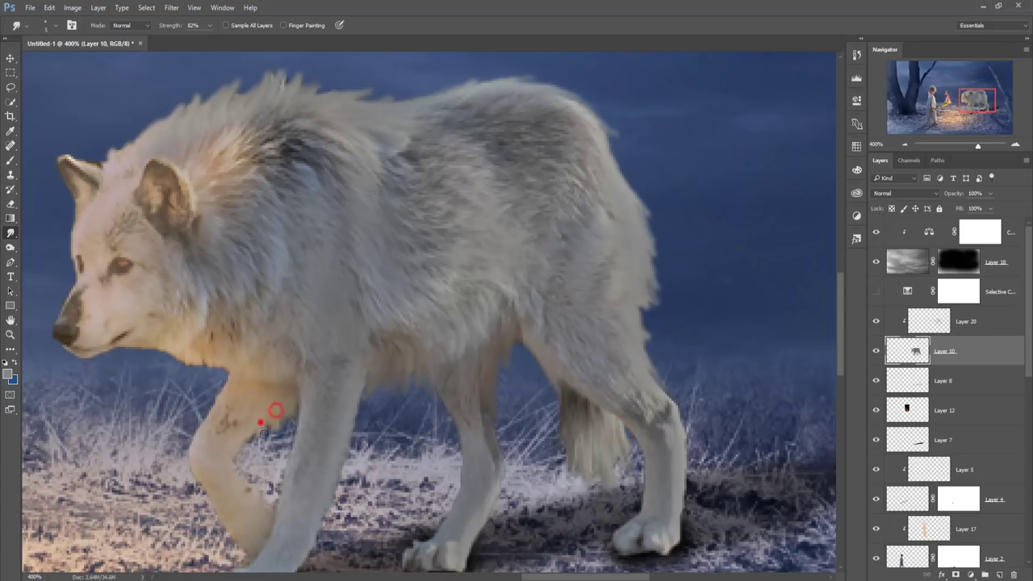
- Zoom out to the whole scene, select Color Balance 3, and show the adjustment-layer list
key("v")
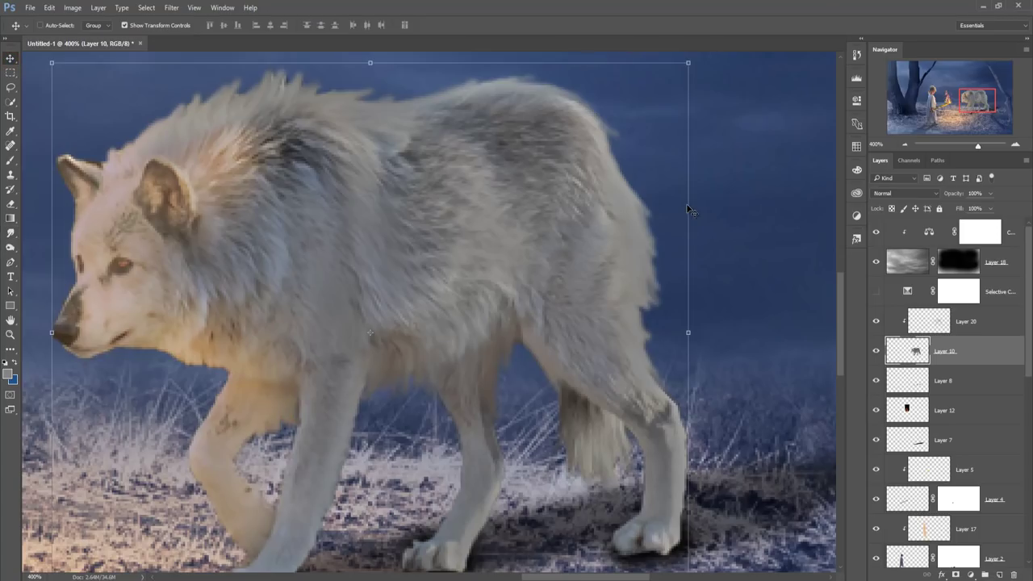
key("ctrl+1")
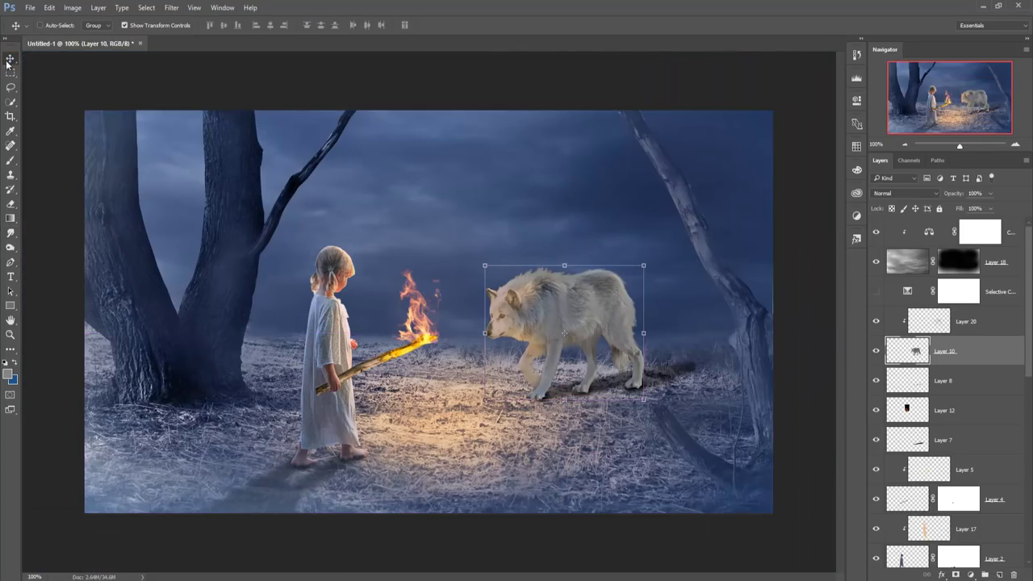
left_click(1016, 237)
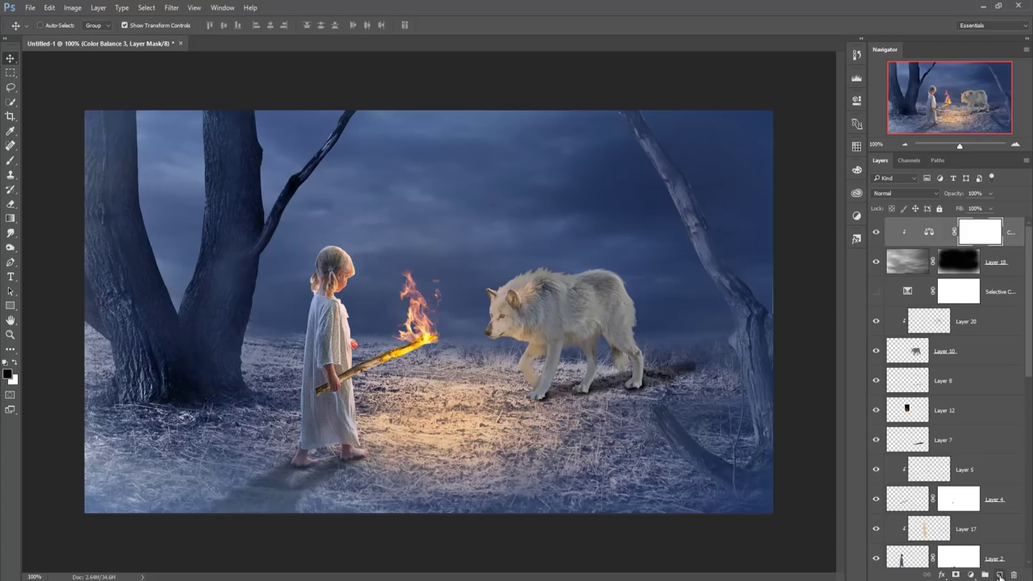
left_click(970, 575)
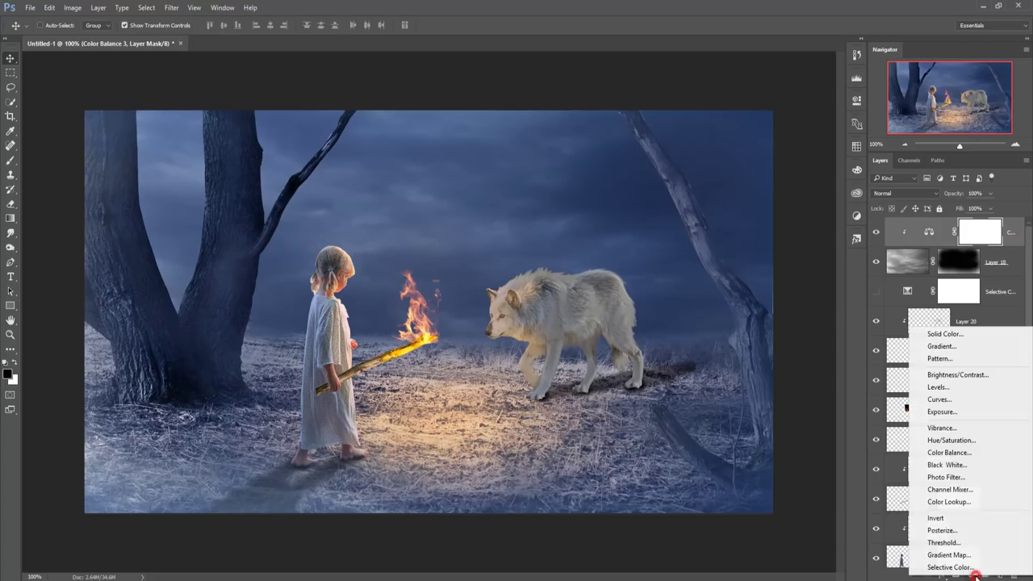
- Add a Curves 2 adjustment with the RGB curve pulled slightly down to darken the scene
left_click(954, 401)
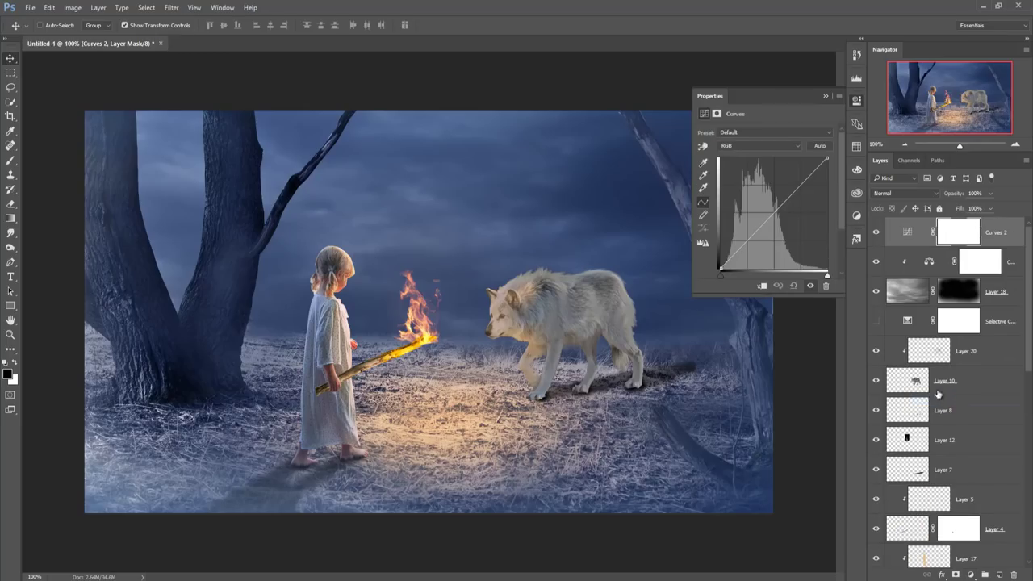
left_click(777, 211)
left_click_drag(777, 212, 784, 214)
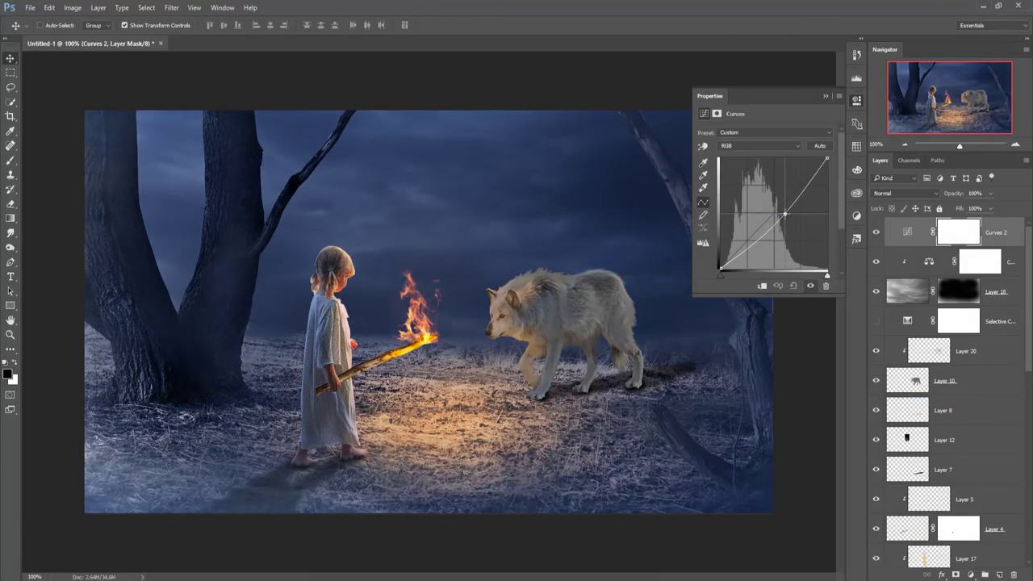
left_click_drag(785, 221, 785, 210)
left_click(823, 96)
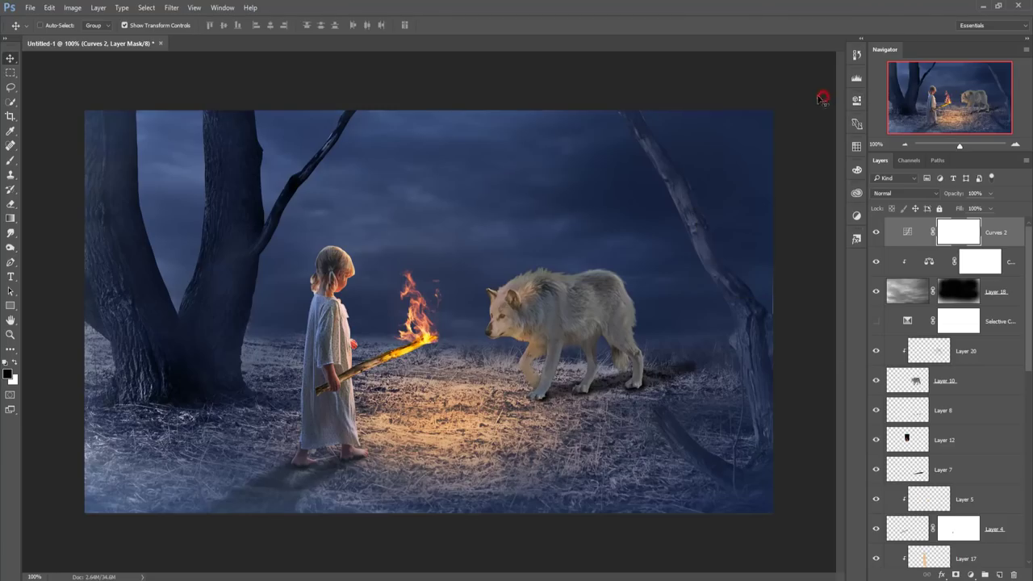
left_click(908, 232)
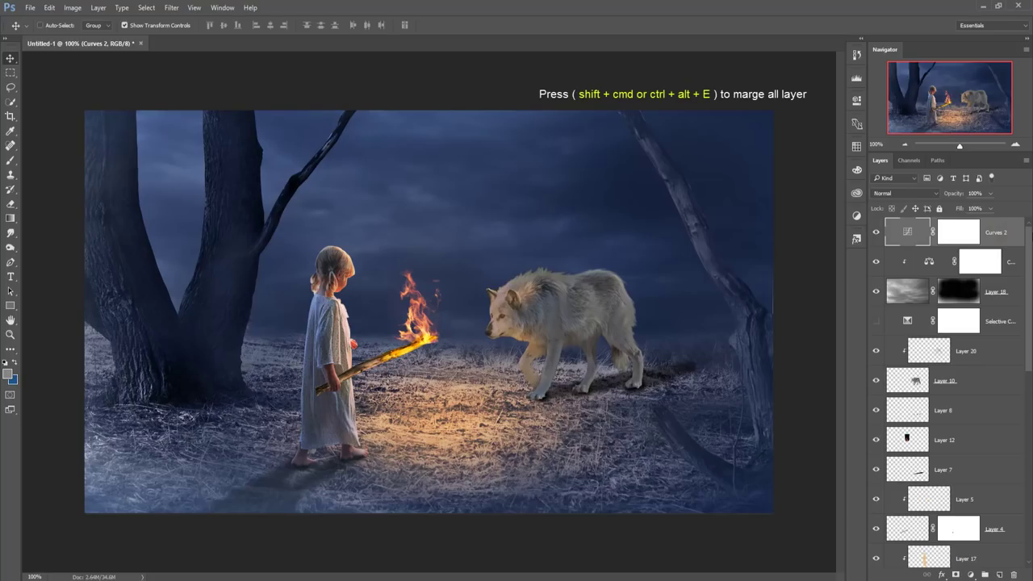
- Stamp all visible layers into a new merged layer, leaving the Filter menu unused
key("ctrl+alt+shift+e")
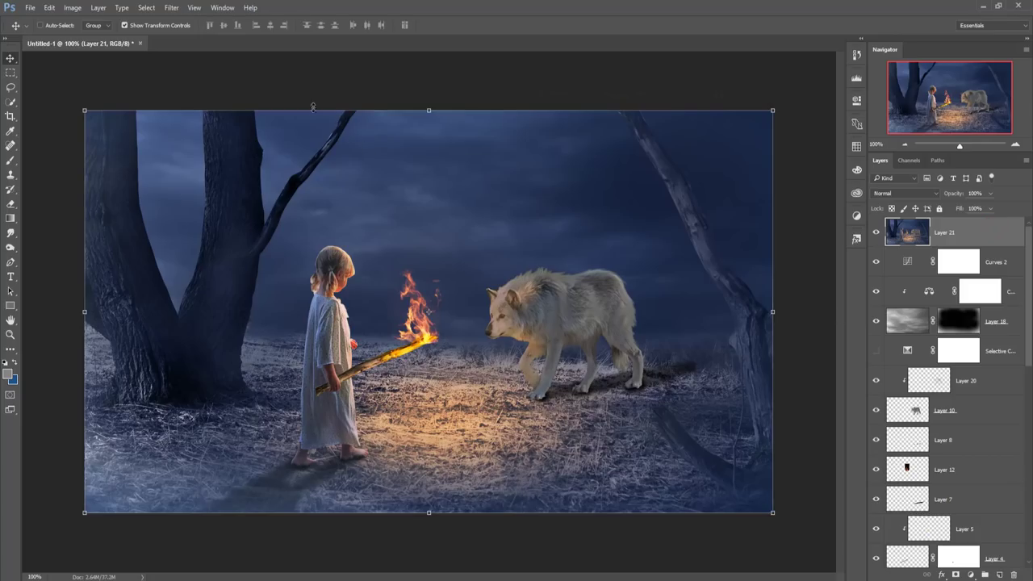
left_click(172, 8)
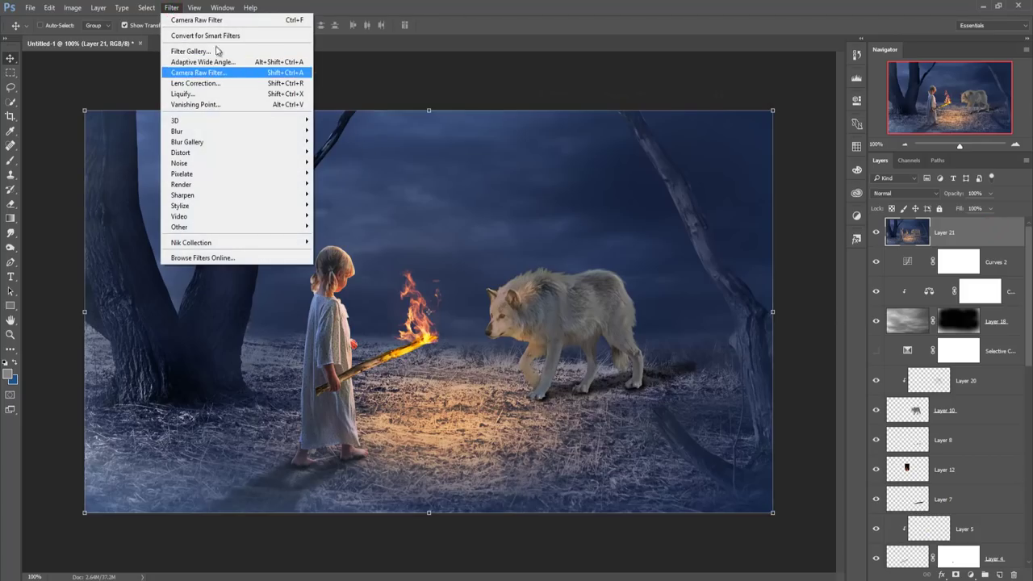
left_click(507, 5)
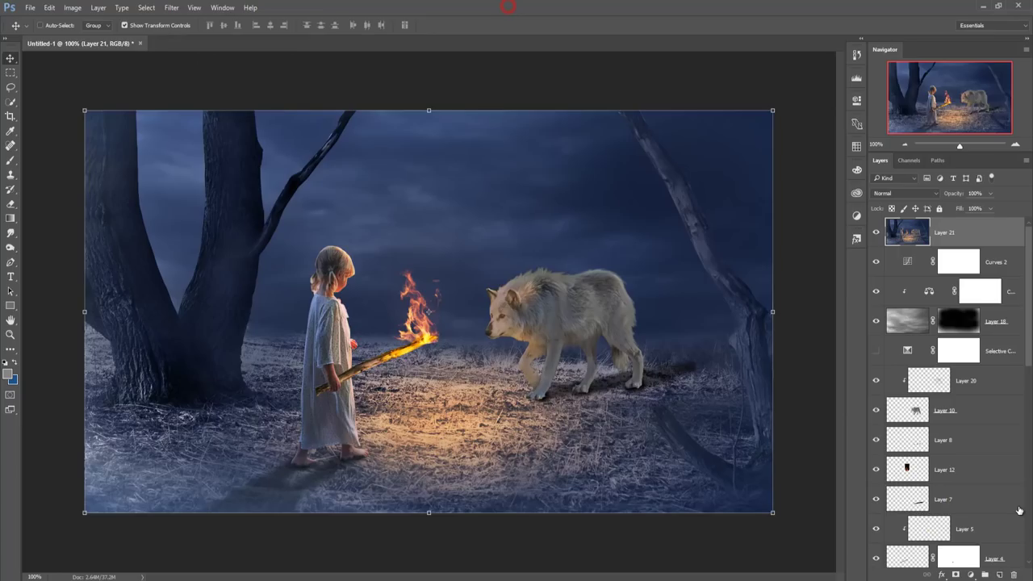
- Add a Selective Color adjustment setting Yellows to Cyan −42, Magenta +53, Yellow +86, Black +2
left_click(759, 145)
left_click(755, 167)
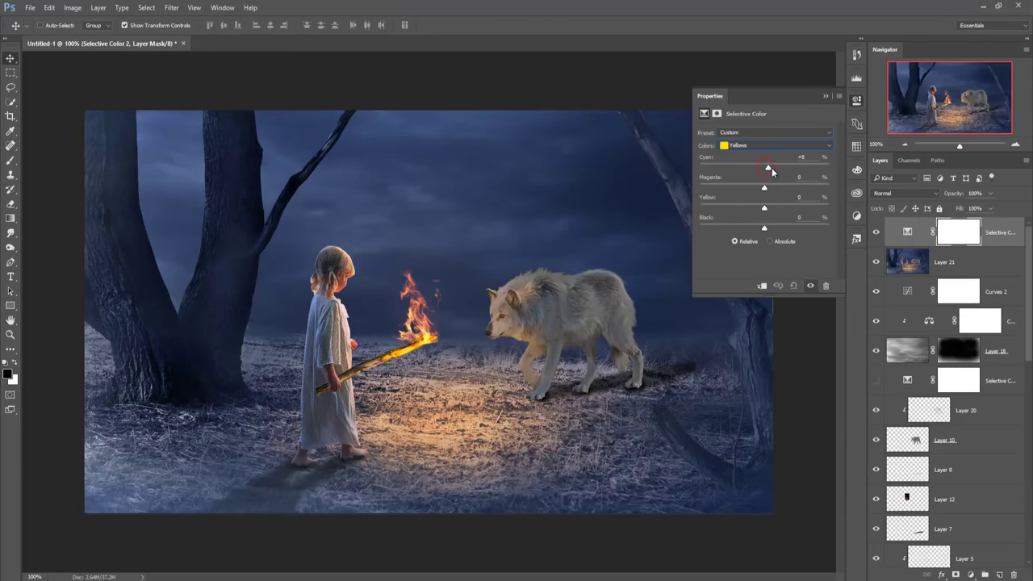
left_click_drag(781, 169, 742, 170)
left_click_drag(764, 208, 801, 209)
left_click_drag(790, 187, 817, 188)
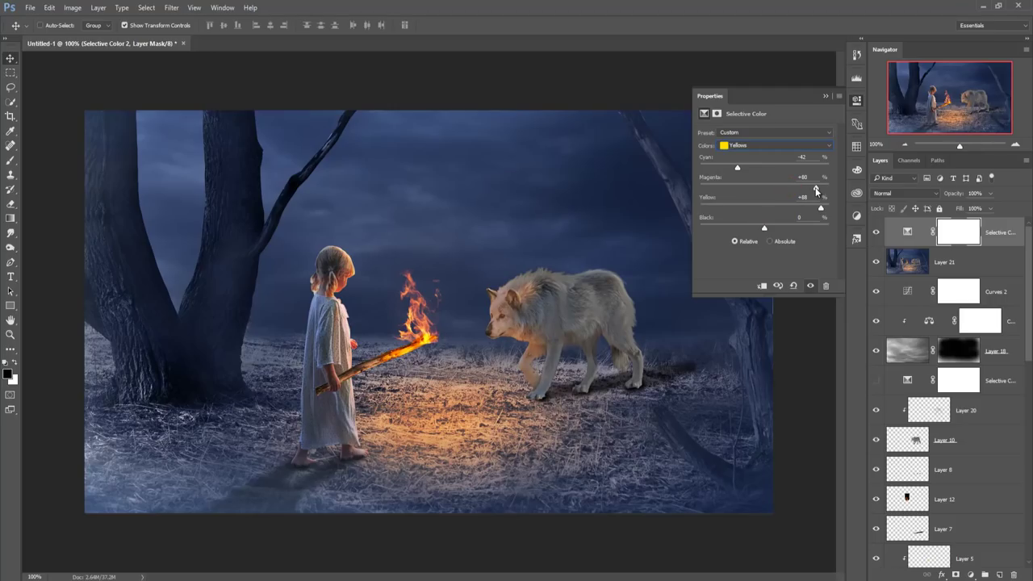
left_click_drag(816, 188, 800, 188)
mouse_move(773, 228)
left_mouse_down()
mouse_move(759, 229)
mouse_move(787, 230)
left_mouse_up()
left_click(825, 96)
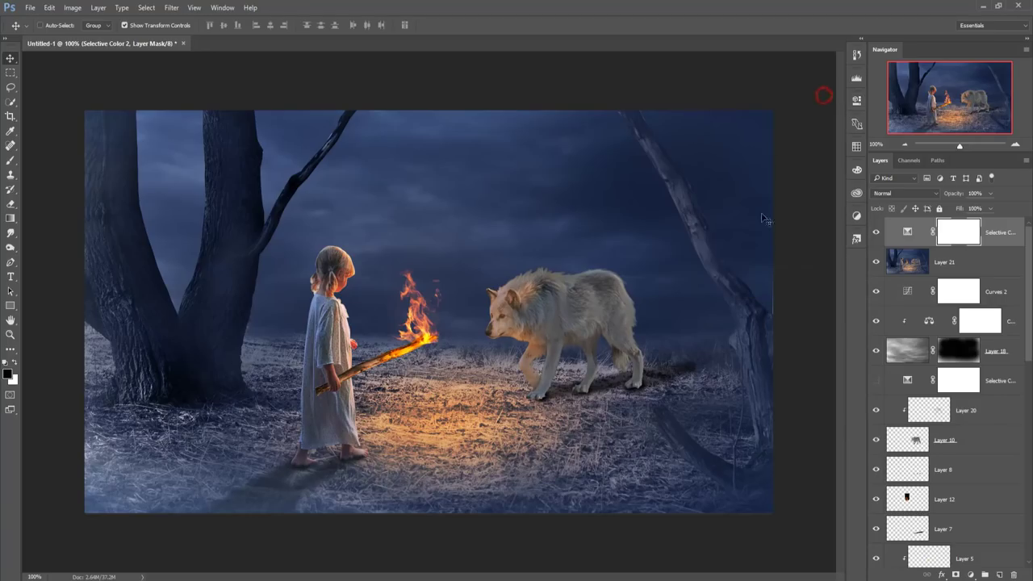
left_click(1011, 236)
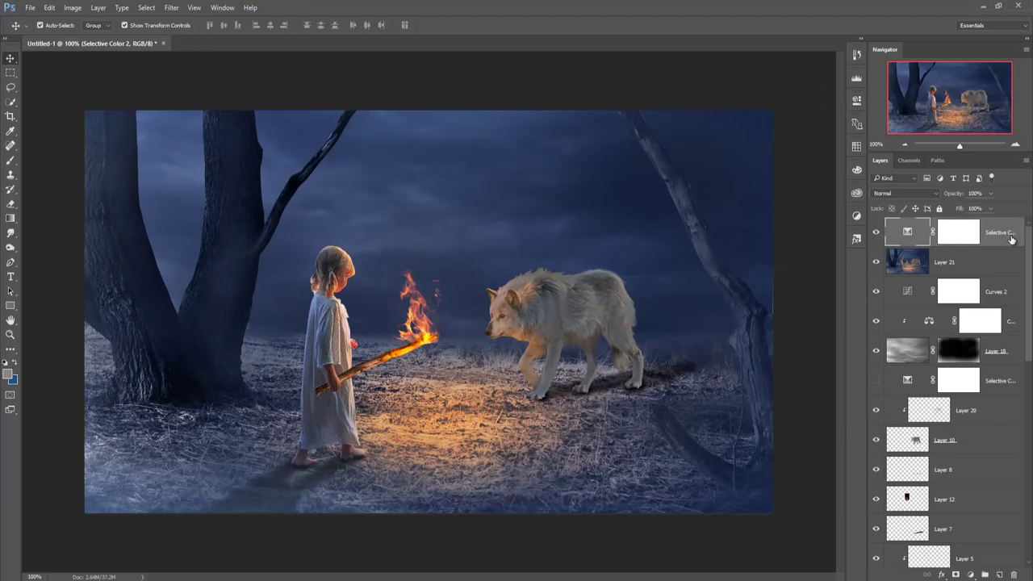
- Stamp visible layers into a new layer and add a Soft Light Gradient Map above it
key("ctrl+shift+alt+e")
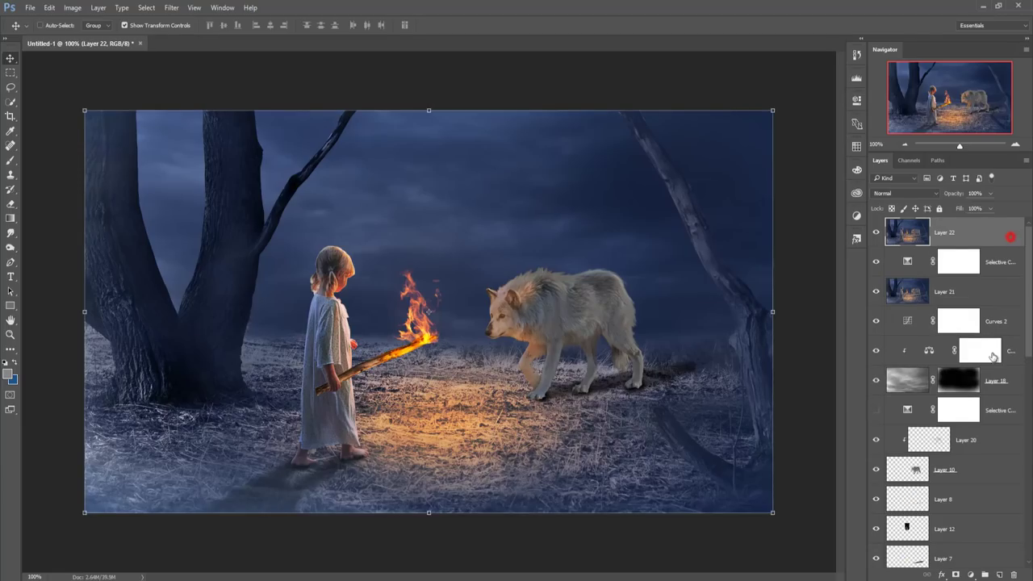
left_click(973, 575)
left_click(958, 555)
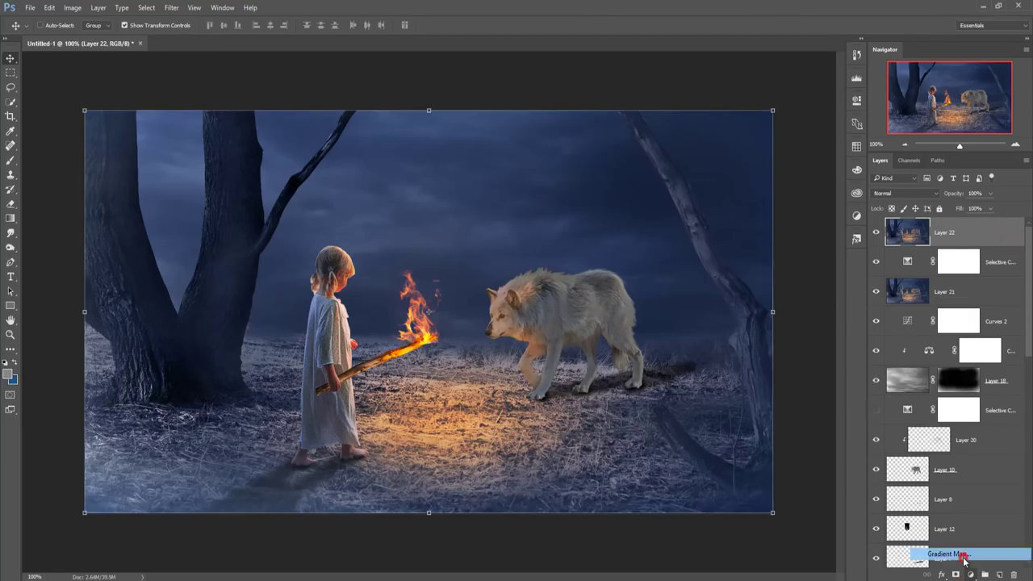
left_click(914, 193)
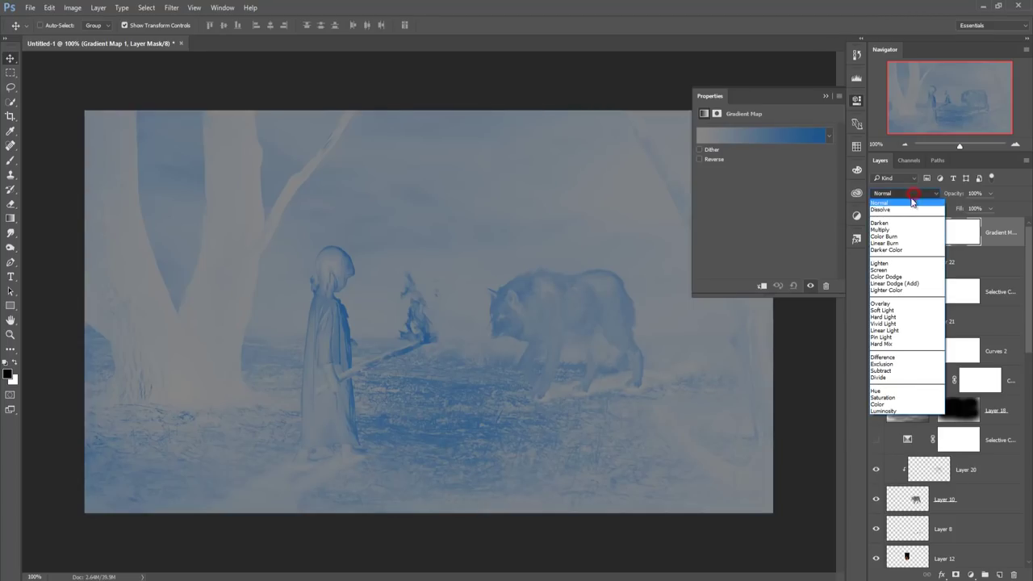
left_click(891, 315)
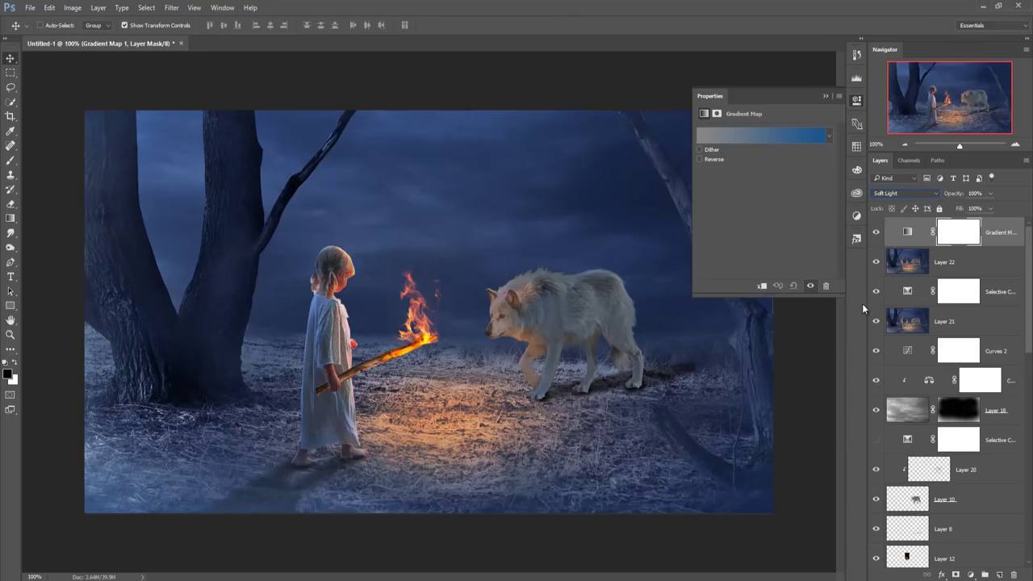
- Set the gradient map's left colour stop to grey
left_click(740, 138)
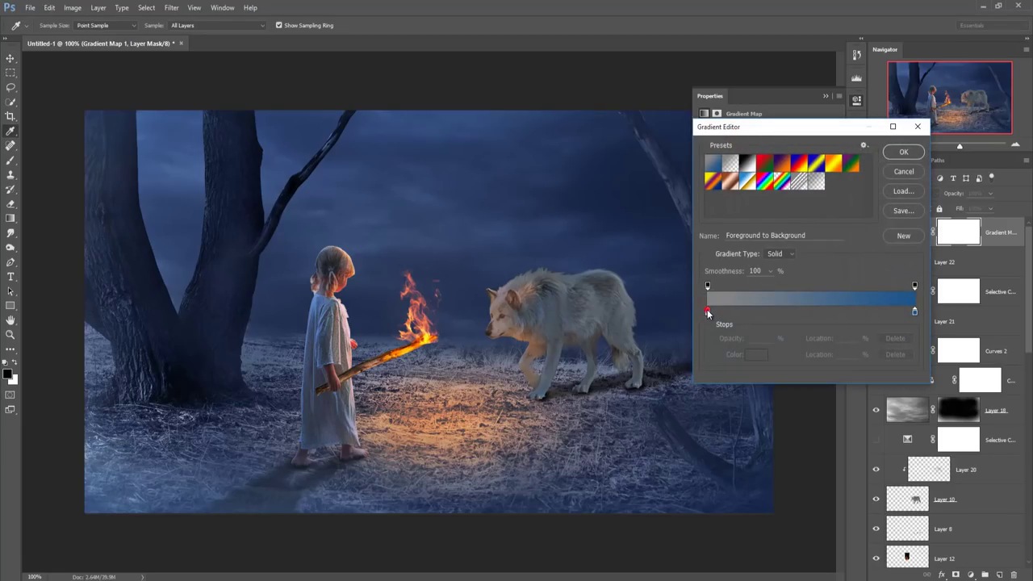
left_click(708, 309)
left_click(754, 355)
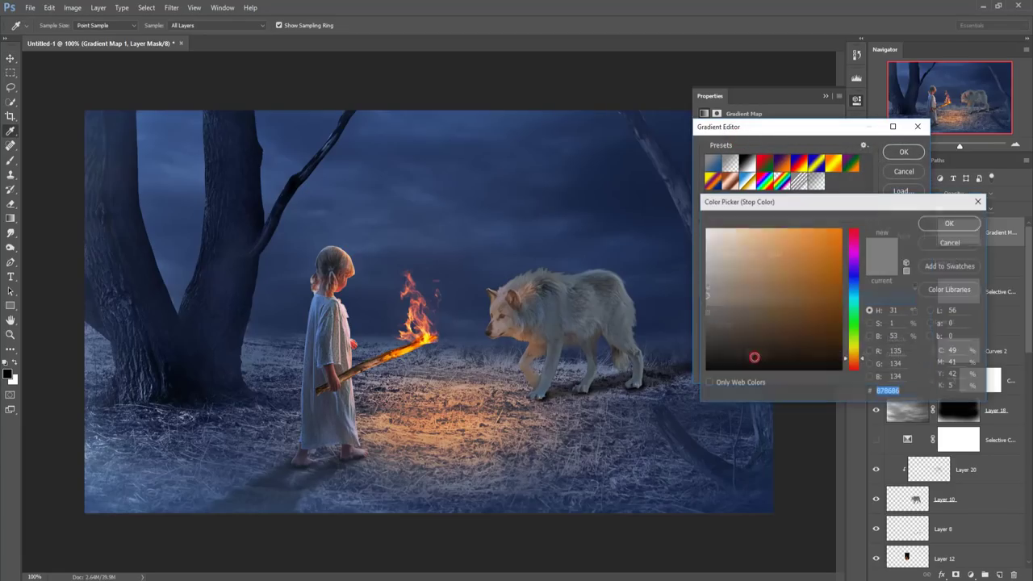
left_click(943, 223)
- Set the right colour stop to a neutral grey and keep the edited grey gradient
left_click(915, 311)
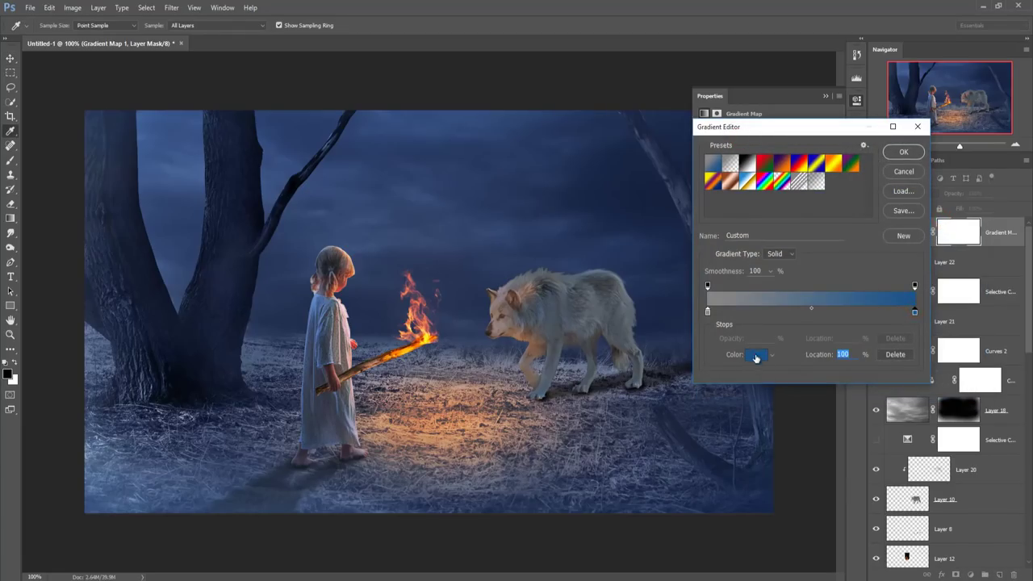
left_click(757, 356)
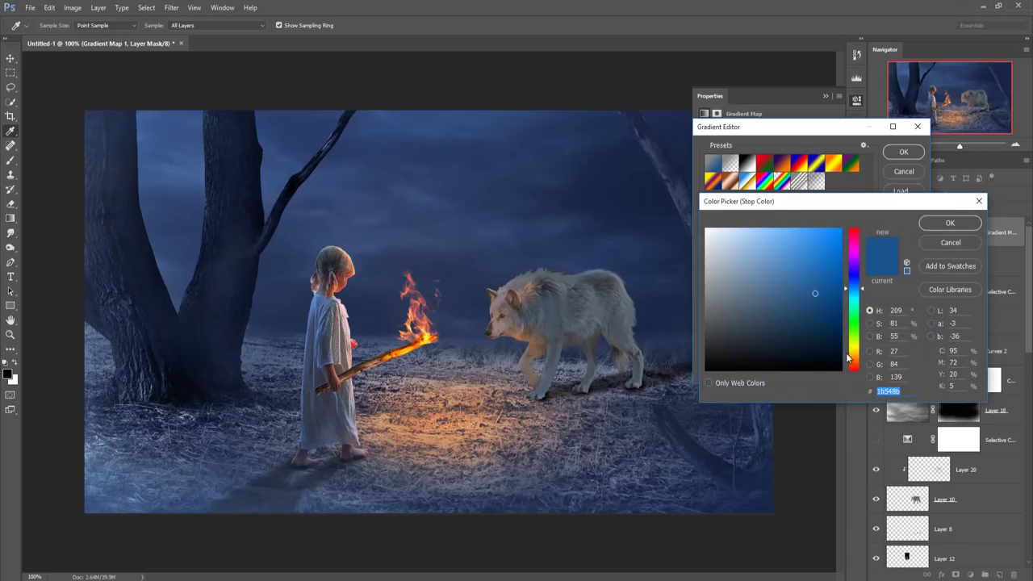
left_click(792, 331)
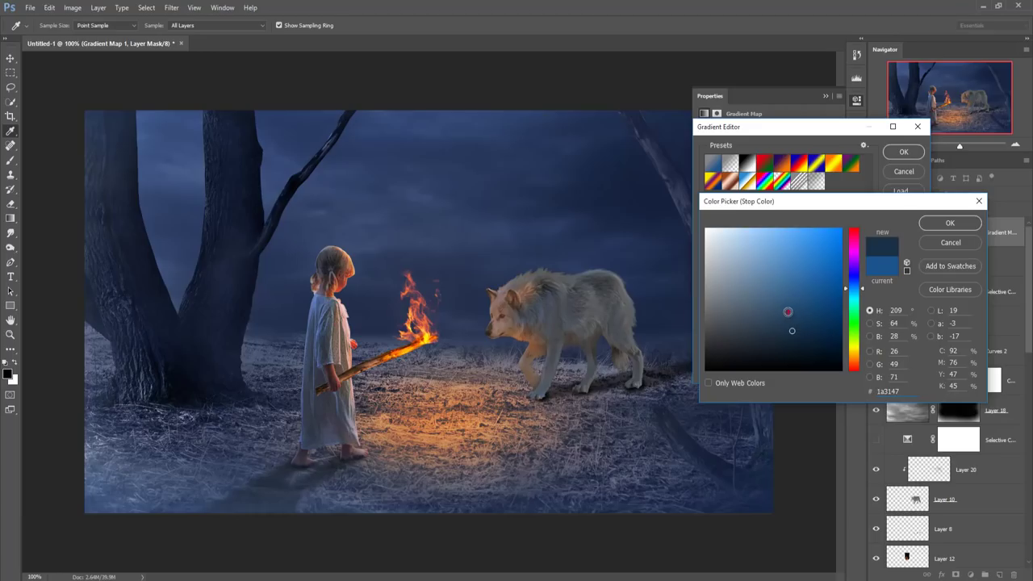
left_click(788, 311)
left_click(757, 309)
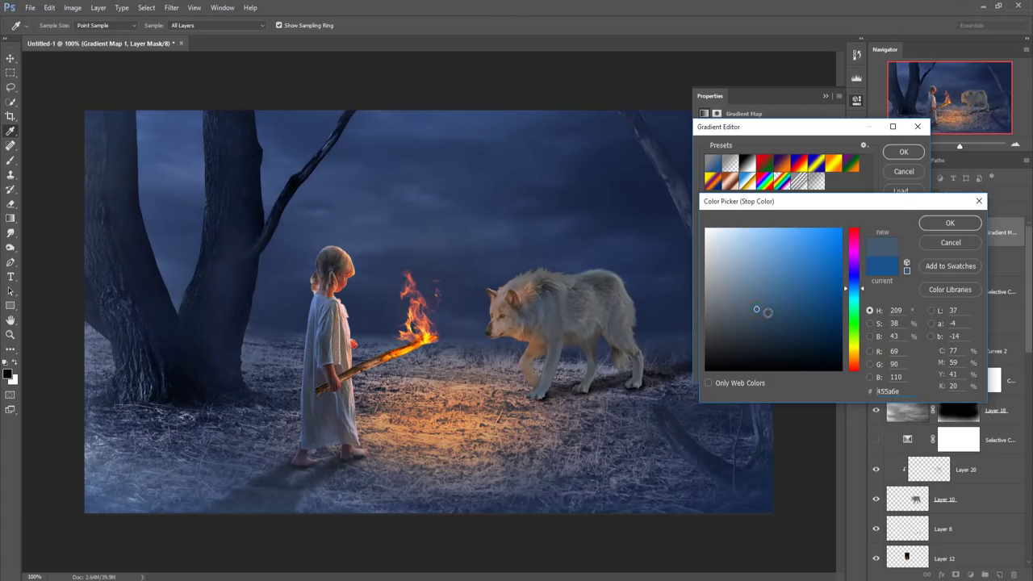
left_click(768, 316)
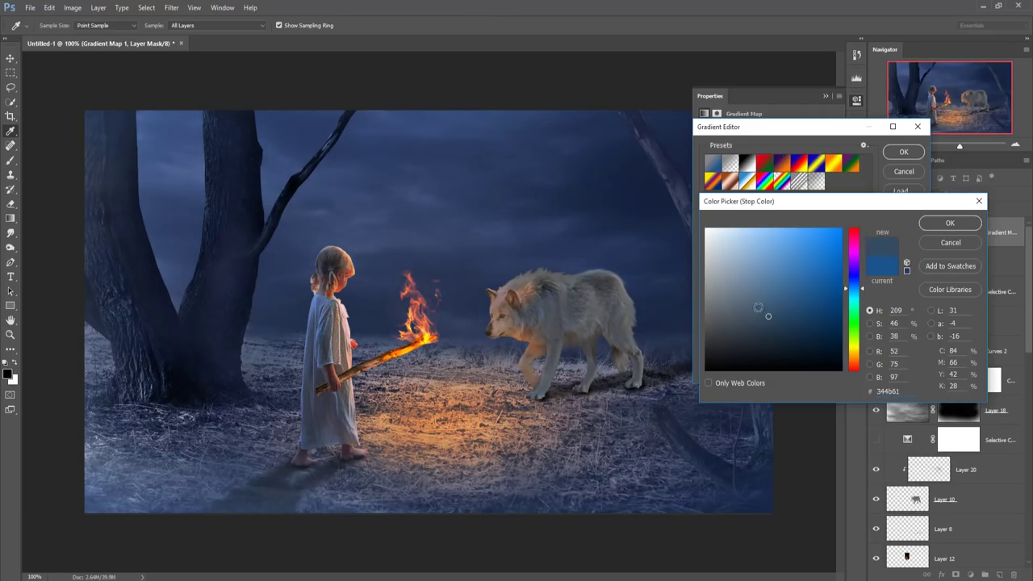
left_click(716, 312)
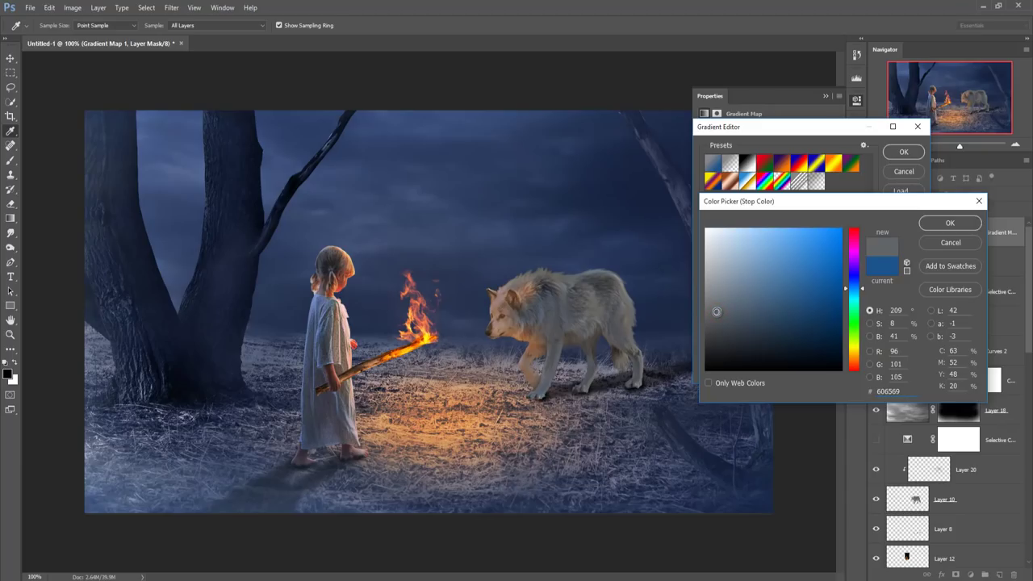
left_click(937, 226)
left_click(904, 151)
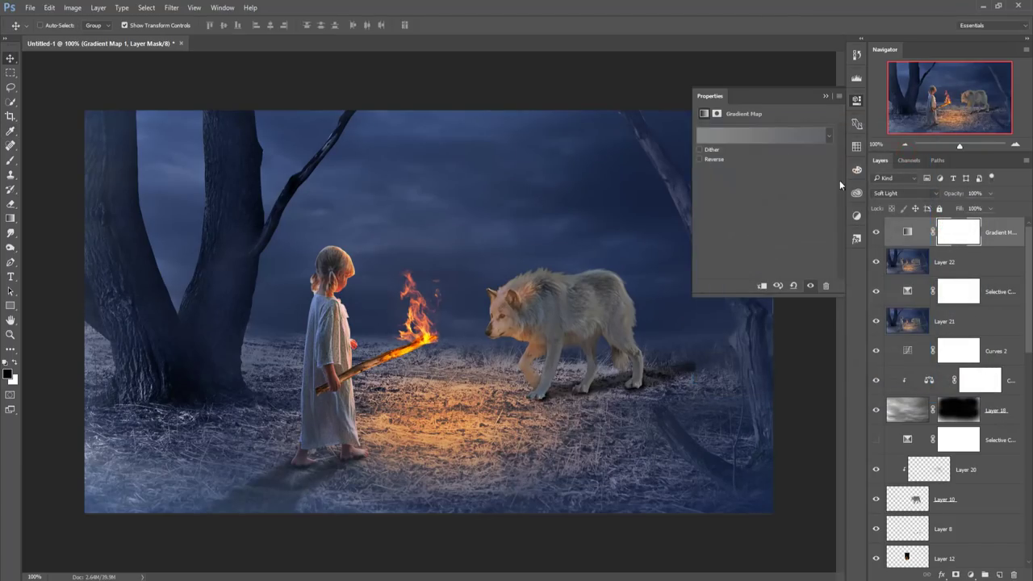
left_click(826, 96)
left_click(999, 232)
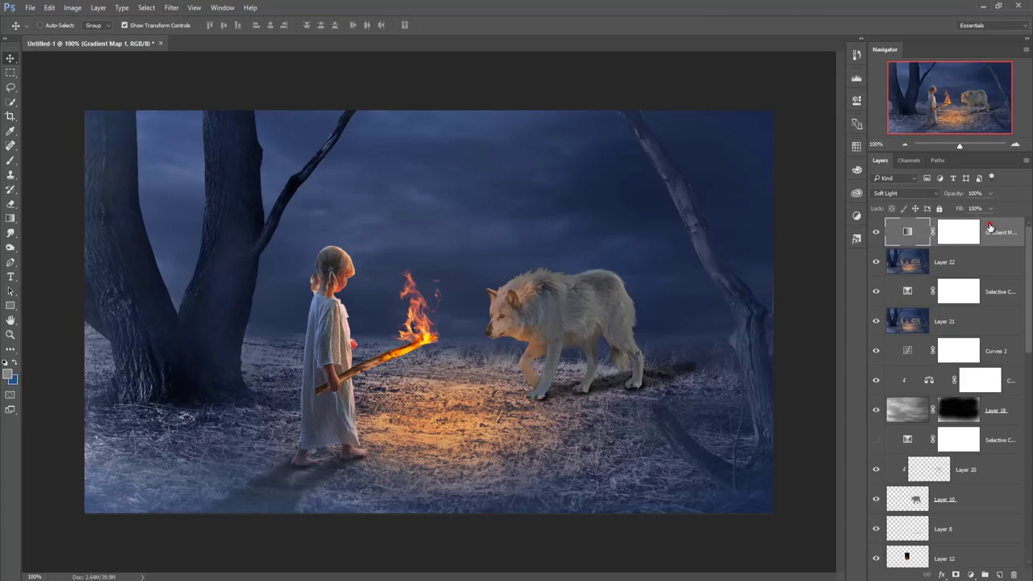
- Stamp visible layers into Layer 23 and warm its temperature in the Camera Raw Filter
key("ctrl+shift+alt+e")
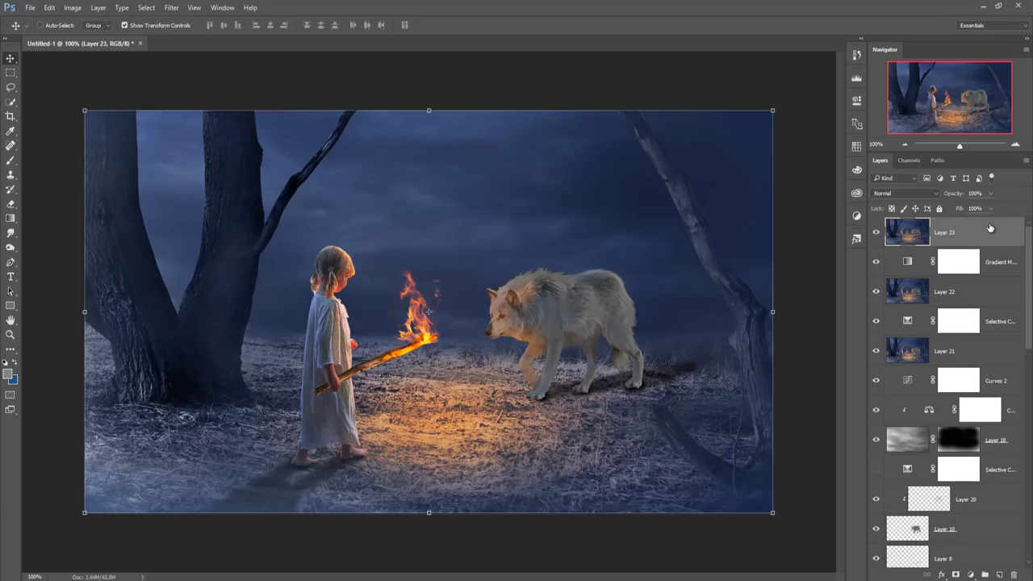
left_click(172, 7)
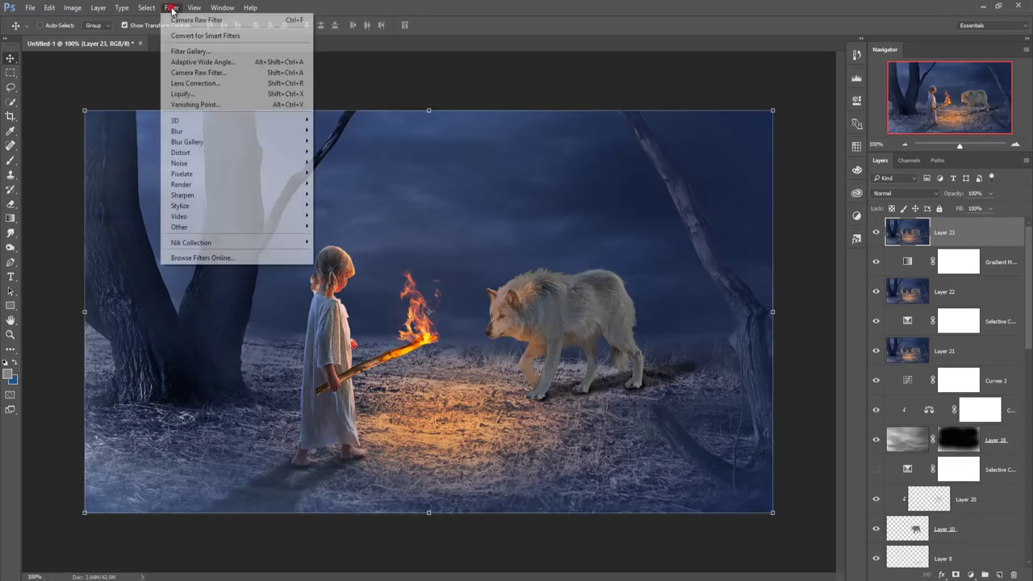
left_click(186, 73)
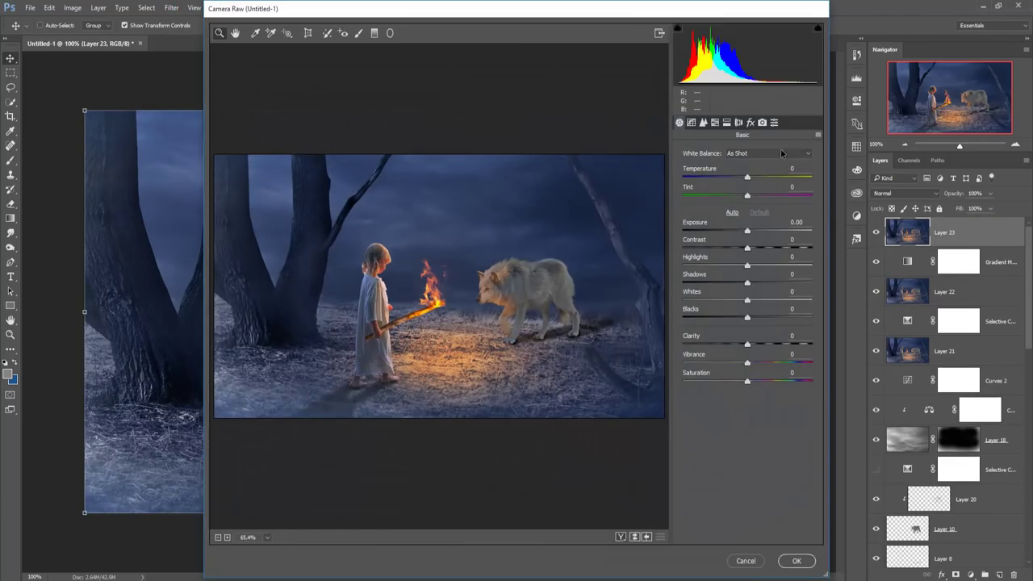
left_click_drag(748, 179, 756, 177)
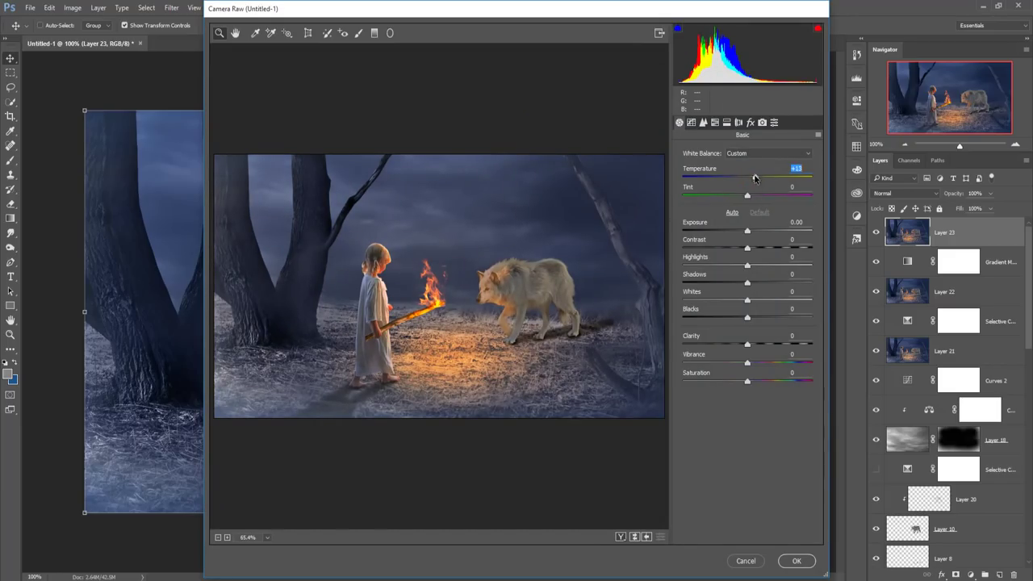
left_click(755, 179)
left_click_drag(758, 182, 759, 179)
- Add a negative post-crop vignette to darken the image corners
left_click(751, 123)
left_click_drag(749, 309, 735, 312)
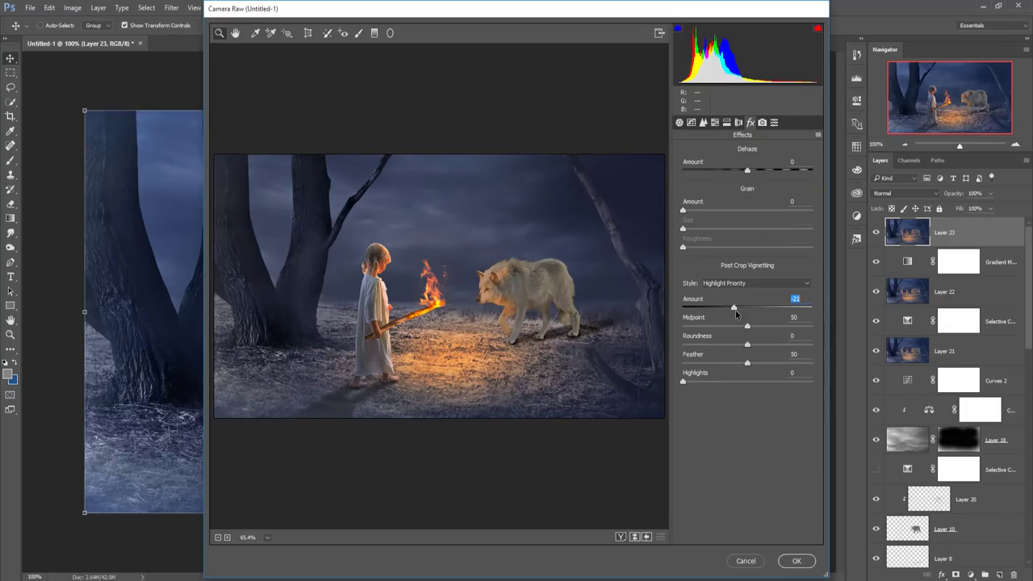
left_click_drag(737, 313, 738, 312)
- Shift HSL hues to Oranges −7 and Yellows +10, then apply the Camera Raw grade
left_click(727, 121)
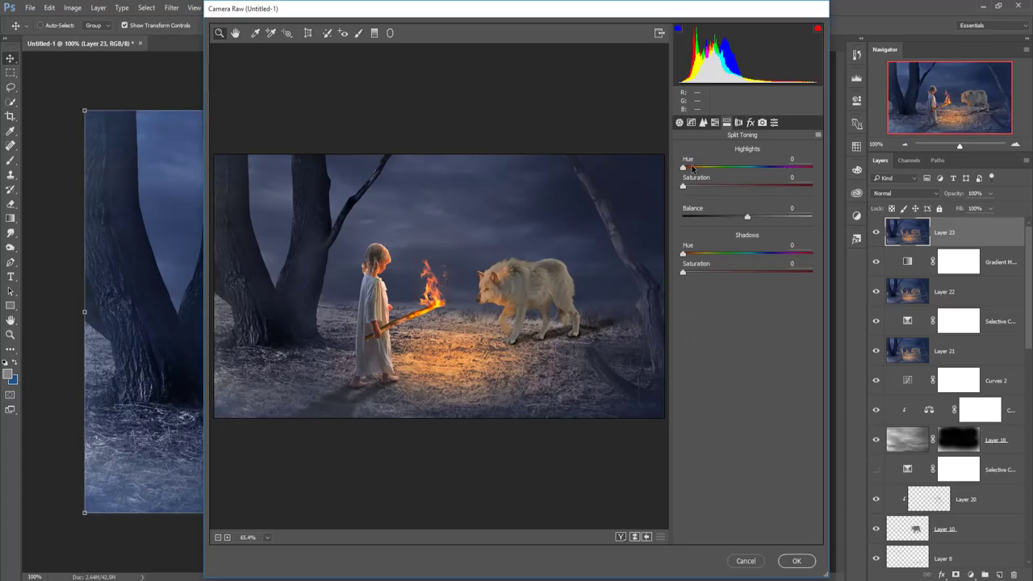
left_click(715, 122)
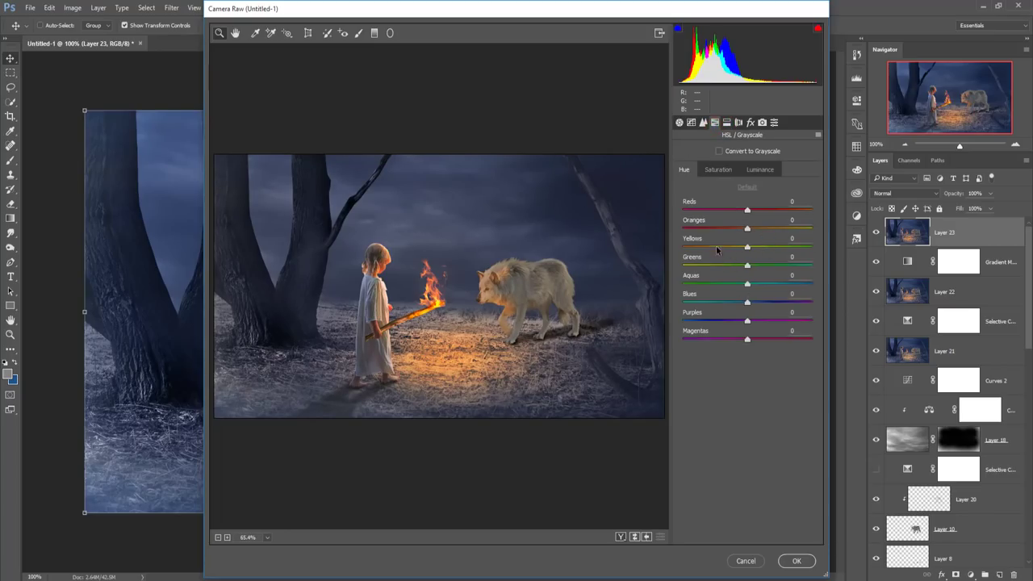
mouse_move(748, 250)
left_mouse_down()
mouse_move(780, 248)
mouse_move(731, 233)
left_mouse_up()
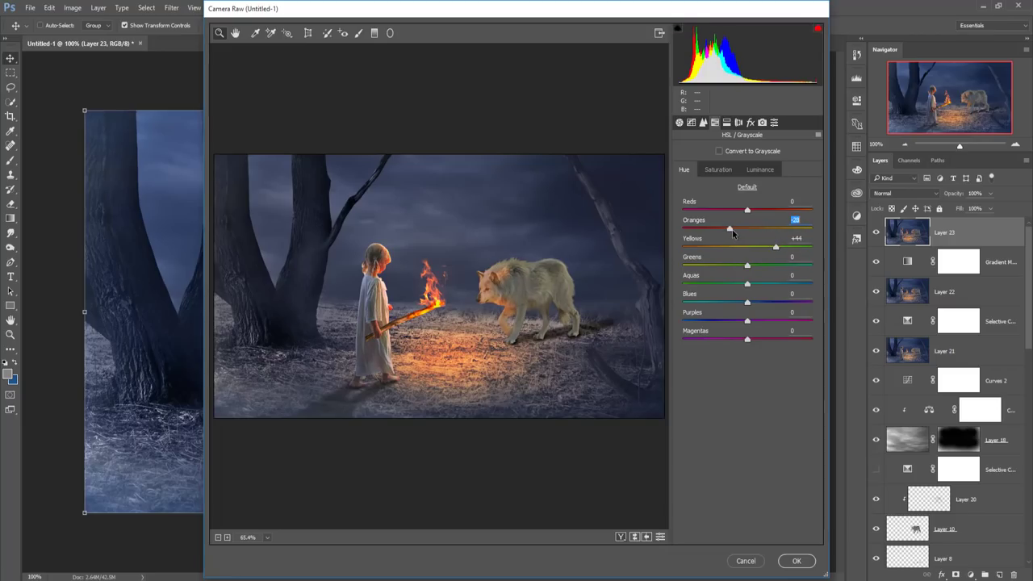
left_click_drag(736, 234, 755, 252)
left_click(792, 564)
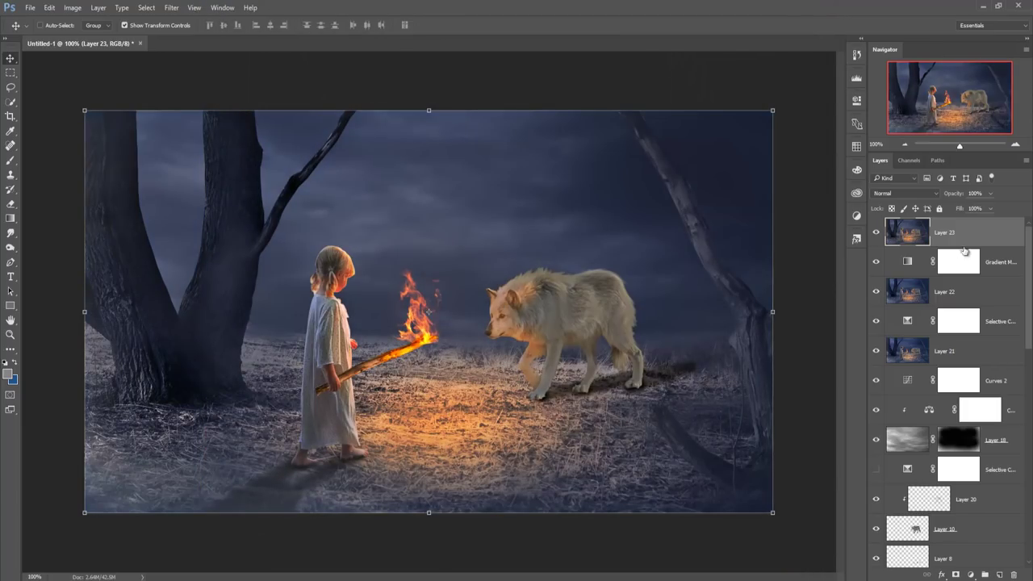